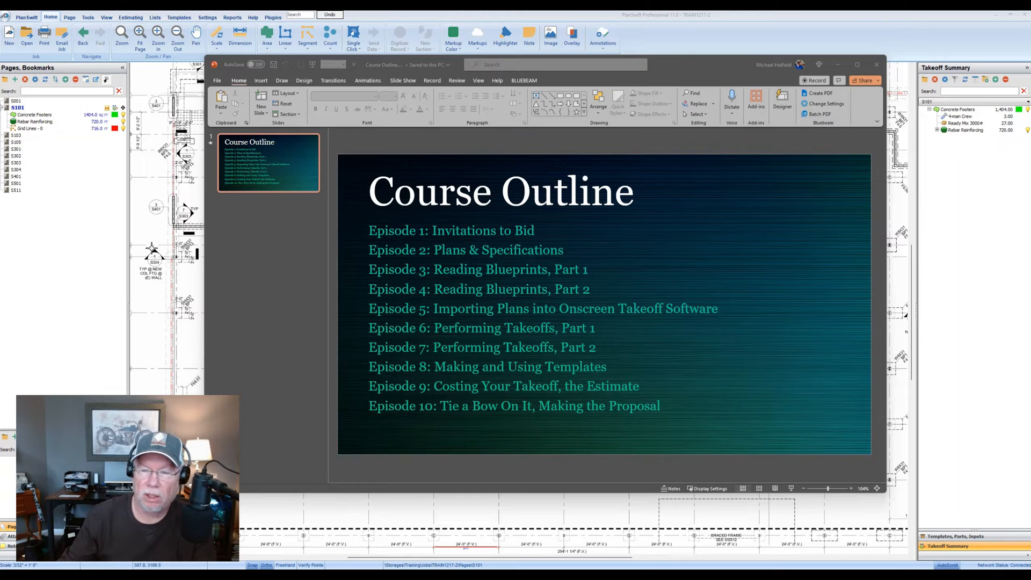
Minimize the course outline presentation and load the MJH 3.0 template set in PlanSwift.
left_click(840, 65)
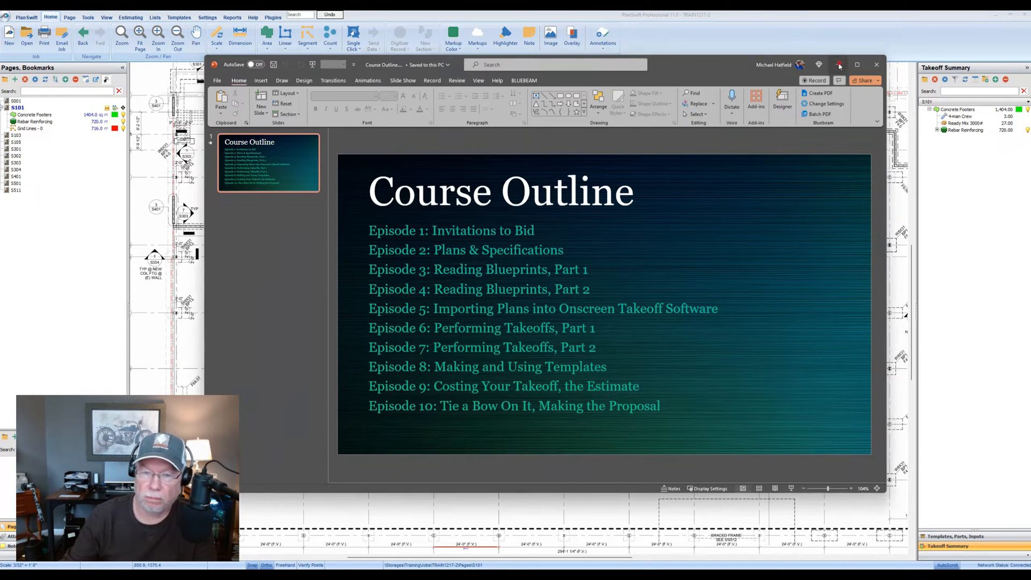
left_click(840, 65)
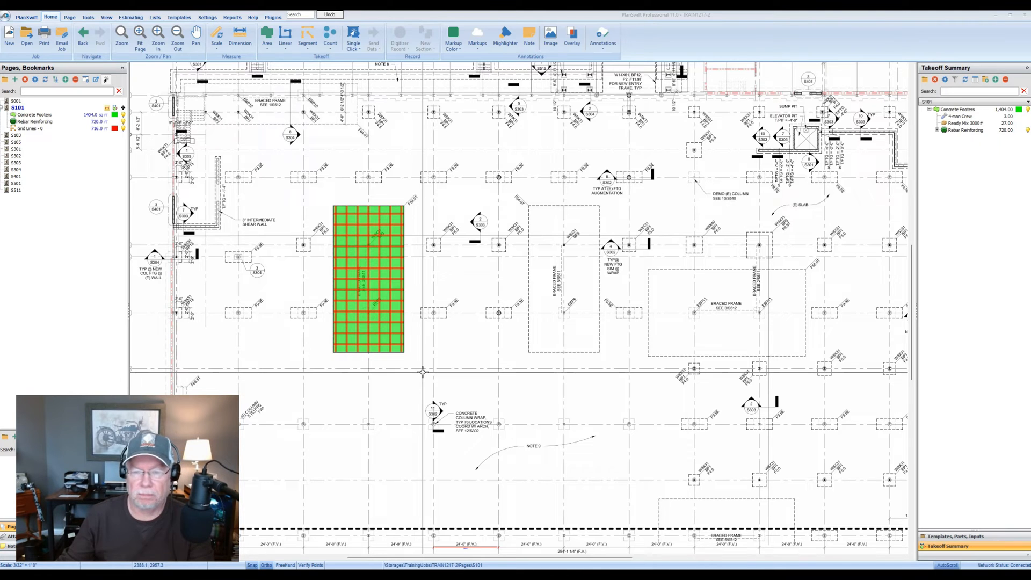
left_click(966, 117)
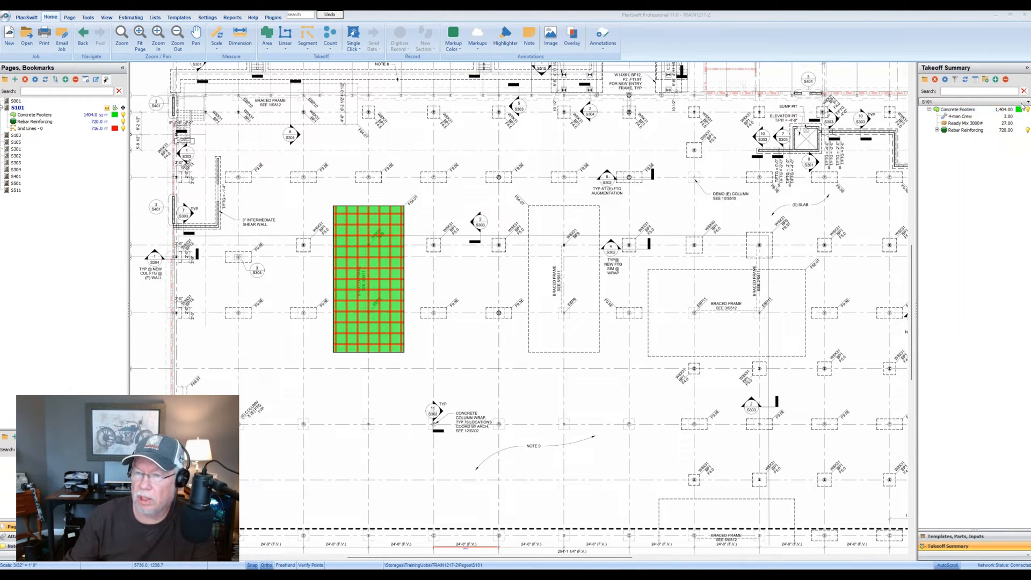
left_click(935, 537)
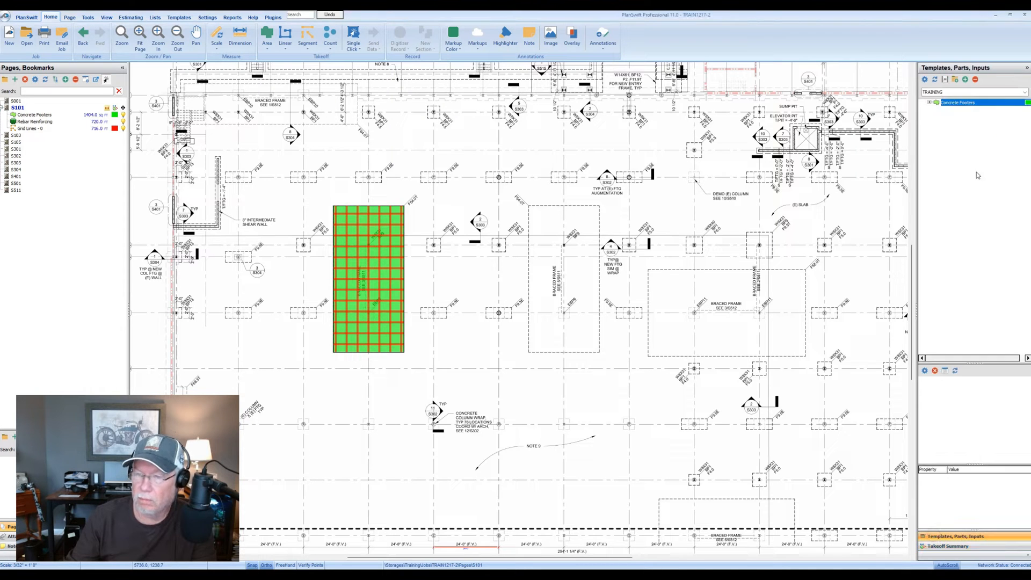
left_click(1025, 93)
left_click(958, 103)
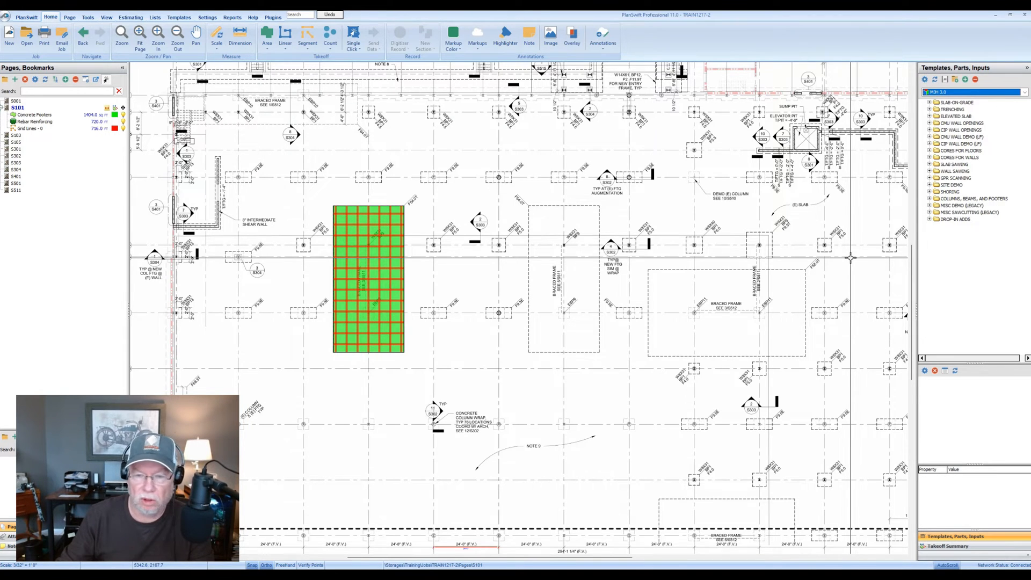
Examine the dashed braced-frame footing outlines beside the green concrete footer takeoff on sheet S101.
scroll(637, 290, "up", 1)
middle_click_drag(646, 285, 595, 291)
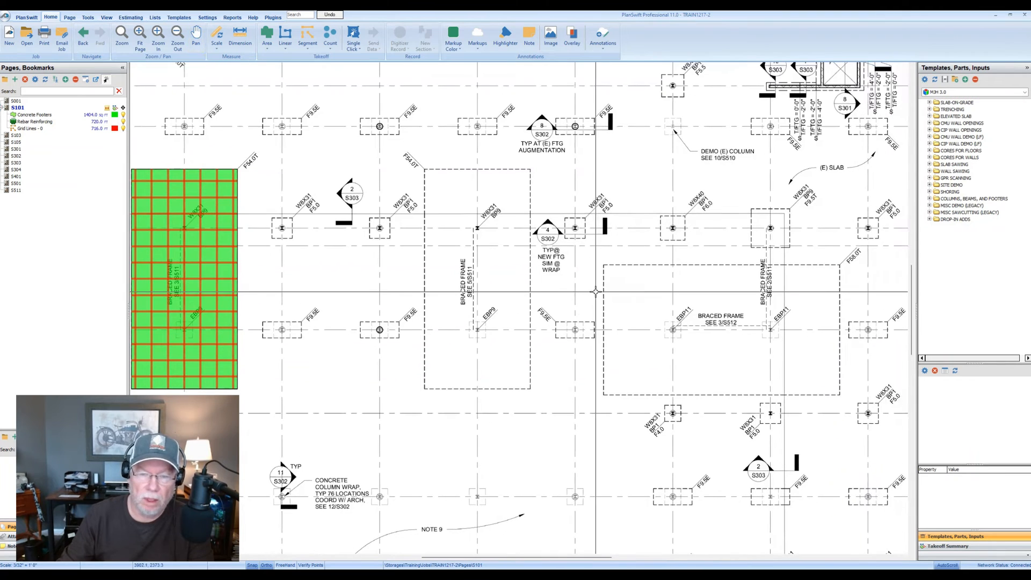
scroll(545, 279, "down", 1)
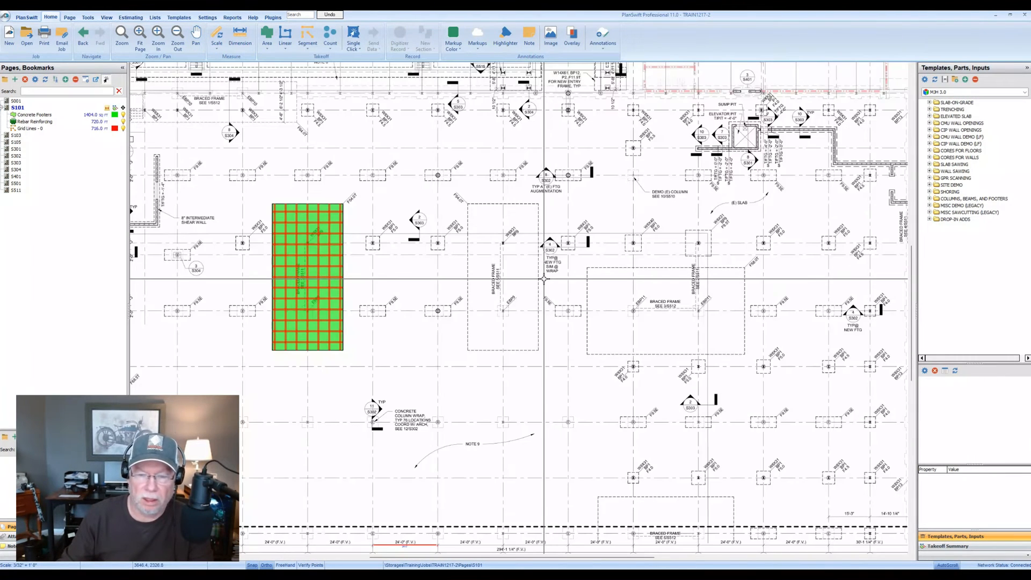
scroll(544, 279, "up", 1)
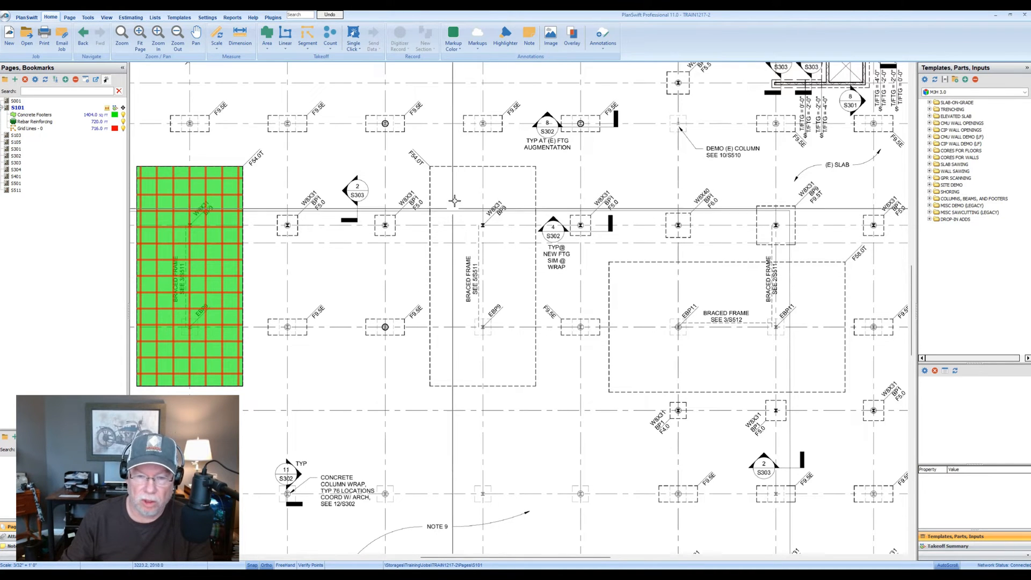
scroll(554, 320, "down", 2)
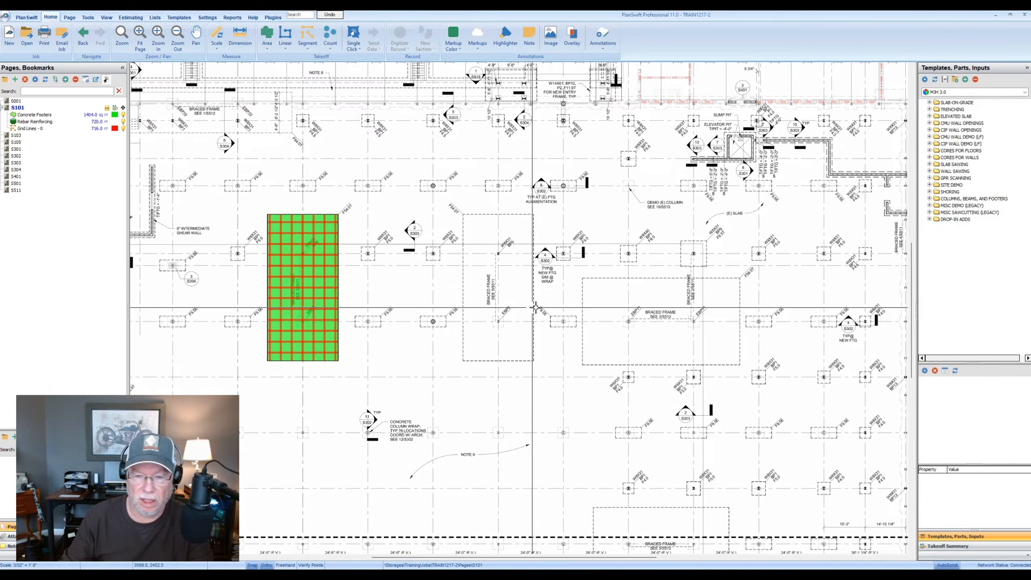
scroll(553, 320, "up", 2)
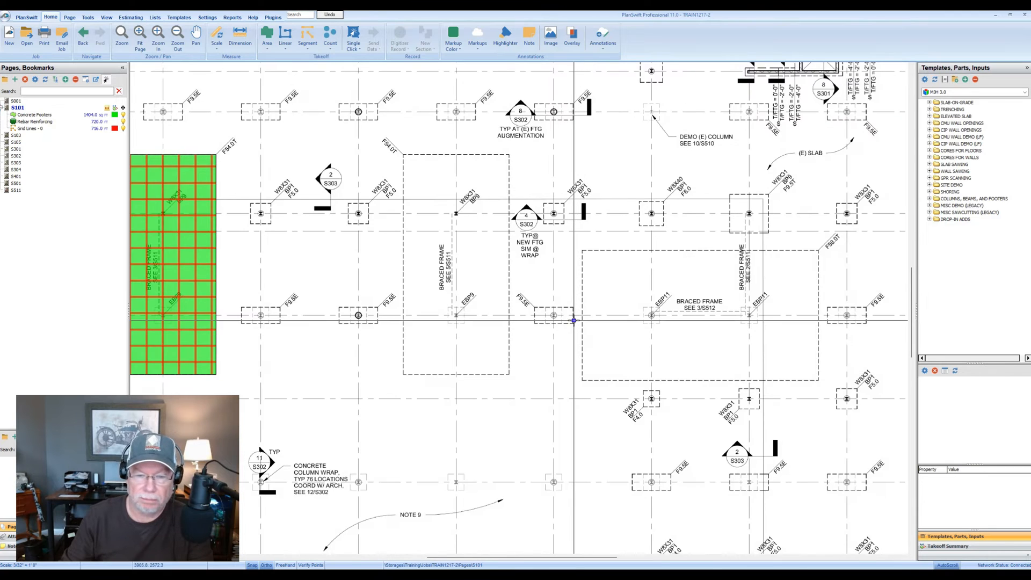
scroll(537, 322, "up", 1)
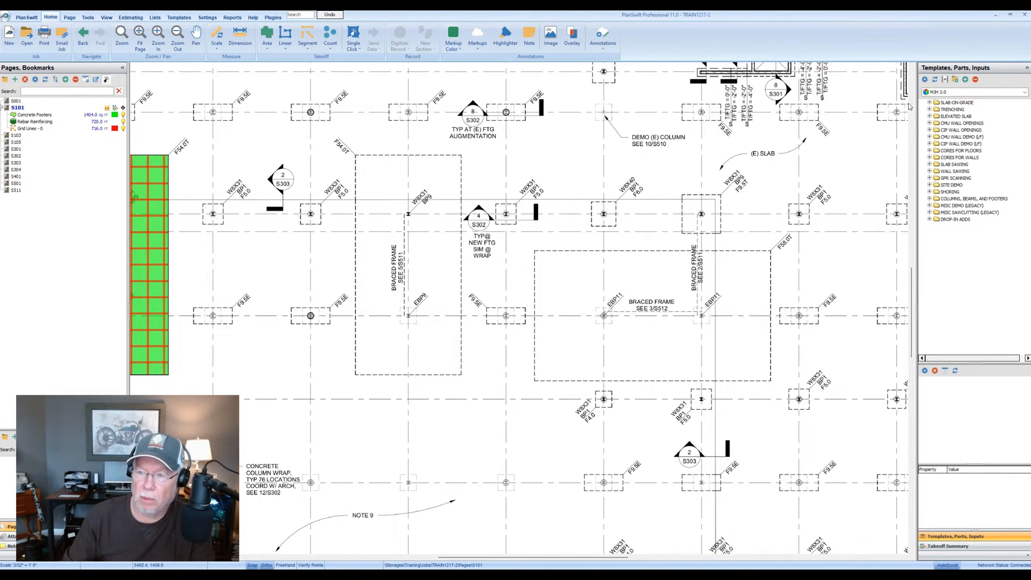
Expand the SLAB-ON-GRADE template folder and start a takeoff with the 6.00" slab-on-grade MACHINE template.
left_click(930, 103)
left_click(929, 103)
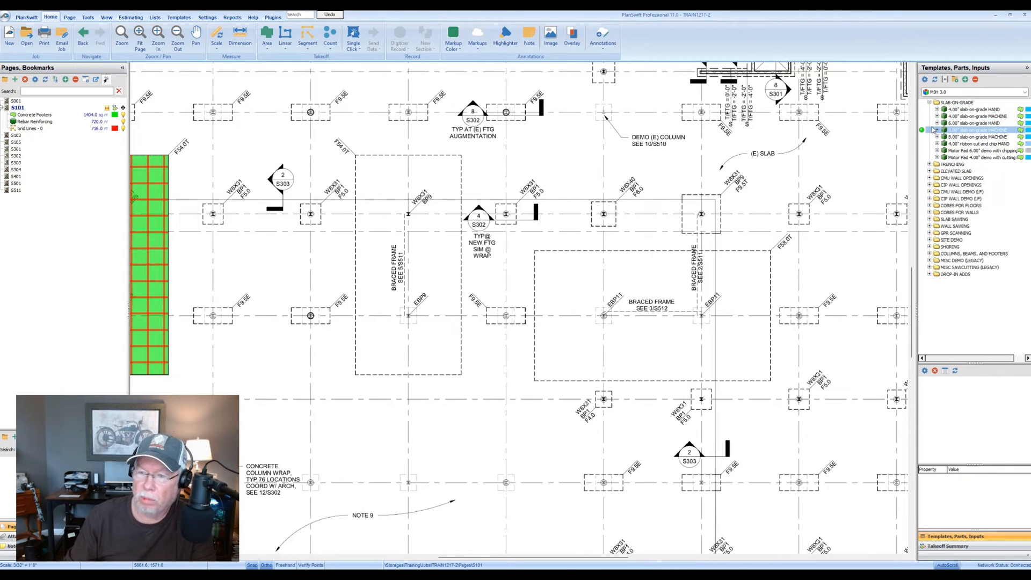
left_click(934, 124)
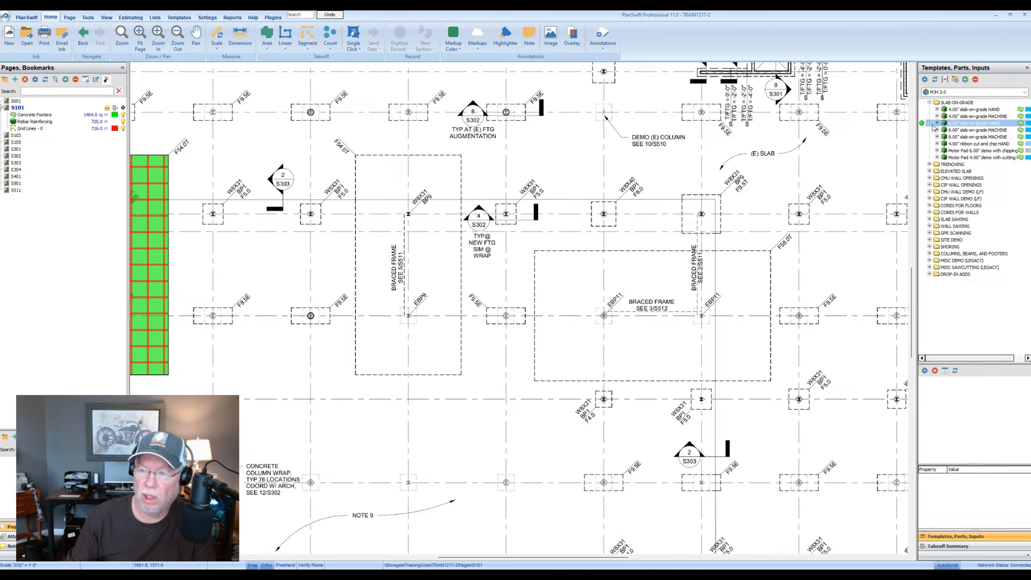
left_click(933, 130)
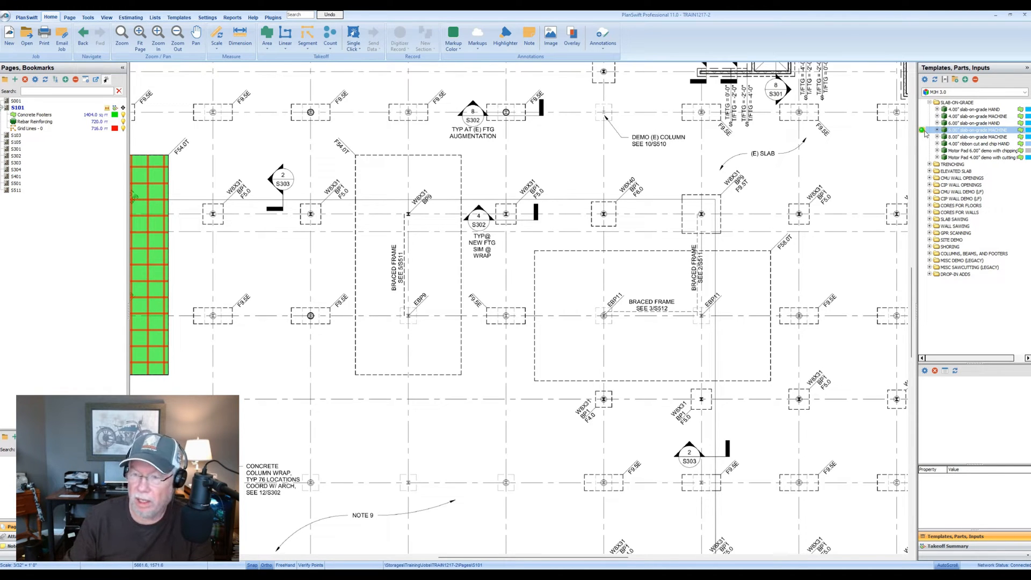
double_click(923, 132)
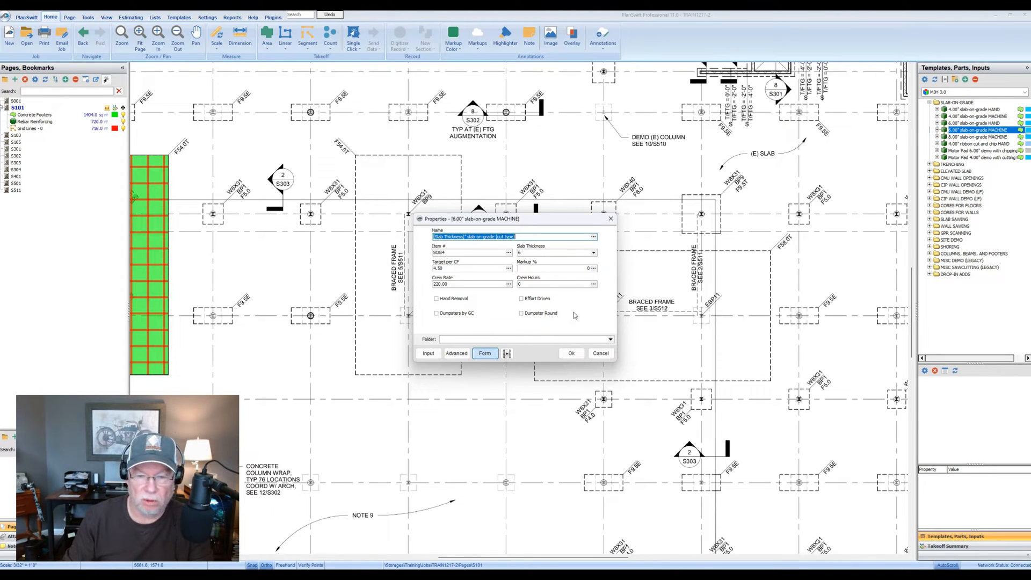
Set the slab takeoff's thickness to 6, enable Dumpster Round, and accept the properties.
left_click(491, 253)
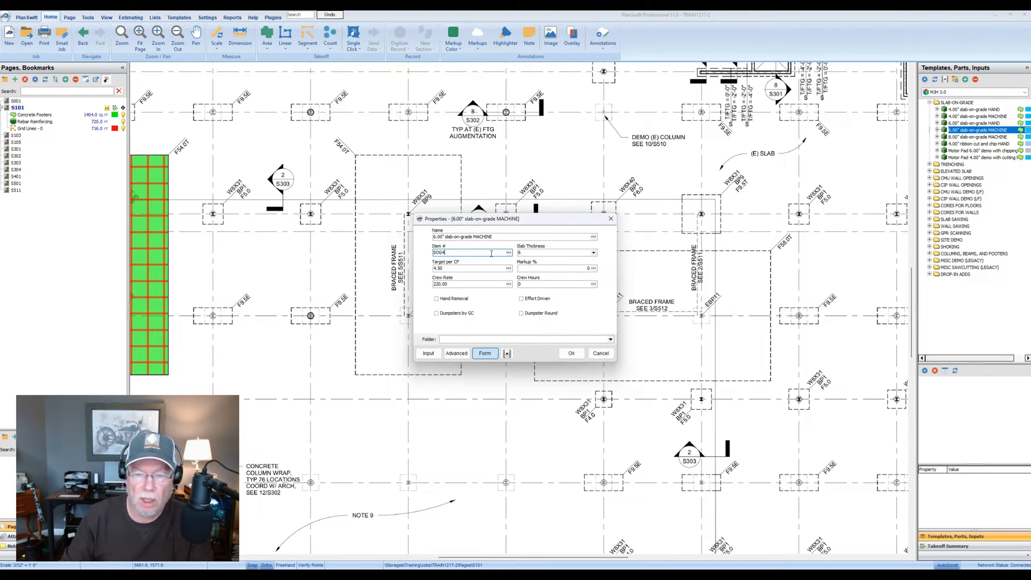
left_click(594, 252)
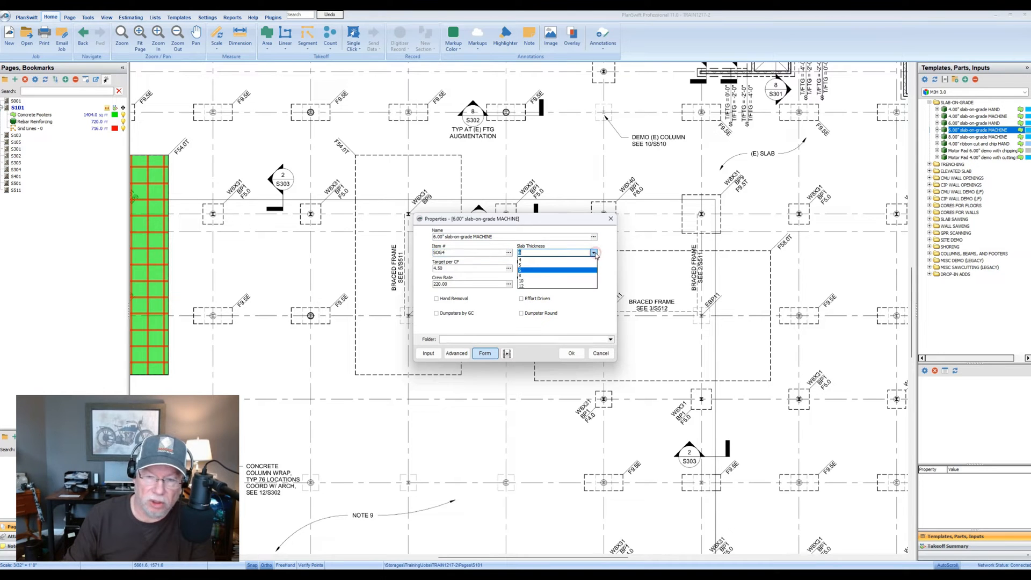
left_click(563, 271)
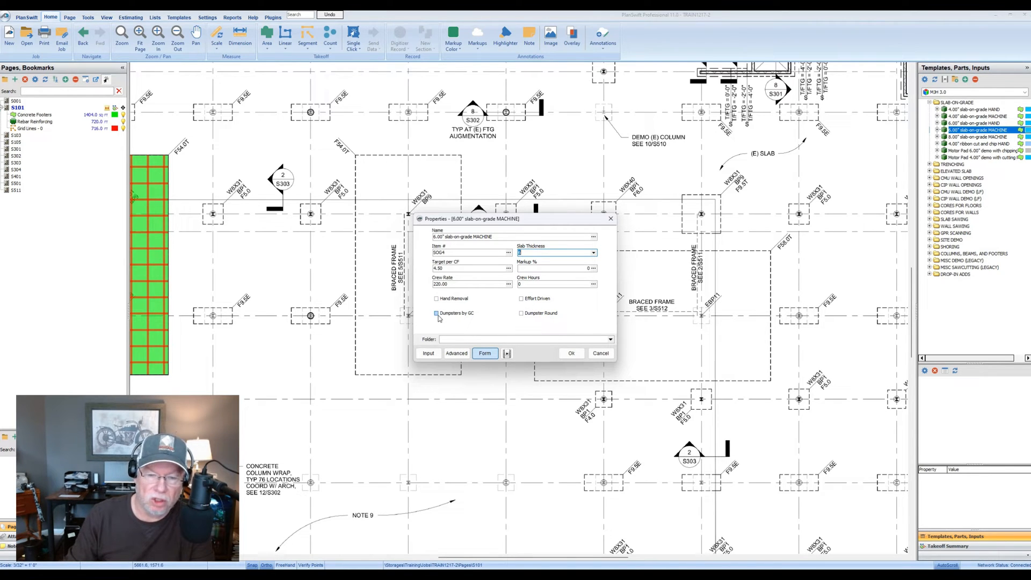
left_click(521, 314)
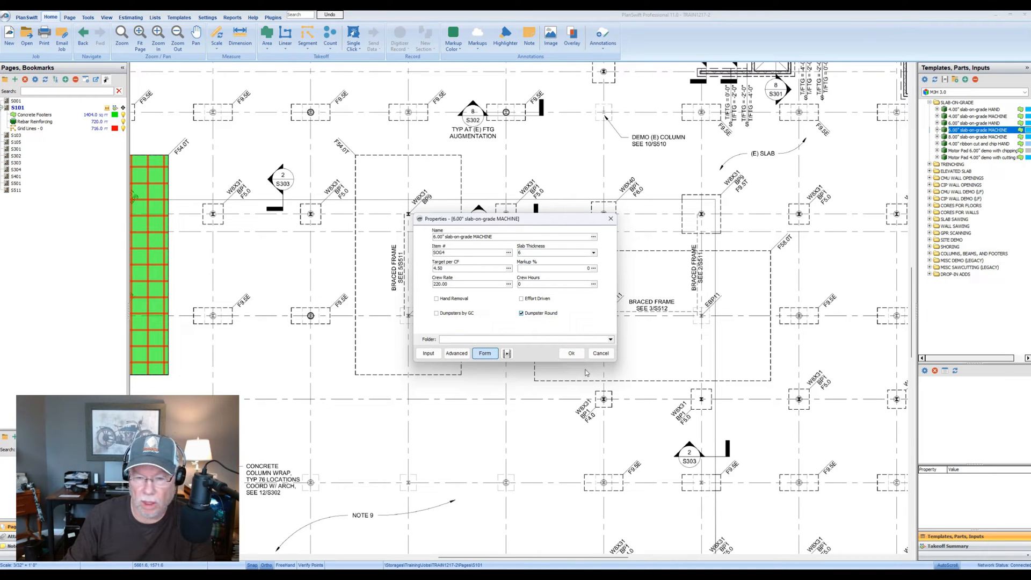
left_click(572, 354)
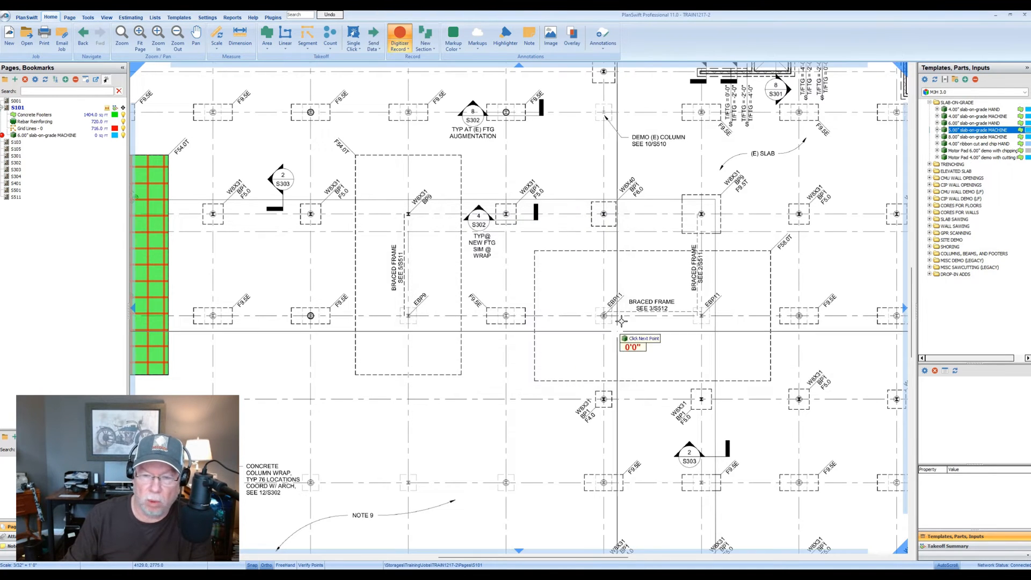
Trace the upper edge of the F58.0T footing from its upper-left corner as a 58' line at 0 degrees.
right_click_drag(640, 303, 590, 305)
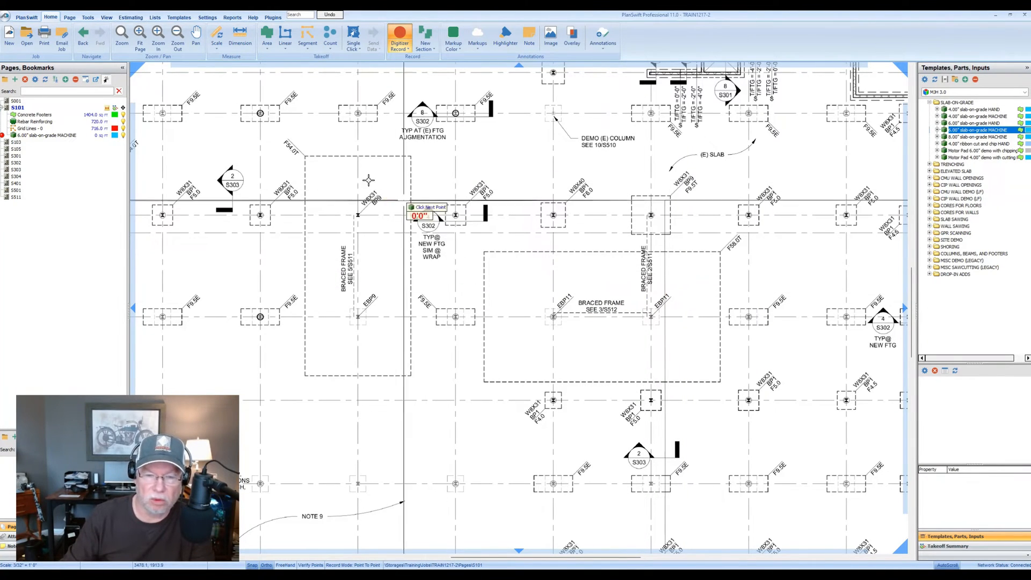
right_click_drag(581, 300, 500, 273)
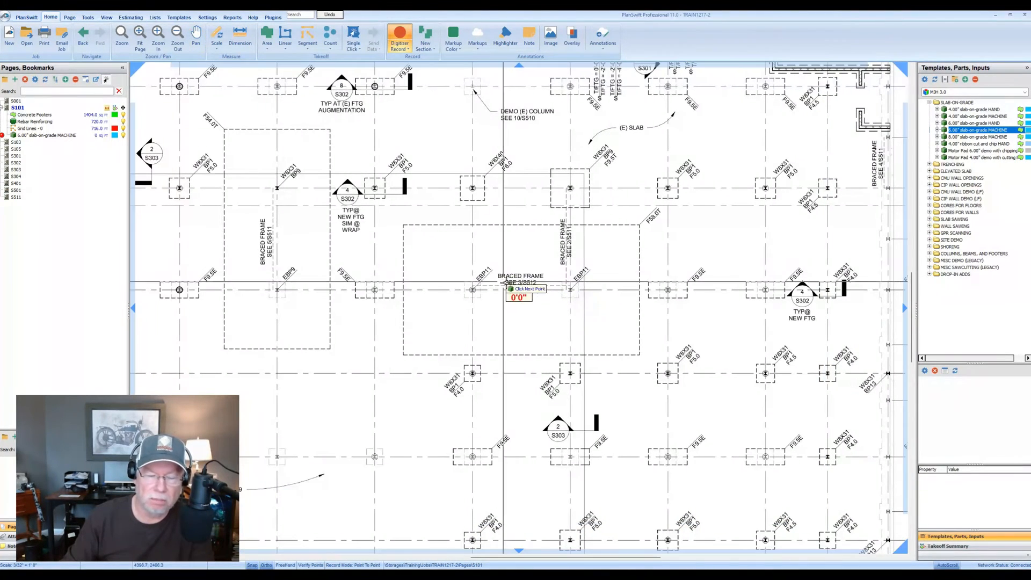
scroll(414, 212, "up", 6)
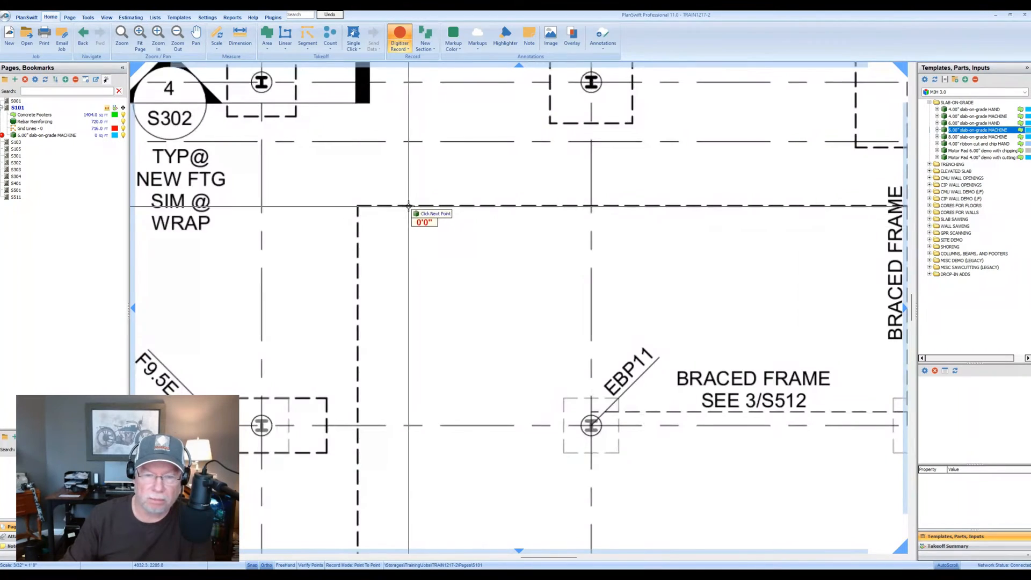
scroll(251, 198, "up", 5)
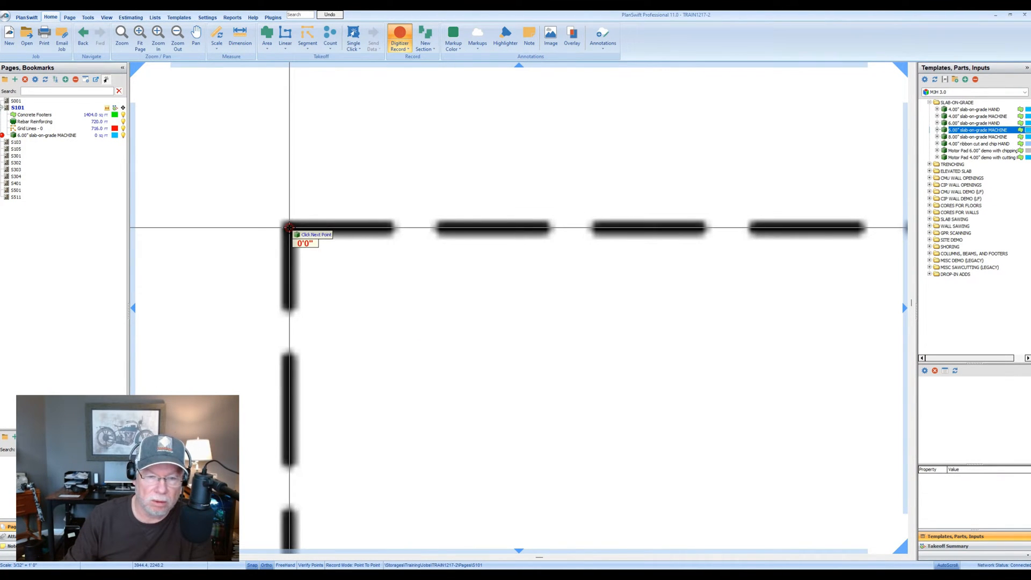
scroll(290, 229, "down", 4)
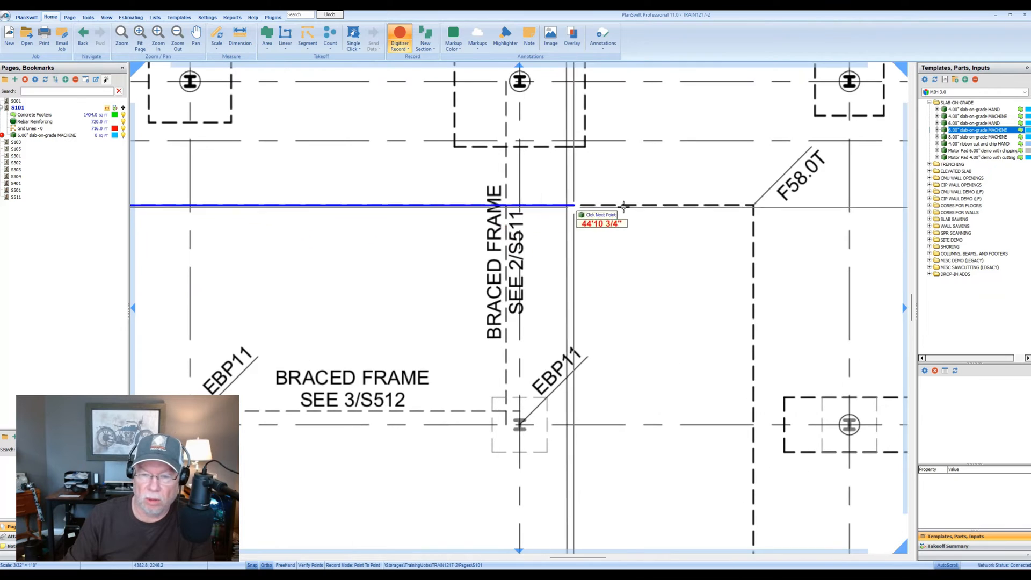
scroll(576, 212, "up", 3)
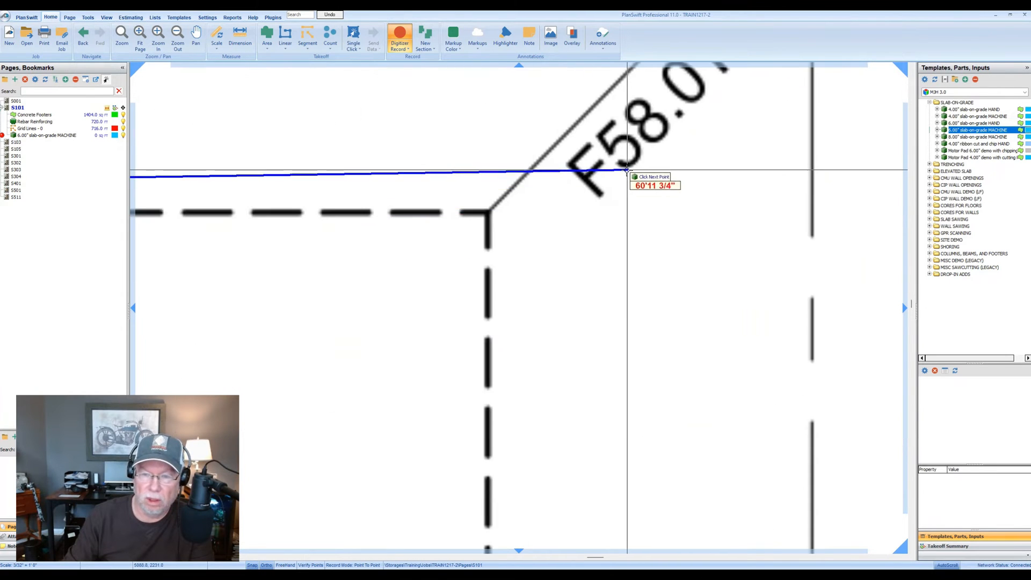
scroll(536, 202, "up", 2)
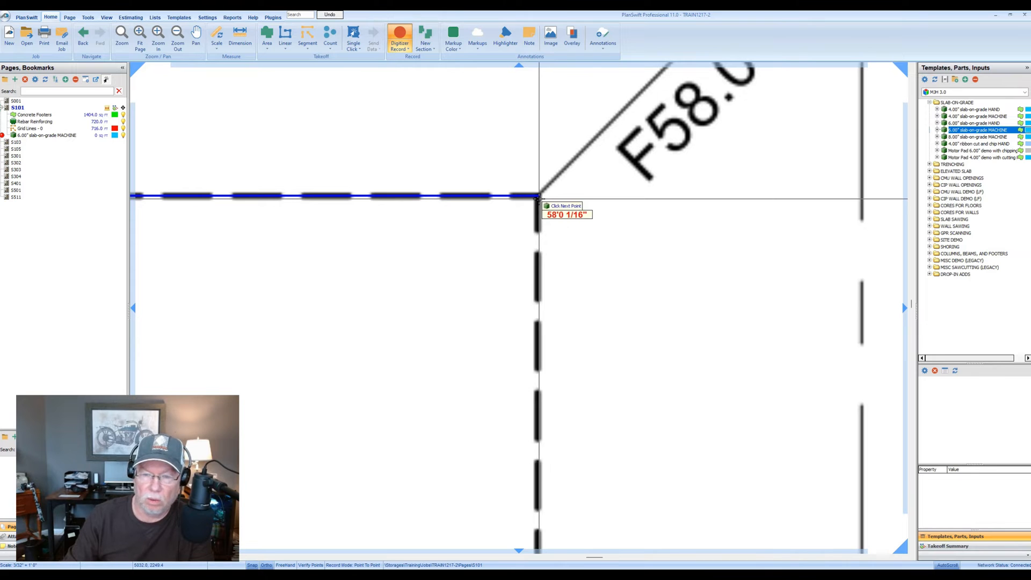
scroll(537, 198, "down", 2)
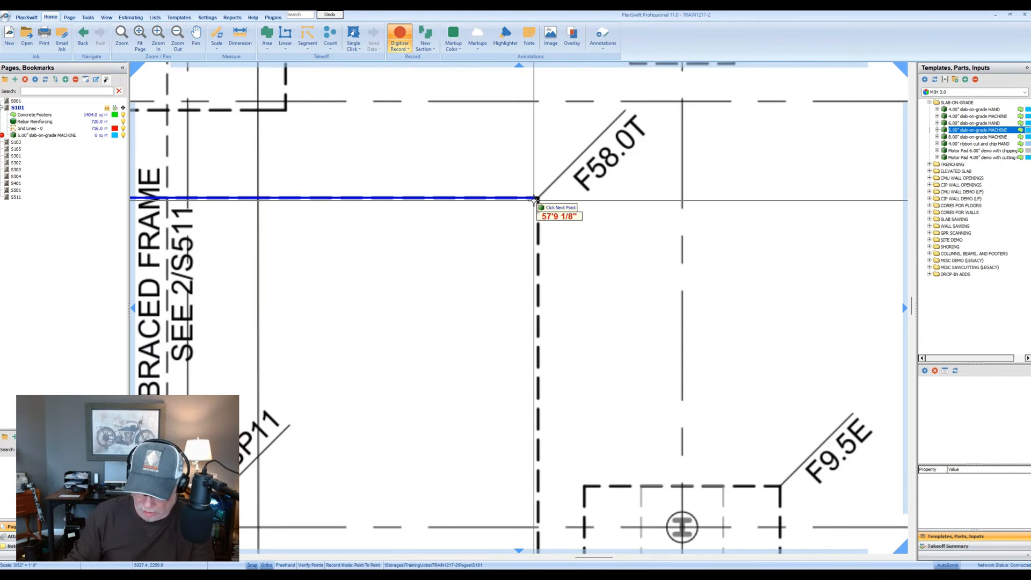
key("l")
type("58")
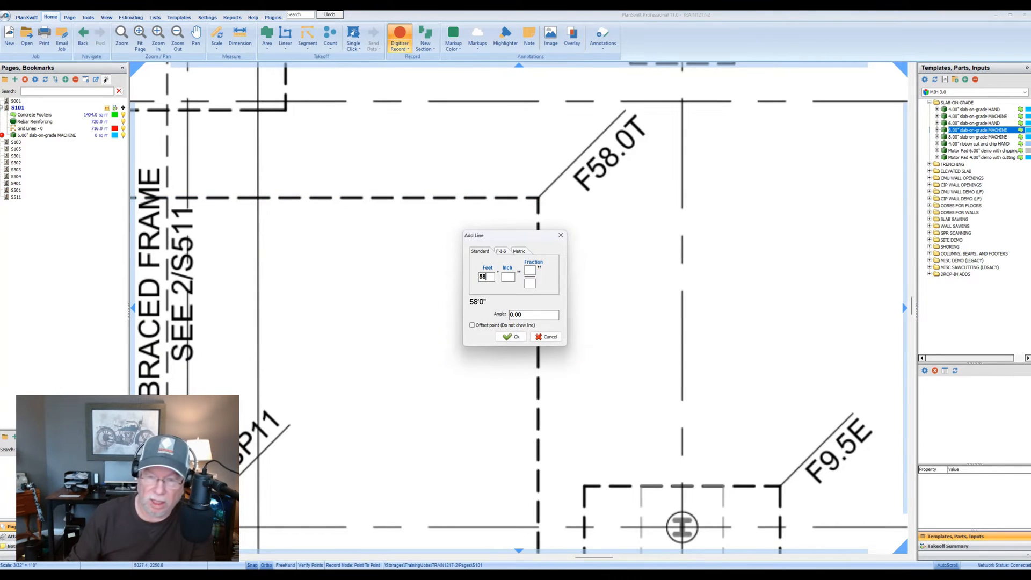
Add the right edge of the F58.0T footing area as a 32' line at 270 degrees.
scroll(535, 201, "down", 3)
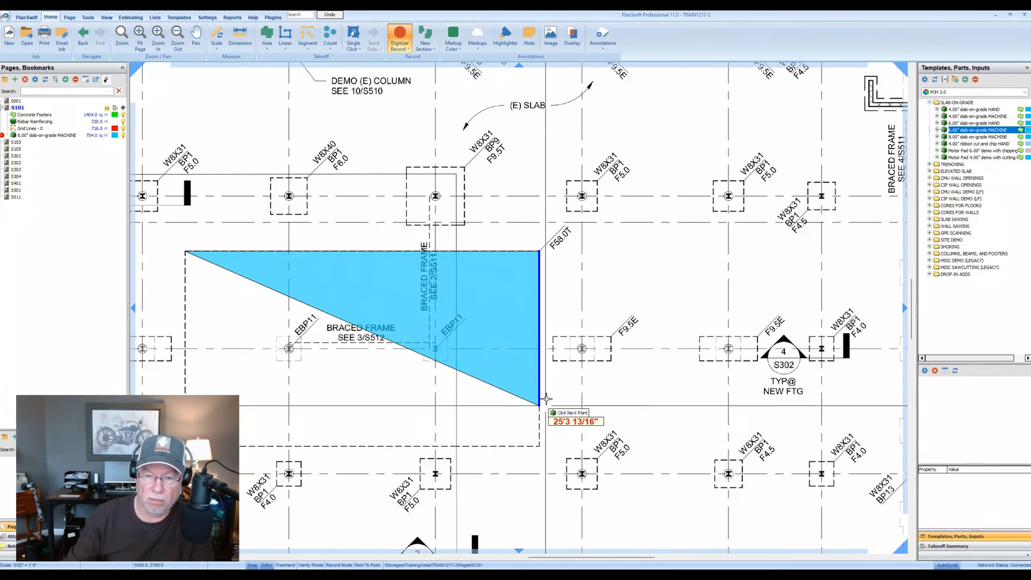
scroll(539, 457, "up", 3)
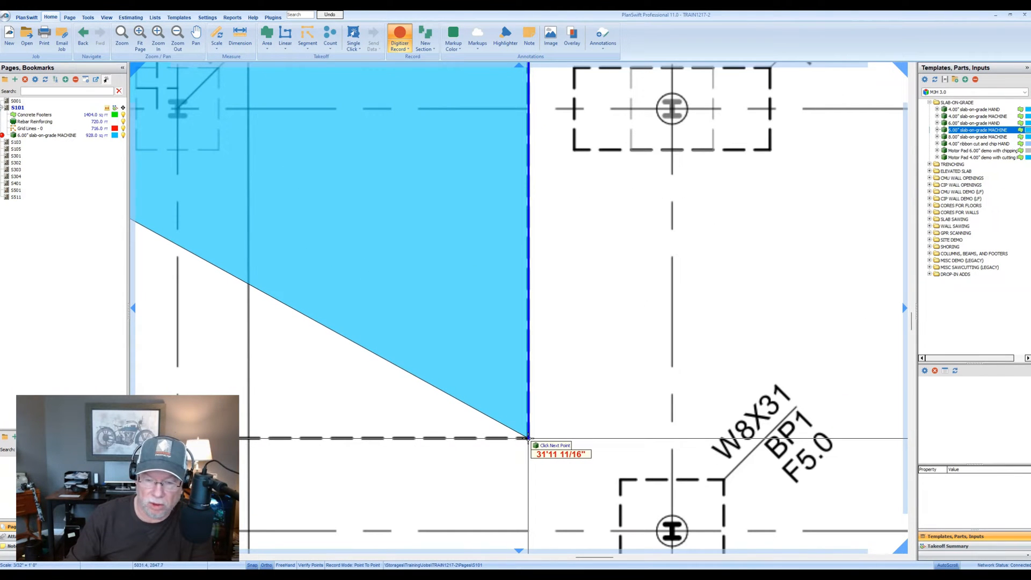
type("32")
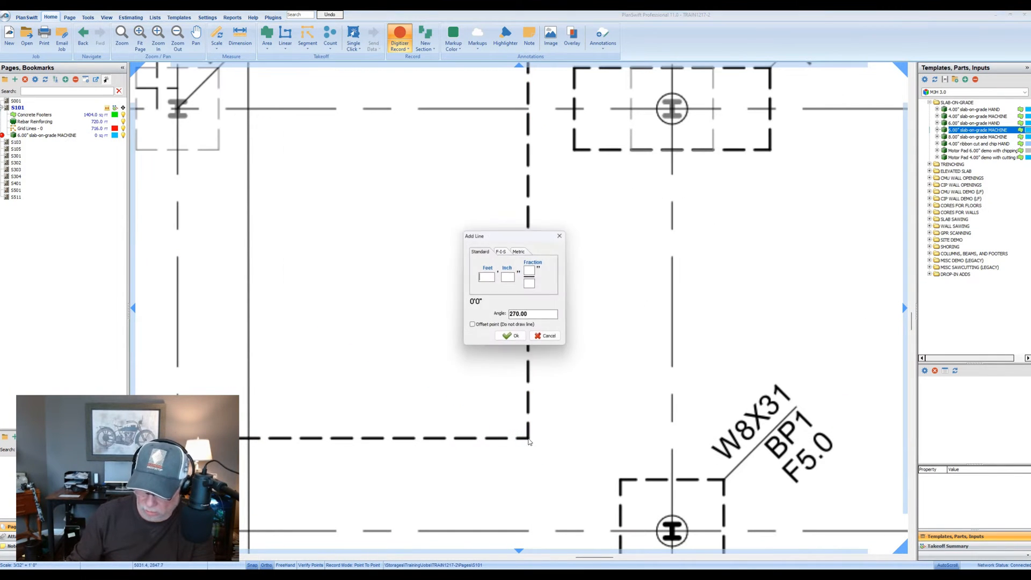
key("Return")
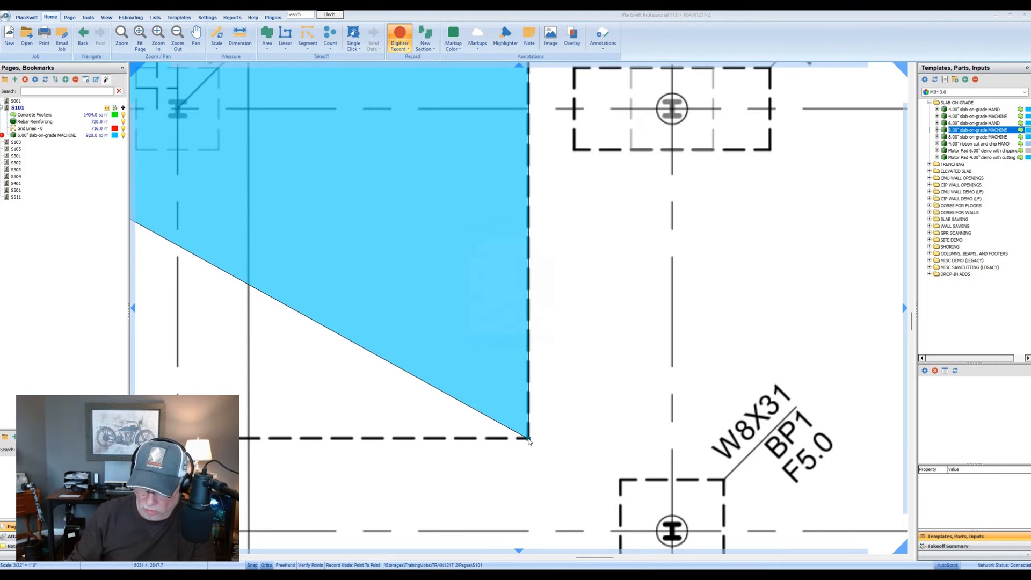
Add the footing area's lower edge as a 58' line at 180 degrees and finish the rectangular slab area.
key("Left")
type("58")
key("Return")
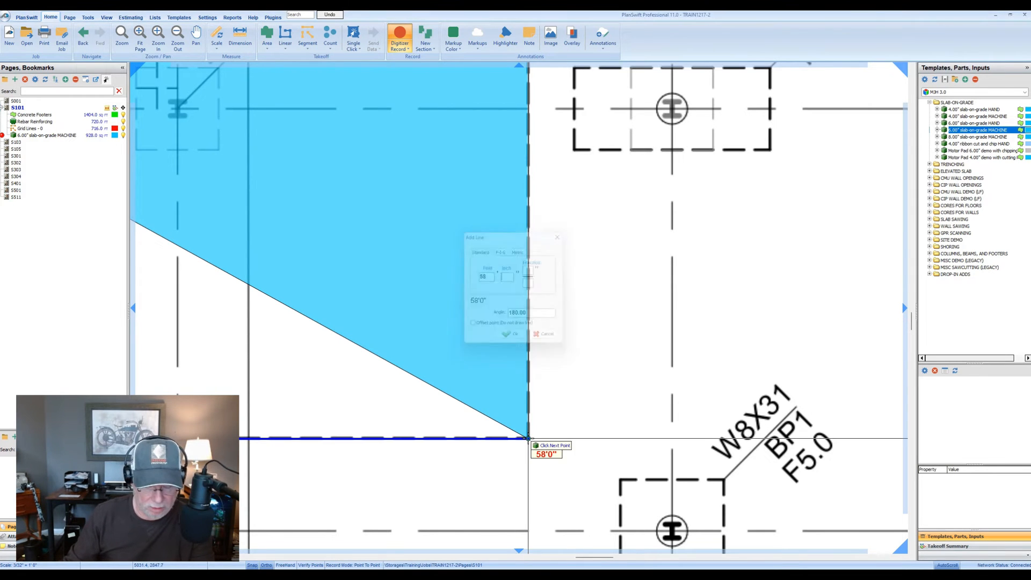
scroll(609, 402, "down", 3)
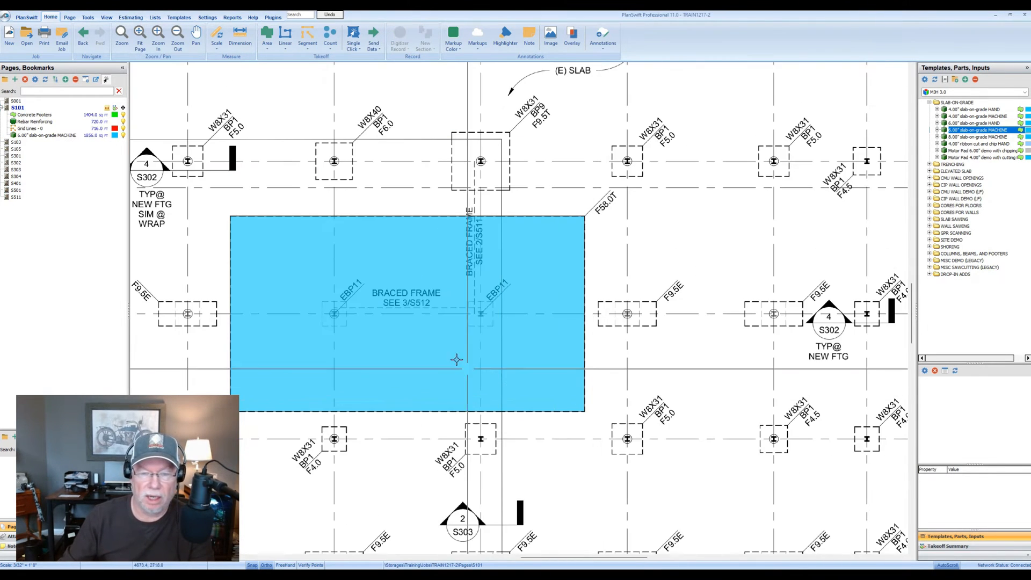
Review the 6.00" slab-on-grade MACHINE takeoff on the plan and its dumpster and slab saw lines in the estimate.
right_click_drag(425, 329, 481, 301)
left_click(467, 280)
mouse_move(445, 284)
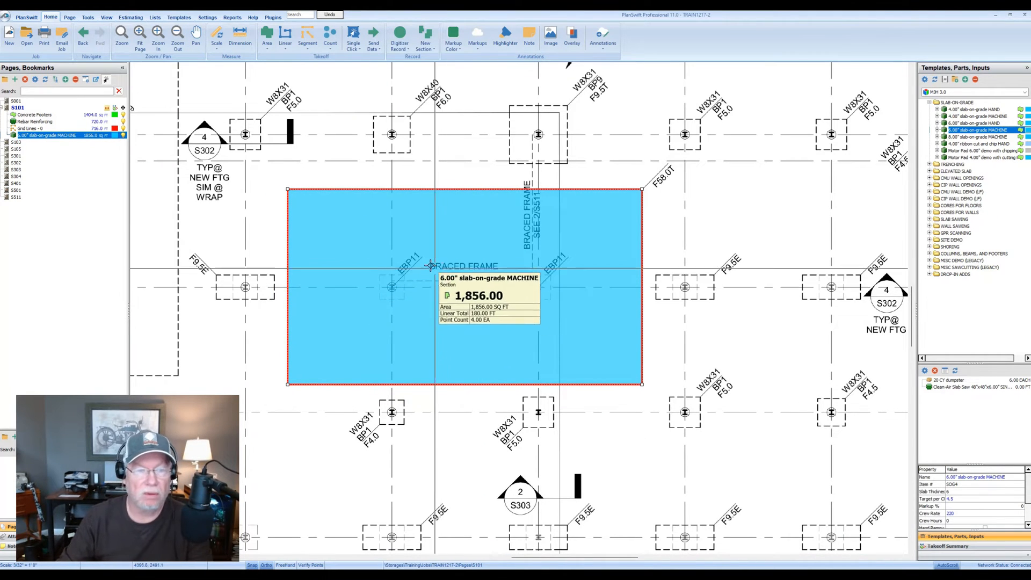
left_click(131, 16)
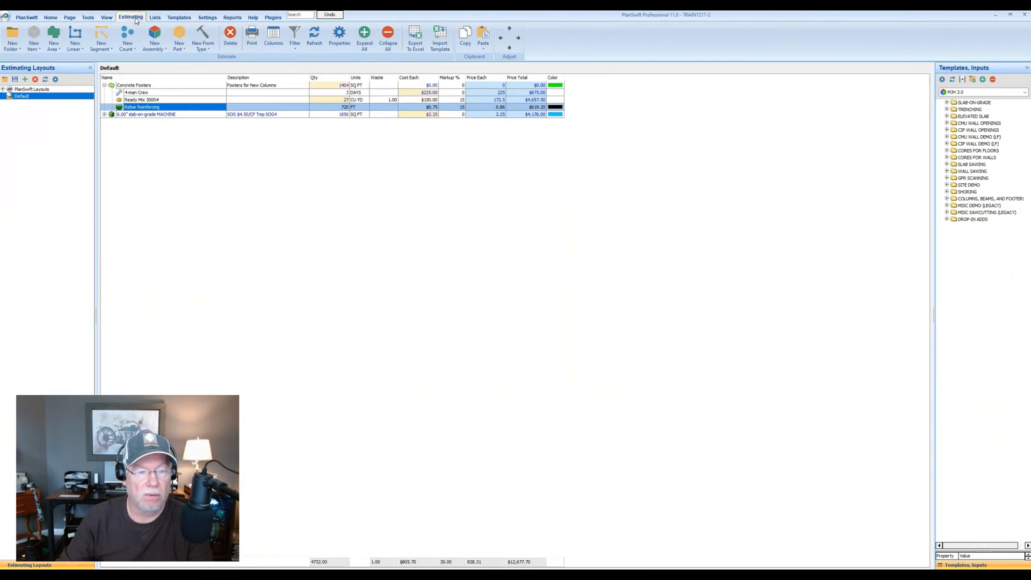
left_click(104, 115)
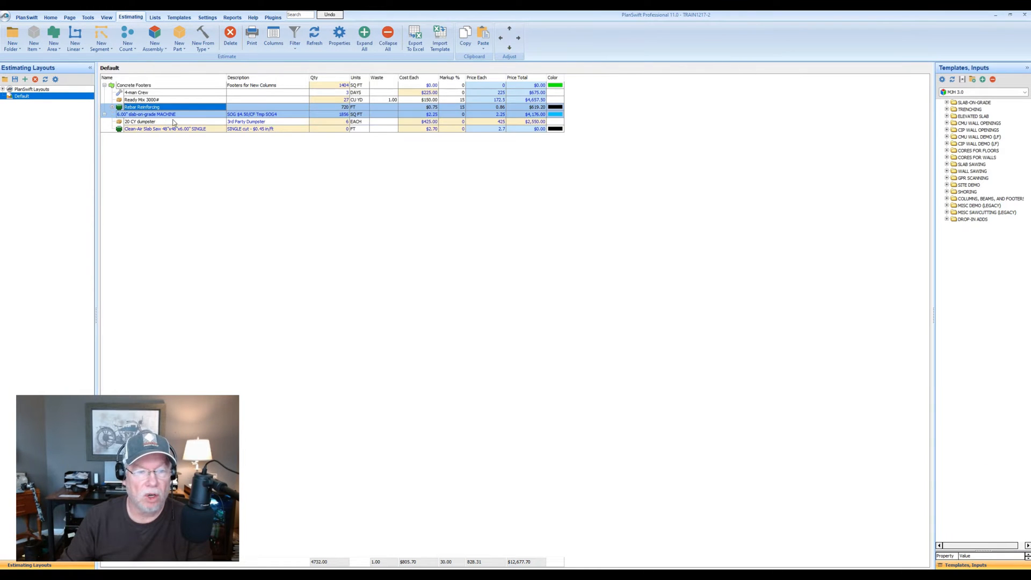
left_click(104, 86)
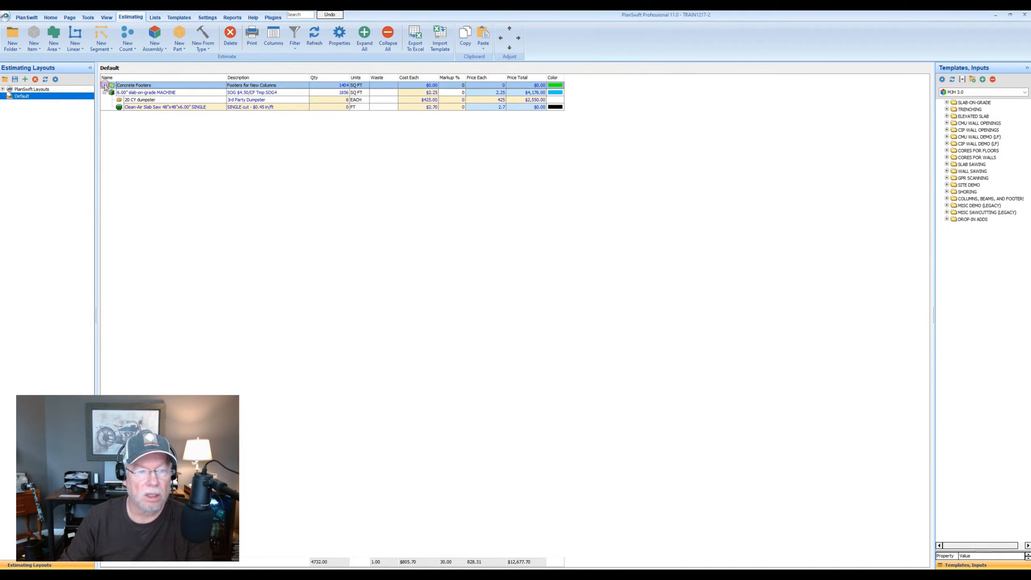
left_click(175, 93)
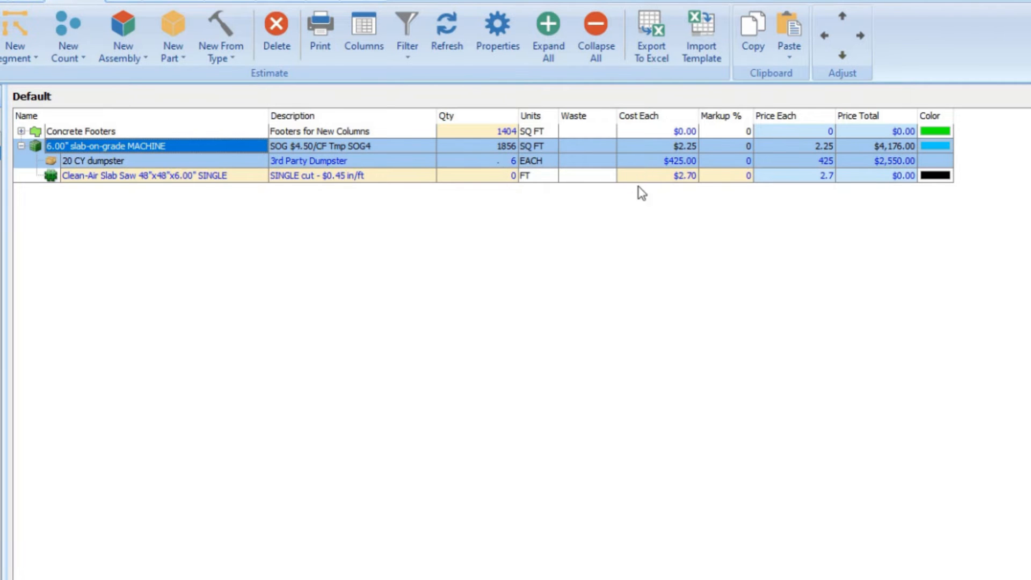
left_click(156, 177)
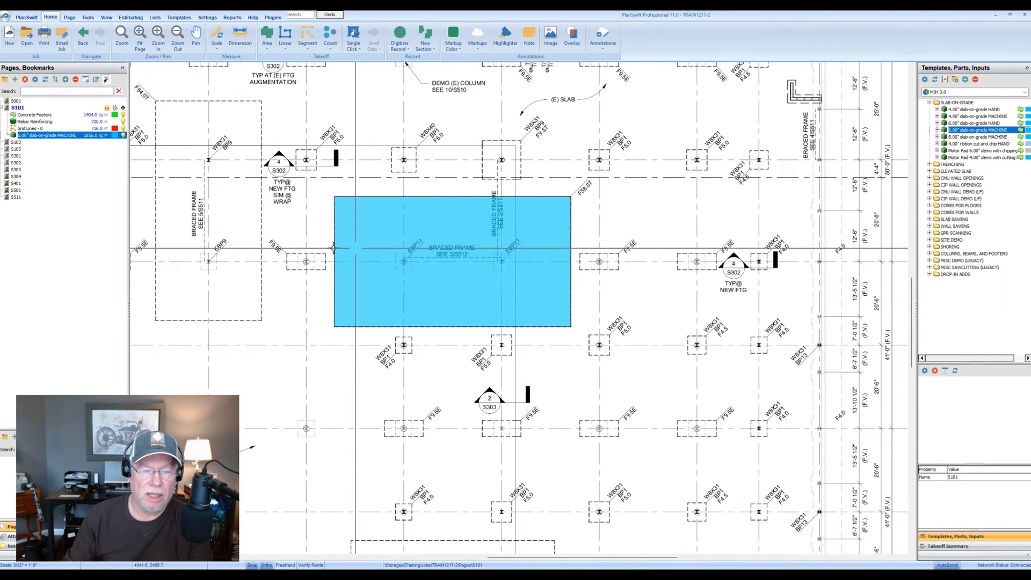
left_click_drag(296, 233, 312, 222)
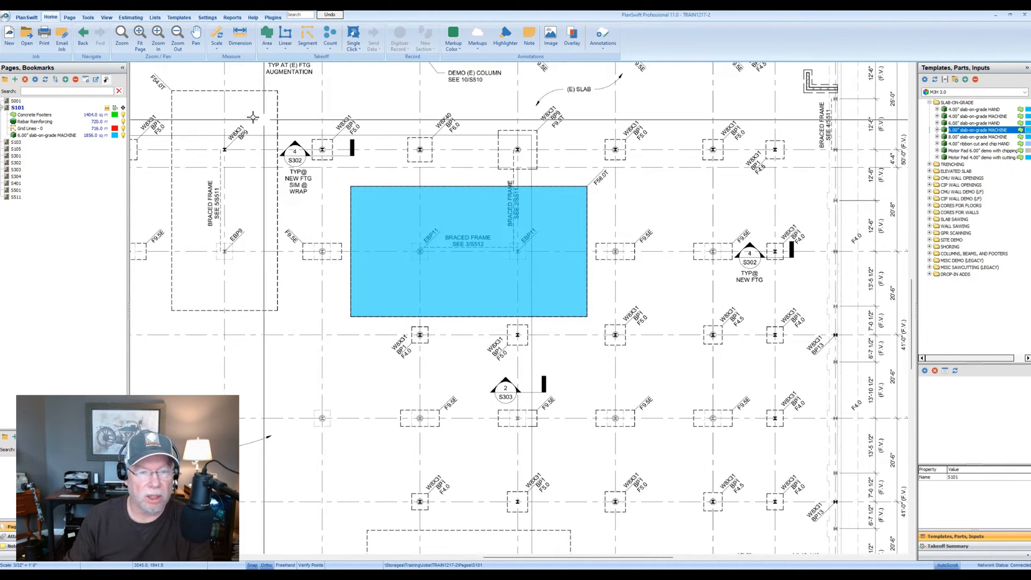
left_click(267, 48)
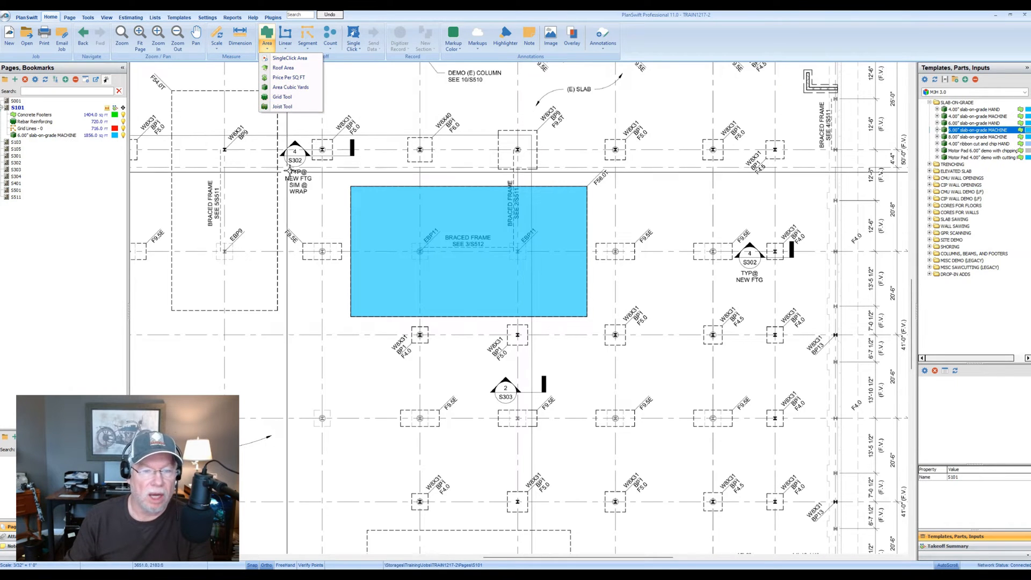
left_click(301, 212)
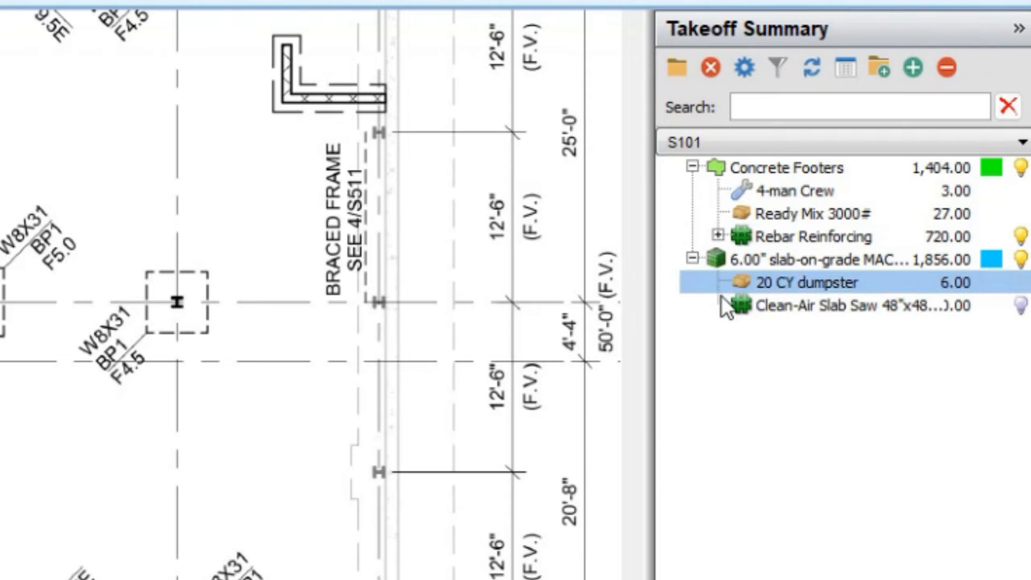
Set the Clean-Air Slab Saw's horizontal and vertical spacing to 36, enable DBL Cut, and accept the properties.
left_click(714, 263)
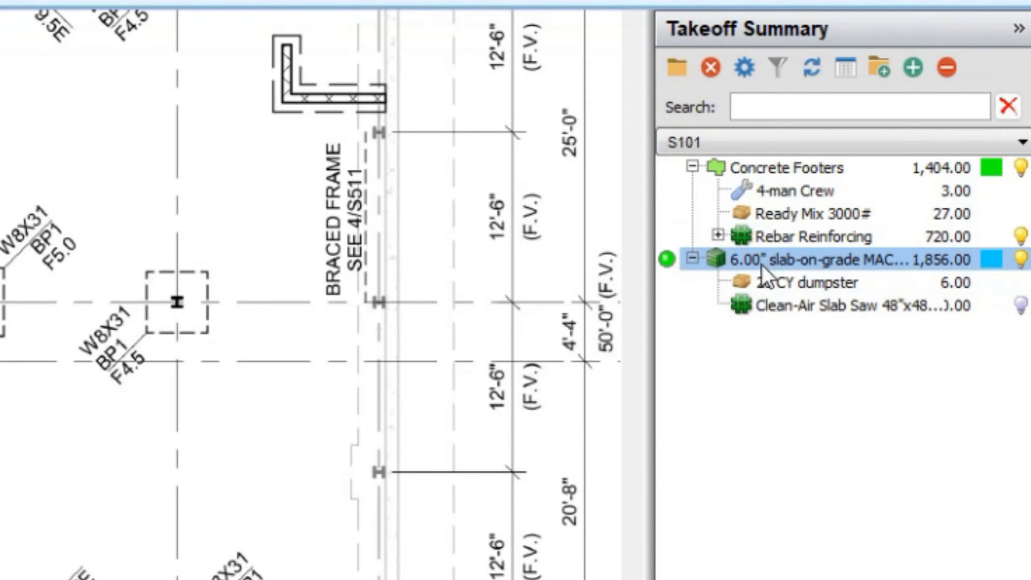
left_click(763, 281)
mouse_move(670, 263)
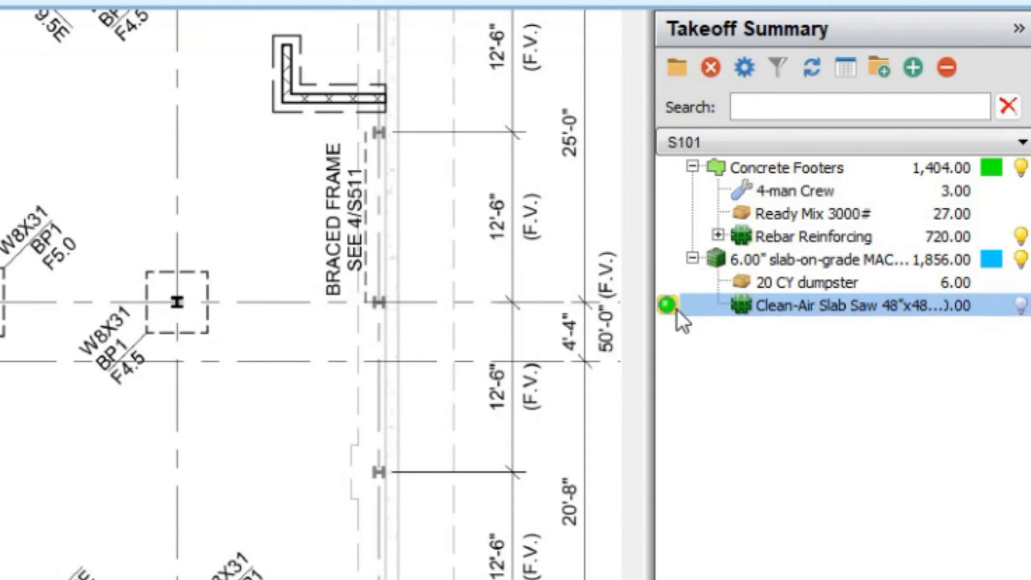
mouse_move(671, 309)
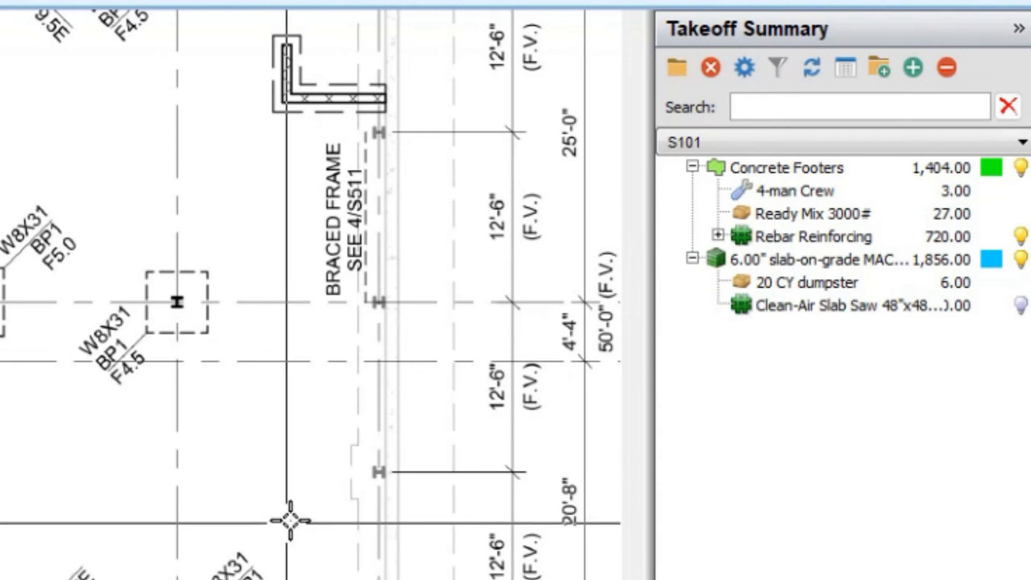
left_click(784, 309)
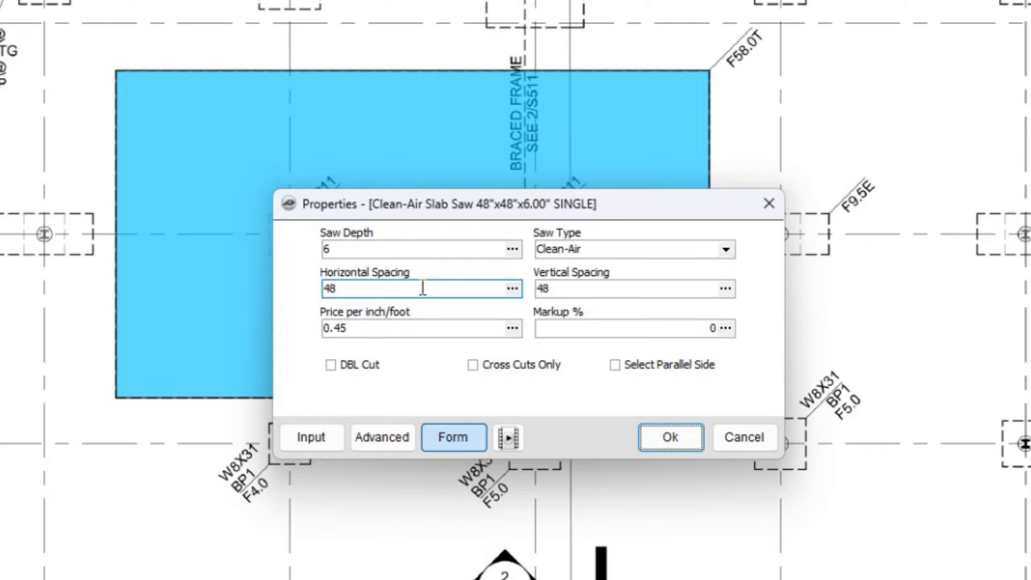
left_click(353, 289)
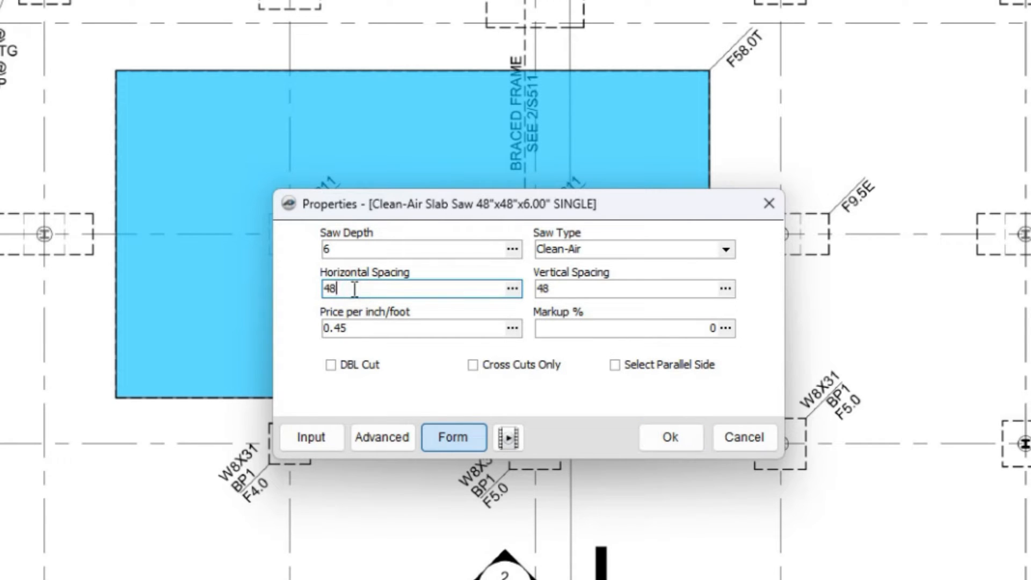
left_click_drag(358, 289, 298, 293)
type("36")
left_click_drag(563, 290, 477, 290)
type("36")
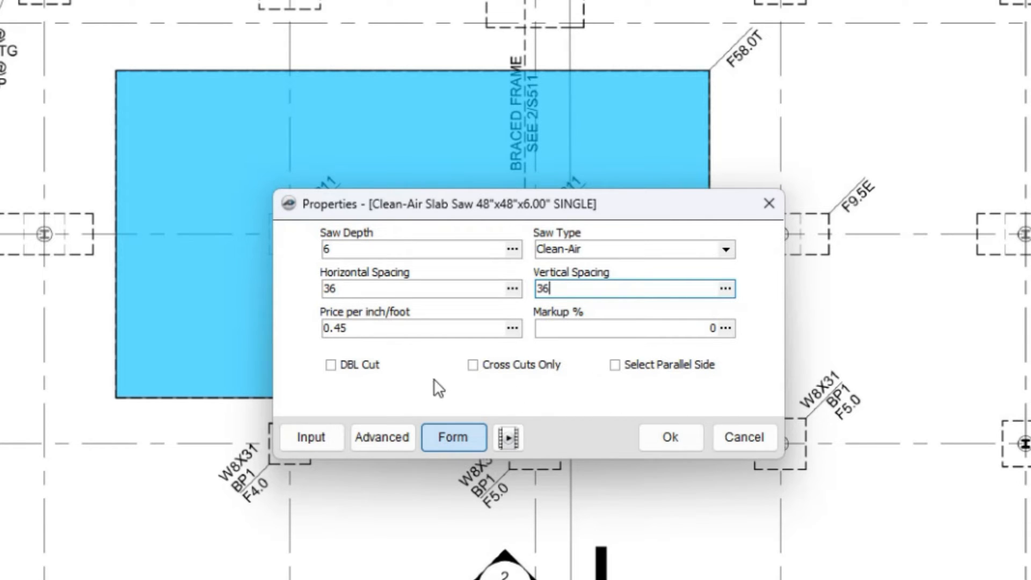
left_click(332, 365)
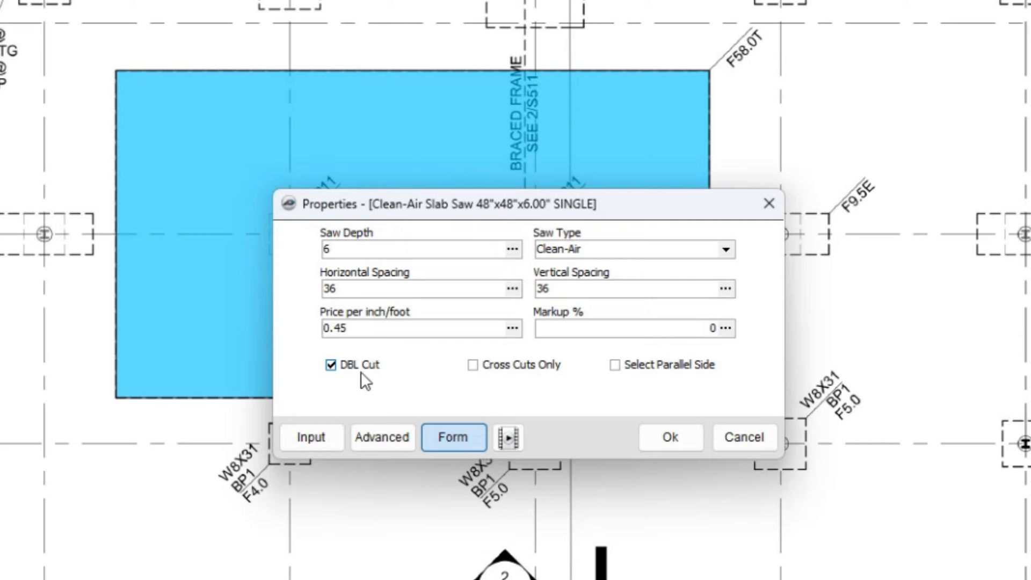
left_click(668, 436)
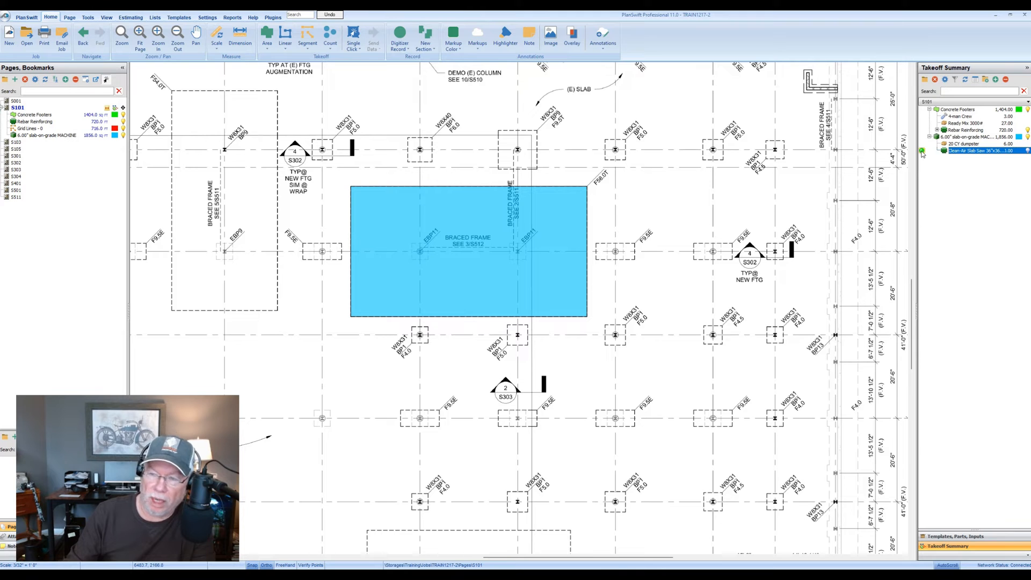
Record the Clean-Air Slab Saw takeoff by tracing the four corners of the blue F58.0T slab area from its upper-left corner, and finish it.
left_click(922, 151)
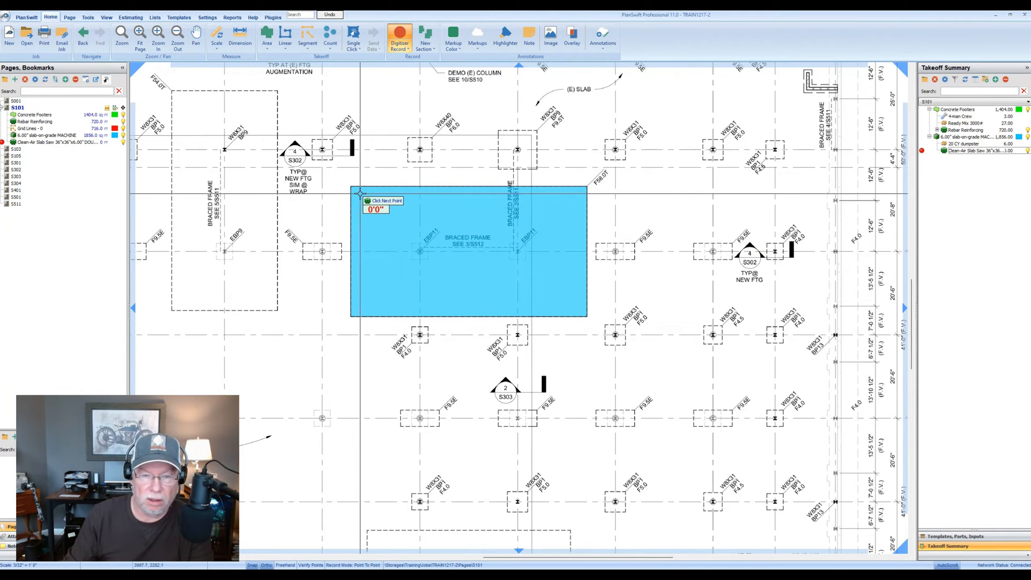
left_click(350, 186)
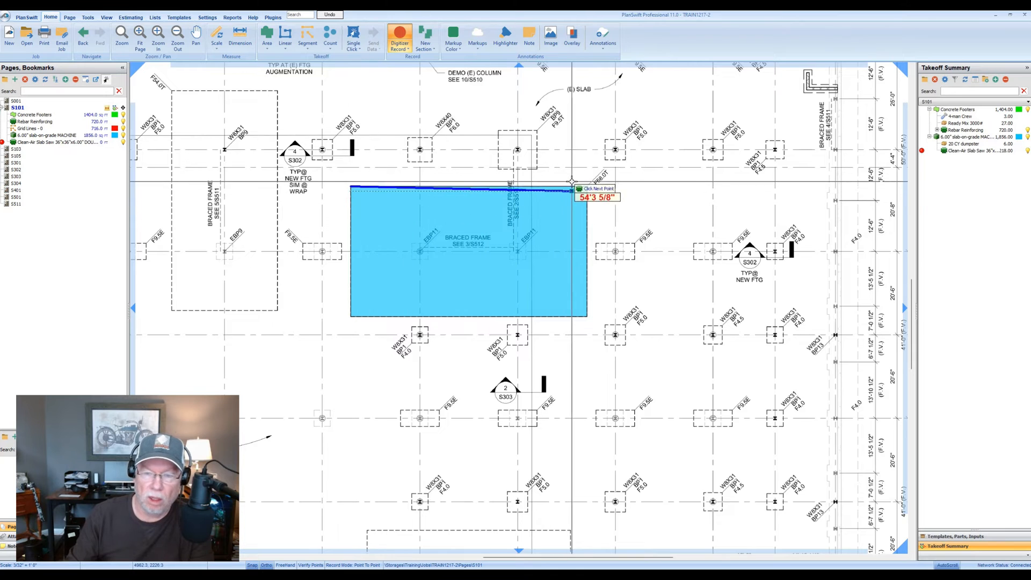
left_click(586, 186)
left_click(587, 317)
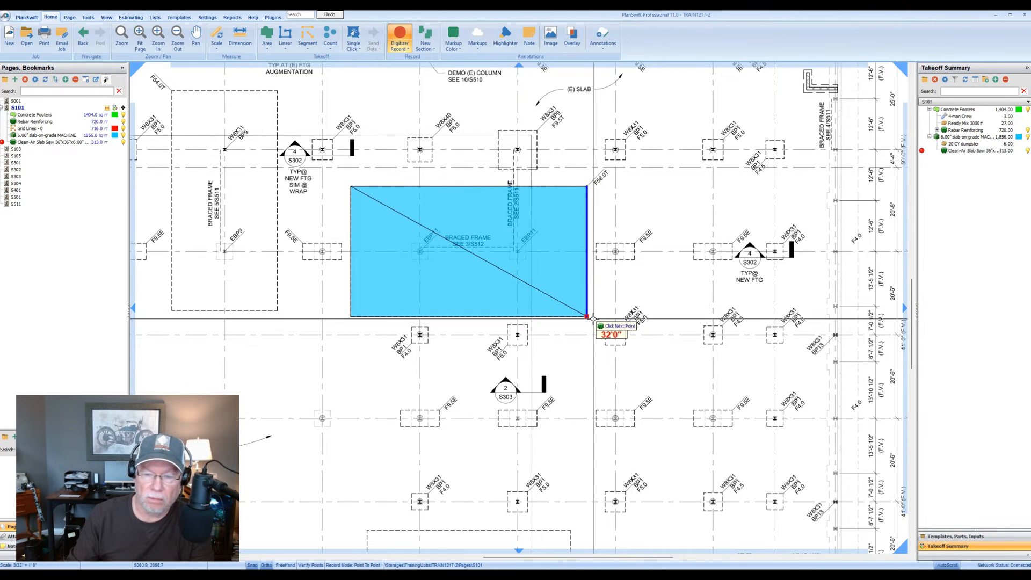
left_click(351, 317)
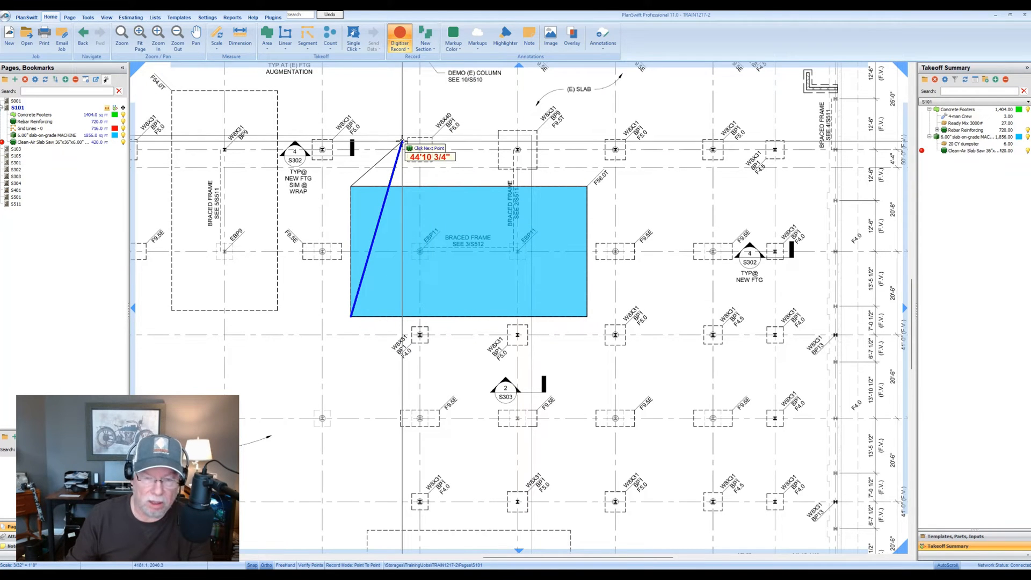
double_click(402, 141)
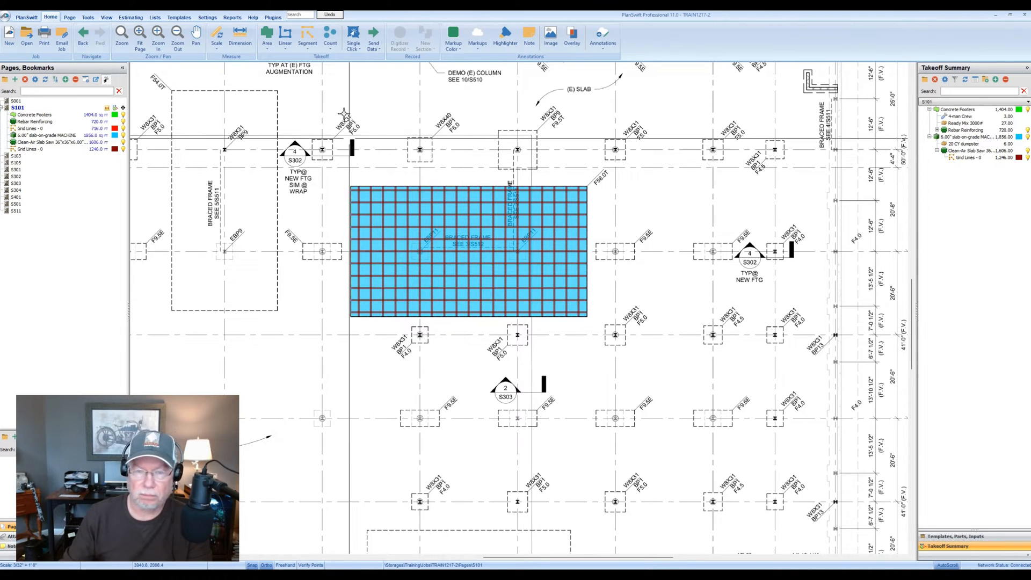
Examine the Clean-Air Slab Saw line and its nested Grid Lines item in the estimate for quantities and prices.
left_click(132, 16)
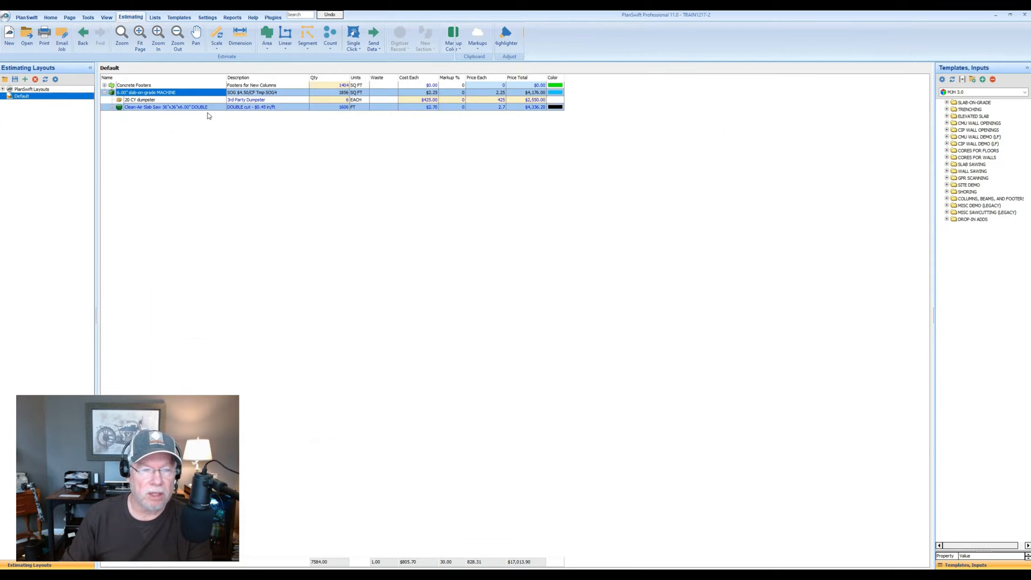
left_click(112, 107)
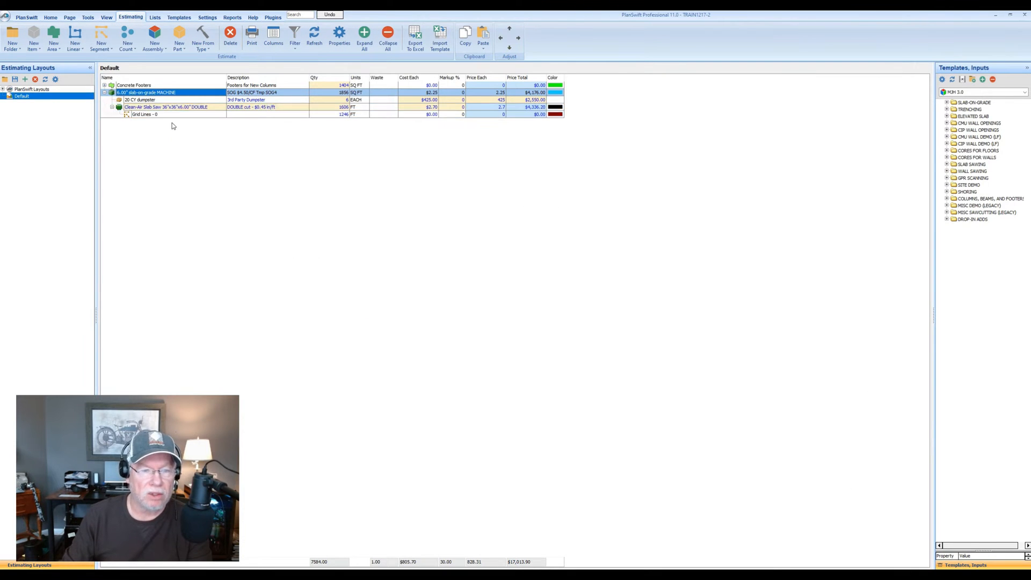
left_click(177, 114)
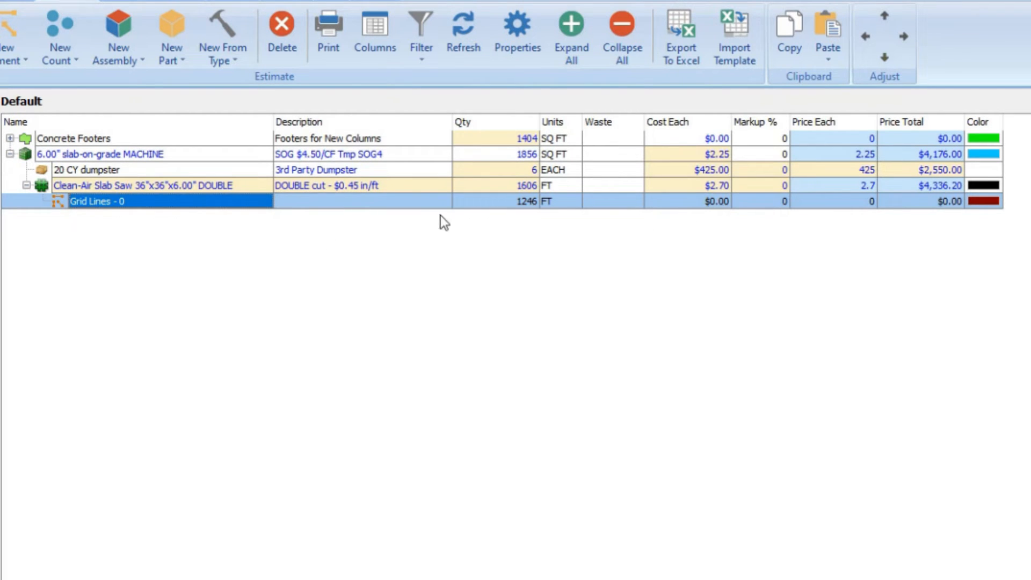
left_click_drag(211, 204, 208, 189)
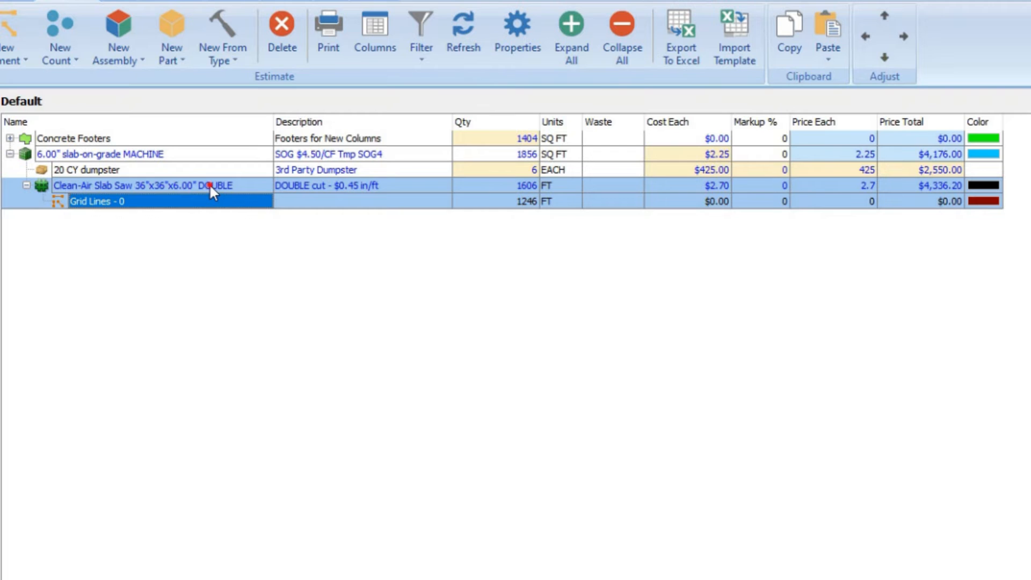
left_click(209, 186)
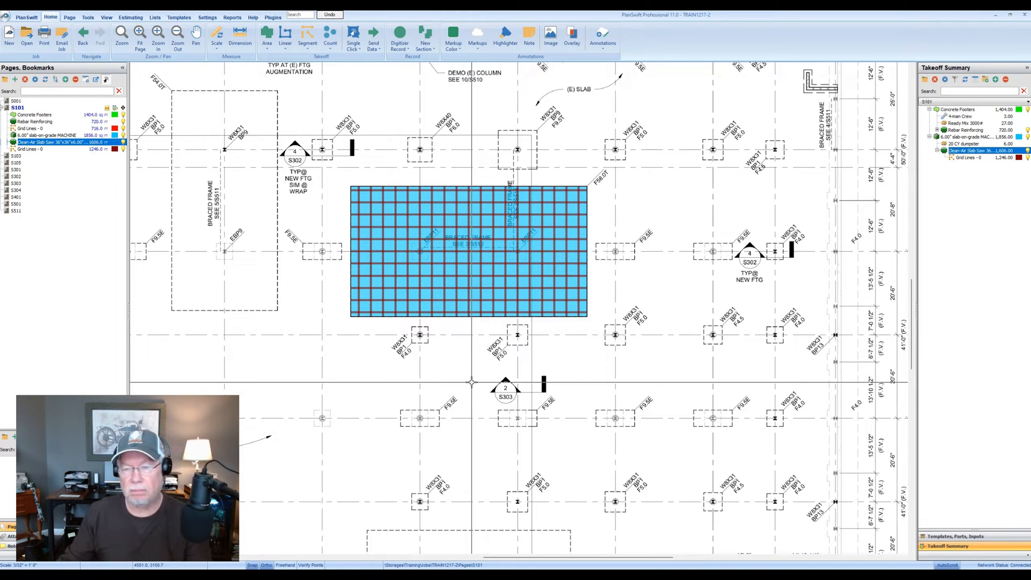
Compare the green Concrete Footers takeoff with the blue slab-on-grade takeoff on the plan and in the estimate.
scroll(637, 352, "down", 1)
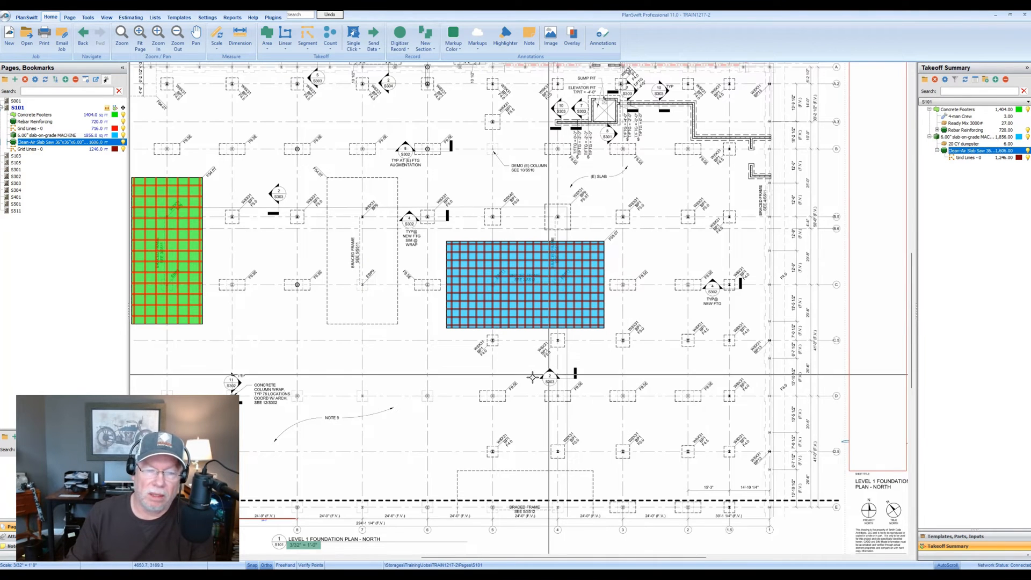
right_click_drag(517, 381, 553, 361)
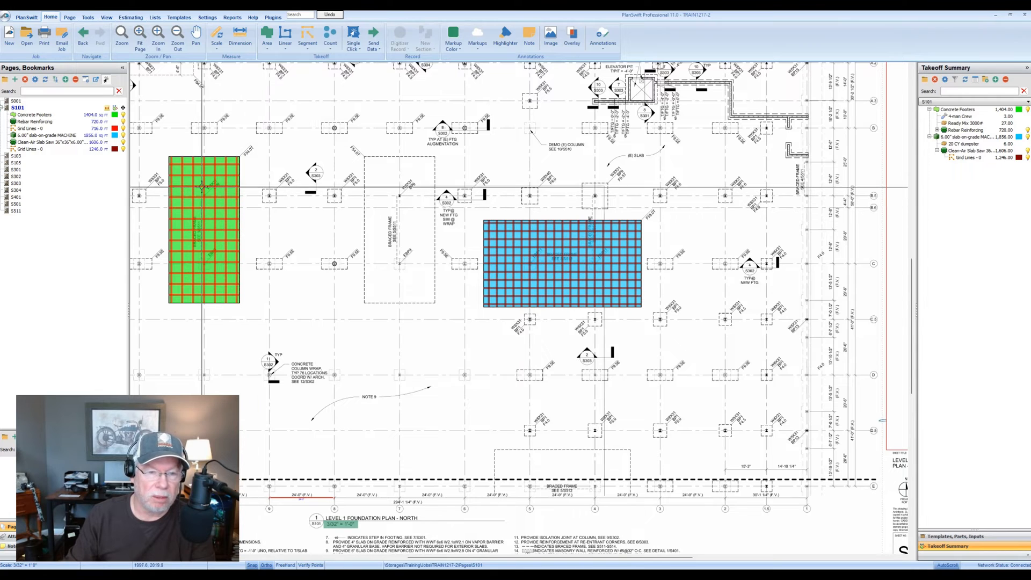
scroll(202, 186, "up", 2)
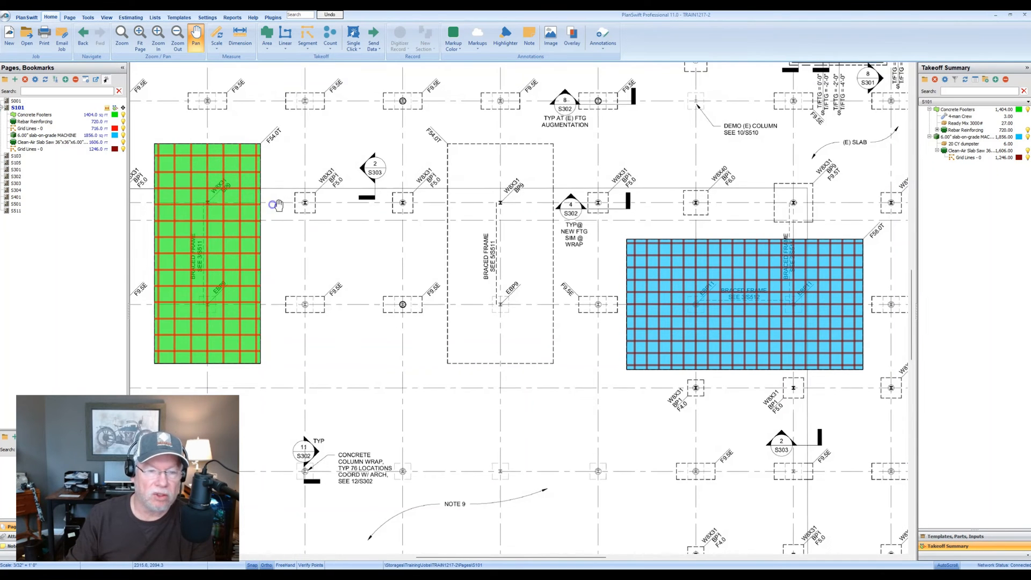
middle_click_drag(274, 206, 340, 196)
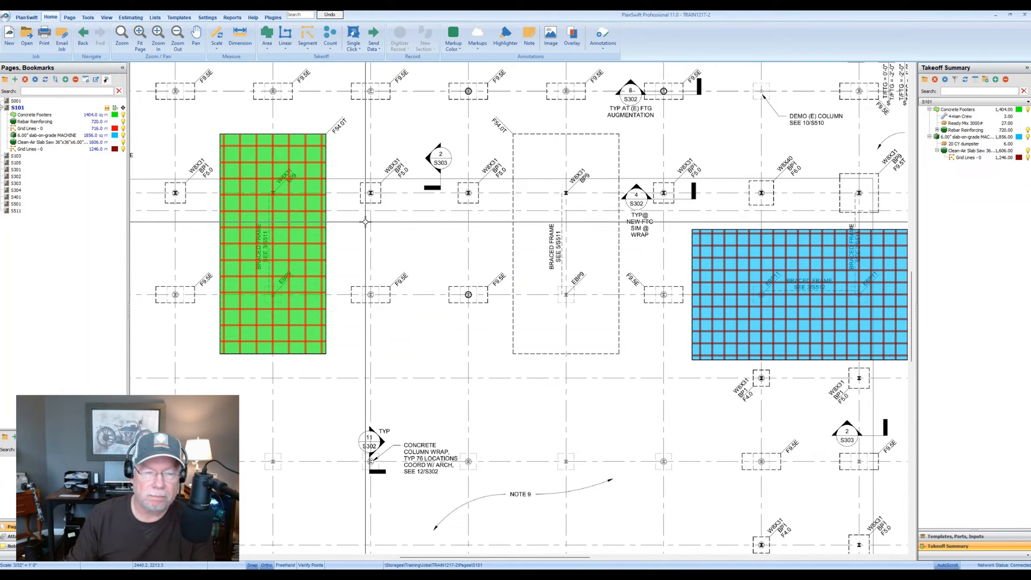
scroll(380, 220, "down", 2)
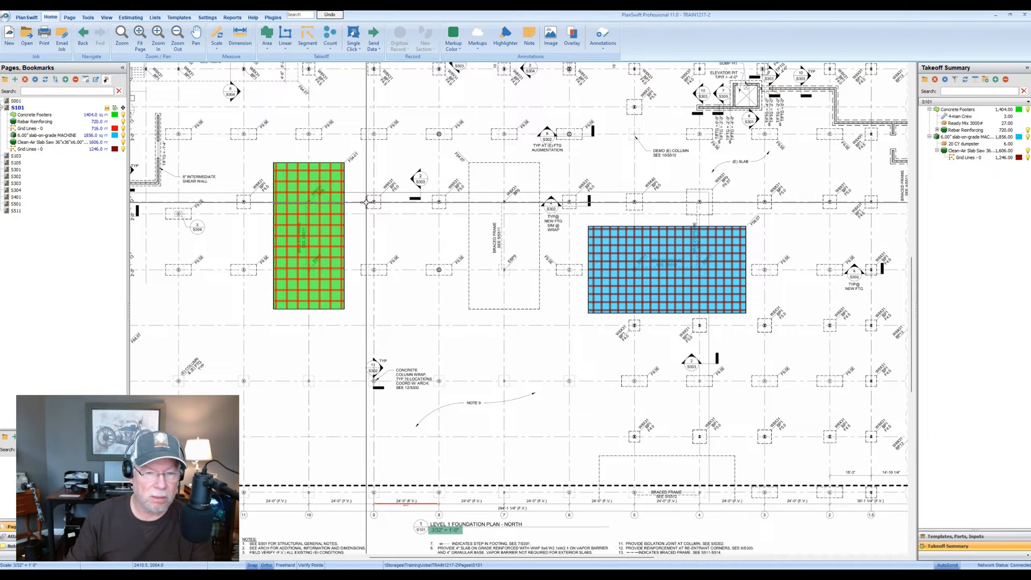
left_click(131, 17)
left_click(105, 93)
left_click(105, 93)
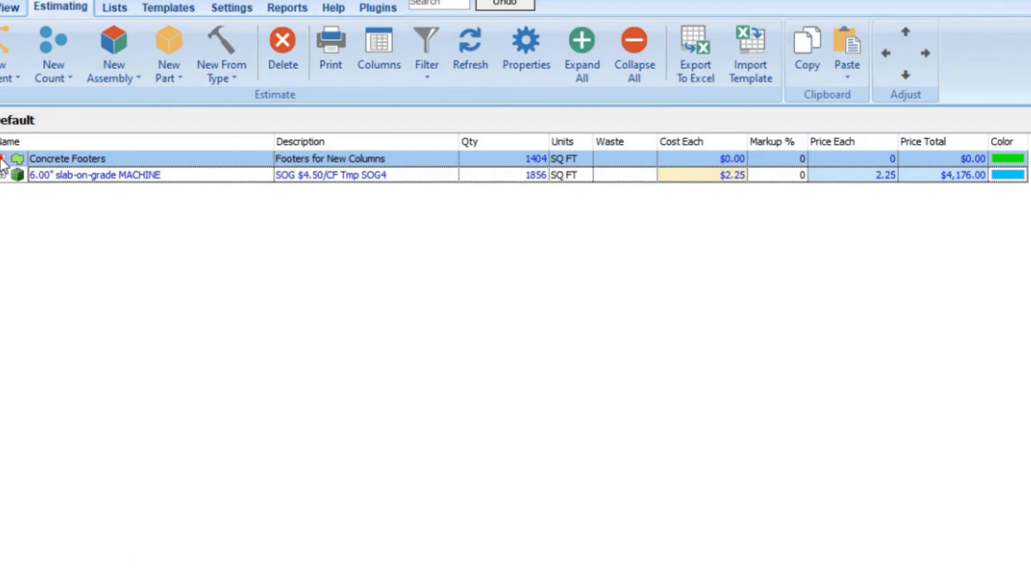
left_click(104, 85)
left_click(176, 87)
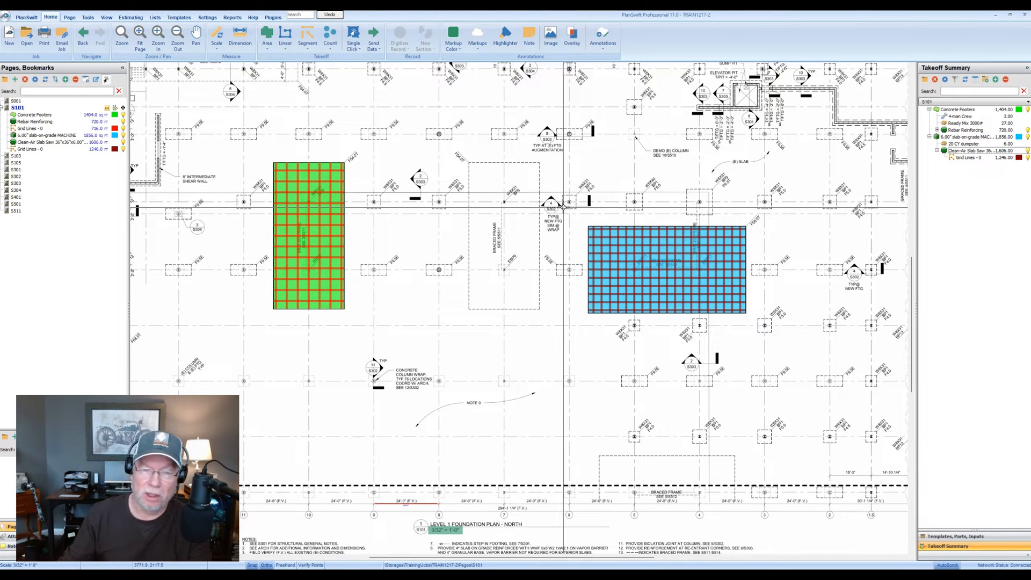
scroll(537, 188, "up", 2)
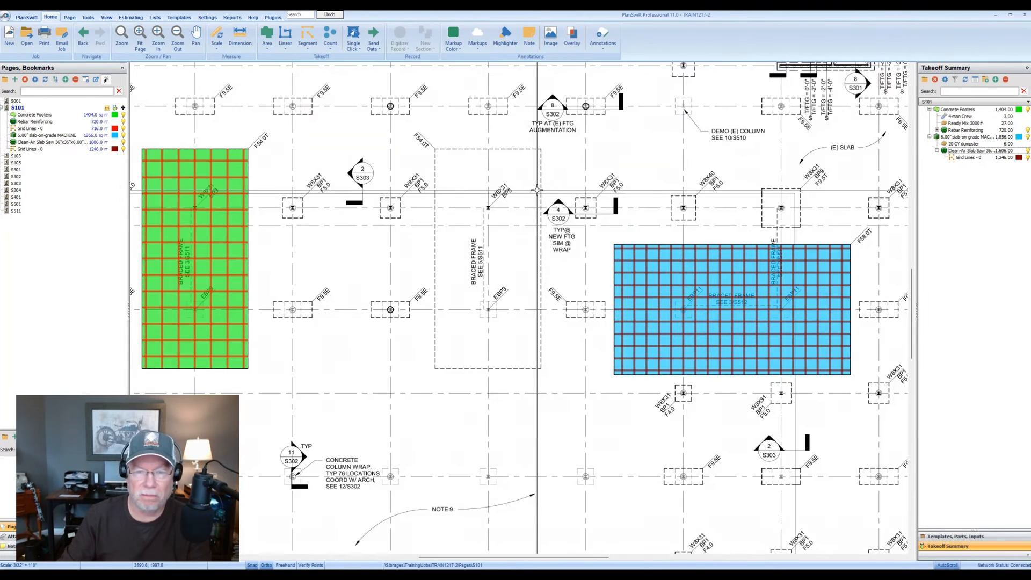
Bring up the template library, look at the Sample Parts set, and switch to the Sample Takeoff Tools set.
right_click_drag(537, 185, 474, 190)
right_click_drag(487, 226, 475, 211)
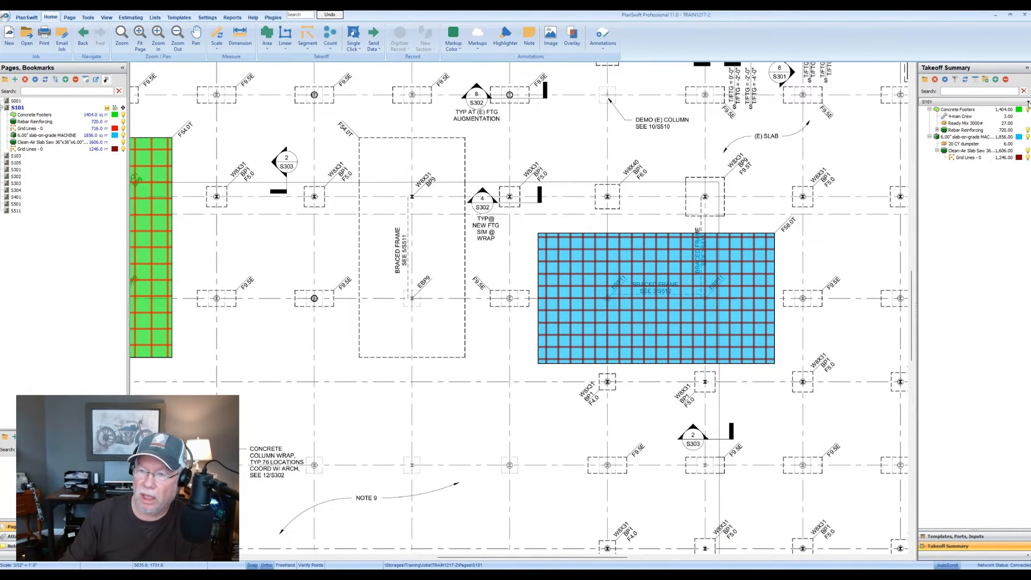
left_click(1028, 103)
left_click(984, 497)
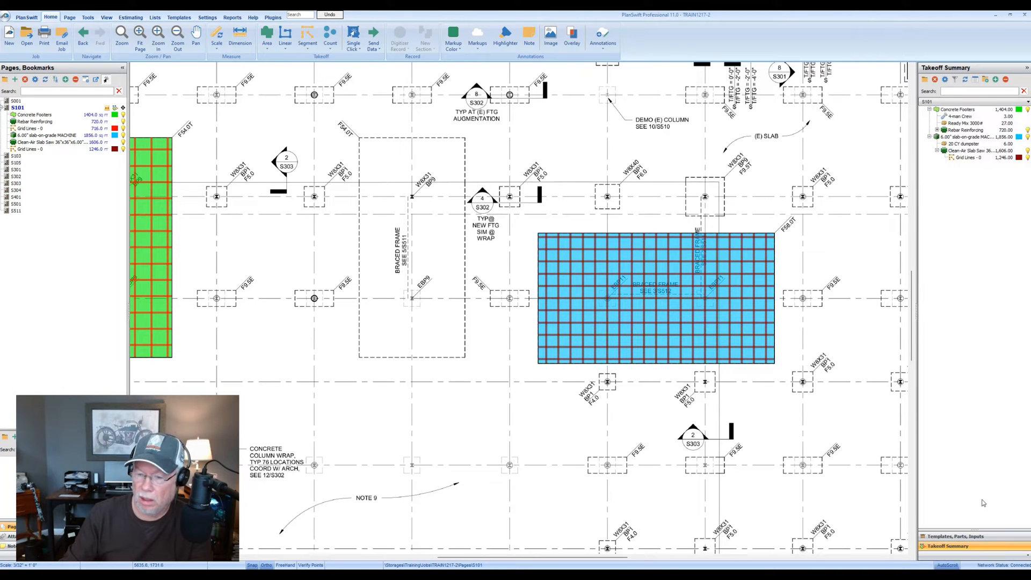
left_click(942, 537)
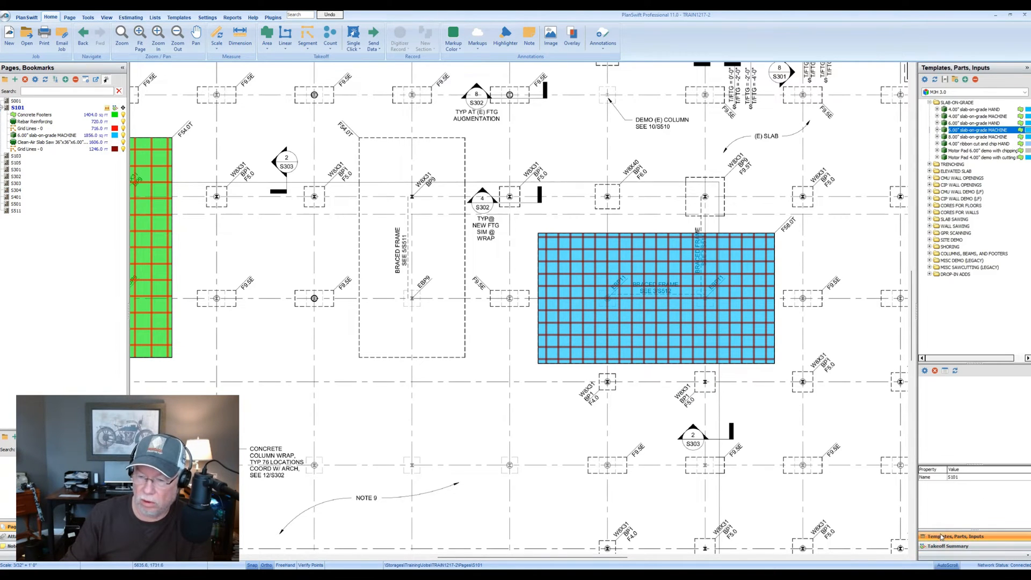
left_click(1026, 93)
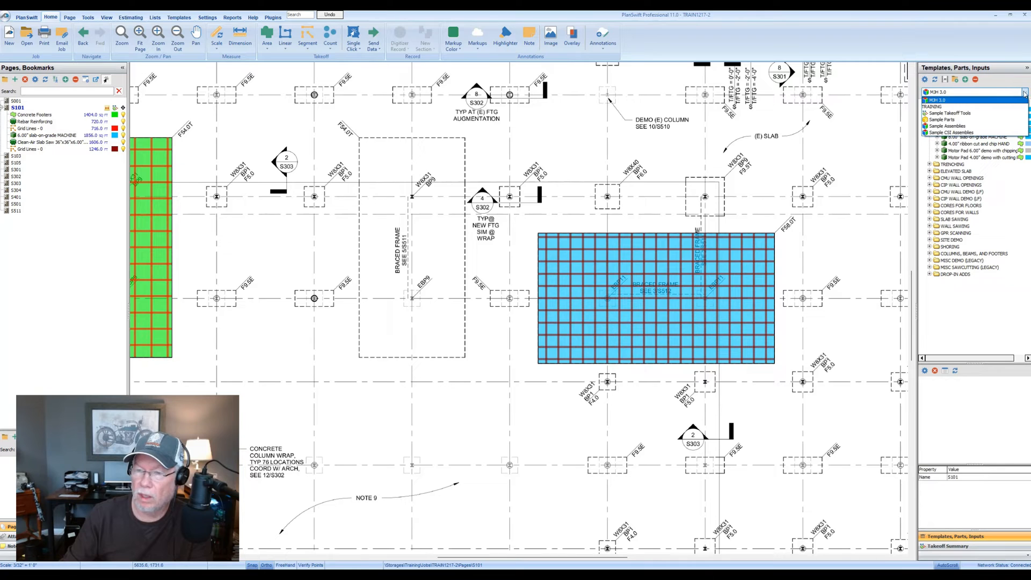
left_click(949, 119)
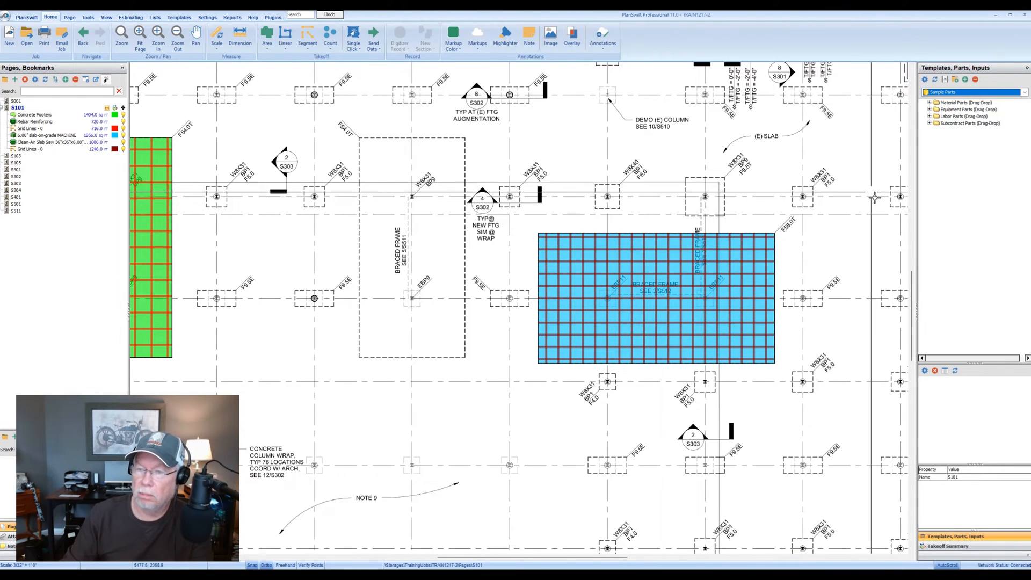
left_click(1025, 93)
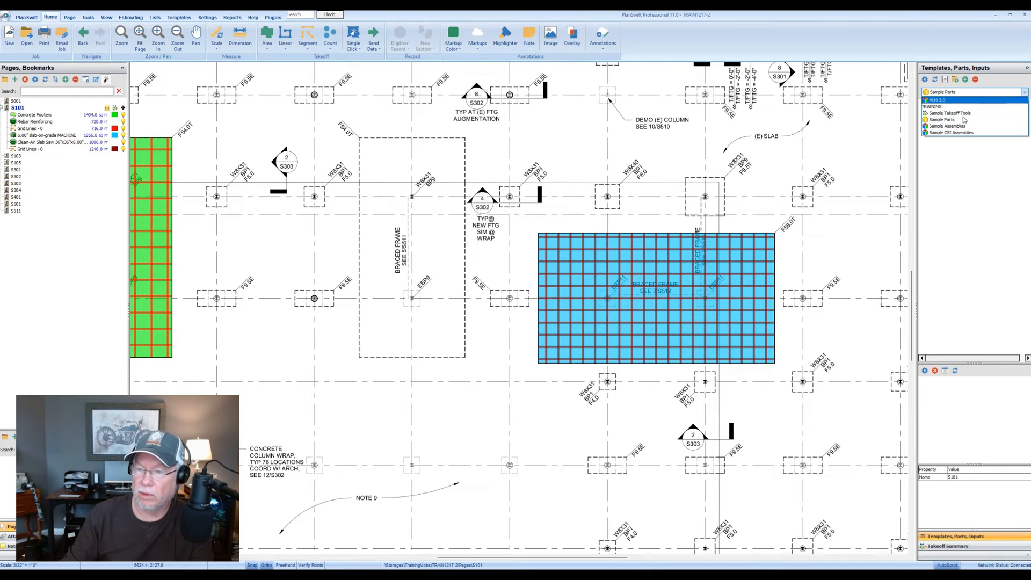
left_click(966, 113)
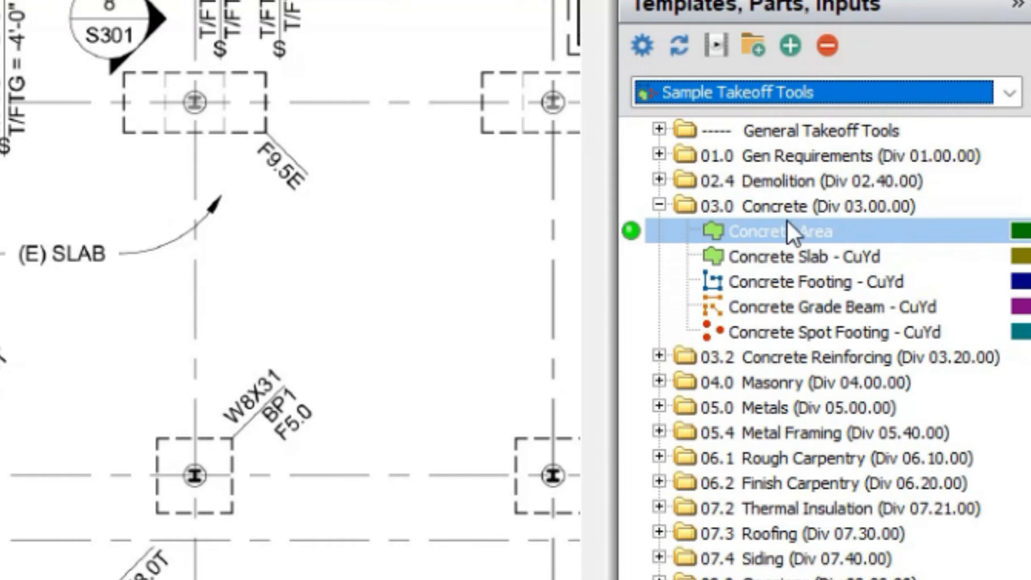
Begin a Concrete Area takeoff from the 03.0 Concrete tools, check its advanced properties, and accept the properties.
left_click(772, 206)
left_click(762, 213)
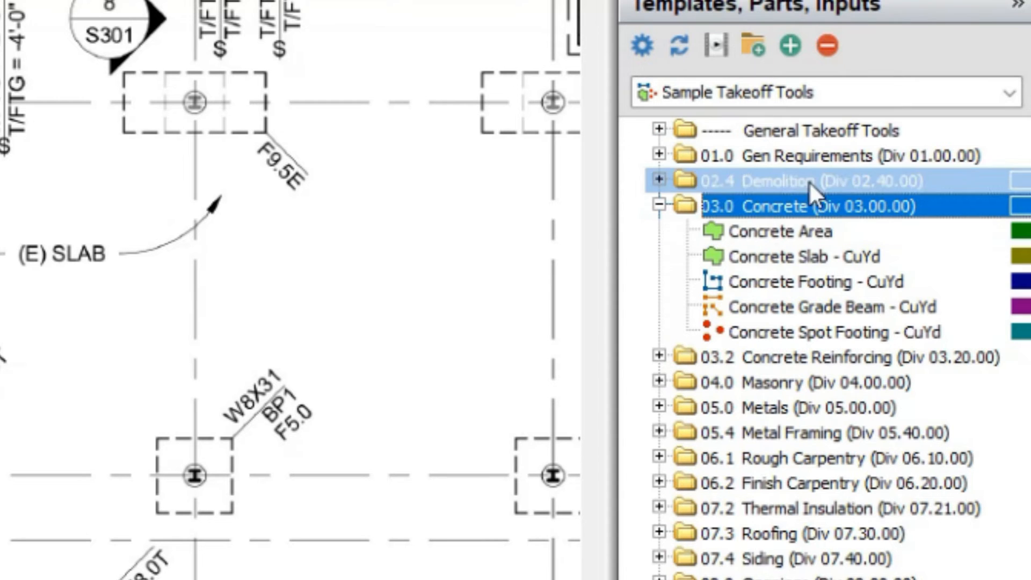
left_click(759, 230)
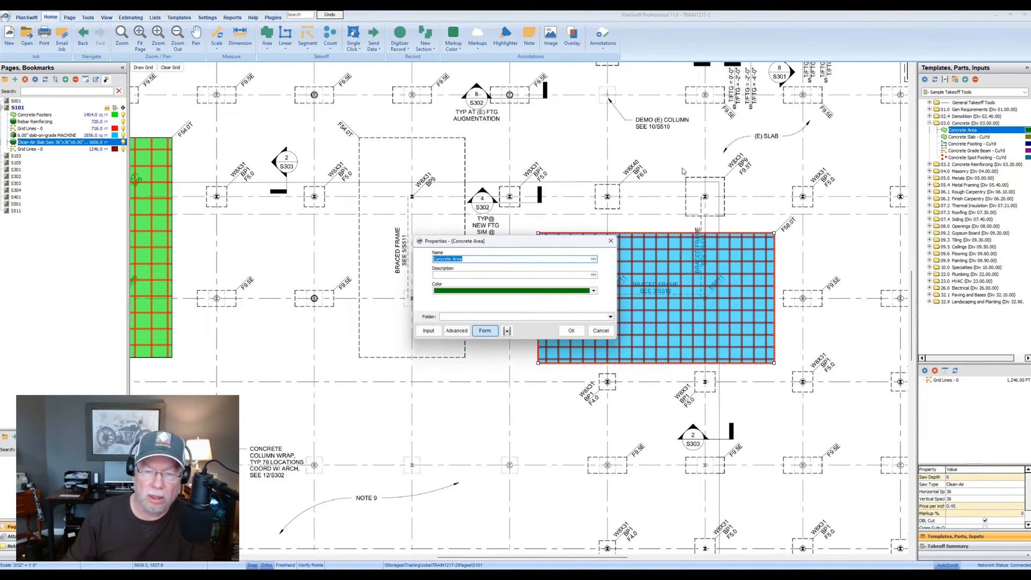
left_click_drag(516, 241, 419, 215)
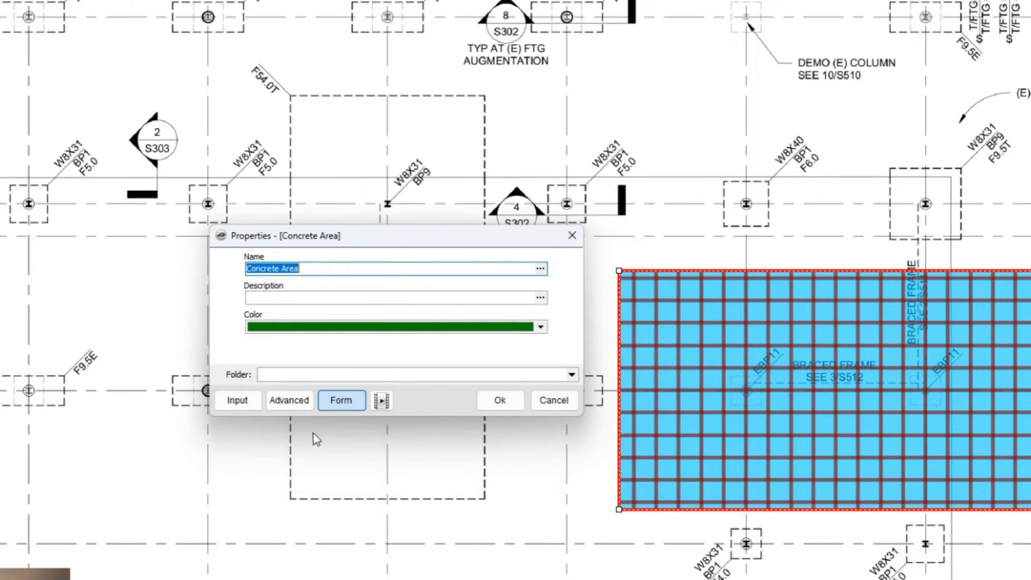
left_click(297, 404)
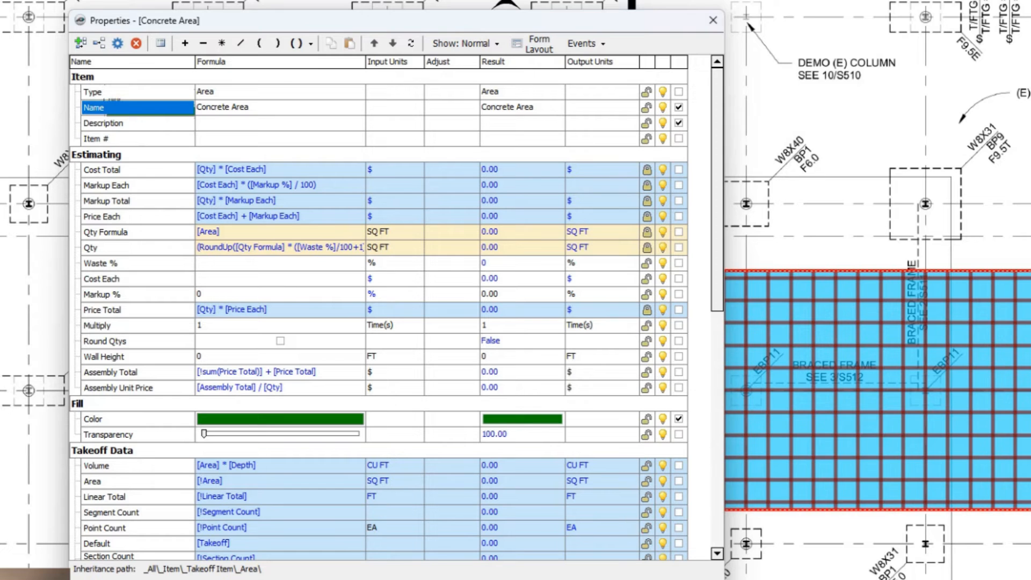
left_click(202, 579)
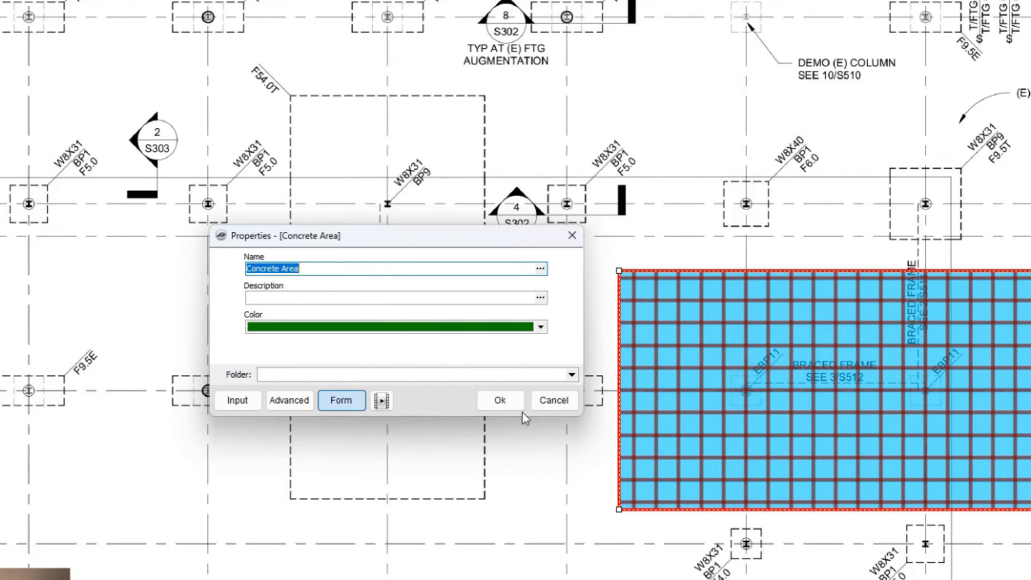
left_click(500, 402)
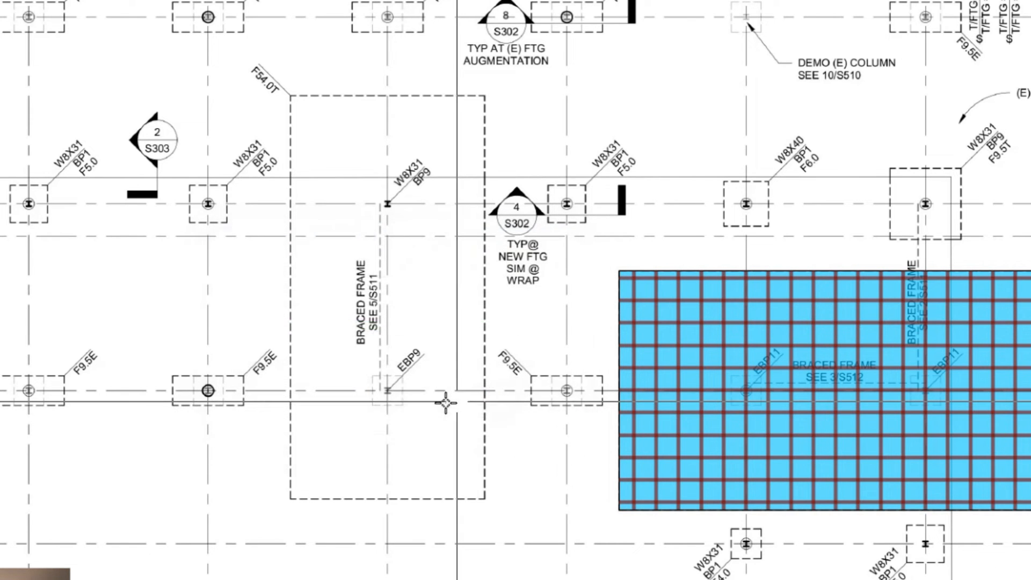
Start the area at the upper-left corner of the untraced F54.0T footing and make its upper edge 26 feet long.
scroll(295, 90, "up", 5)
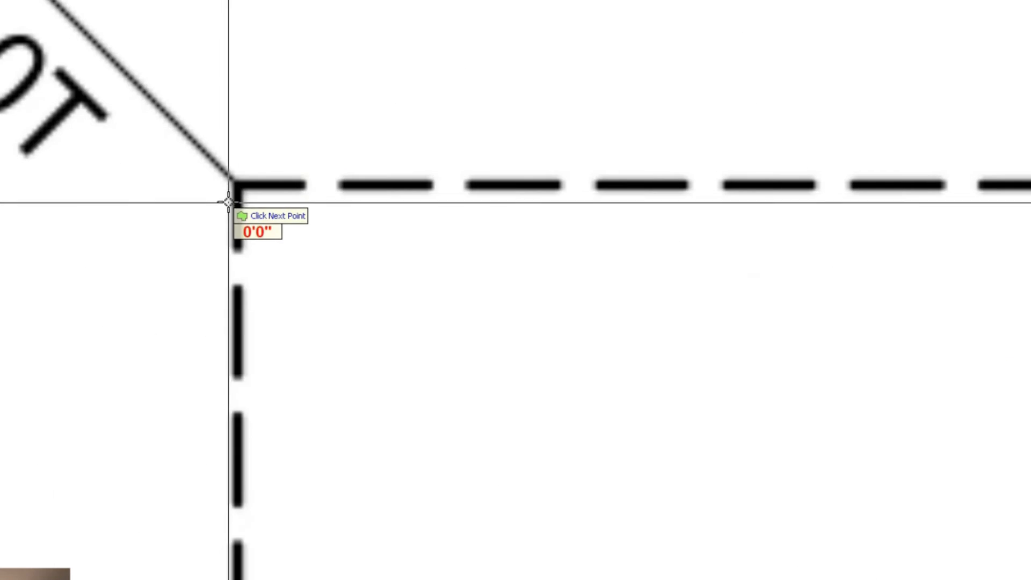
scroll(231, 203, "up", 3)
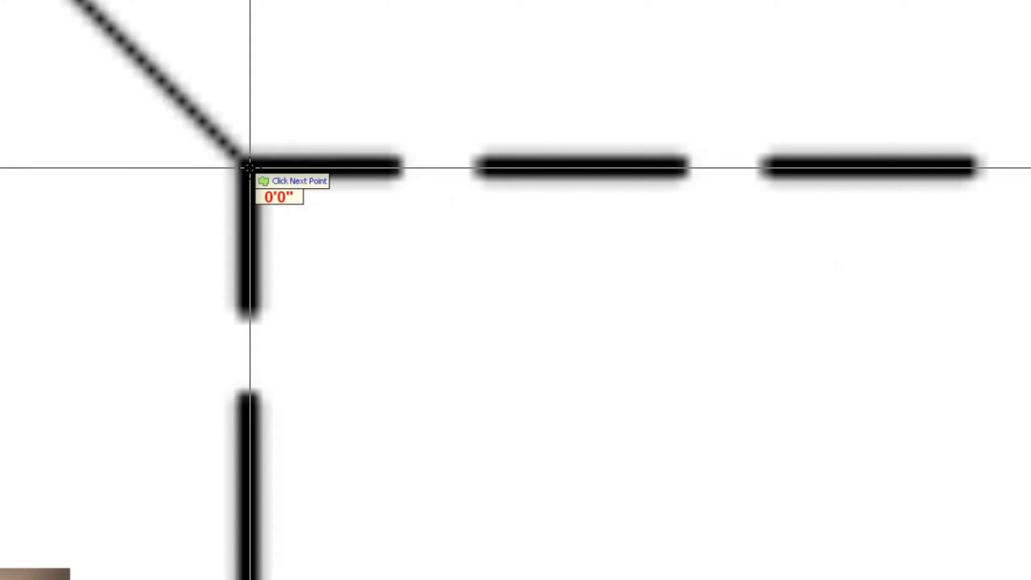
scroll(249, 167, "down", 5)
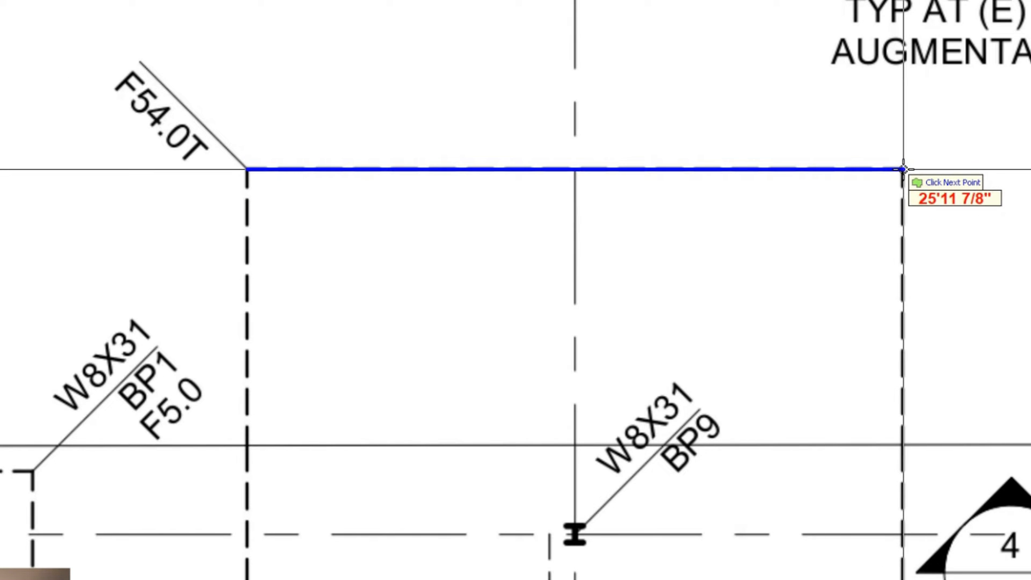
scroll(905, 171, "up", 2)
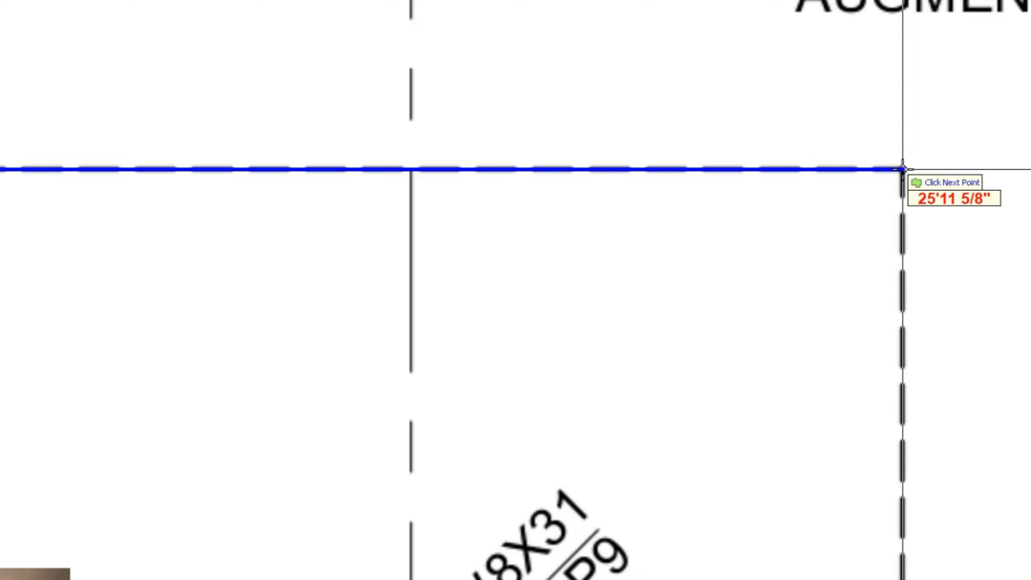
type("d26")
key("Return")
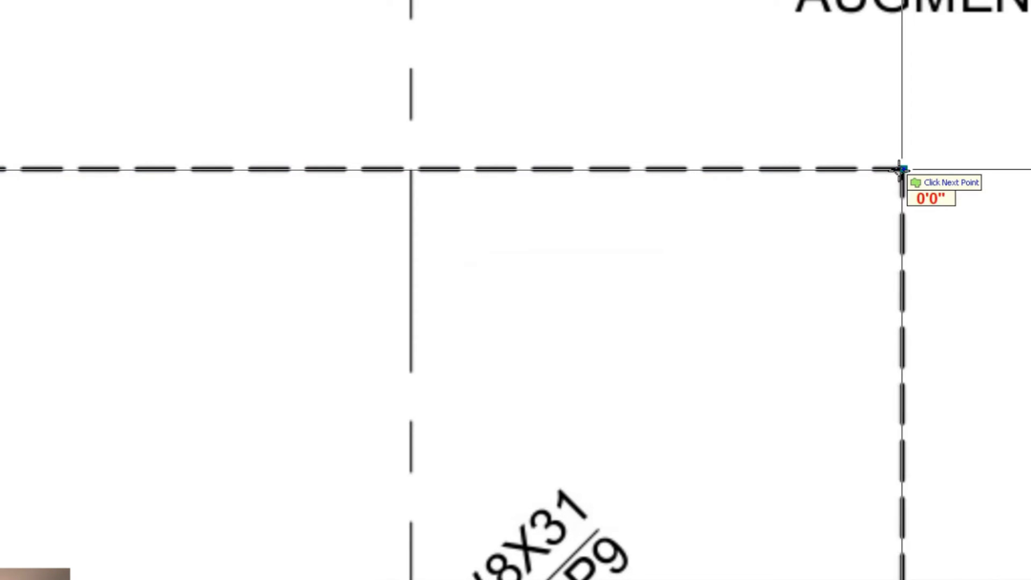
Add the right edge of the F54.0T area downward with a length of 54 feet.
scroll(901, 169, "down", 5)
scroll(895, 564, "up", 6)
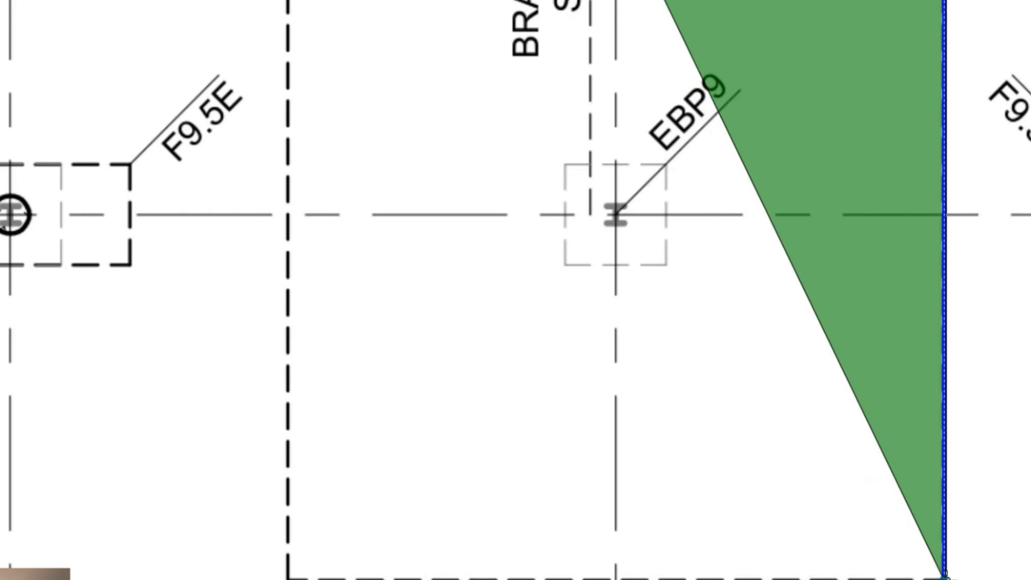
scroll(945, 578, "up", 2)
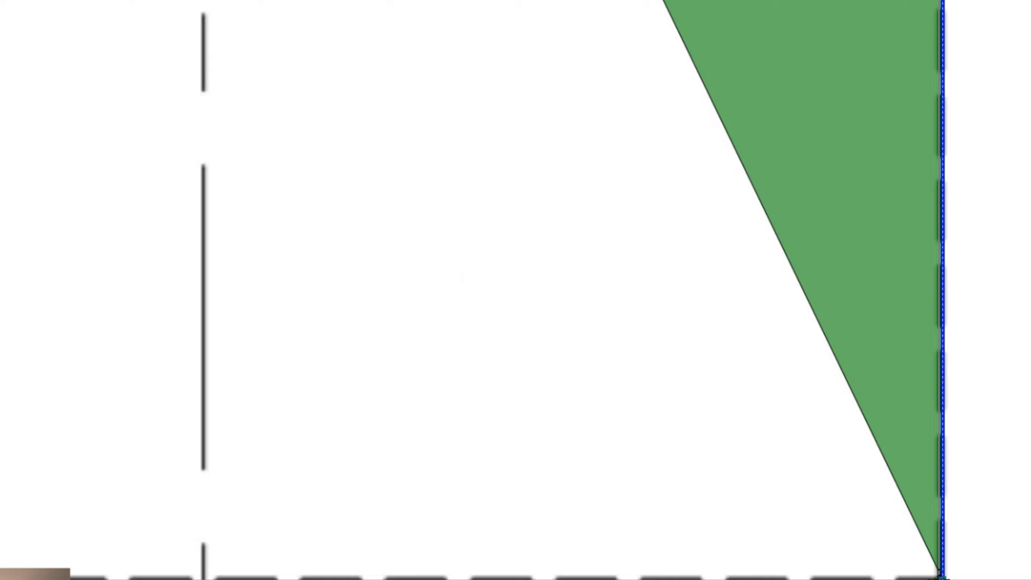
type("d54")
key("Return")
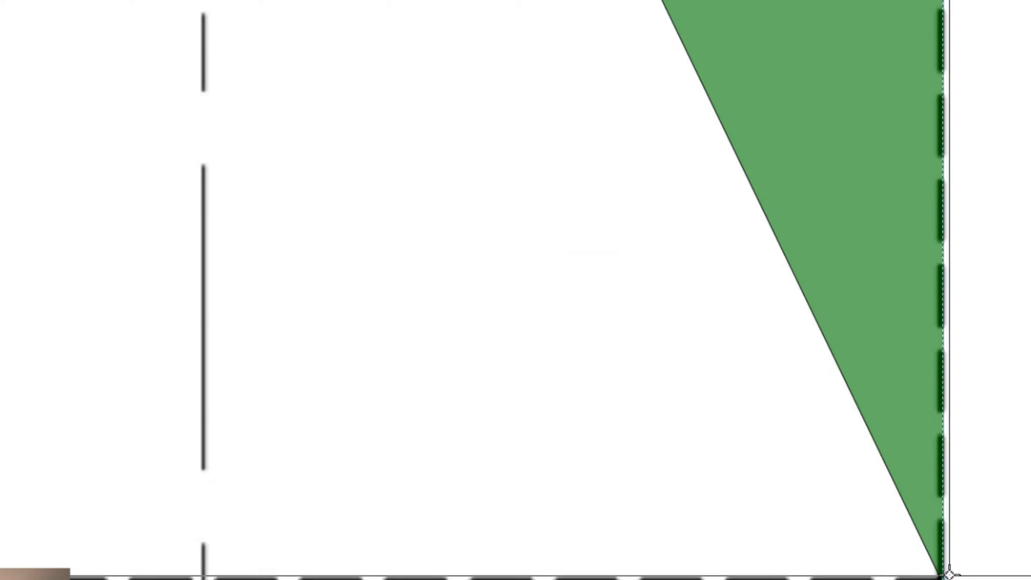
Add the 26-foot lower edge of the F54.0T area back toward its left side and finish the takeoff.
scroll(948, 574, "down", 5)
scroll(705, 572, "up", 2)
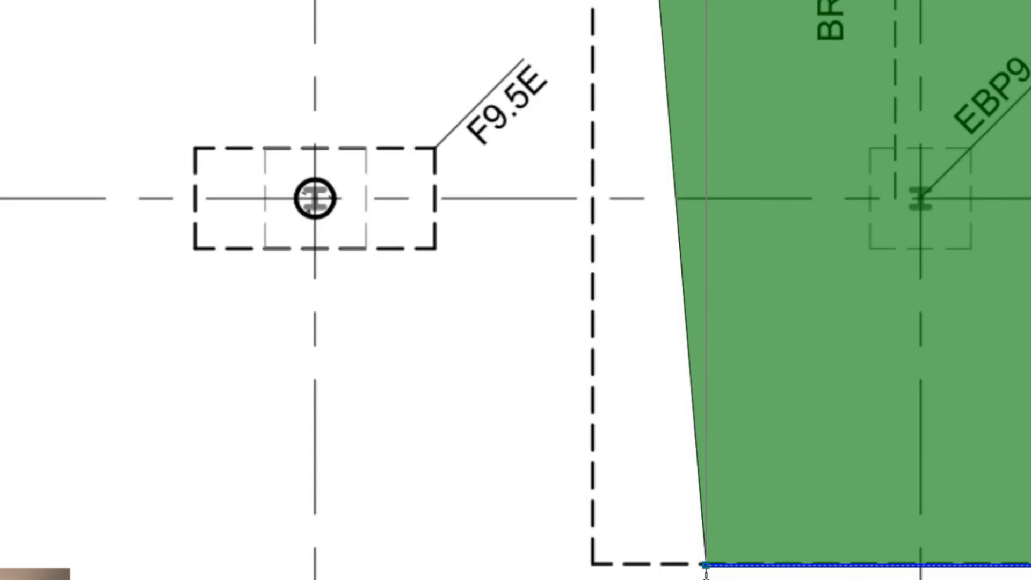
scroll(706, 572, "up", 4)
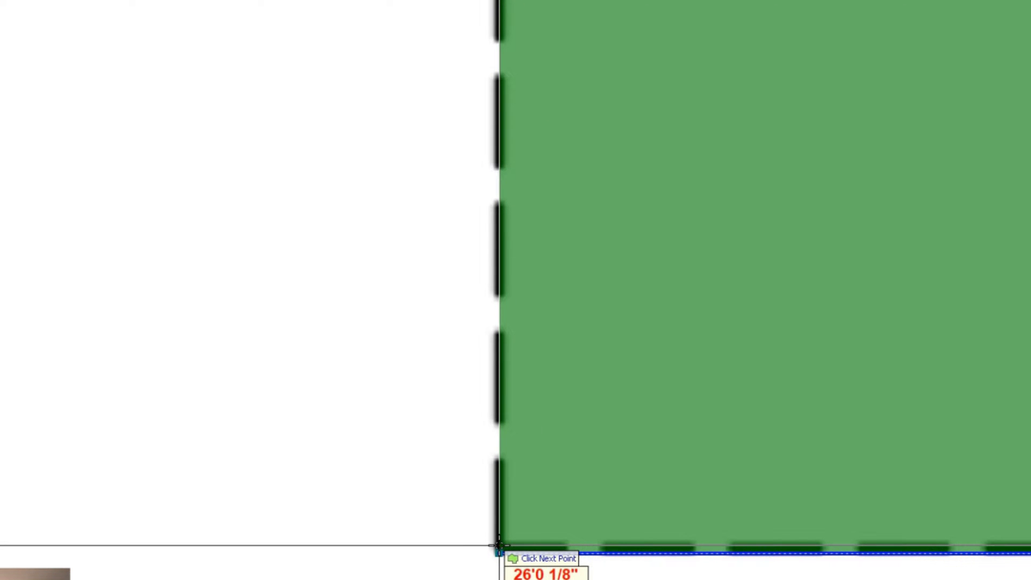
type("26")
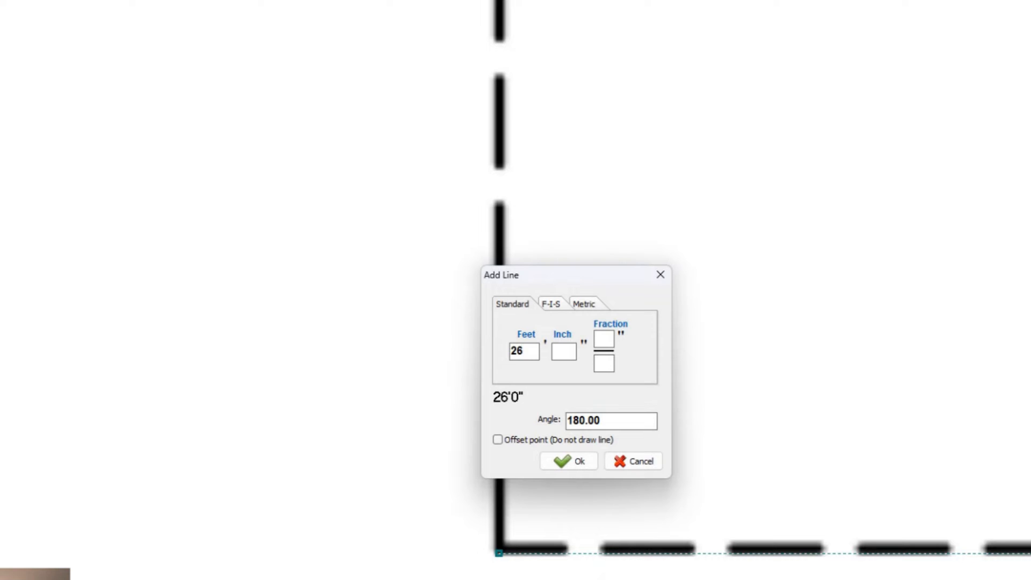
key("Return")
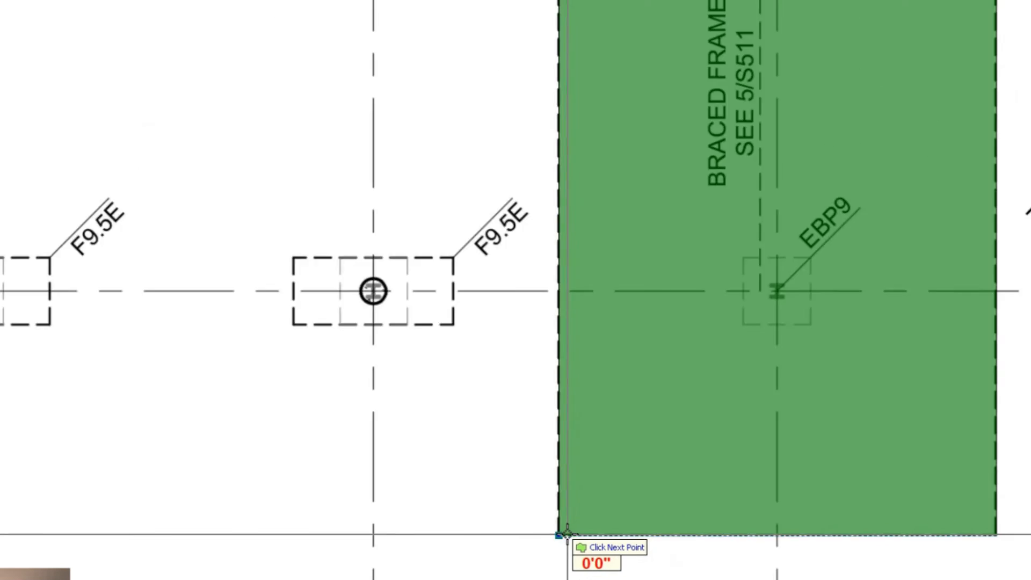
key("Escape")
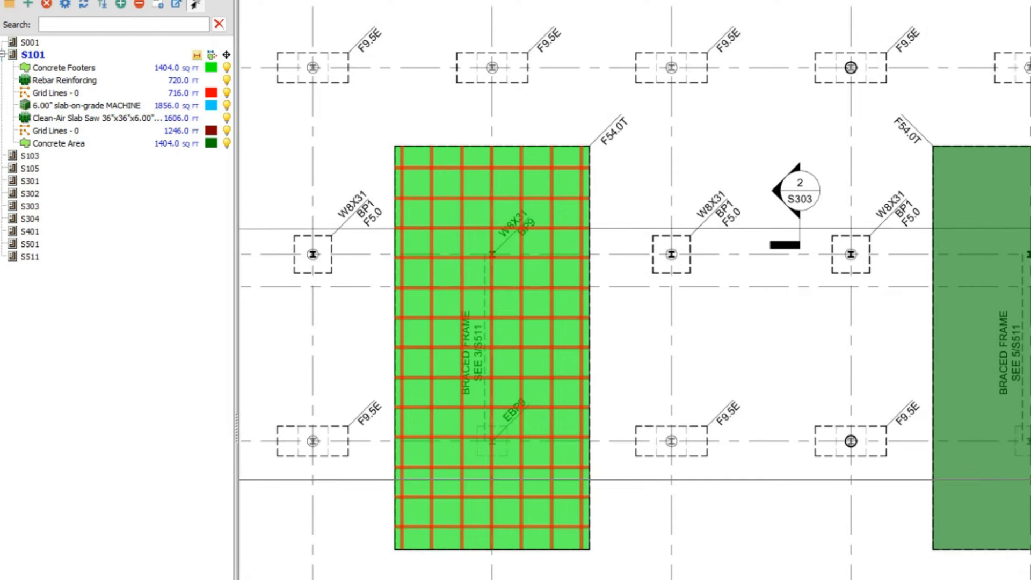
Change the Concrete Area takeoff's color from dark green to light blue.
left_click(1010, 359)
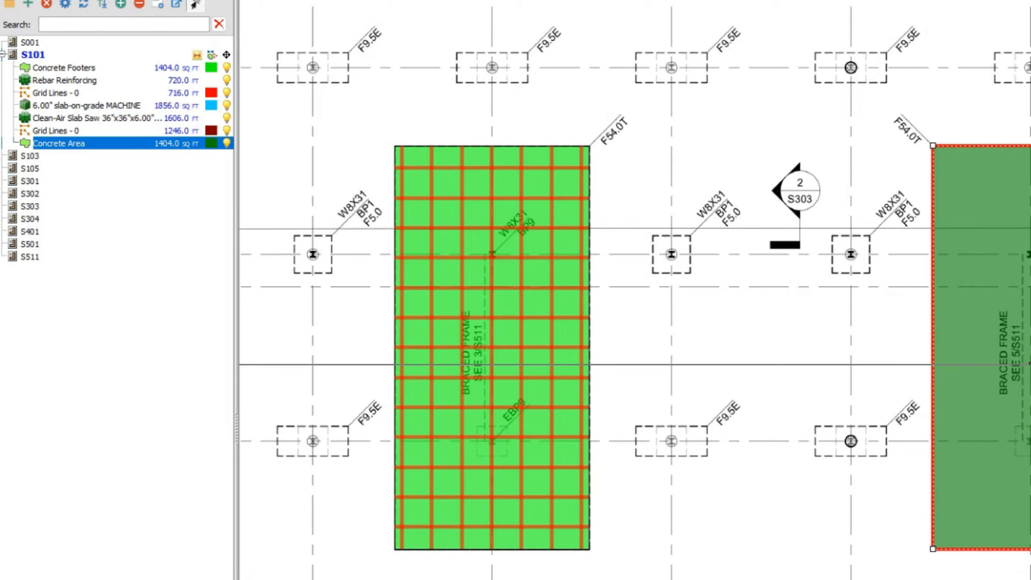
left_click(211, 142)
left_click(280, 199)
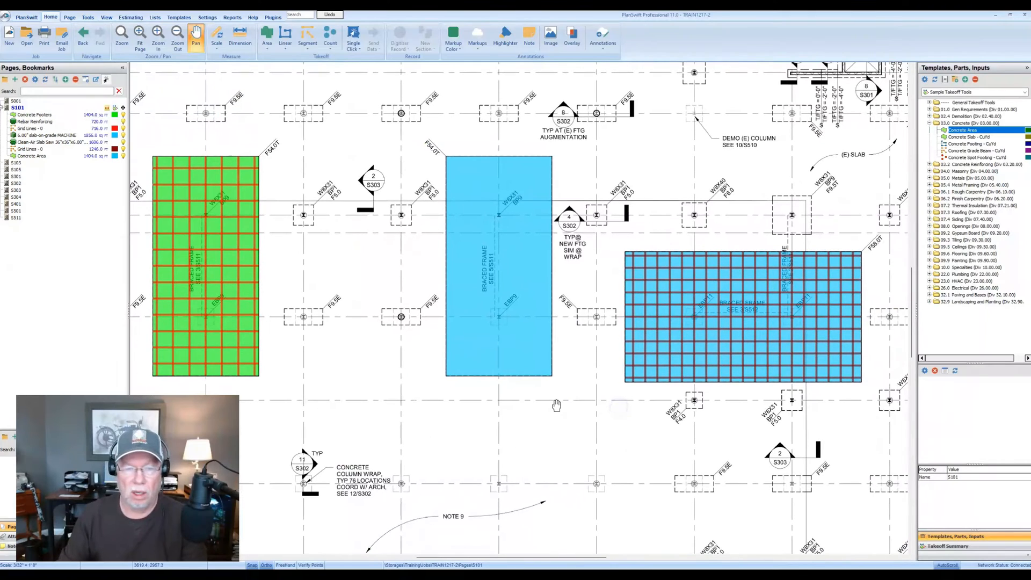
Compare the Concrete Area line with the slab-on-grade and Concrete Footers assemblies in the estimate, and collapse both assemblies.
left_click(508, 245)
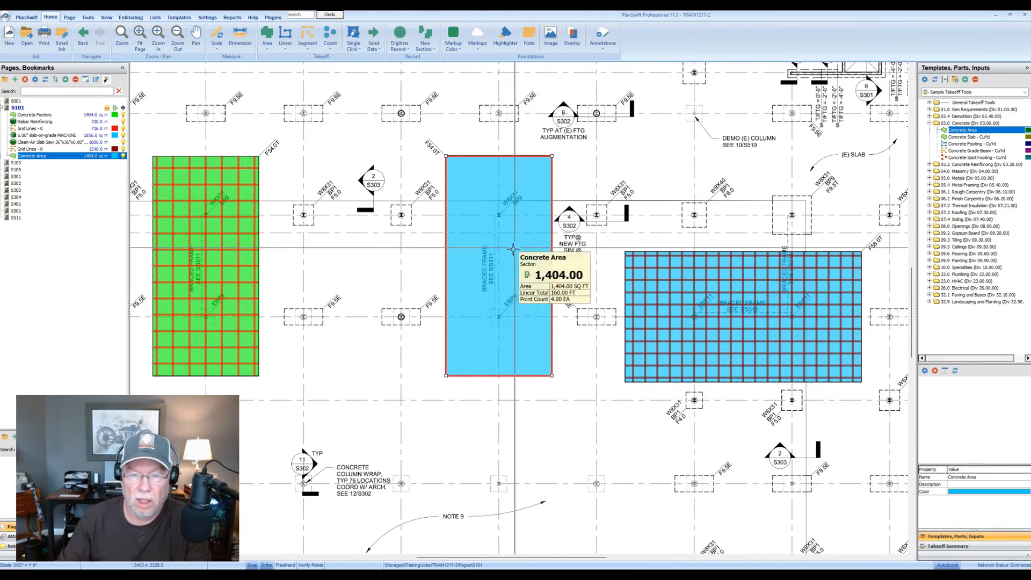
left_click(130, 17)
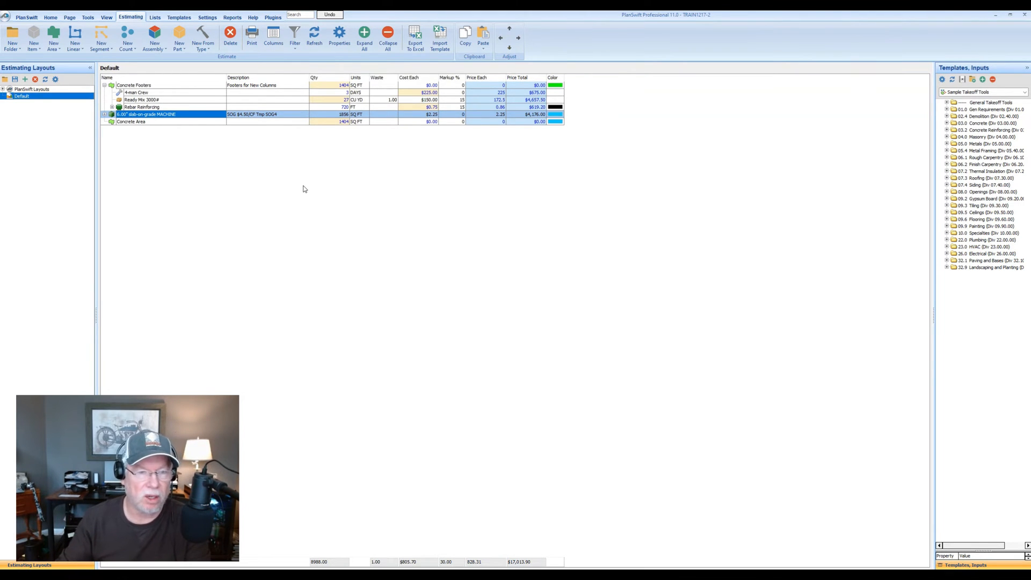
left_click(104, 115)
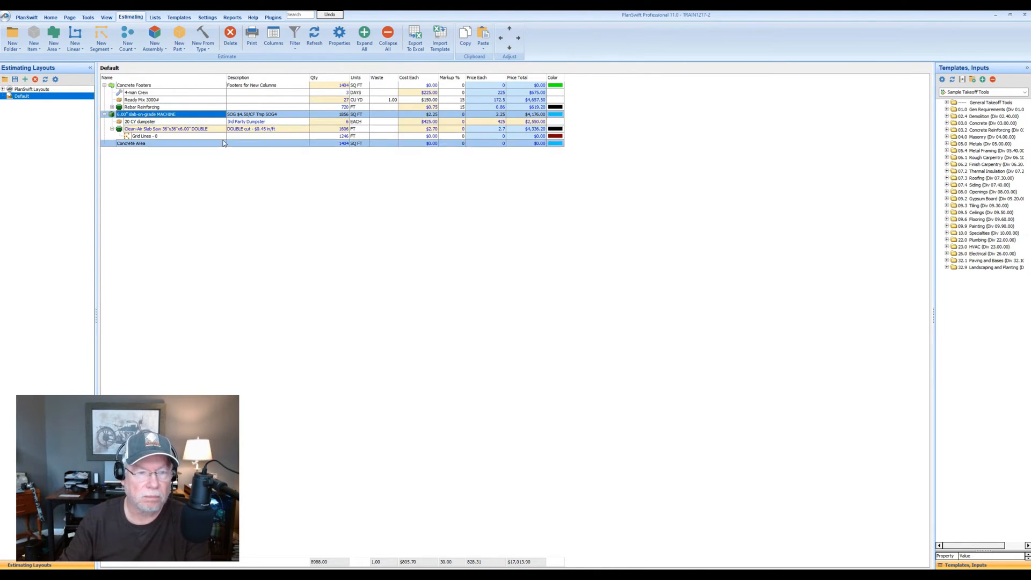
left_click(104, 85)
left_click(104, 92)
left_click(131, 101)
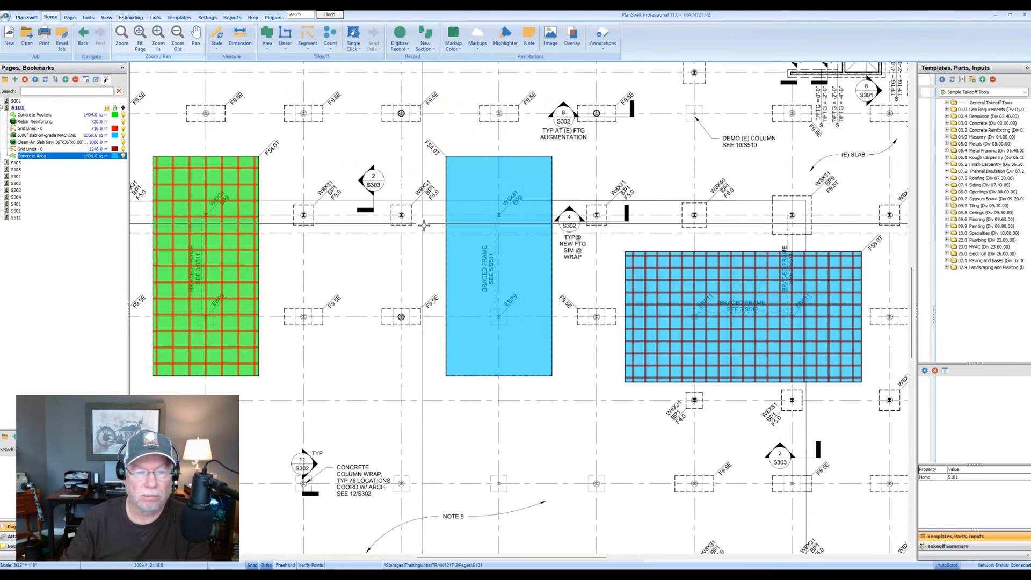
Select the Concrete Area takeoff over the F54.0T footing on the plan and view its quantities.
scroll(522, 246, "up", 2)
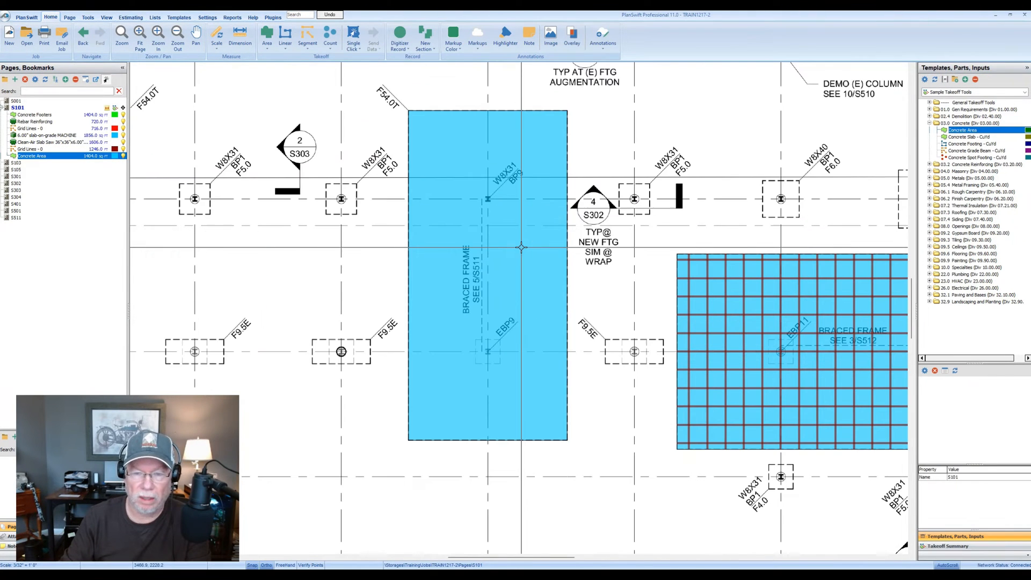
middle_click_drag(606, 226, 559, 229)
left_click(453, 243)
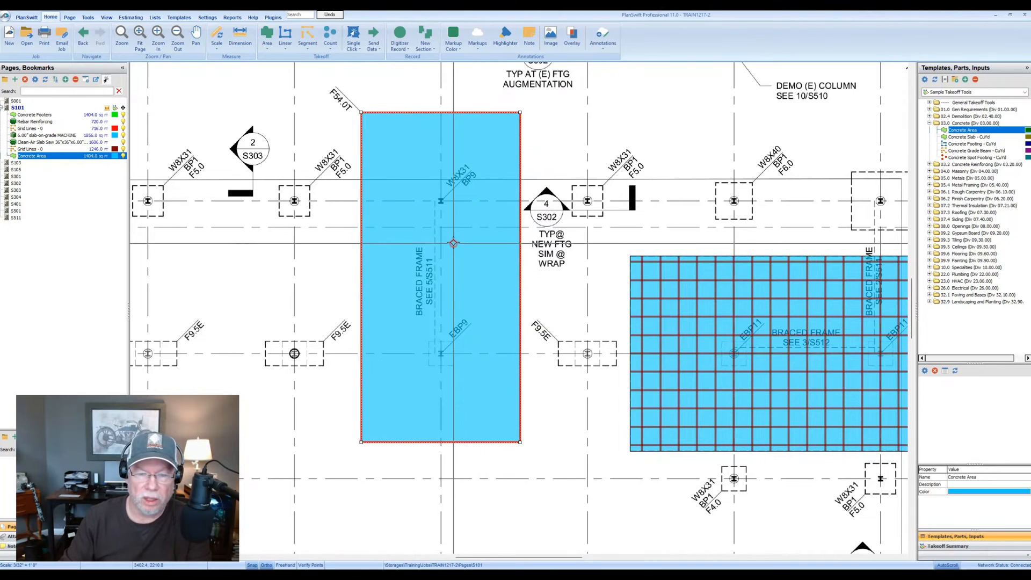
mouse_move(435, 219)
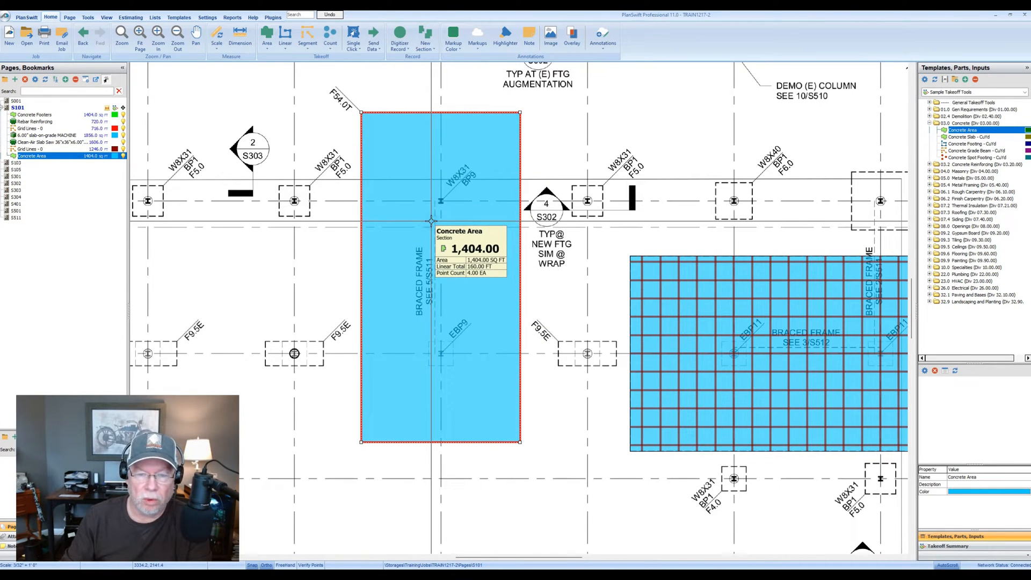
Rename the Concrete Area takeoff over the F54.0T footing as Concrete Footers.
right_click(439, 226)
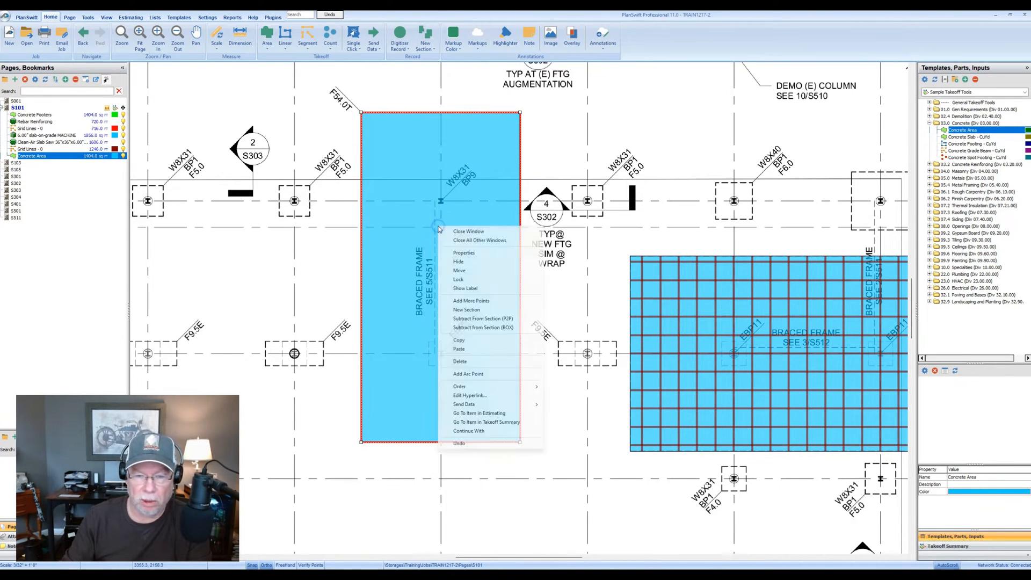
left_click(465, 253)
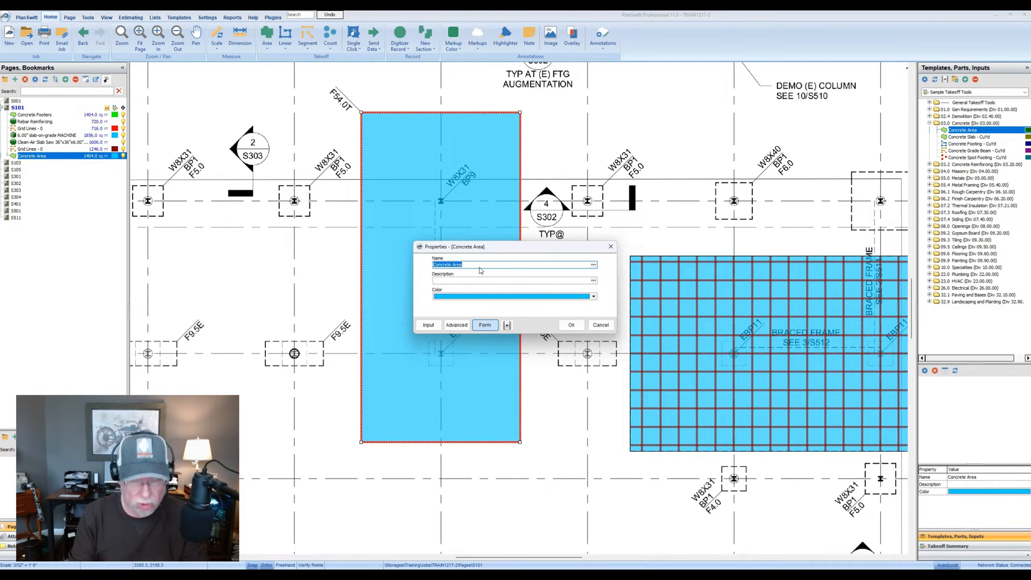
type("Con")
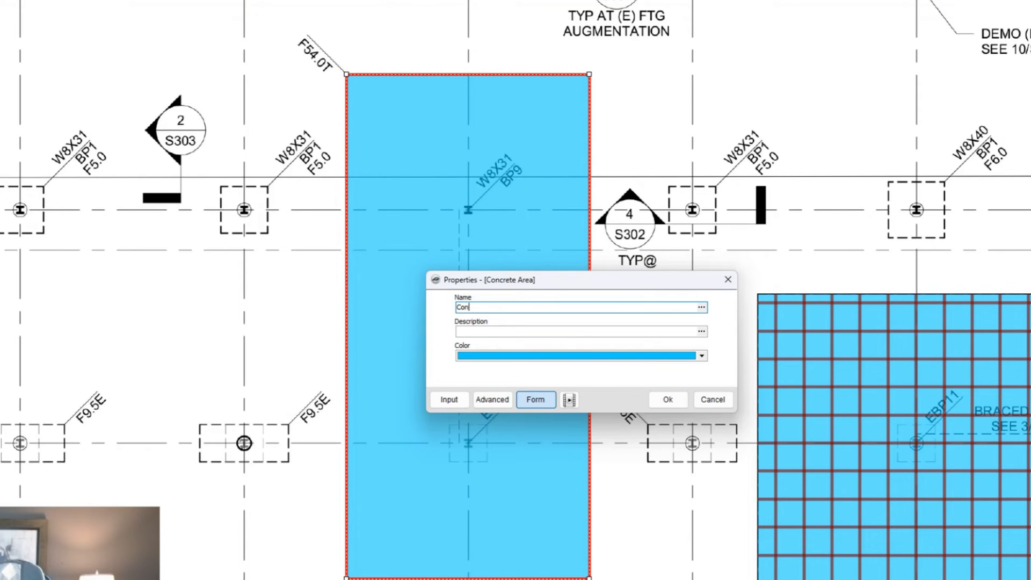
type("crete Footer")
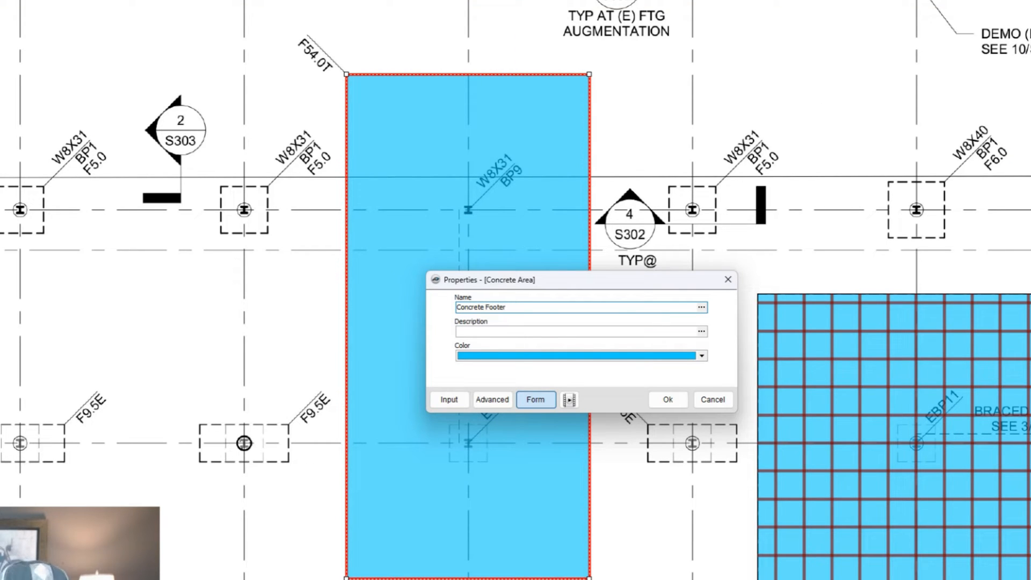
type("s")
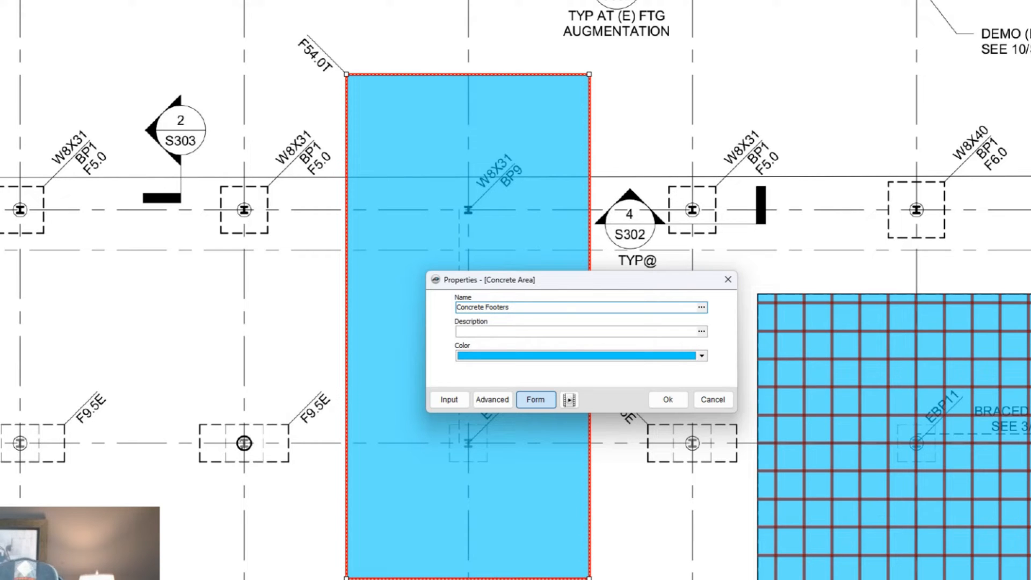
Enter "Calculation for New Footers" as the takeoff's description.
left_click(486, 332)
type("Calcu")
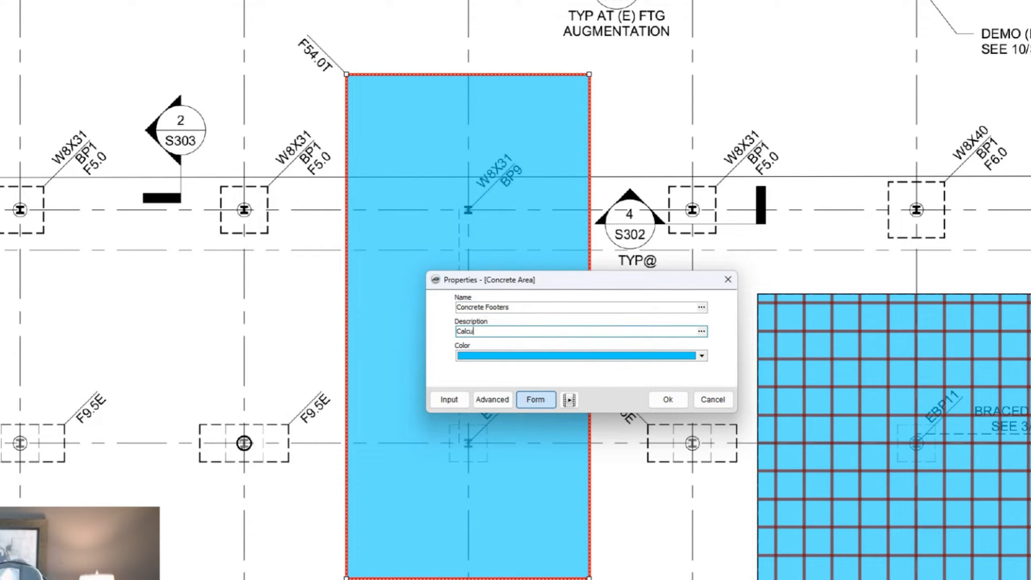
type("latioin")
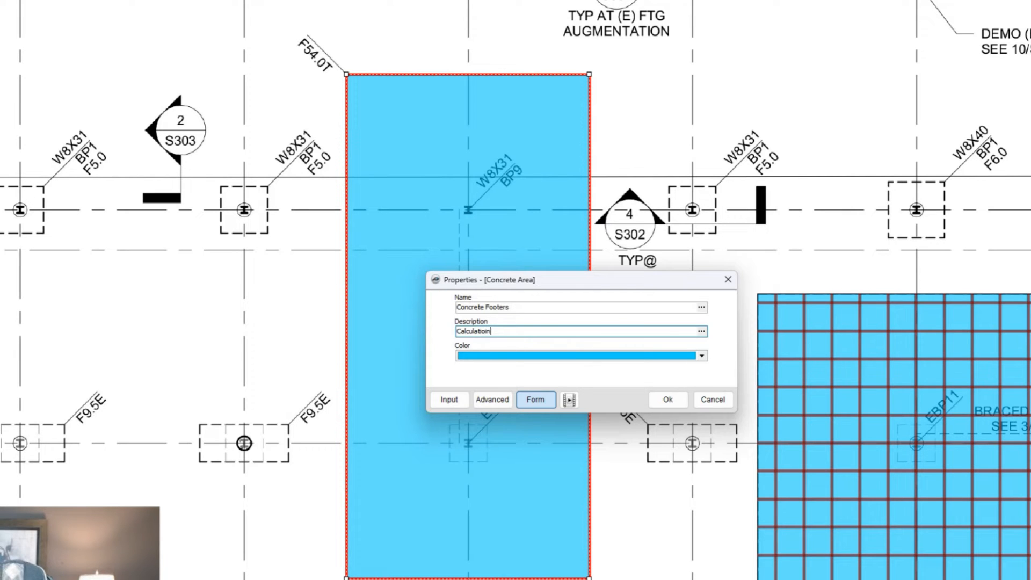
key("BackSpace")
key("BackSpace")
type("n for Ne")
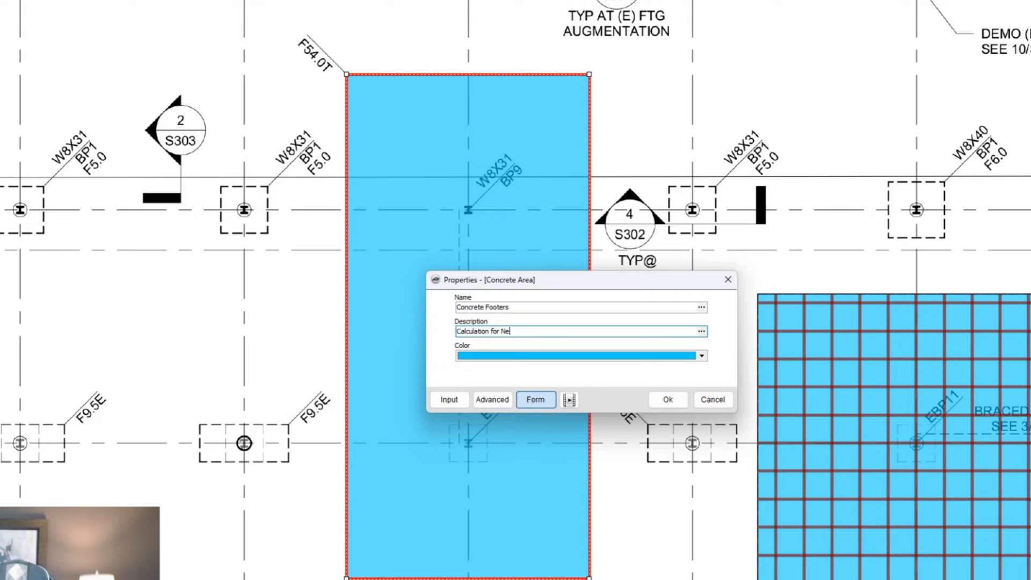
type("w Foor")
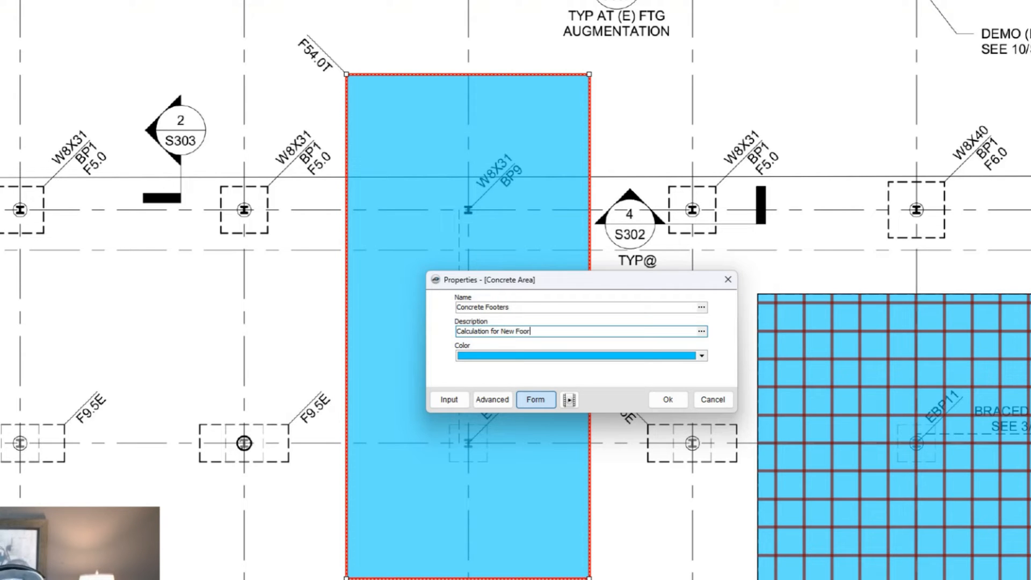
key("BackSpace")
type("ters")
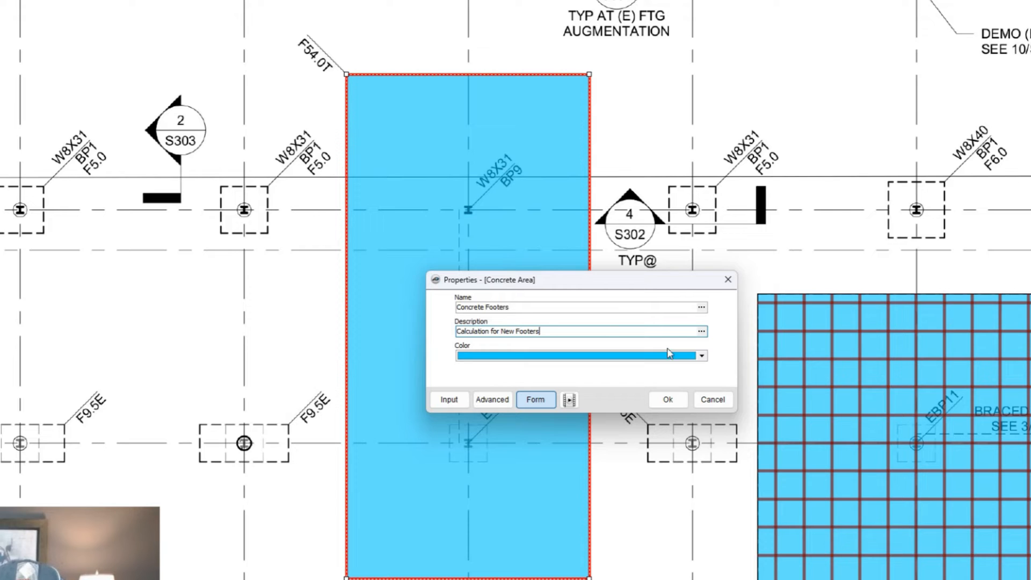
Start a new number property named Slab Thickness in the Estimating group of the takeoff's advanced properties.
left_click(492, 399)
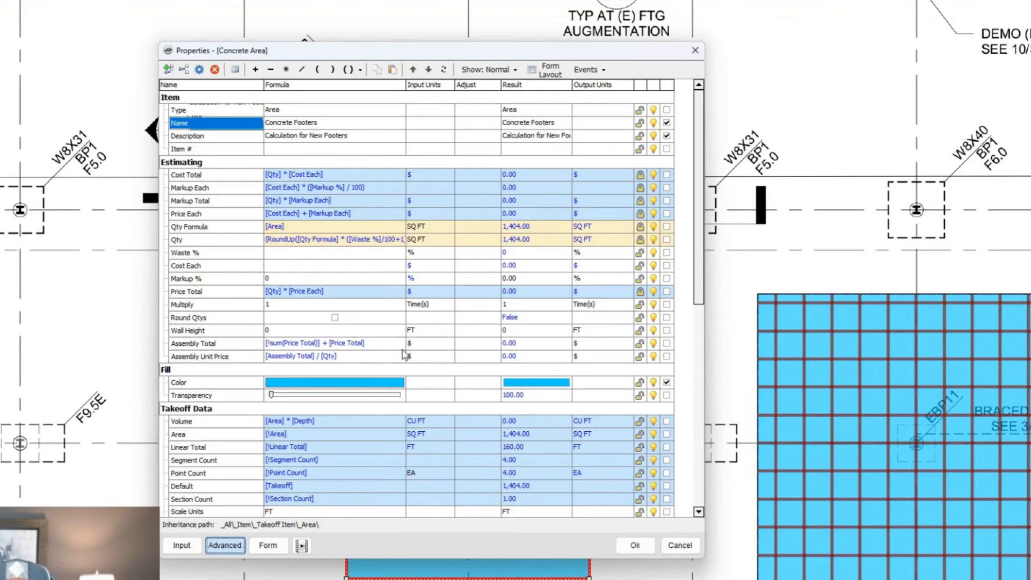
left_click_drag(438, 50, 473, 58)
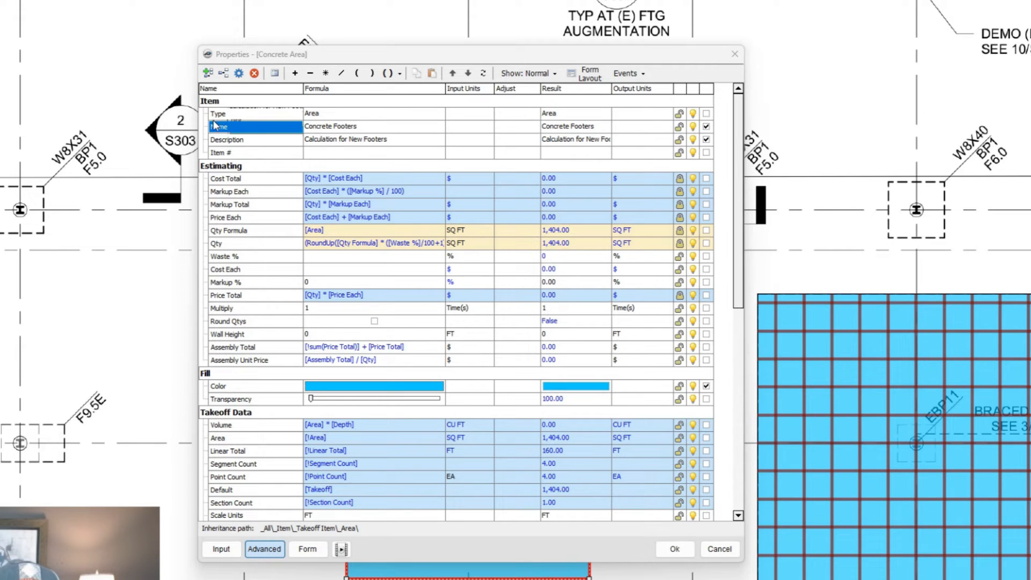
left_click(233, 167)
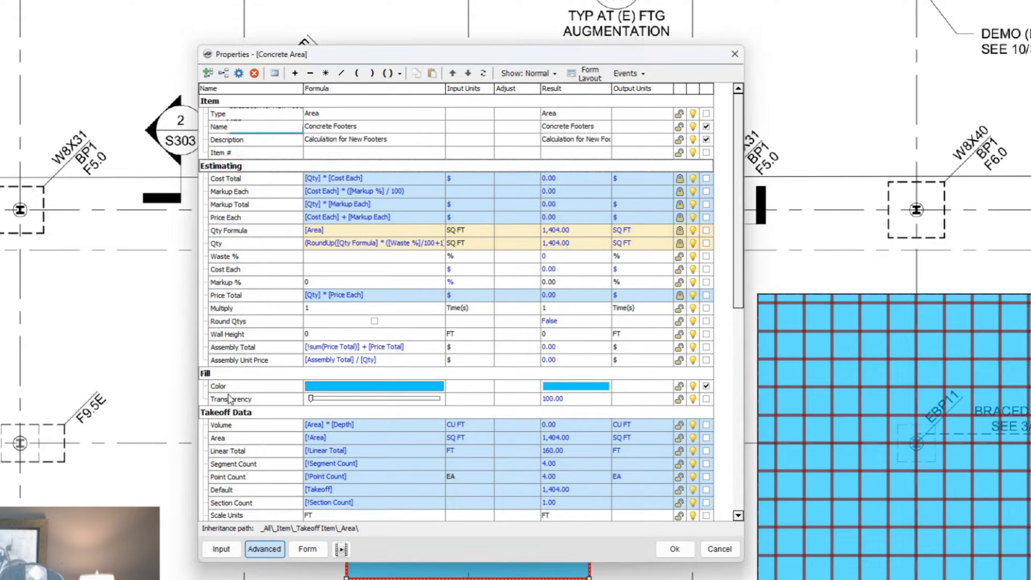
left_click(226, 373)
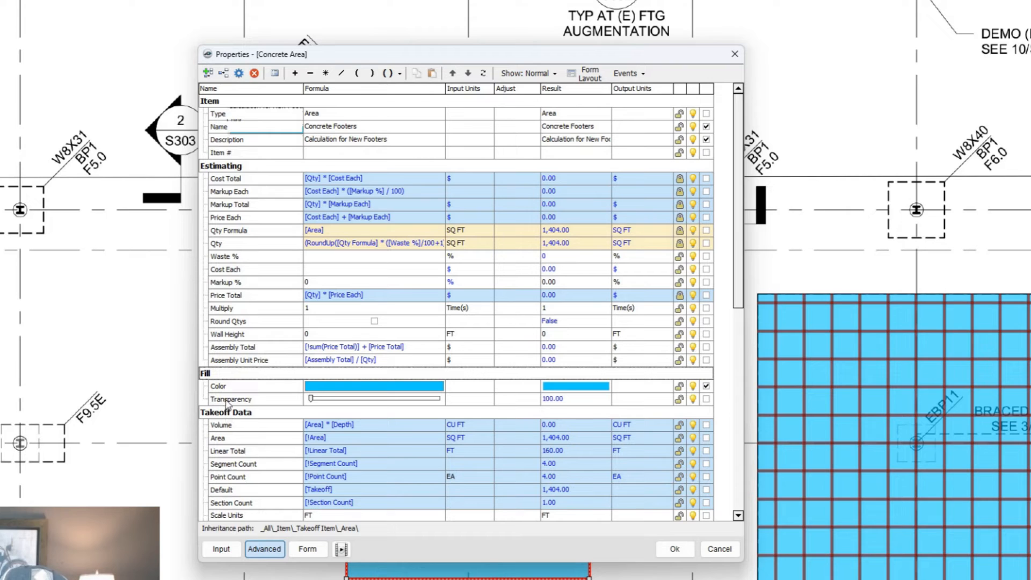
left_click(229, 168)
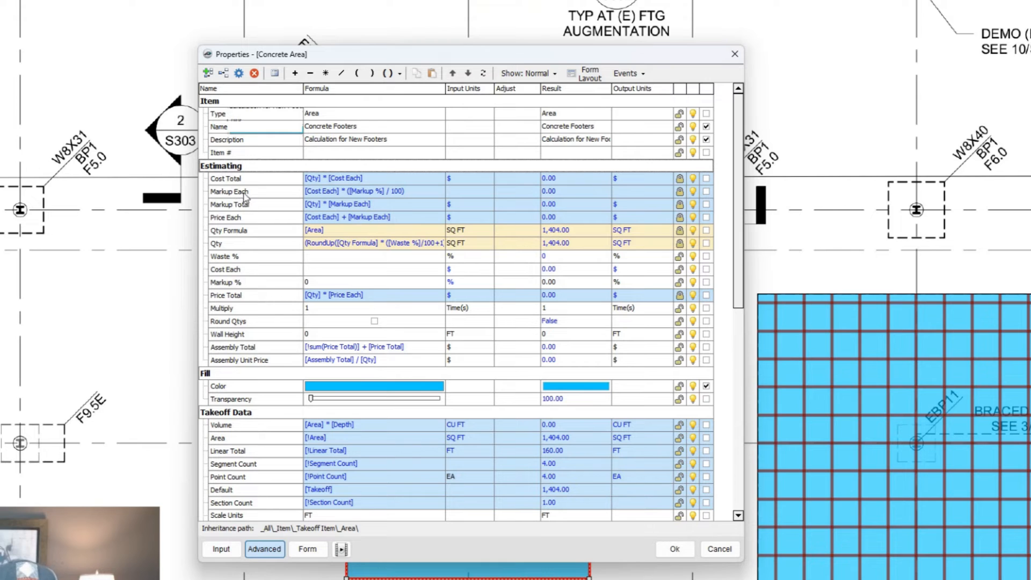
left_click(208, 75)
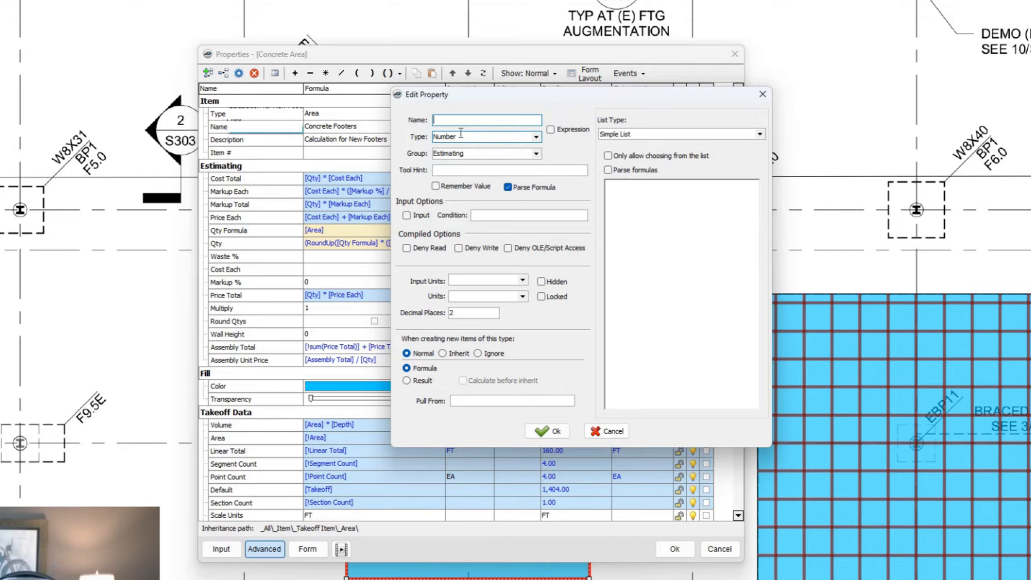
type("Slab Thickness")
left_click(468, 313)
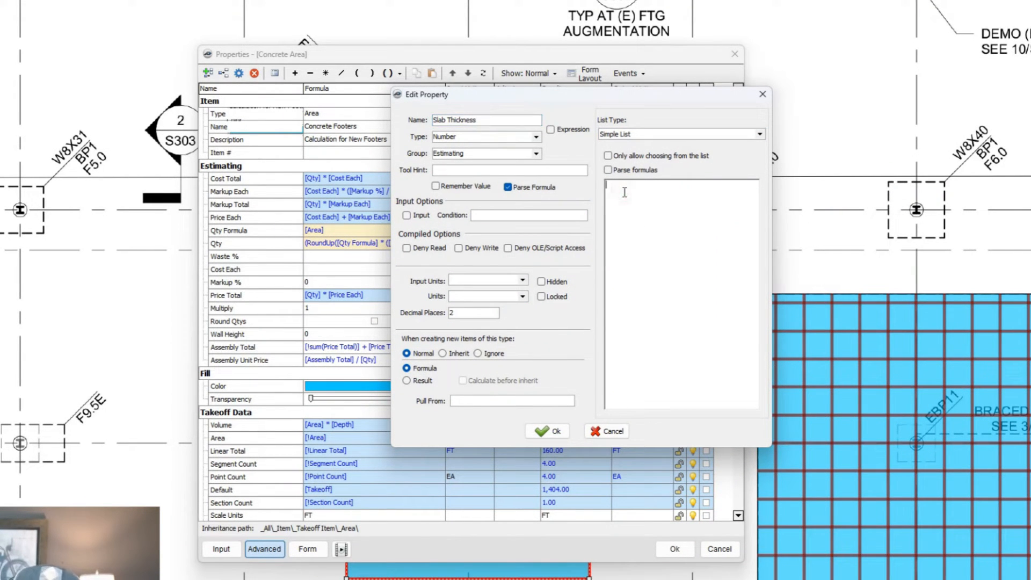
Give the Slab Thickness property a simple list of the choices 4, 6 and 8 and save it.
left_click(636, 253)
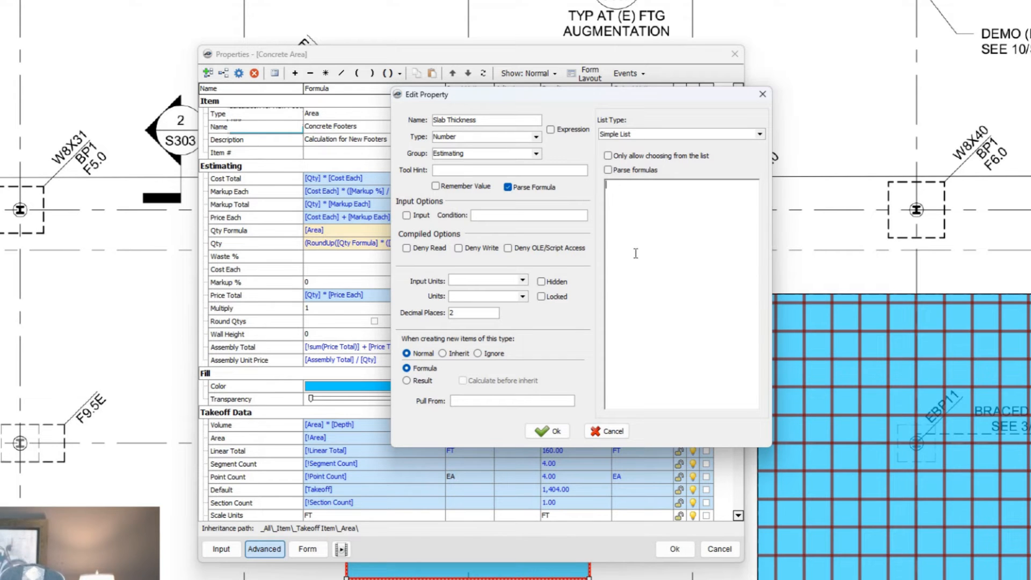
type("4")
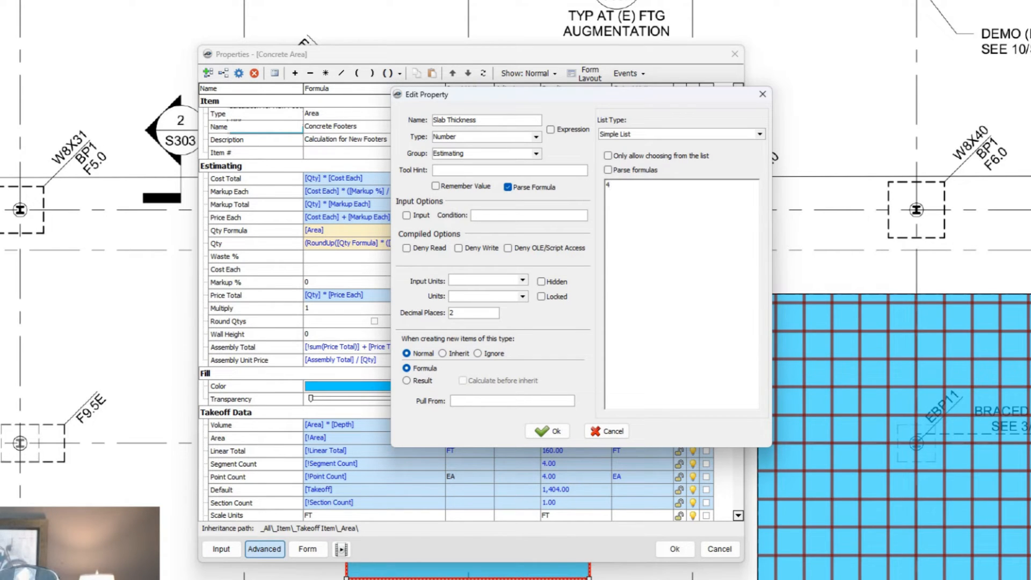
key("Return")
type("6")
key("Return")
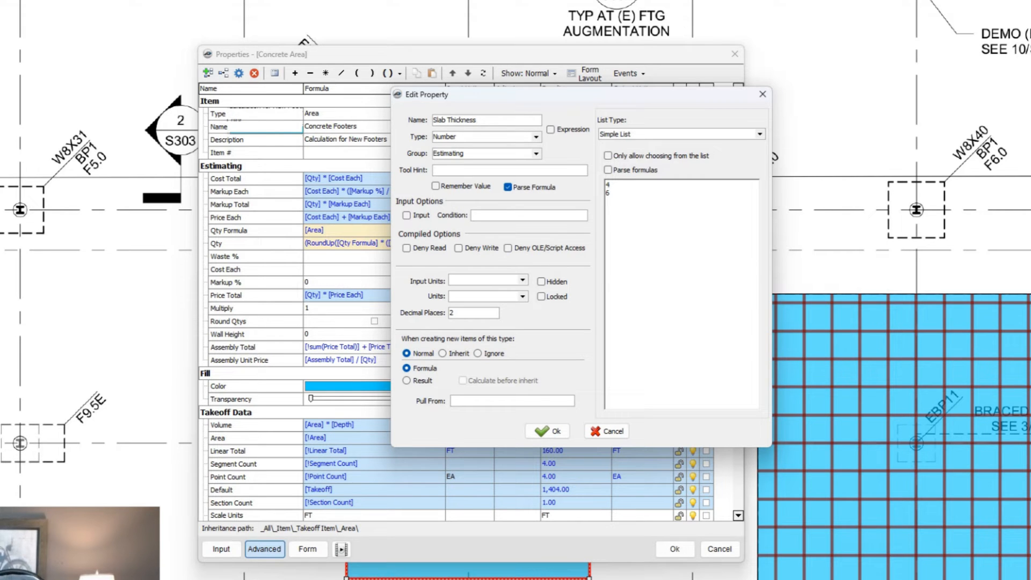
key("BackSpace")
key("BackSpace")
type("6 ")
type("8")
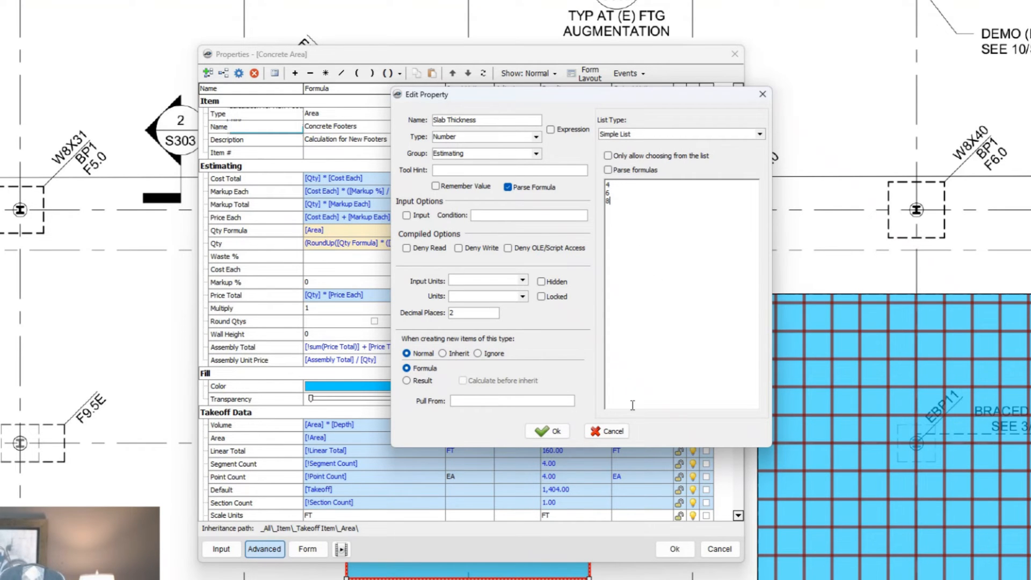
left_click(550, 431)
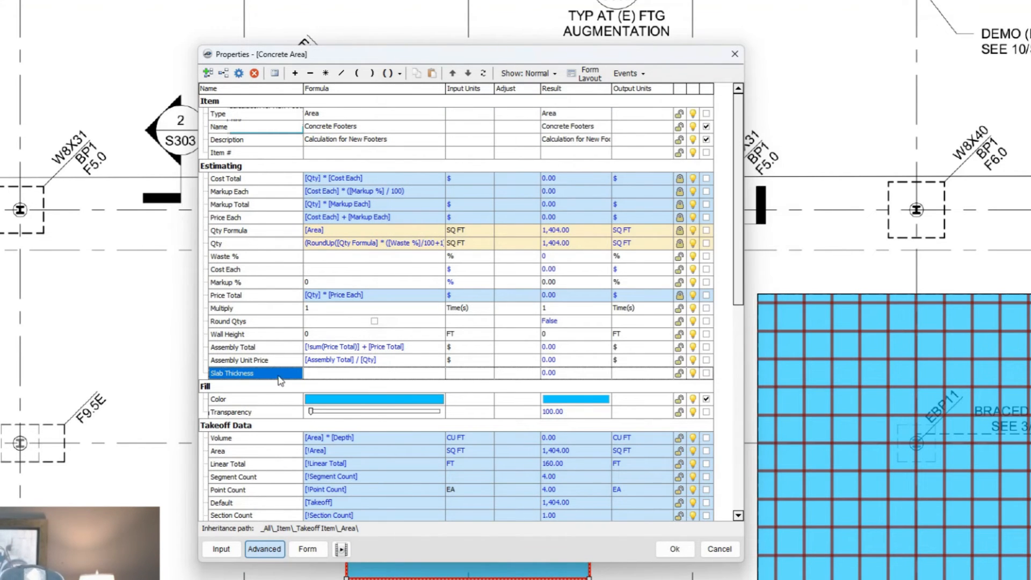
Set the takeoff's Slab Thickness to 6 from its list of choices.
left_click(439, 374)
left_click(440, 374)
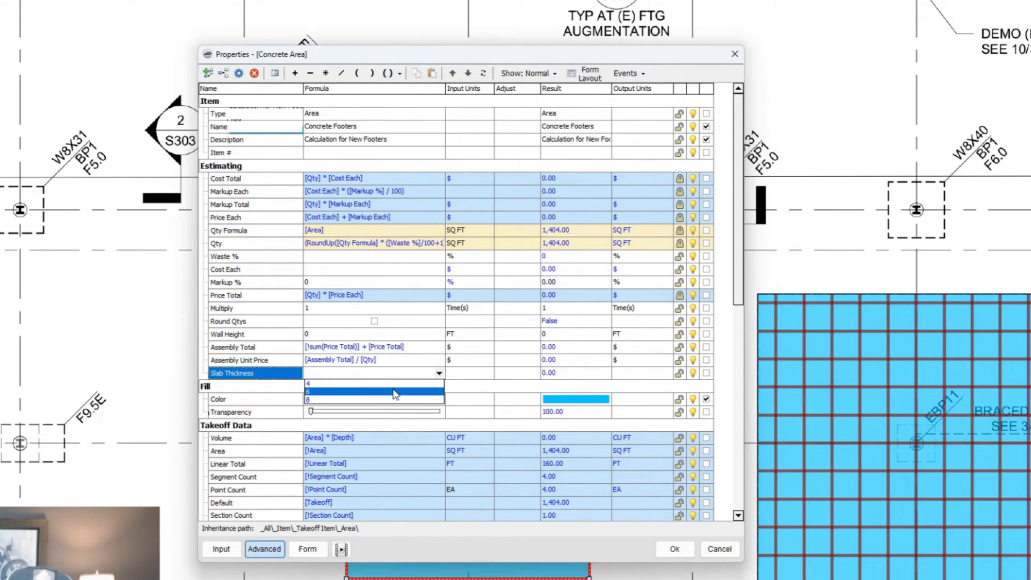
left_click(395, 392)
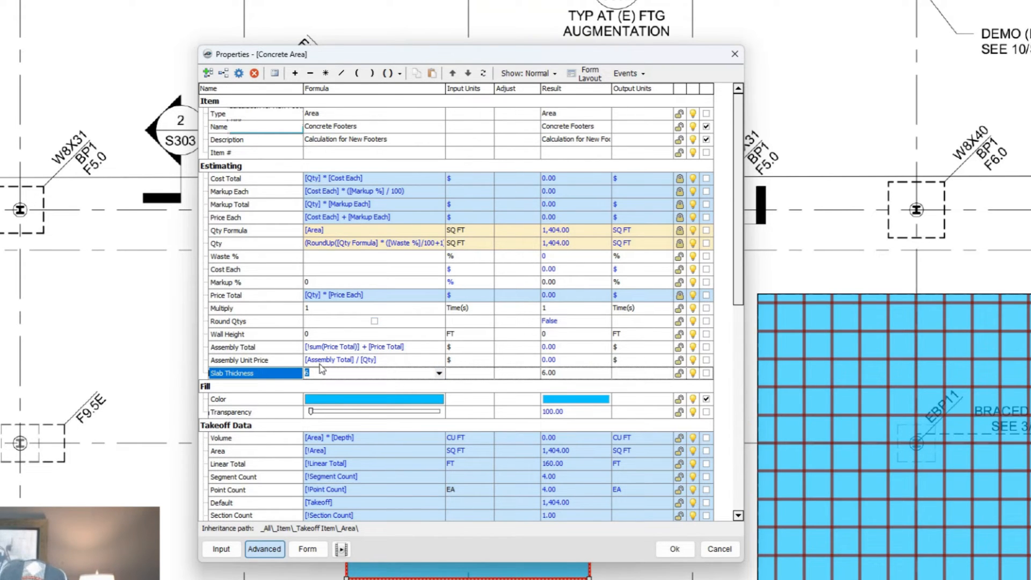
Add 12 as a further choice to the Slab Thickness property's list.
left_click(278, 378)
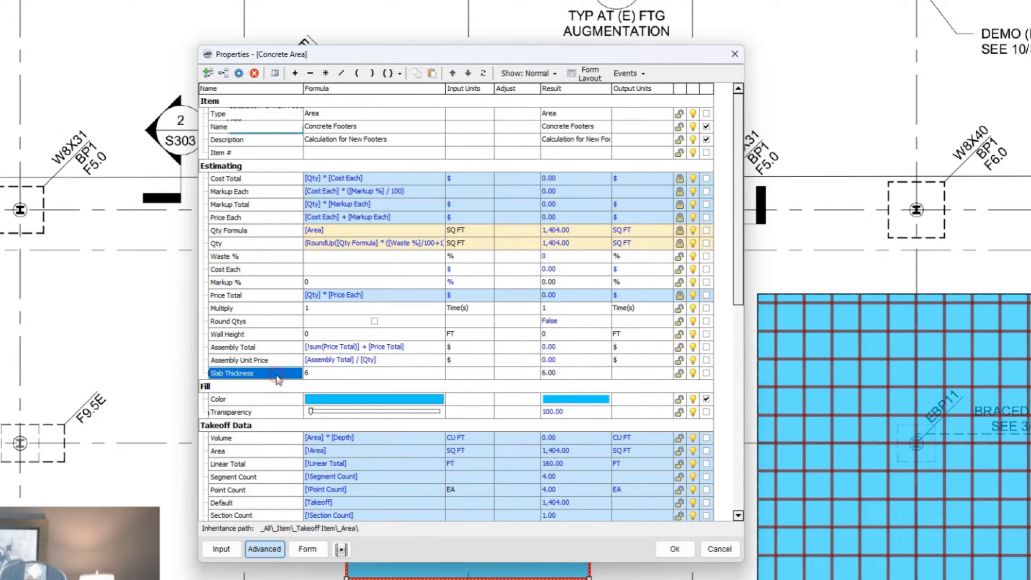
double_click(278, 379)
left_click(615, 209)
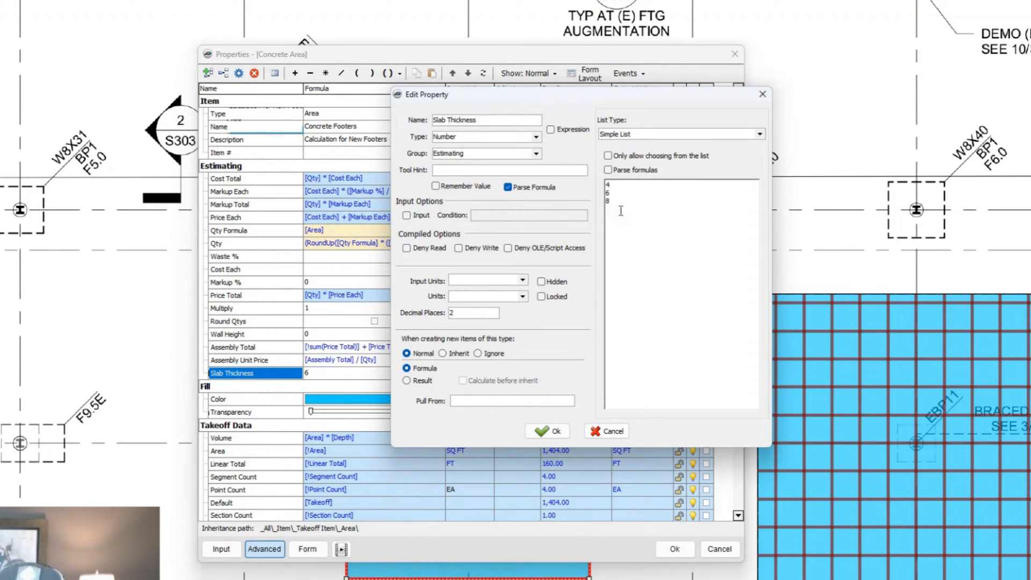
type("12")
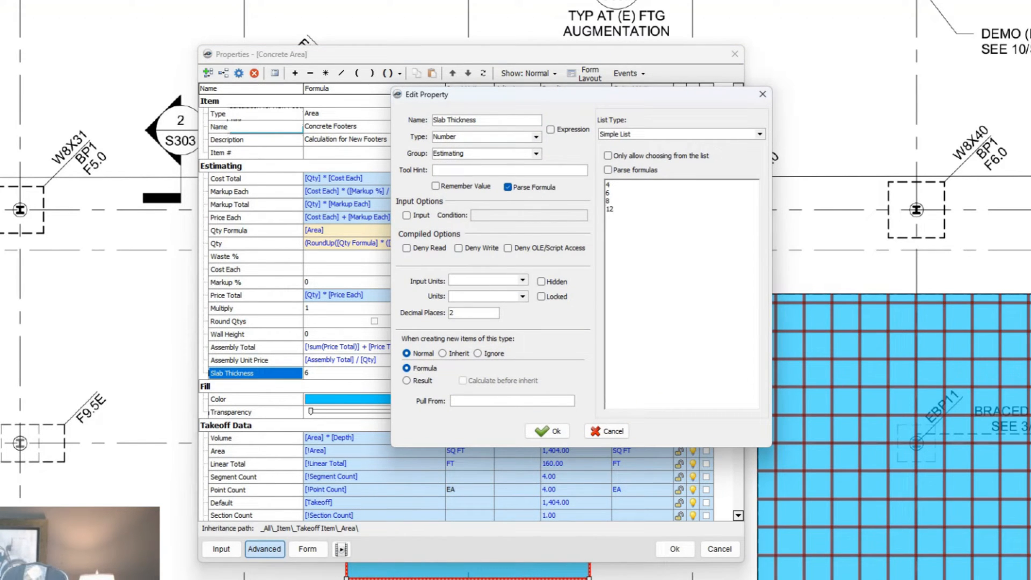
left_click(548, 431)
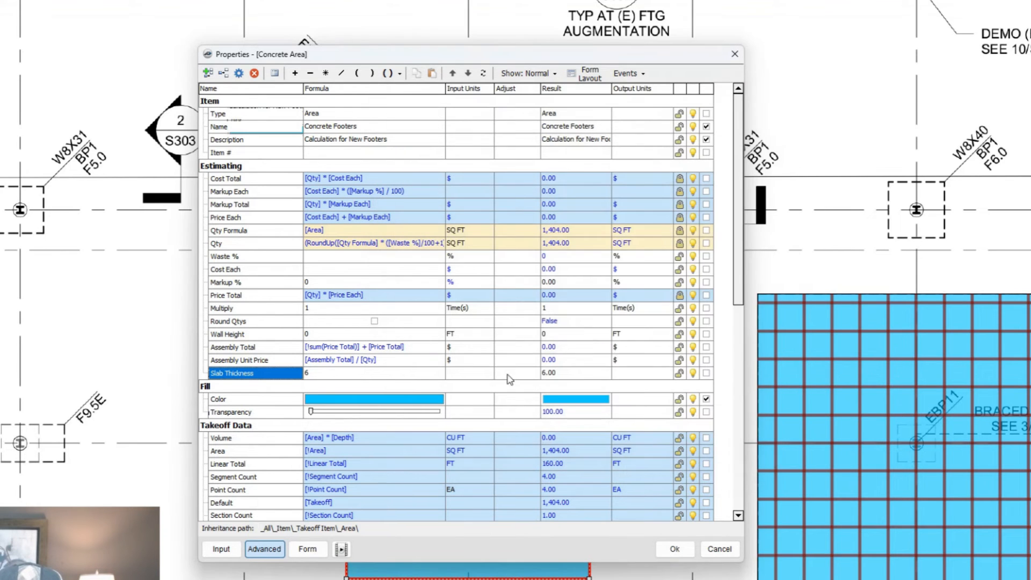
Try the 12 choice for Slab Thickness and set the value back to 6.
left_click(411, 373)
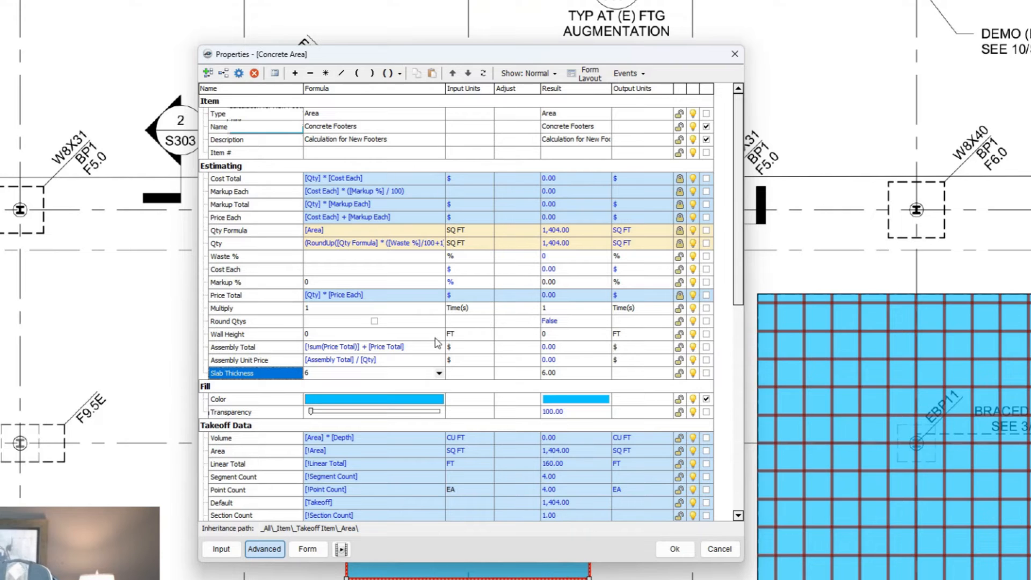
left_click(440, 373)
left_click(375, 407)
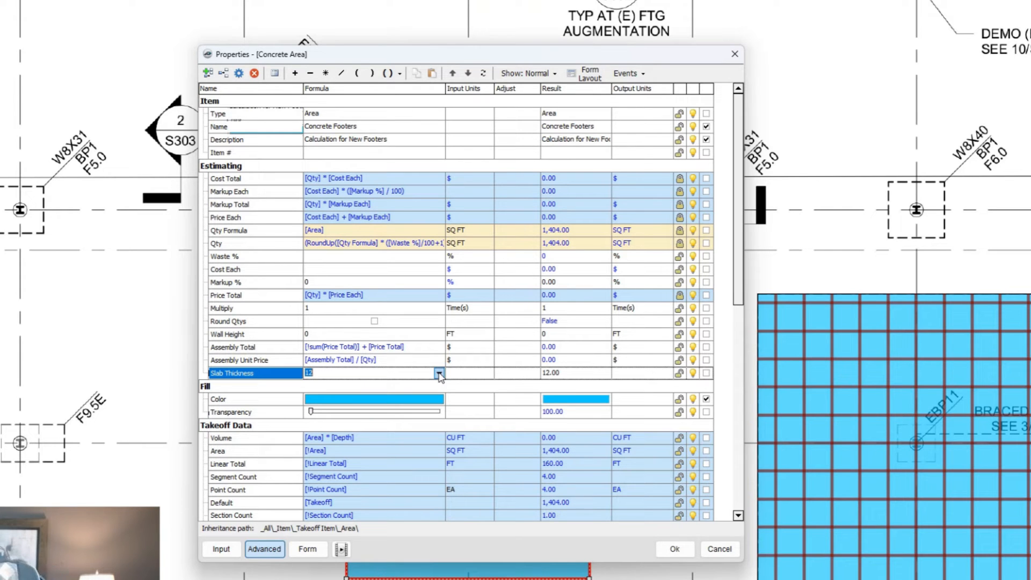
left_click(439, 374)
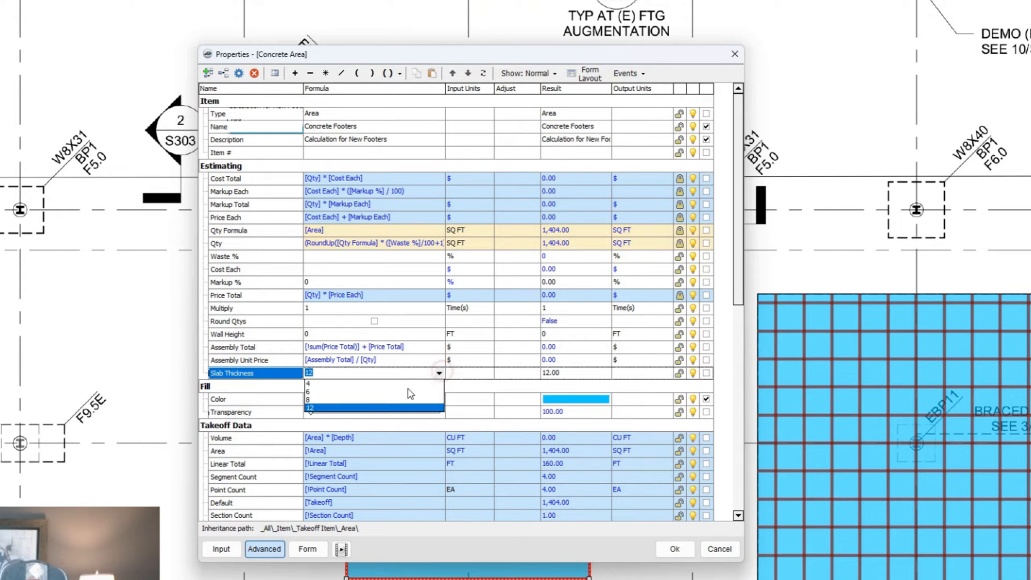
left_click(333, 391)
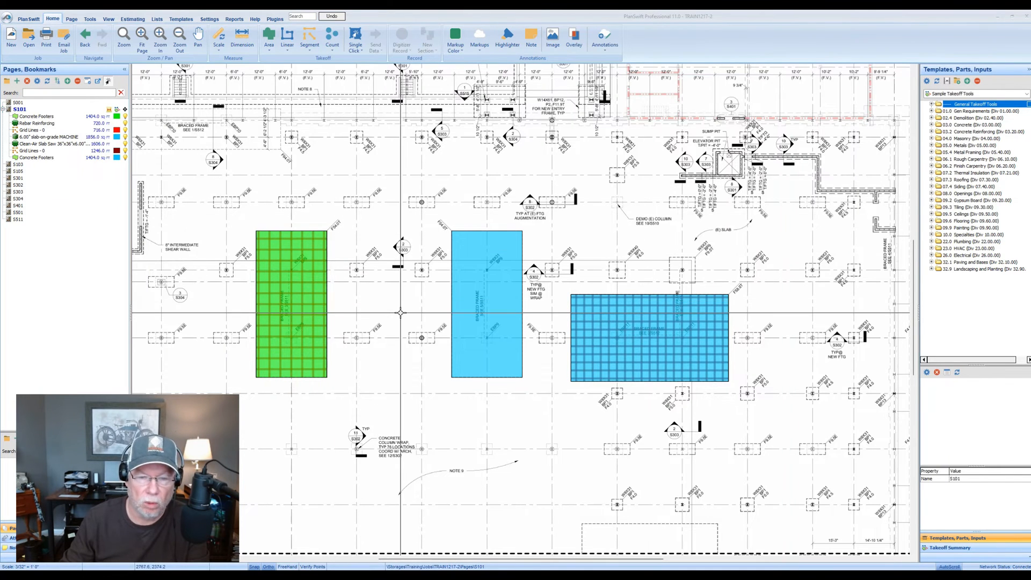
Open the full advanced properties of the plain blue Concrete Footers area takeoff on sheet S101.
scroll(401, 312, "up", 4)
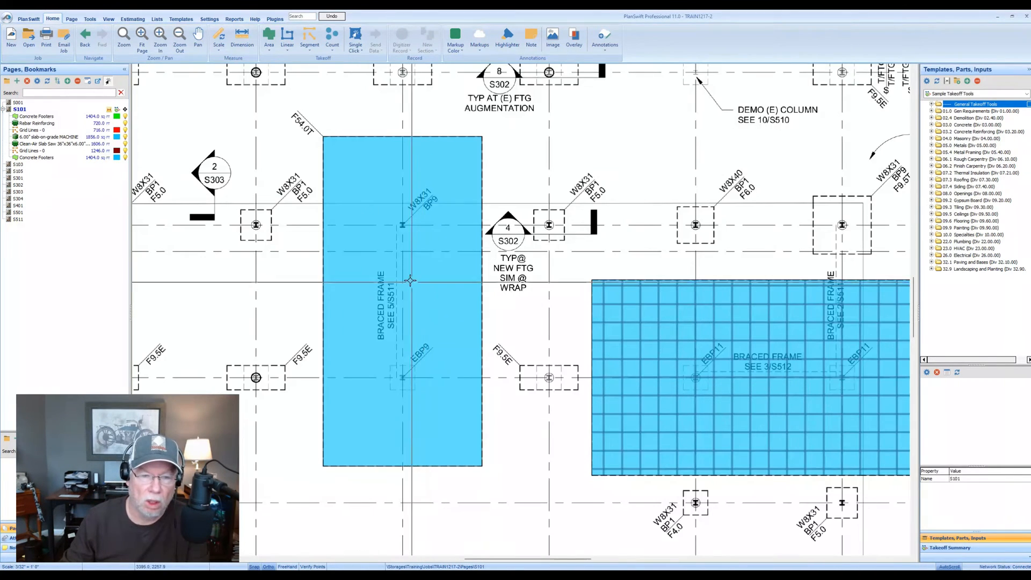
left_click(411, 279)
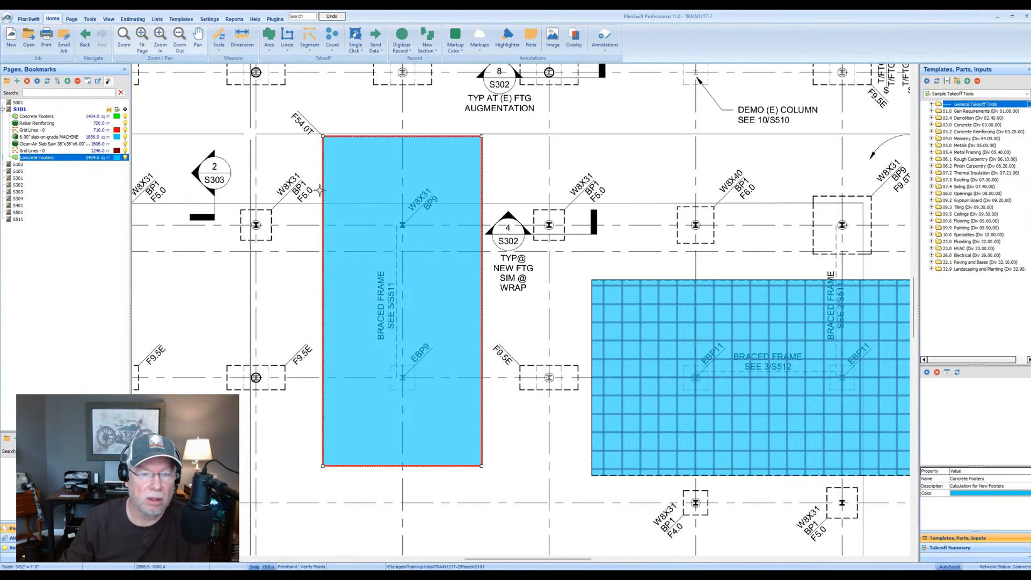
right_click(384, 226)
left_click(411, 254)
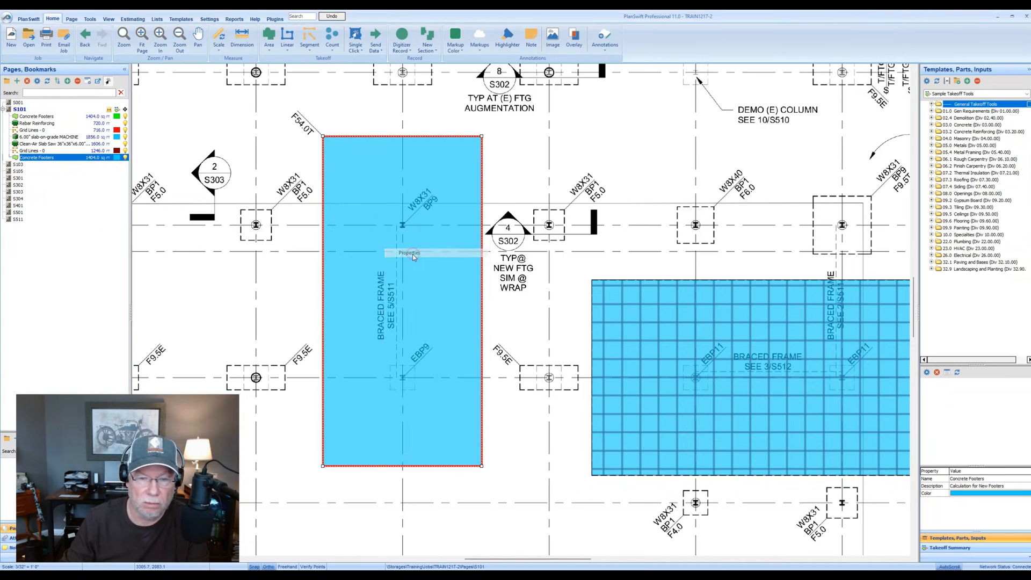
left_click(458, 327)
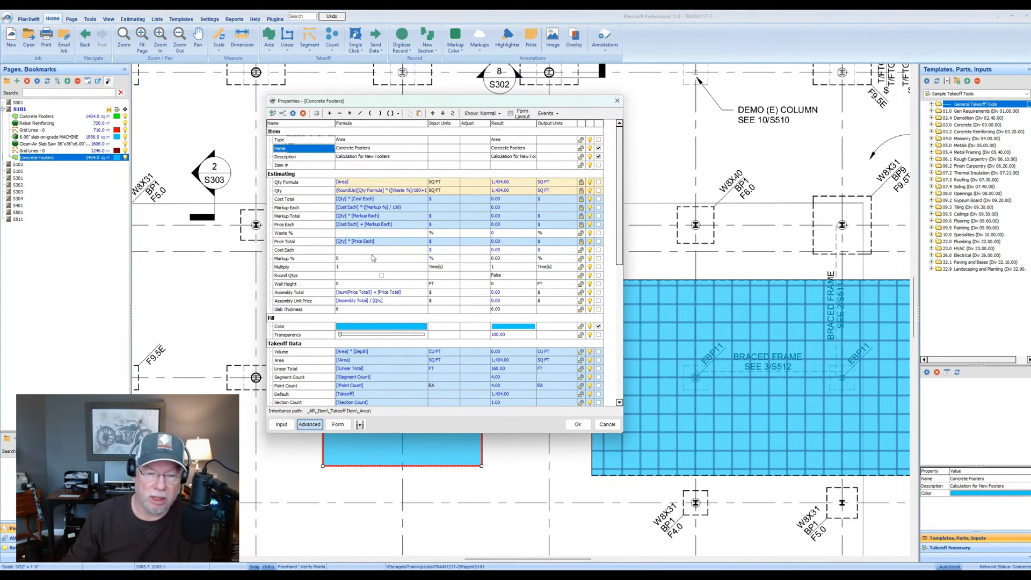
Review the Slab Thickness property's definition and list of choices, along with the takeoff's other property groups.
left_click(323, 310)
double_click(323, 311)
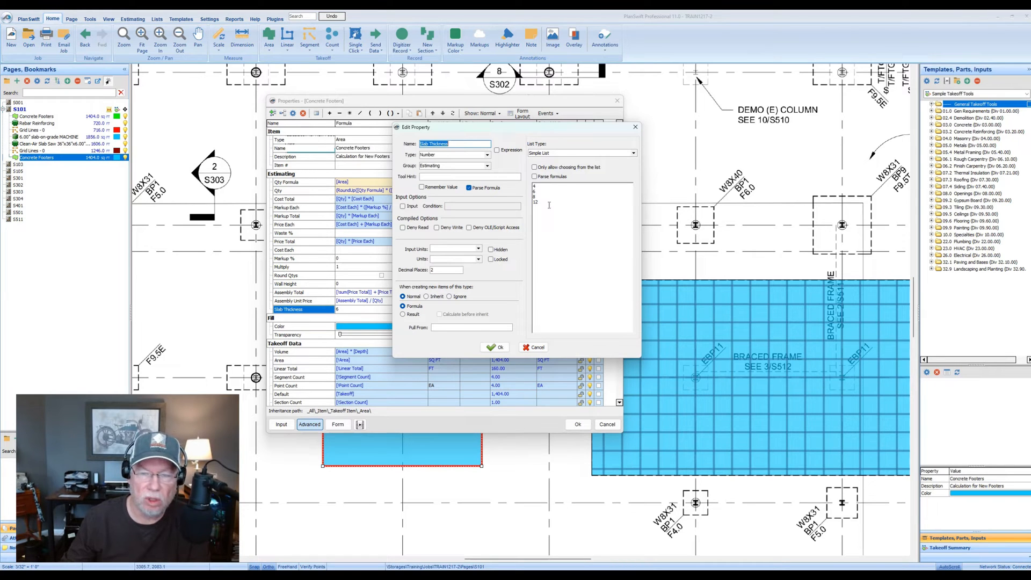
left_click(491, 347)
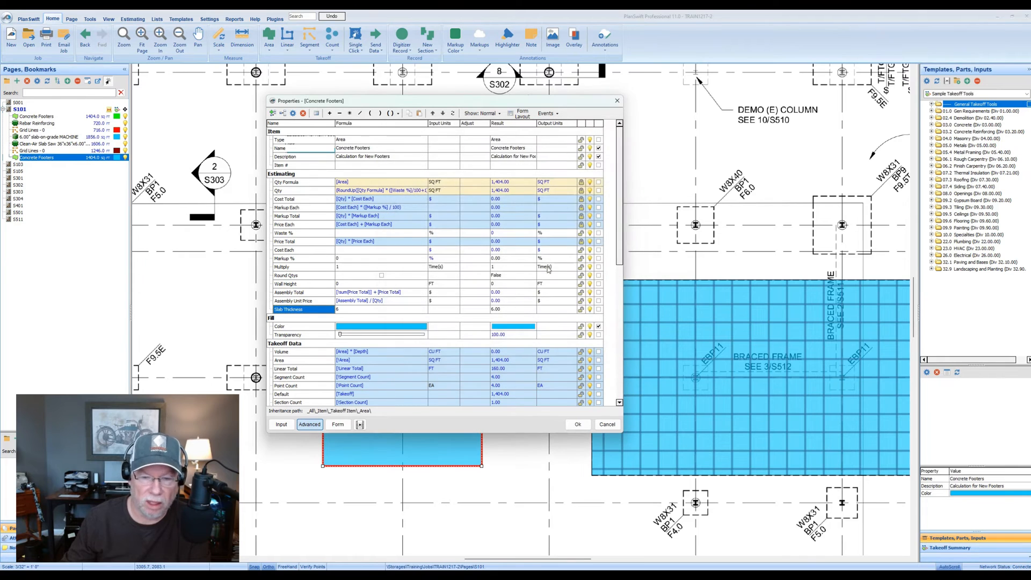
scroll(618, 202, "down", 2)
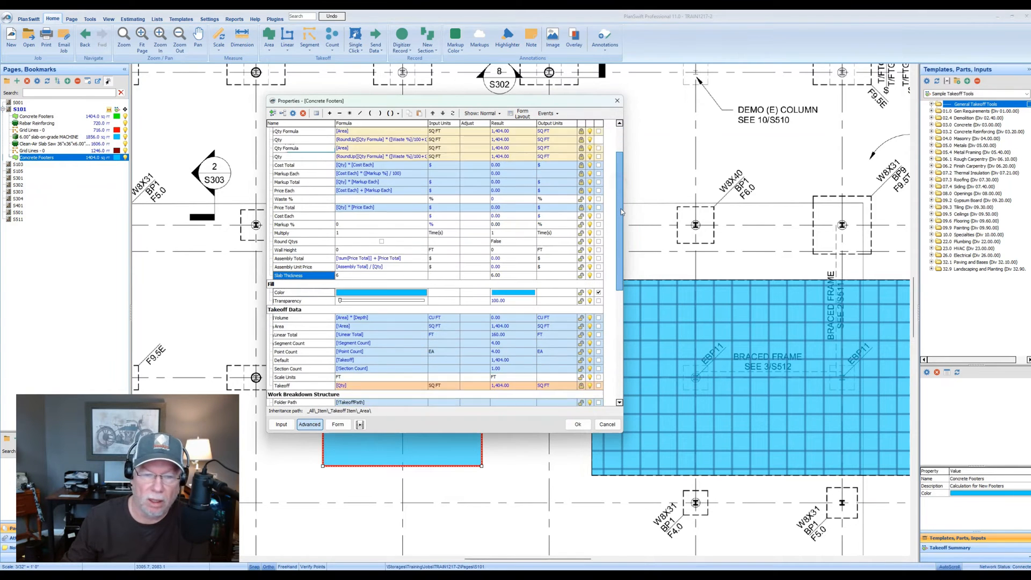
scroll(621, 212, "down", 1)
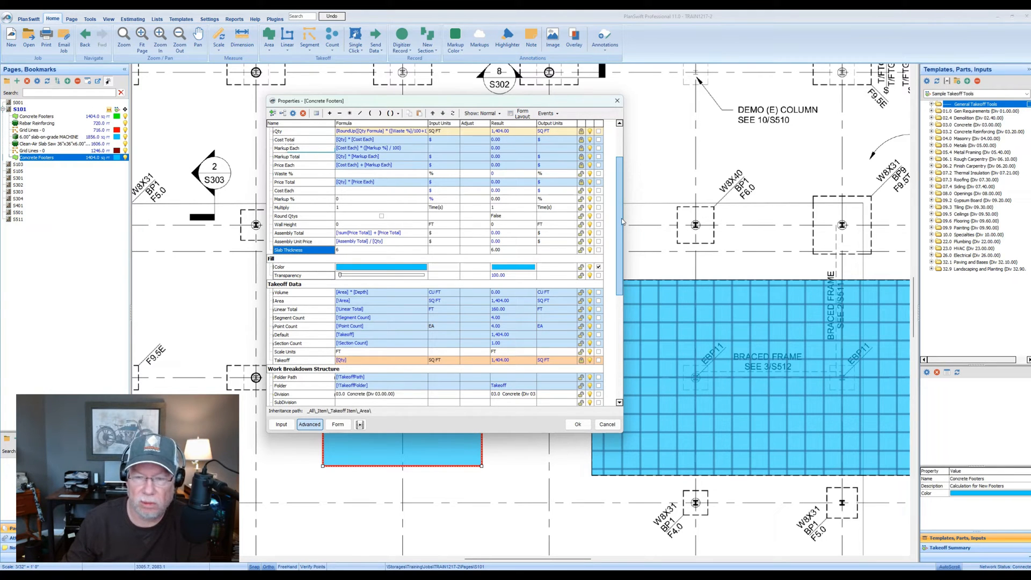
scroll(621, 214, "up", 3)
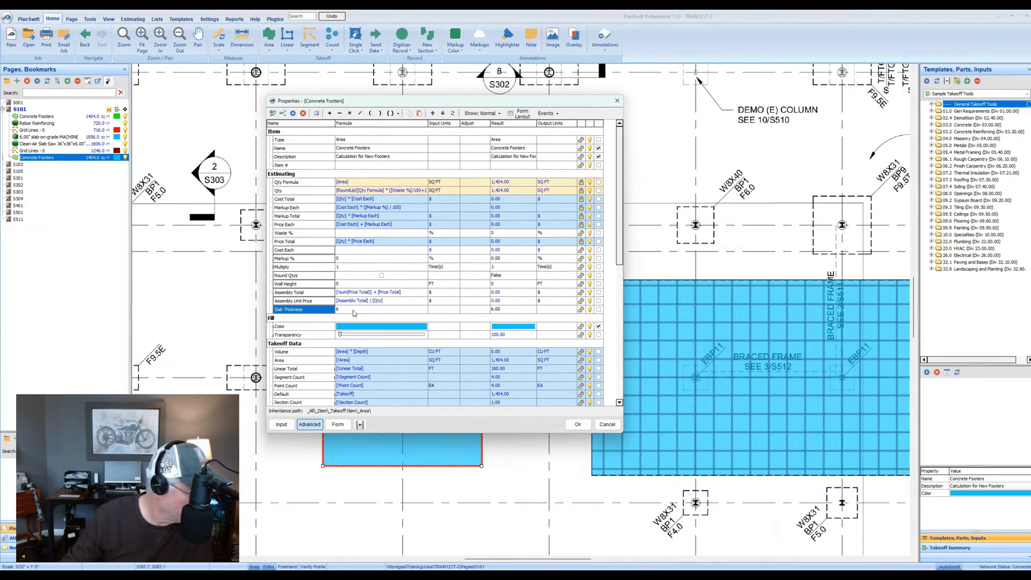
Set the takeoff's description to "Footer for New Columns", enable Round Qtys and save the properties.
left_click(394, 157)
left_click(394, 157)
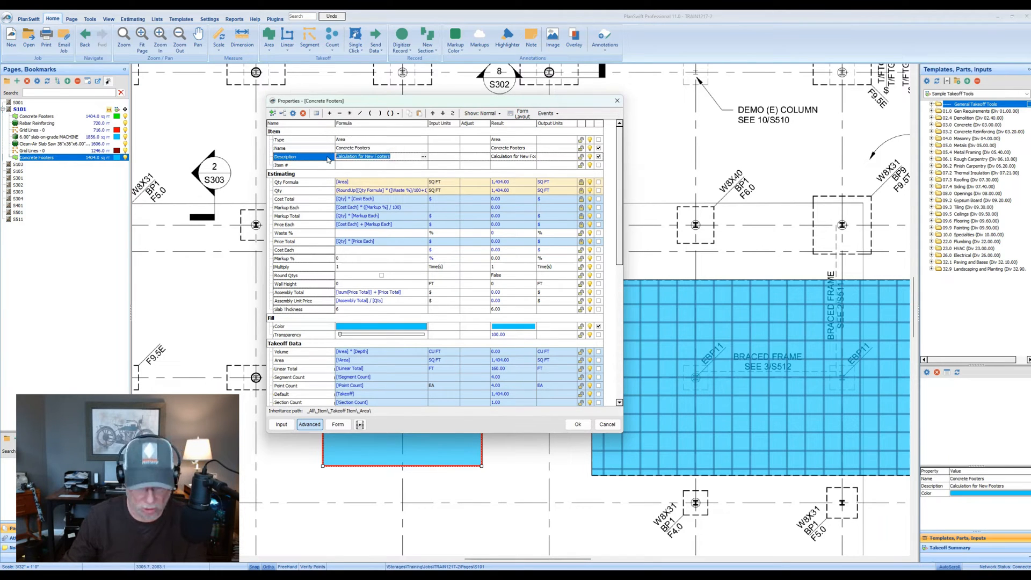
type("Footer for New Co")
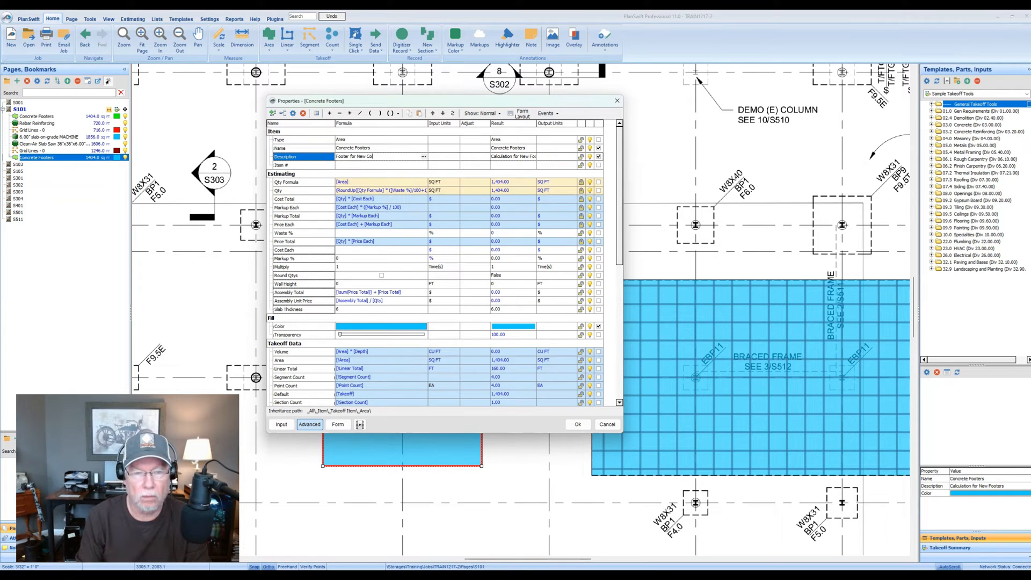
type("lum")
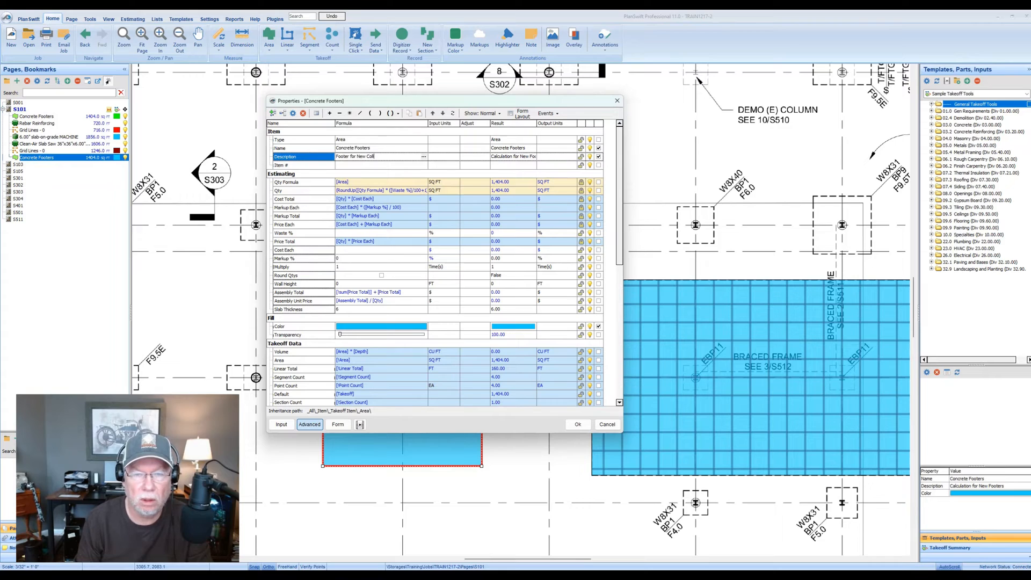
key("BackSpace")
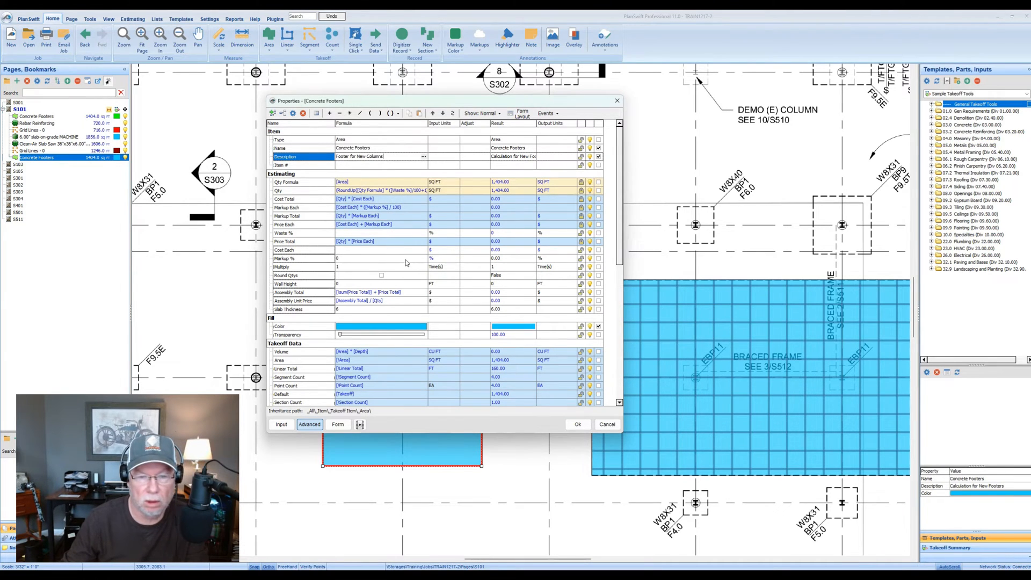
left_click(381, 275)
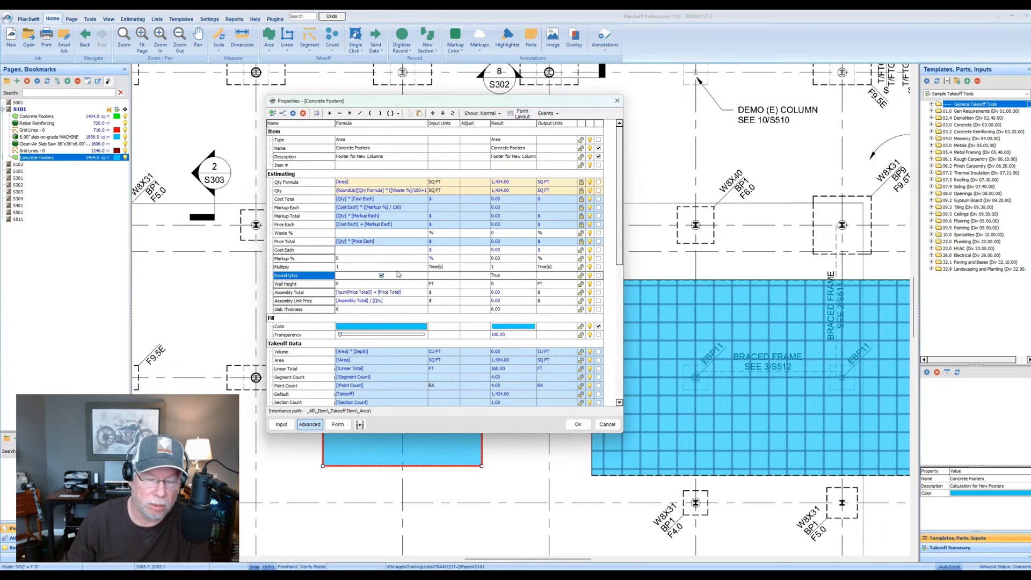
left_click(570, 425)
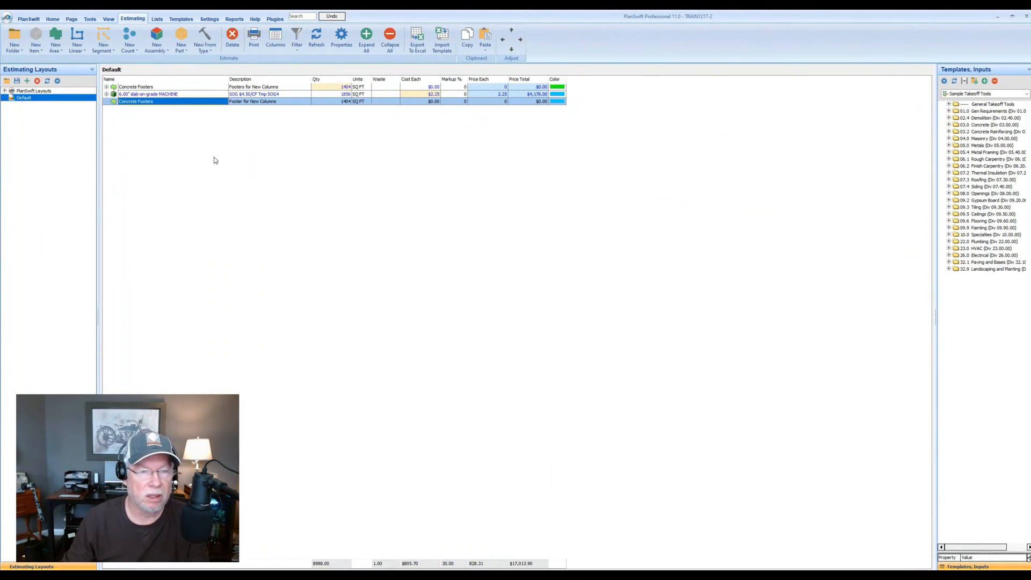
Add a new Labor part to the estimate and name it "4-man Crew" in its advanced properties.
left_click(179, 51)
left_click(194, 84)
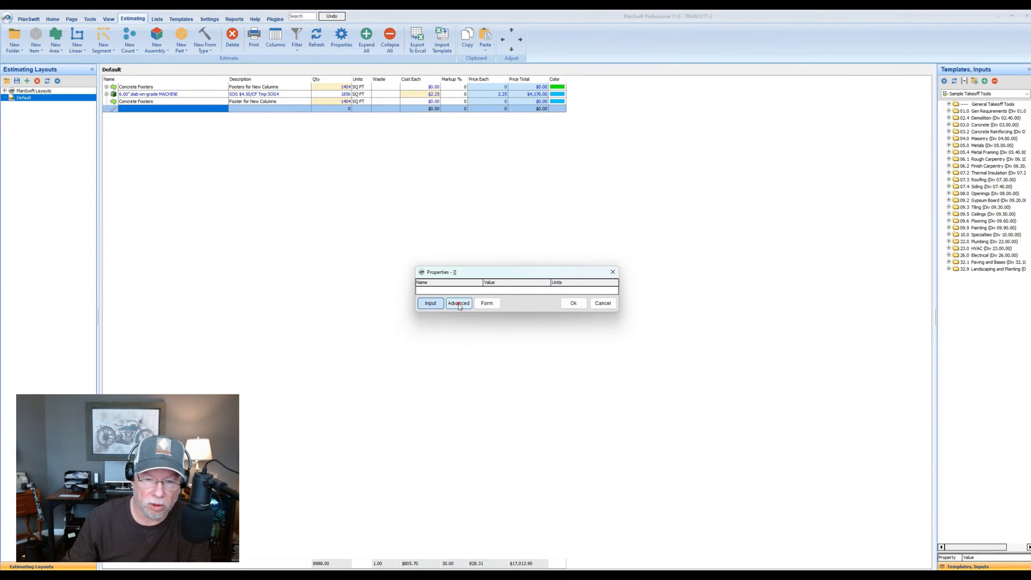
left_click(459, 303)
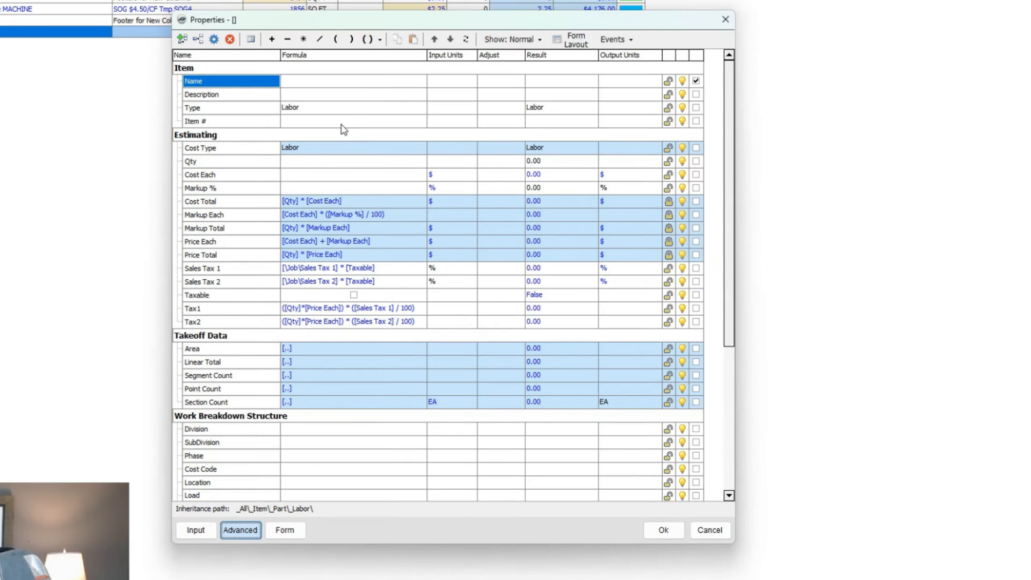
left_click(328, 82)
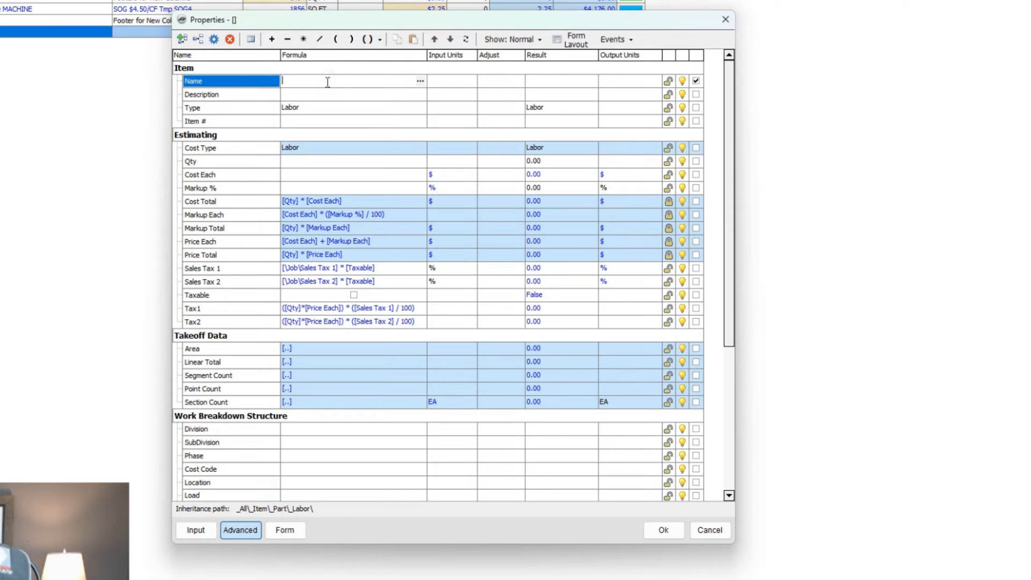
type("4-man")
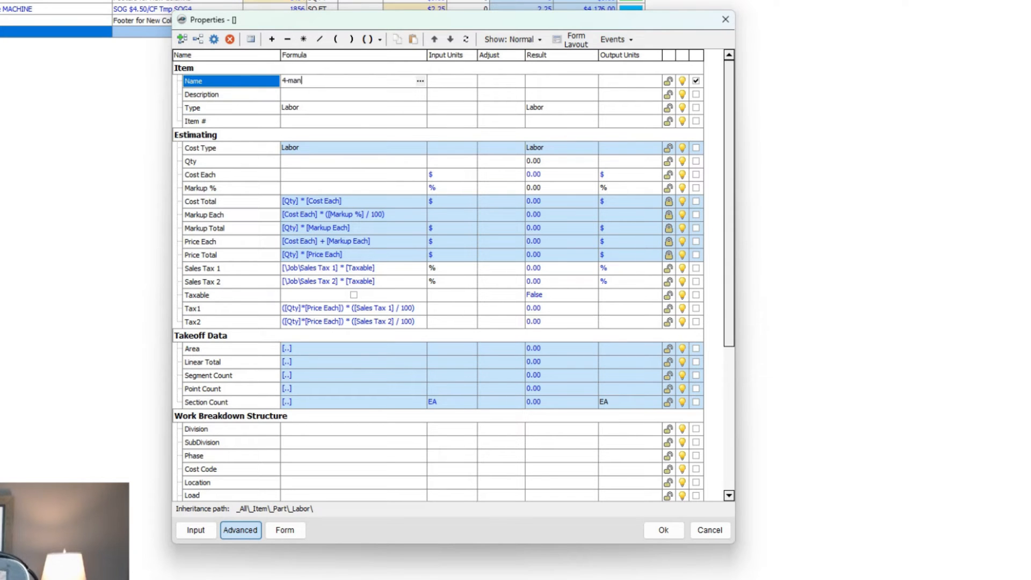
type(" Crew")
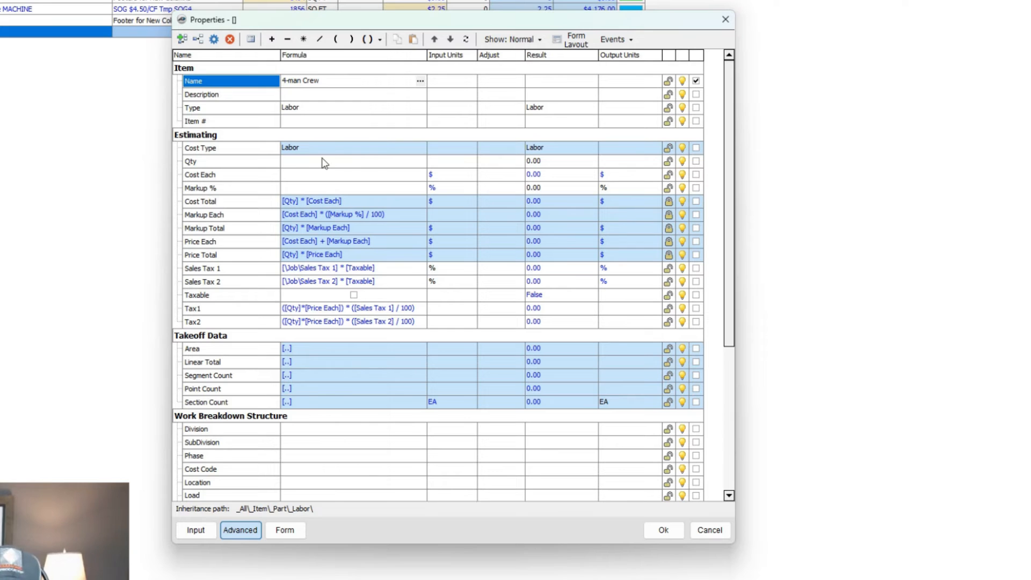
left_click(205, 136)
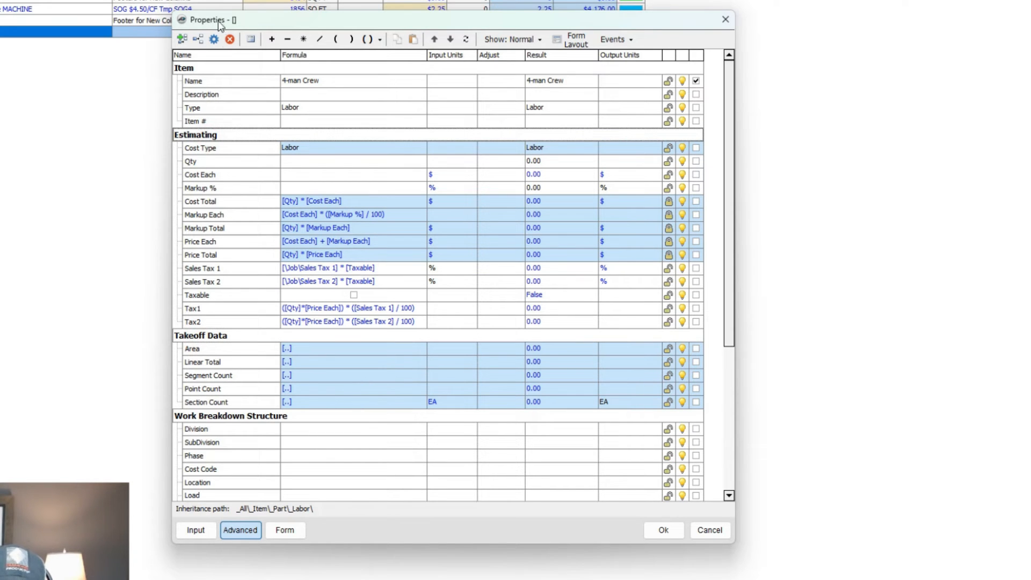
Add a numeric Crew Rate property to the 4-man Crew labor part, set it to 225.00 and include it as a form input.
left_click(183, 39)
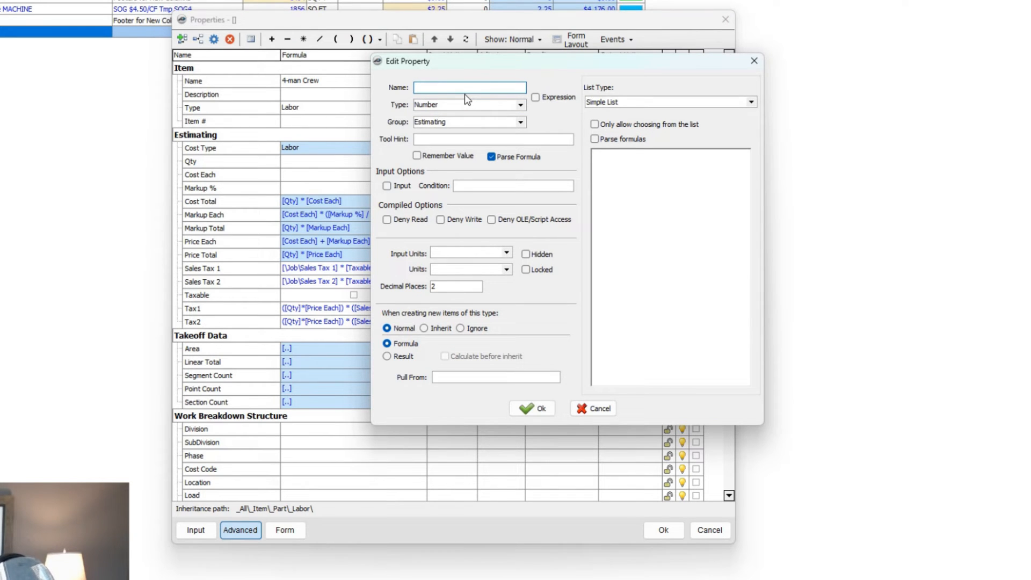
type("Crew Rate")
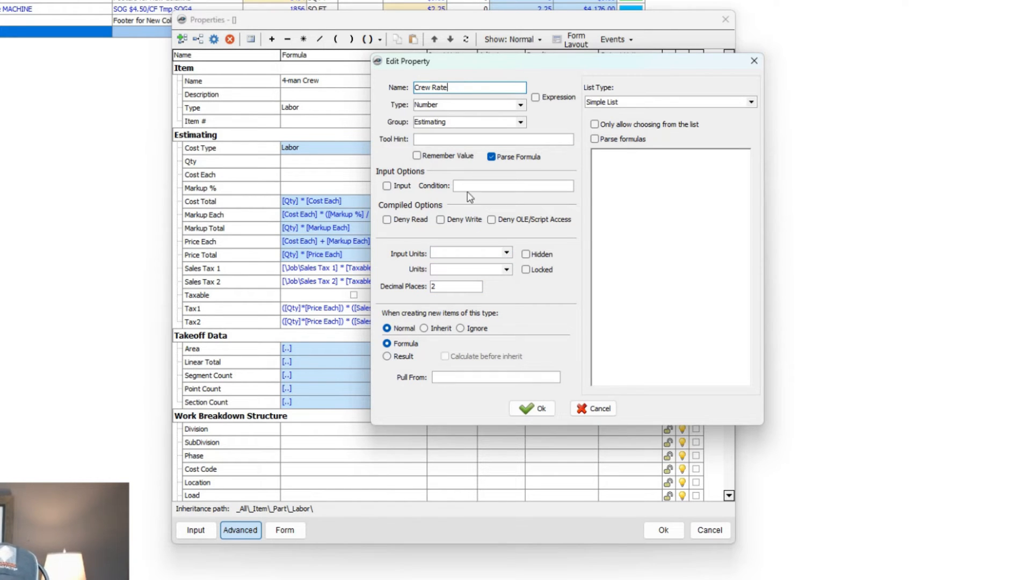
left_click(533, 409)
left_click(308, 336)
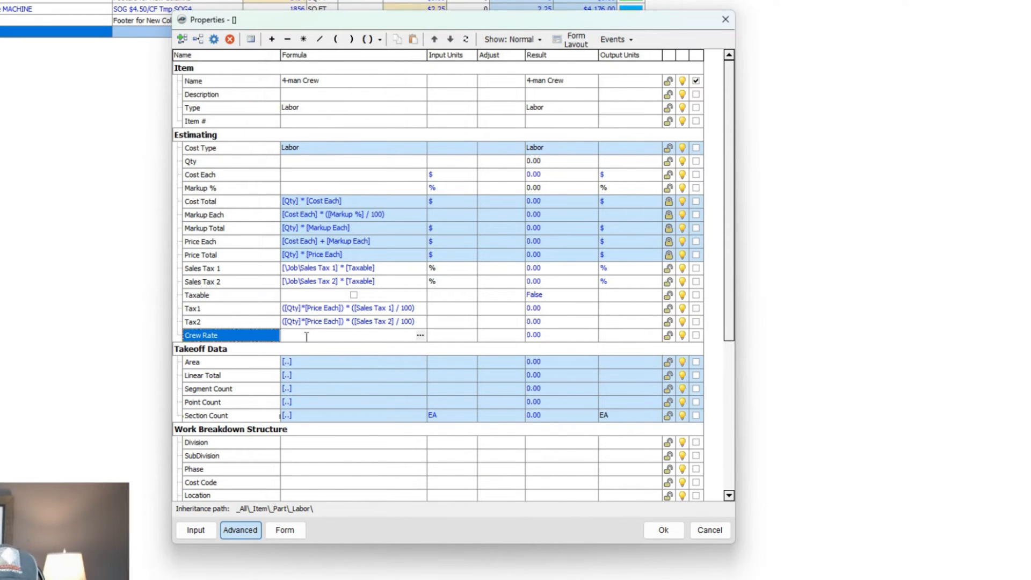
type("225.00")
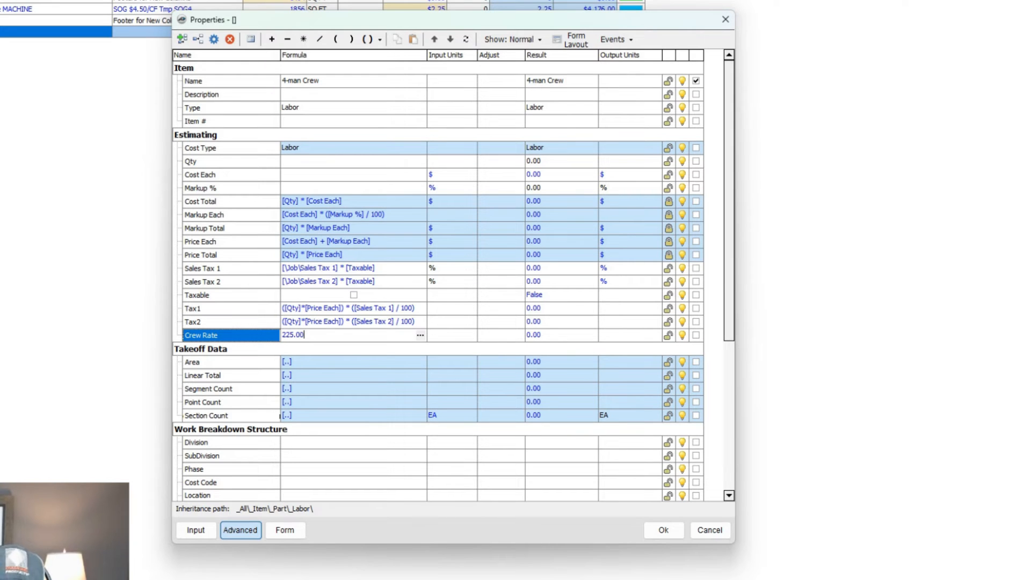
left_click(696, 336)
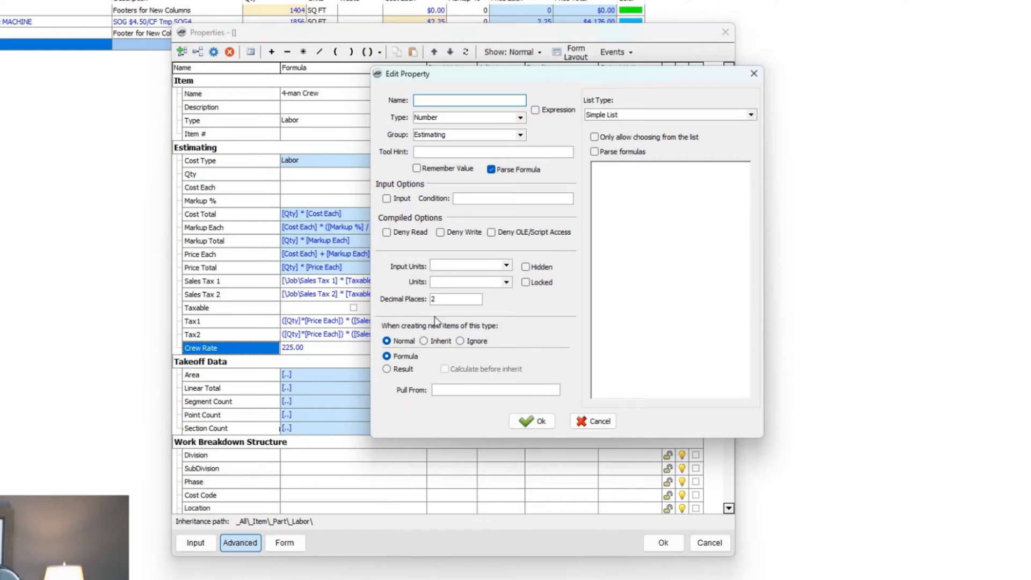
Add a numeric Crew Daily SF property to the labor part, set it to 500 and include it as a form input.
type("Crew Daily SF")
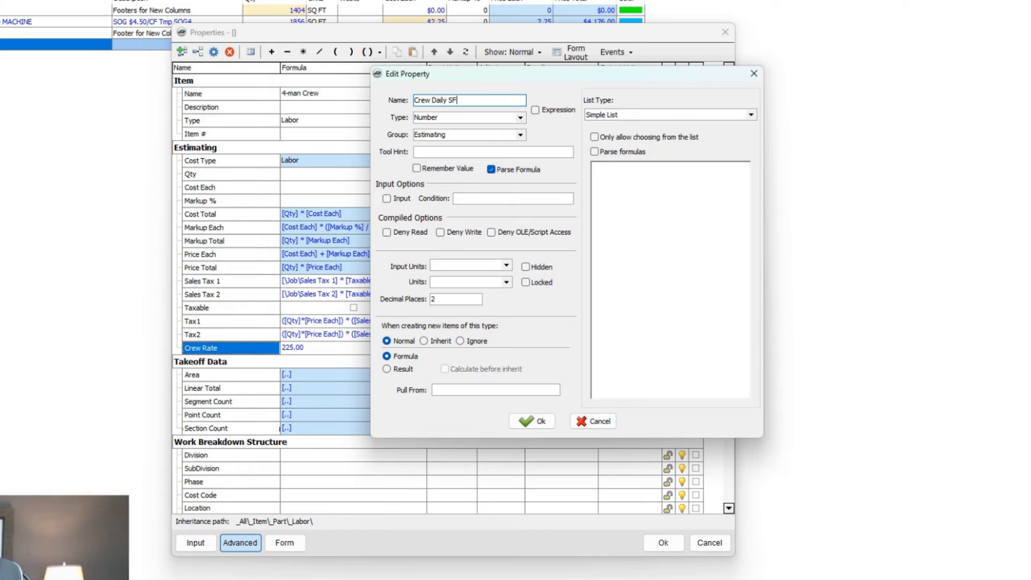
left_click(544, 421)
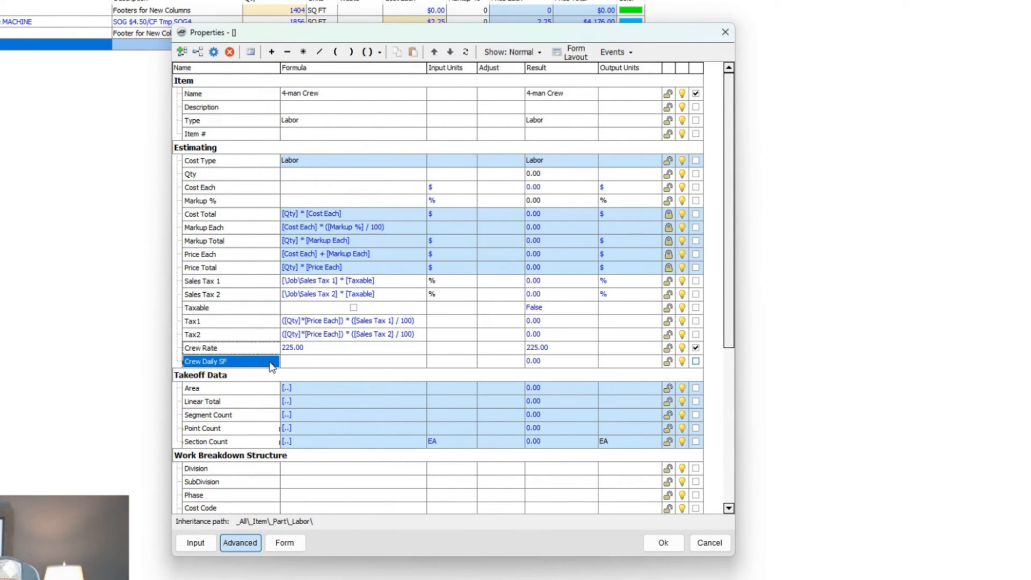
left_click(303, 361)
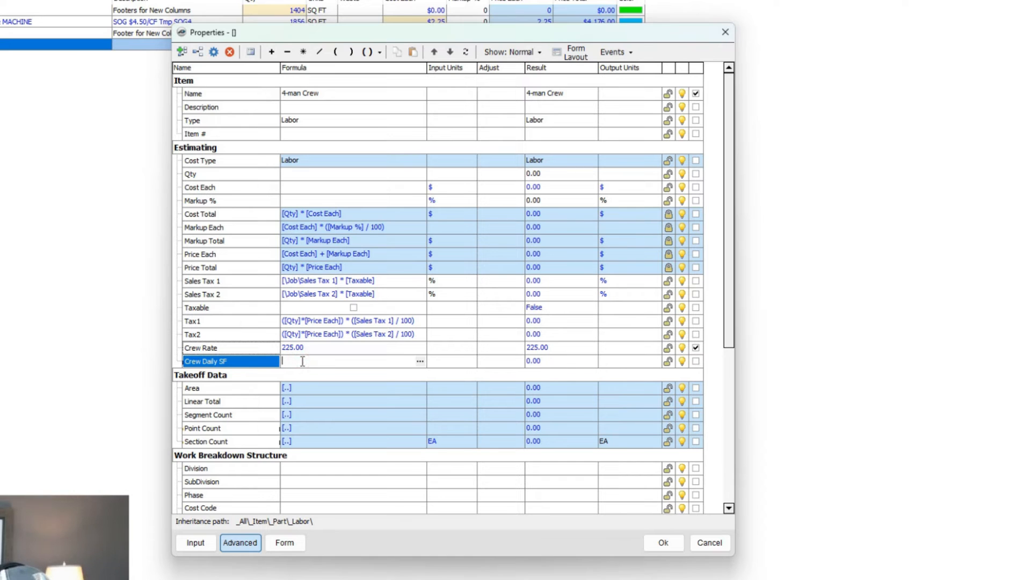
type("500")
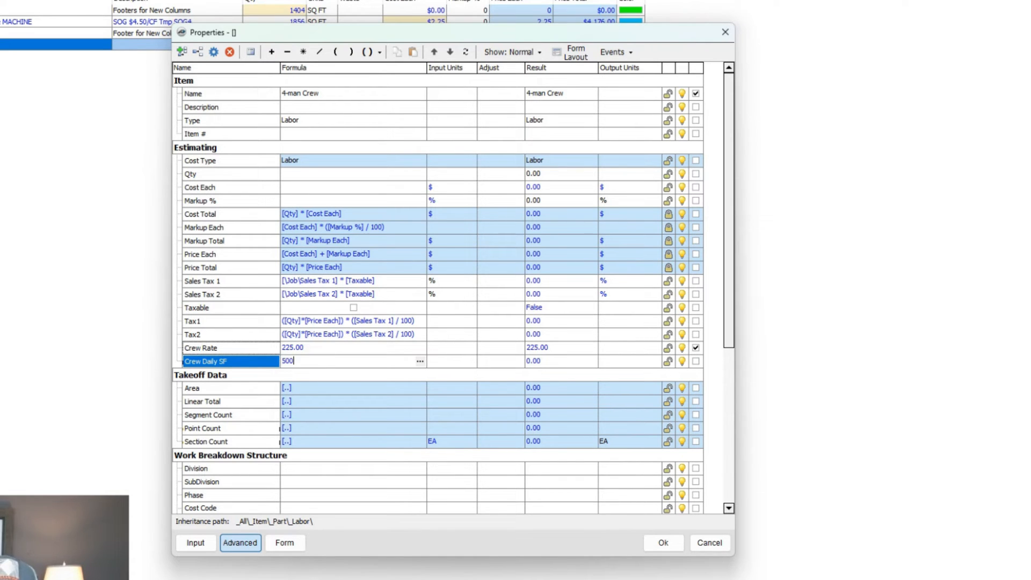
left_click(696, 361)
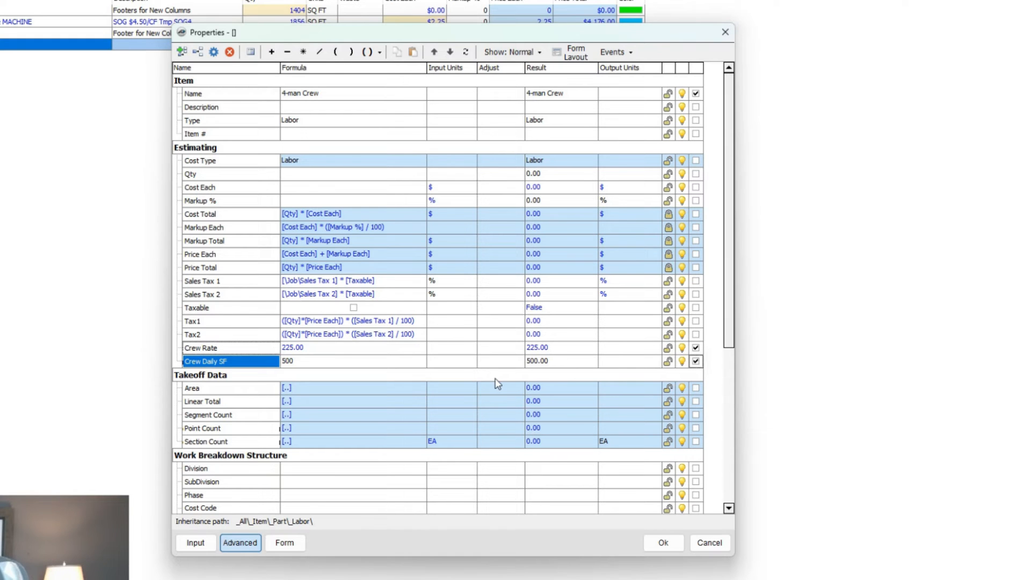
Rearrange the labor part's form layout so Crew Rate precedes Crew Daily SF on the same row, and save the part.
left_click(284, 542)
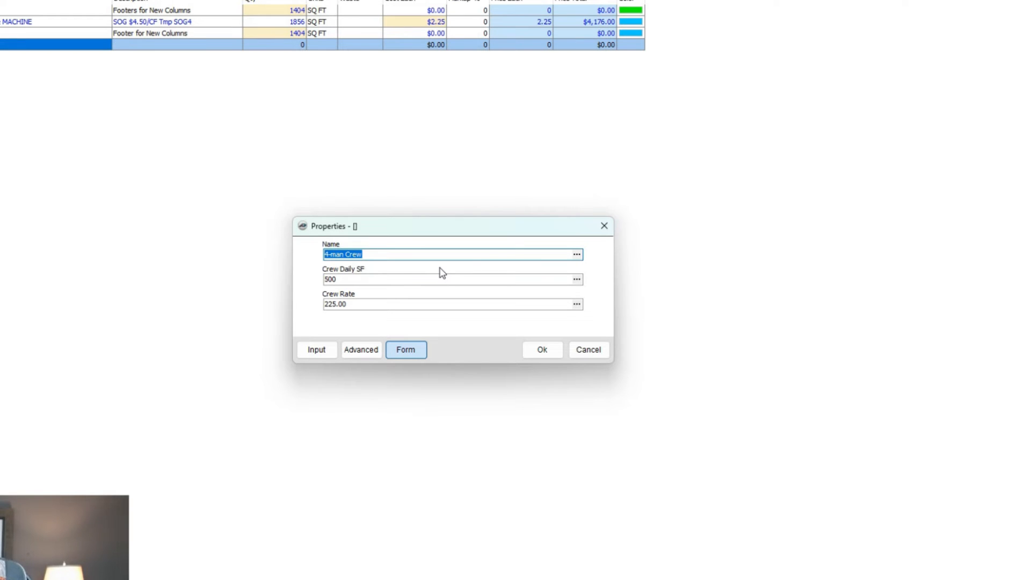
left_click(361, 350)
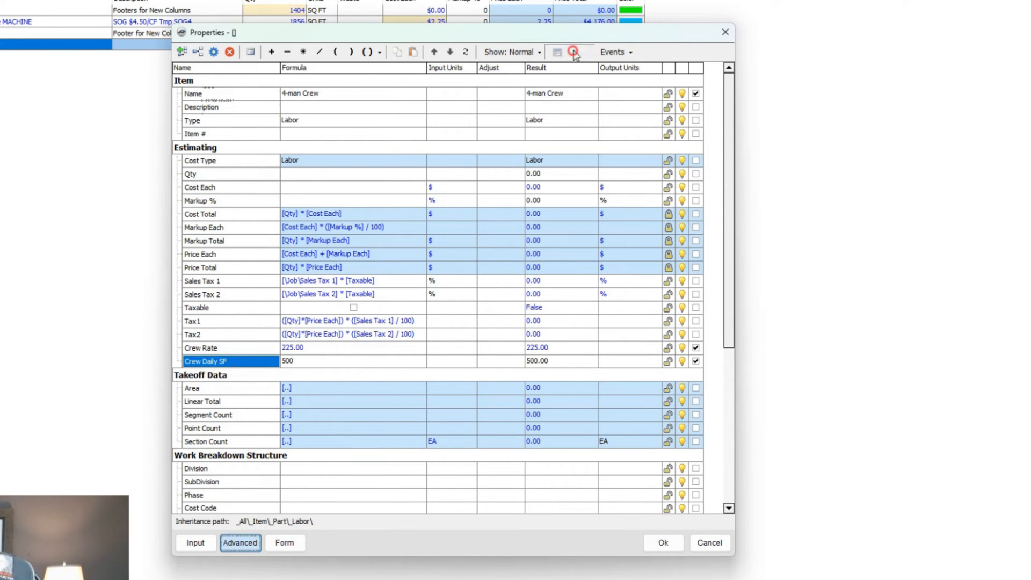
left_click(575, 55)
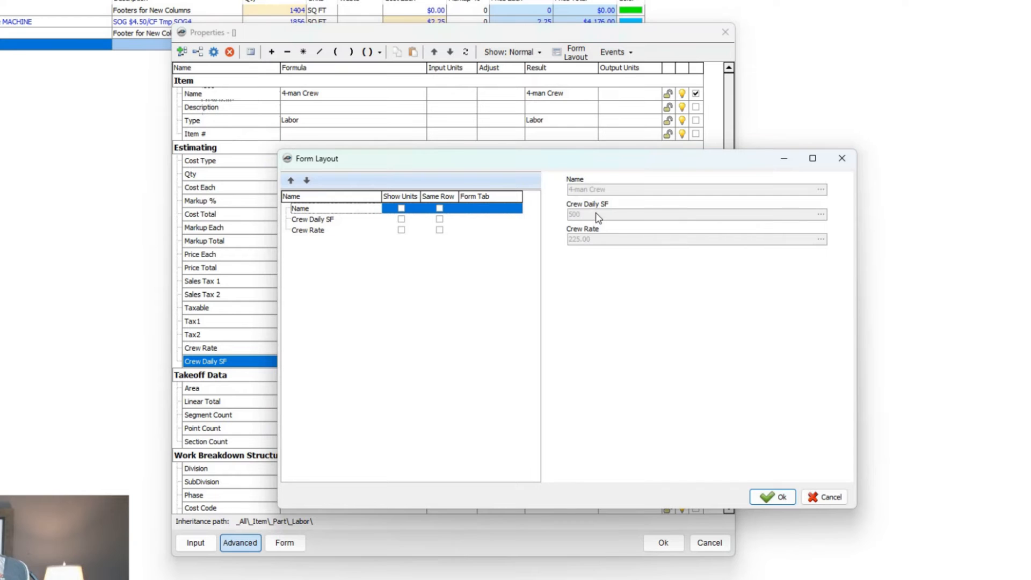
left_click(316, 232)
left_click(291, 181)
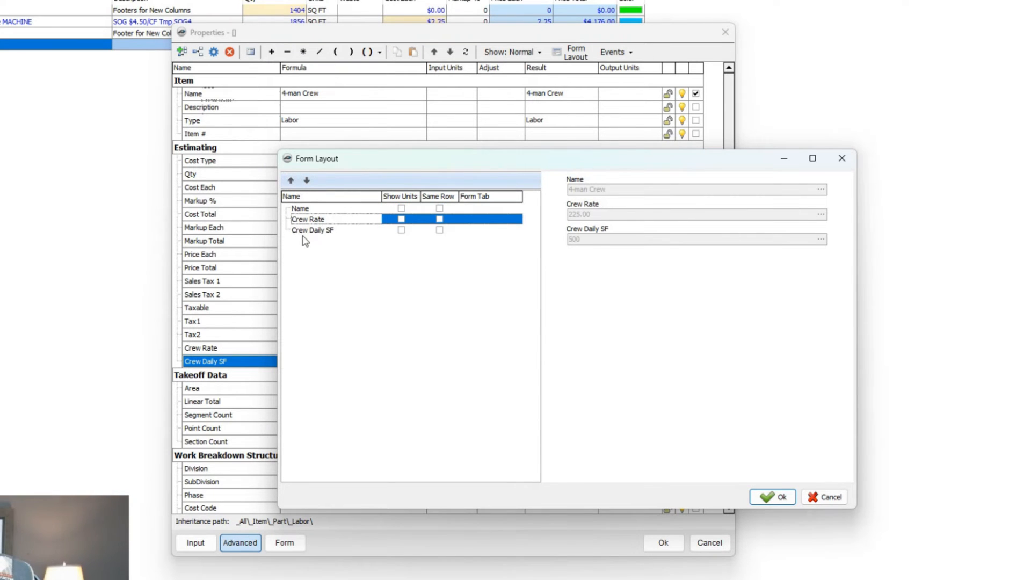
left_click(440, 230)
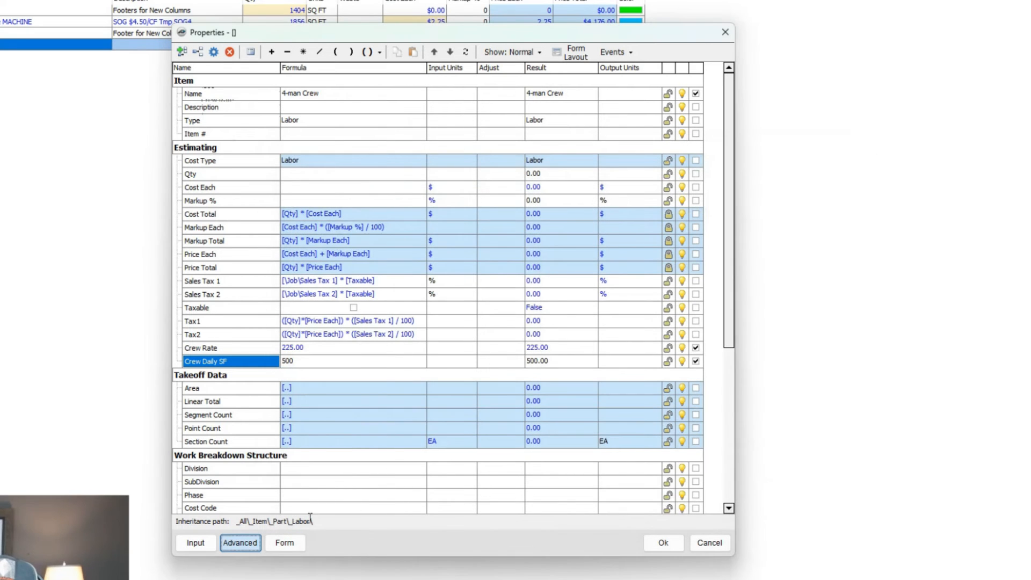
left_click(285, 542)
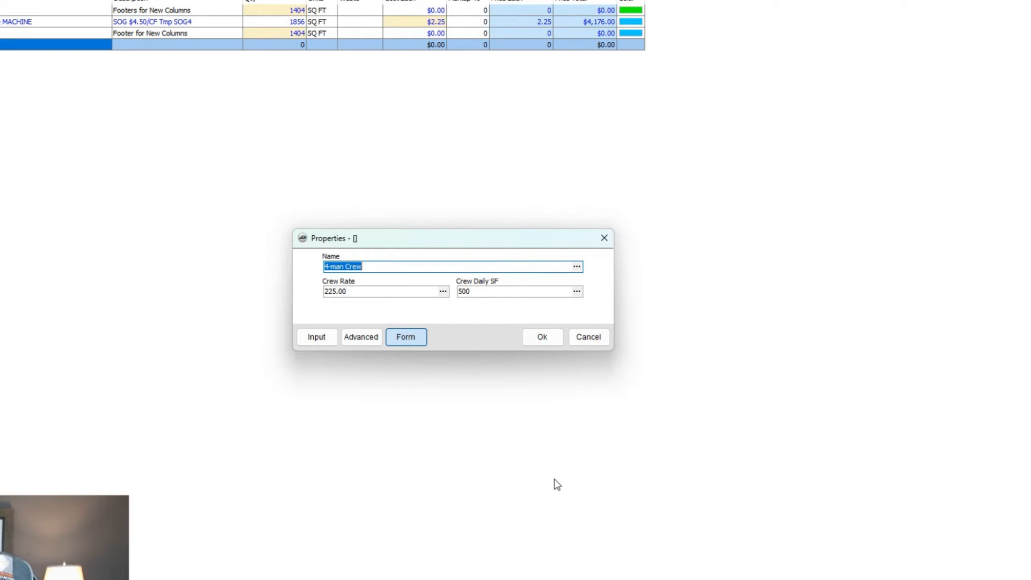
left_click(540, 338)
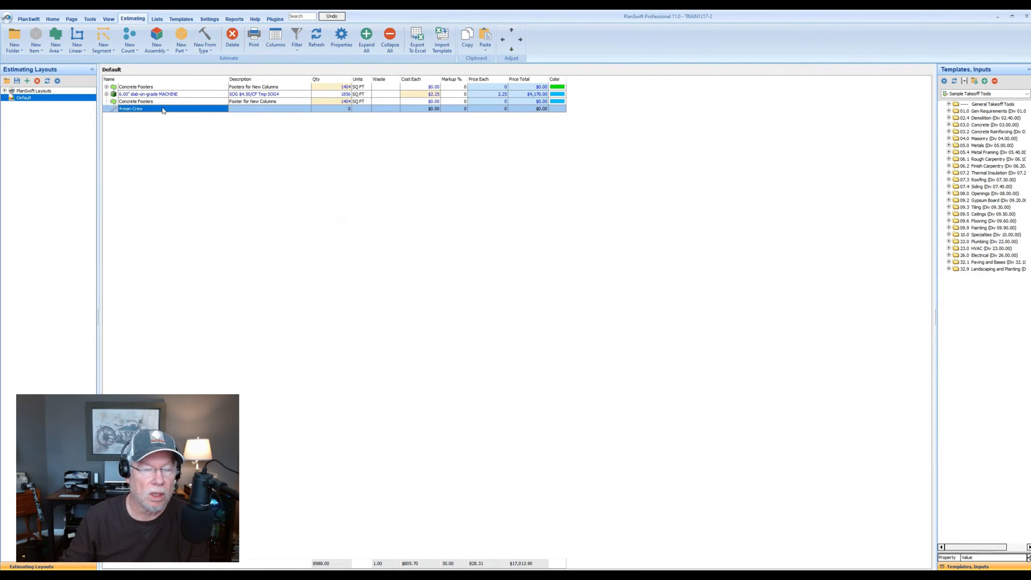
Nest the 4-man Crew part under the second Concrete Footers takeoff and set its Cost Each formula to [Crew Rate] * 8.
left_click(520, 41)
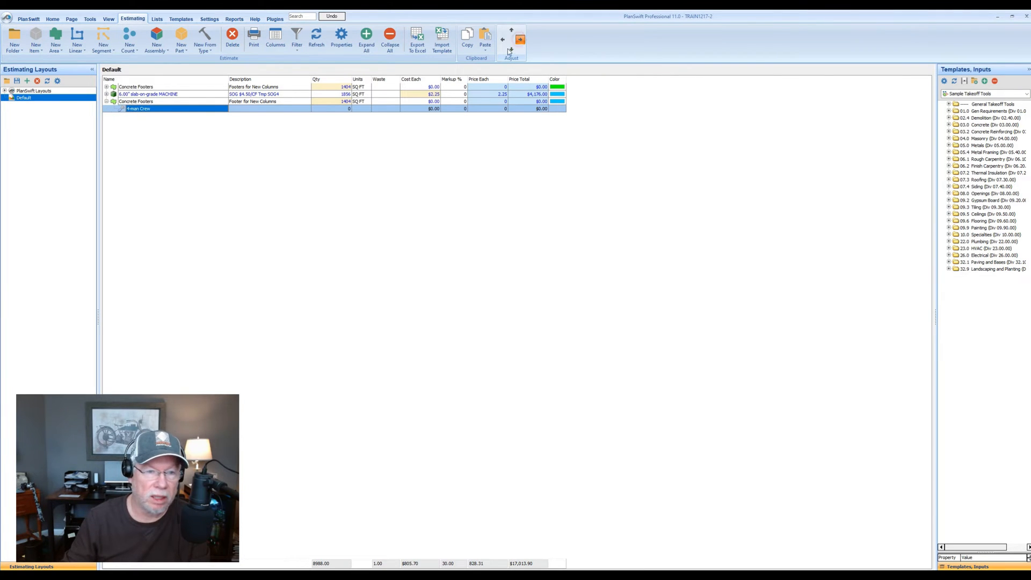
double_click(172, 109)
left_click(456, 312)
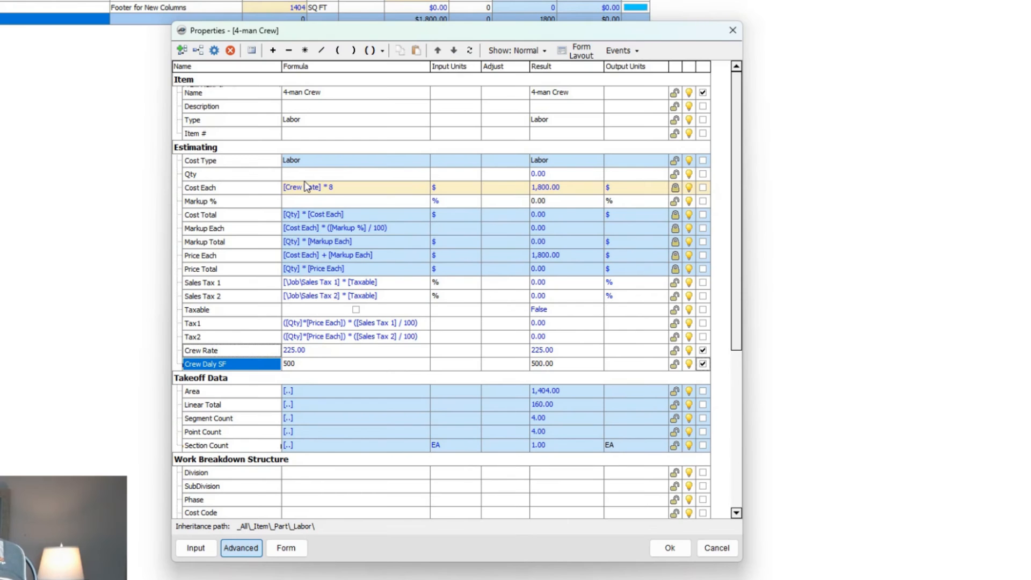
Start the 4-man Crew's Qty formula with the parent Concrete Footers takeoff's quantity, [..\Qty], as a relative path.
left_click(296, 175)
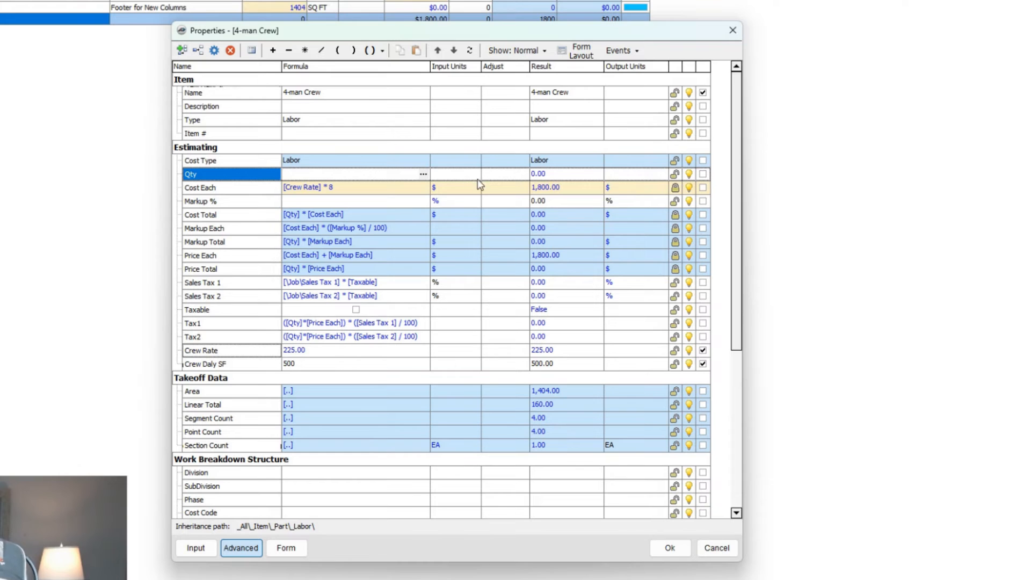
left_click(424, 174)
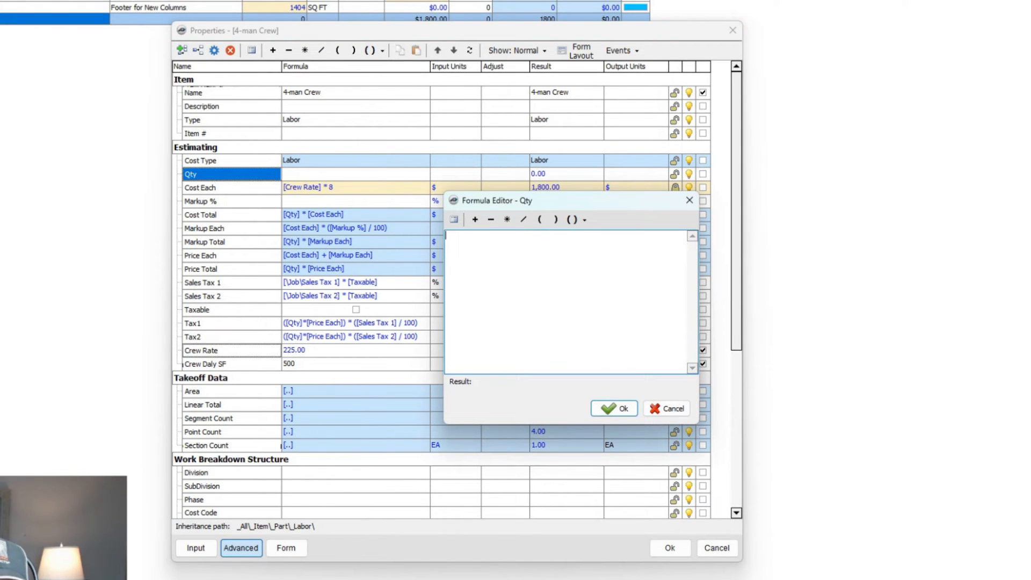
left_click(453, 219)
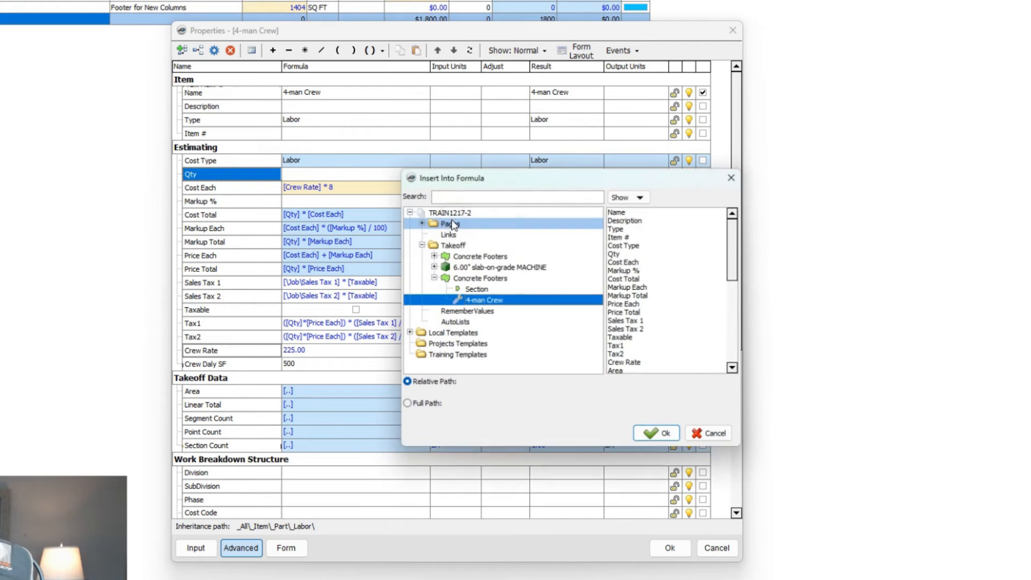
left_click(478, 277)
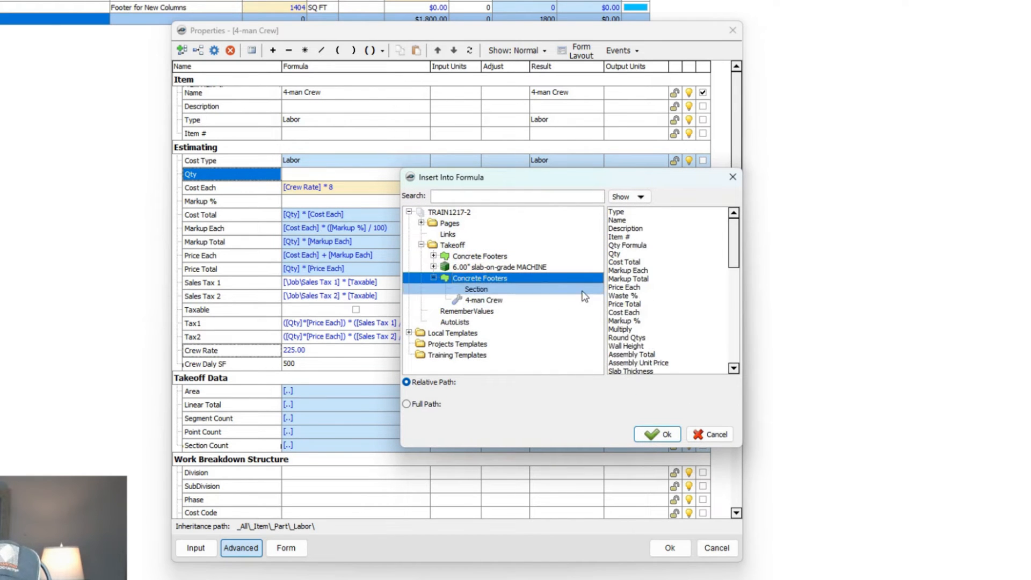
left_click(616, 254)
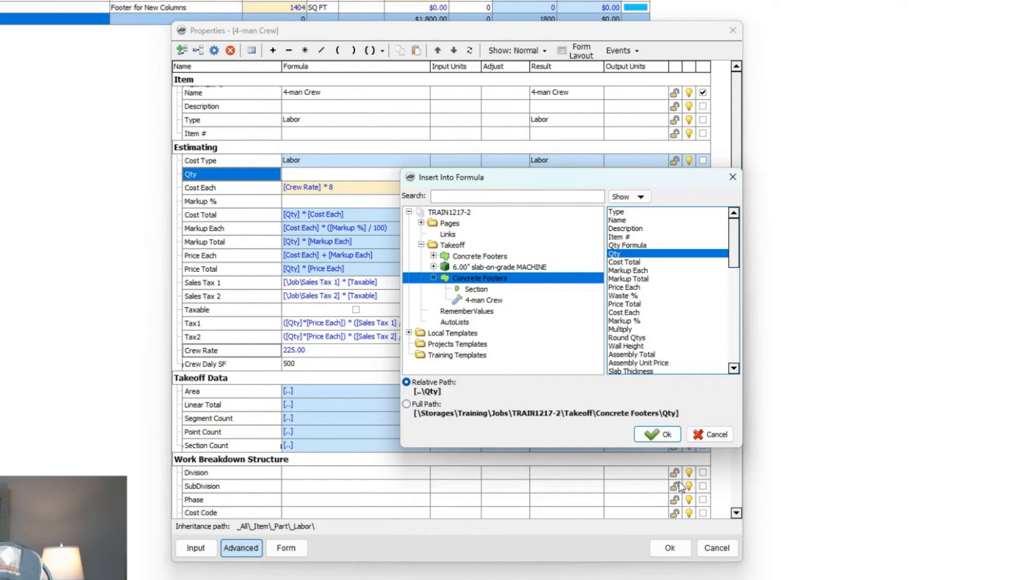
left_click(649, 435)
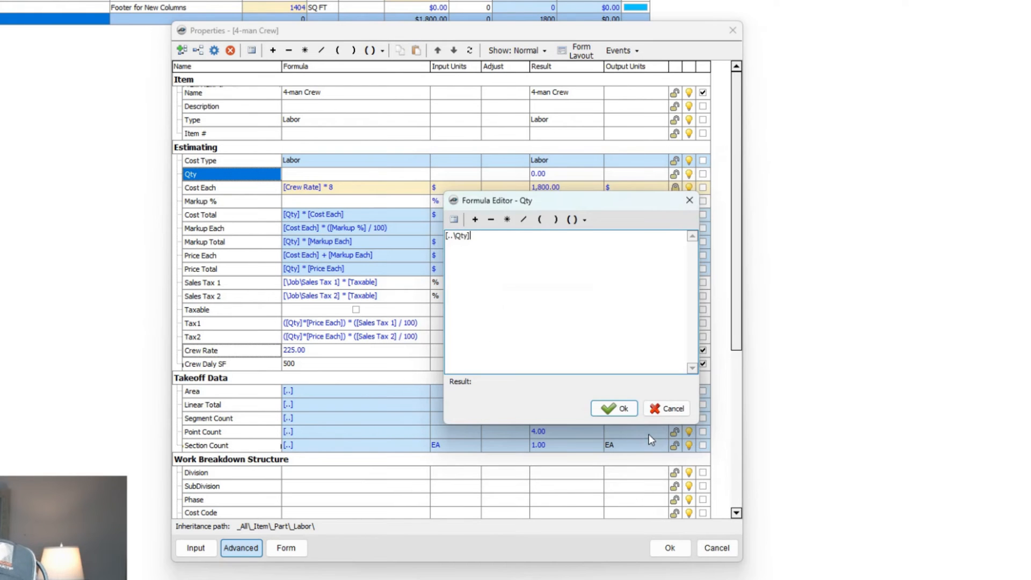
Divide the Qty formula by the labor part's [Crew Daly SF] property.
left_click(524, 219)
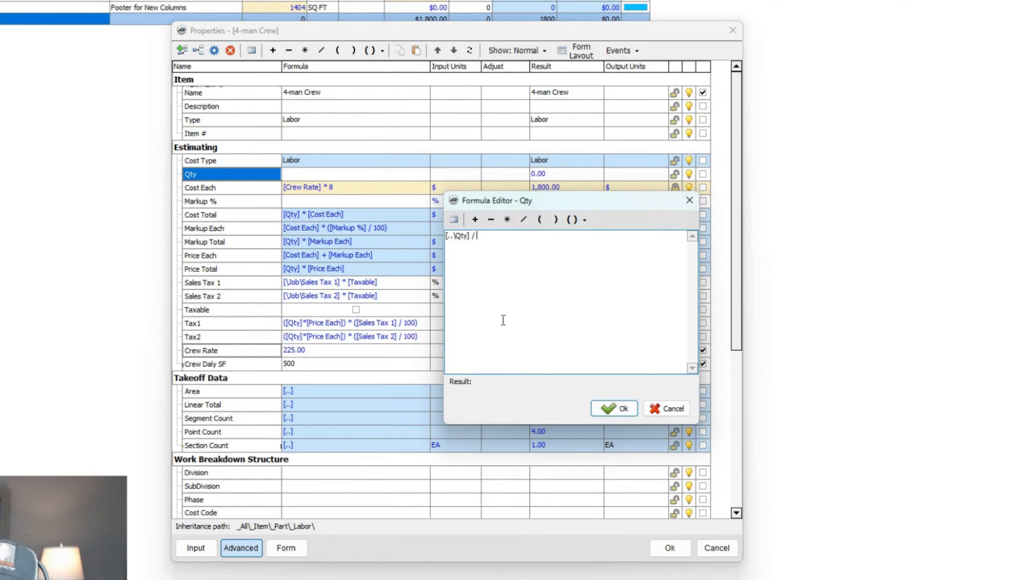
left_click(455, 219)
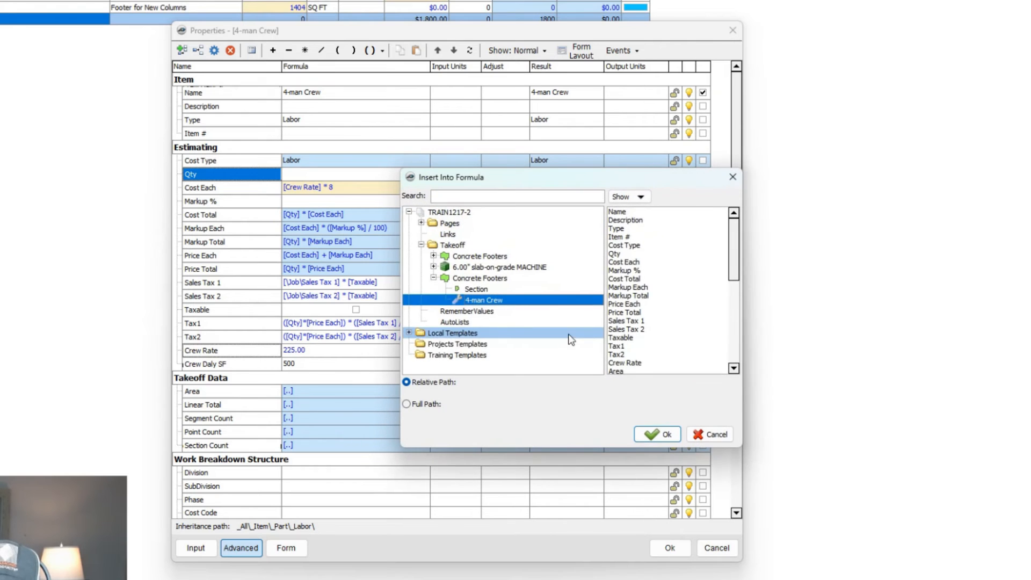
left_click_drag(734, 253, 728, 348)
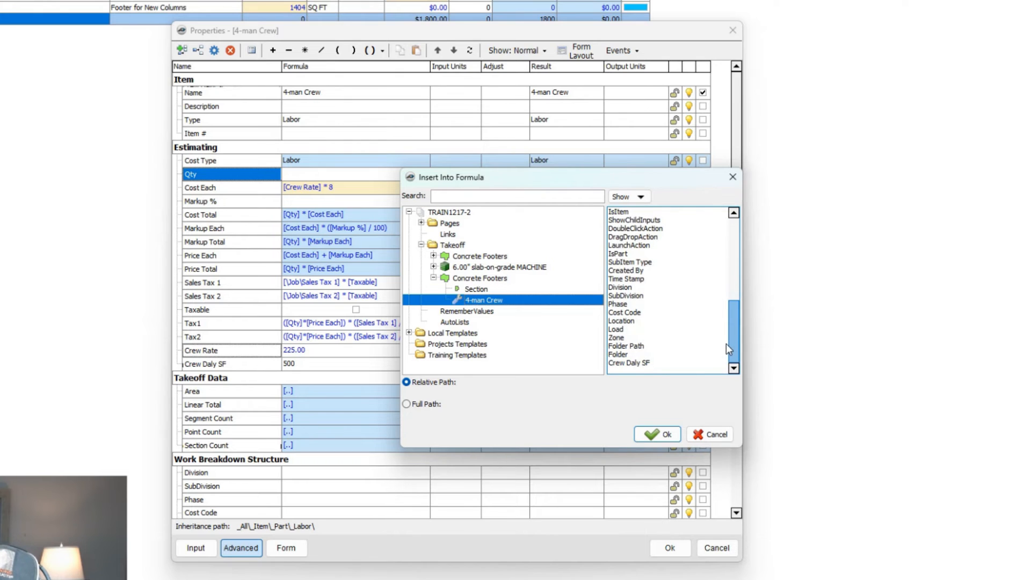
left_click(627, 364)
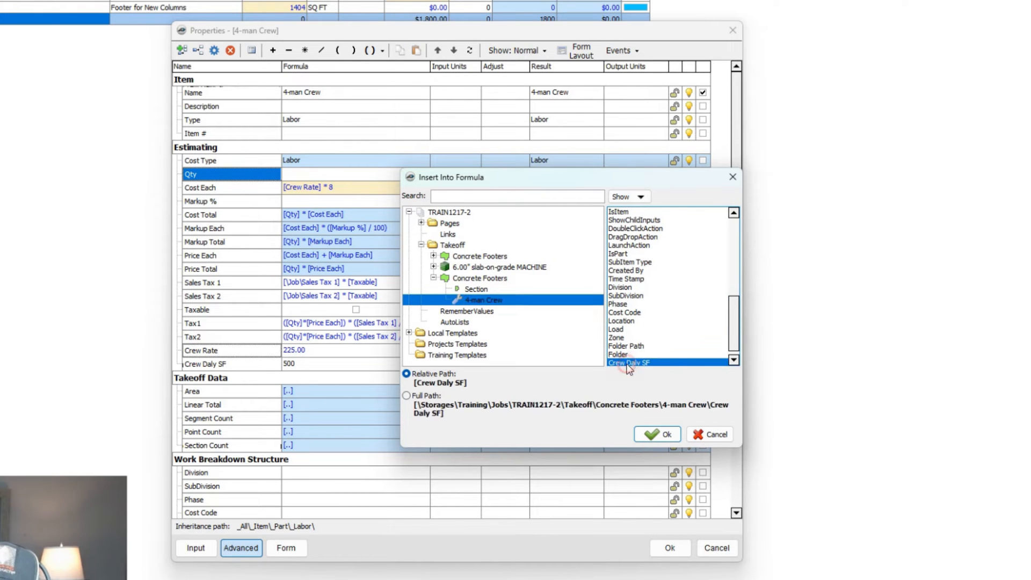
left_click(660, 434)
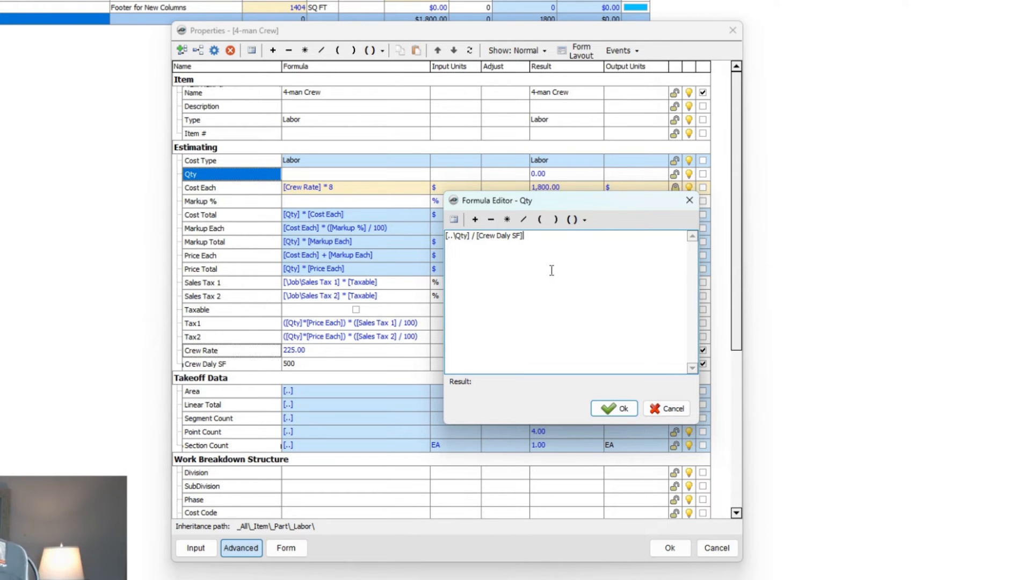
Wrap the Qty formula in the RoundUp function and accept it.
left_click(587, 219)
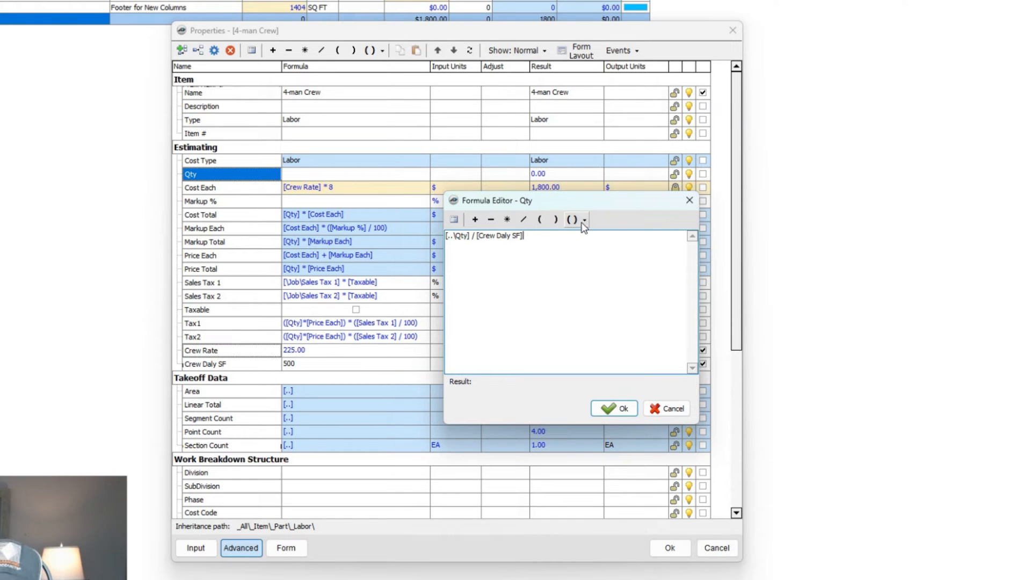
left_click(606, 251)
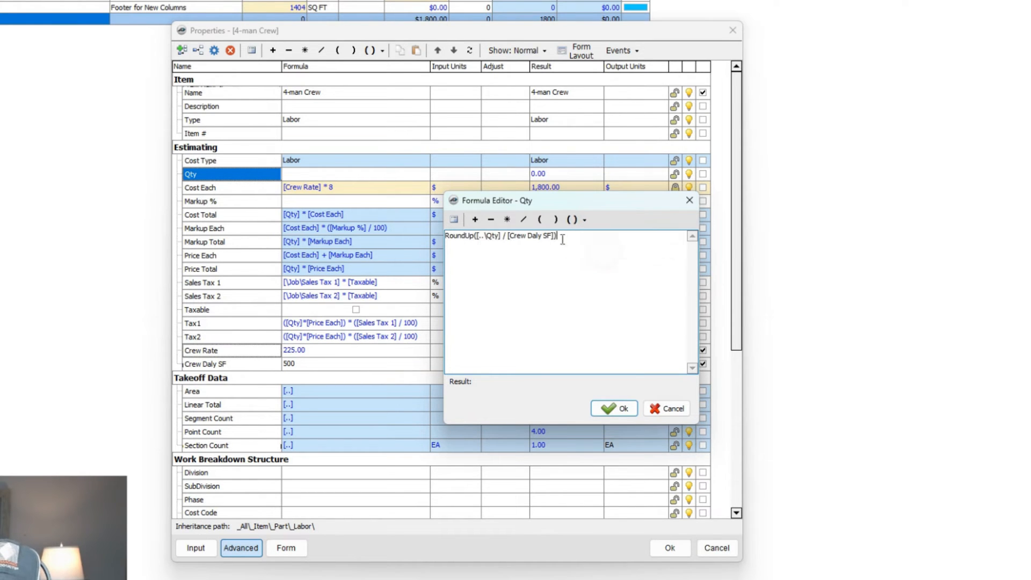
left_click(618, 411)
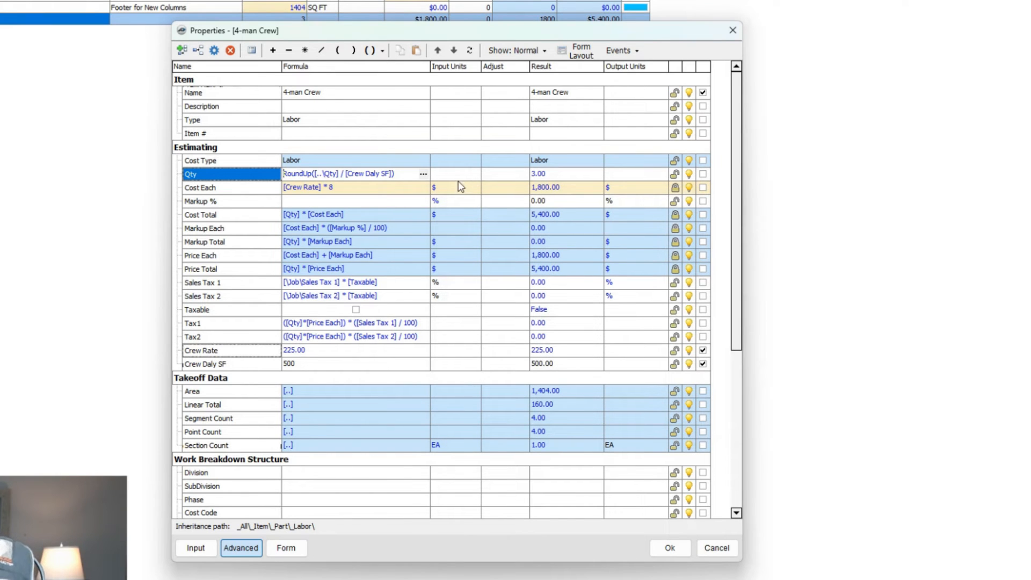
Set the labor part's Qty input and output units to DAYS and save its properties.
left_click(460, 174)
key("Caps_Lock")
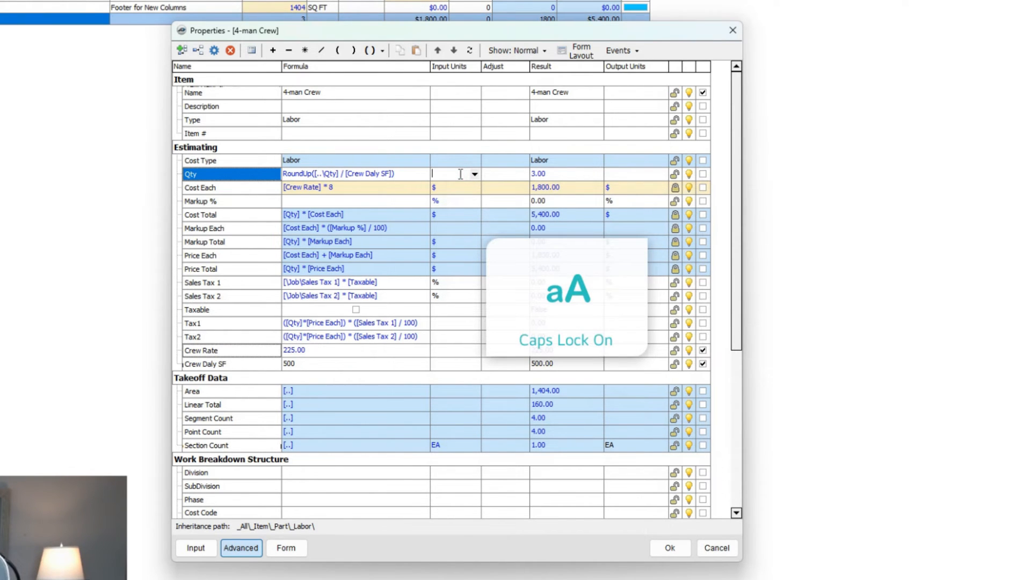
type("DAYS")
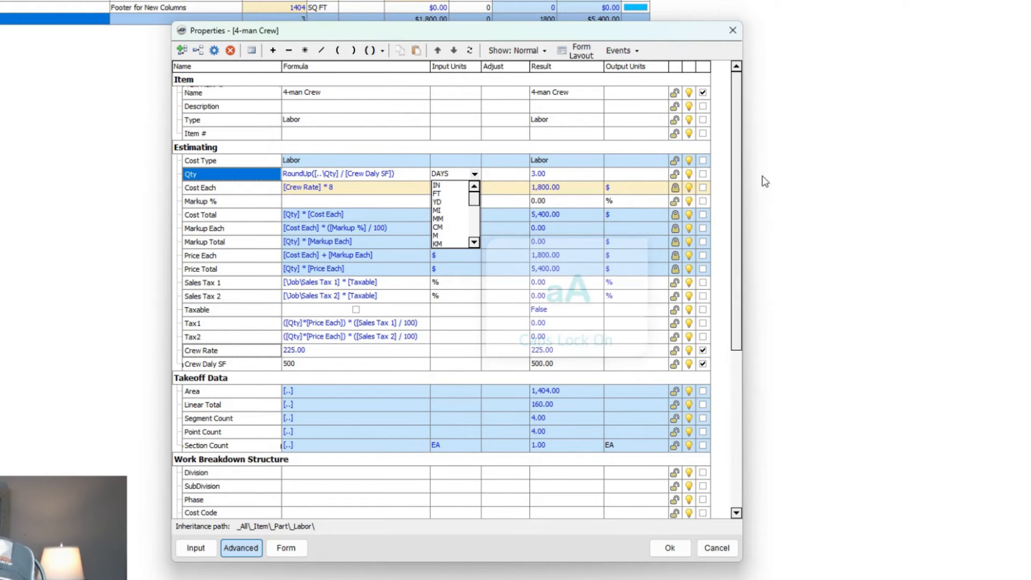
left_click(628, 173)
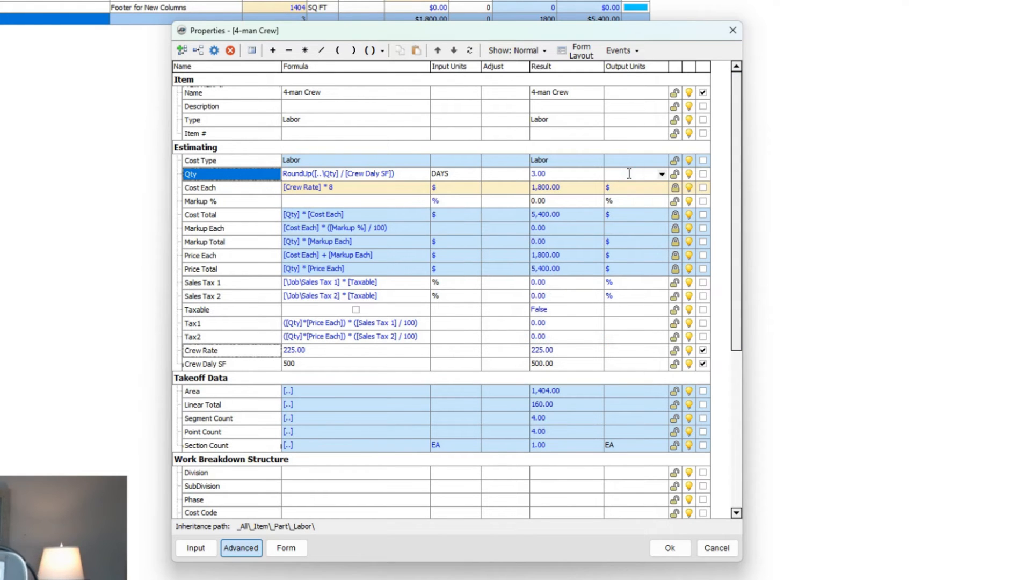
type("DAYS")
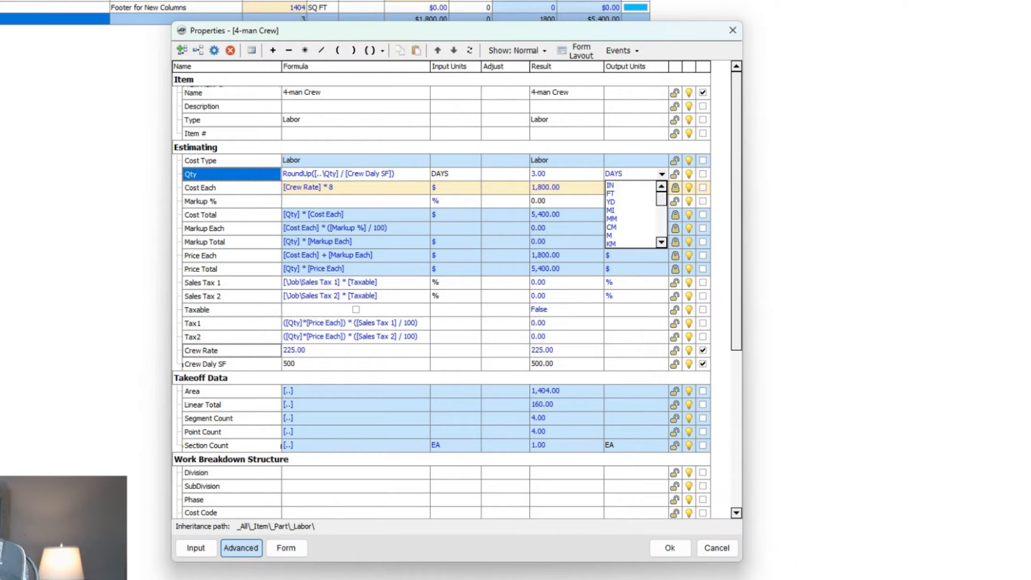
left_click(629, 173)
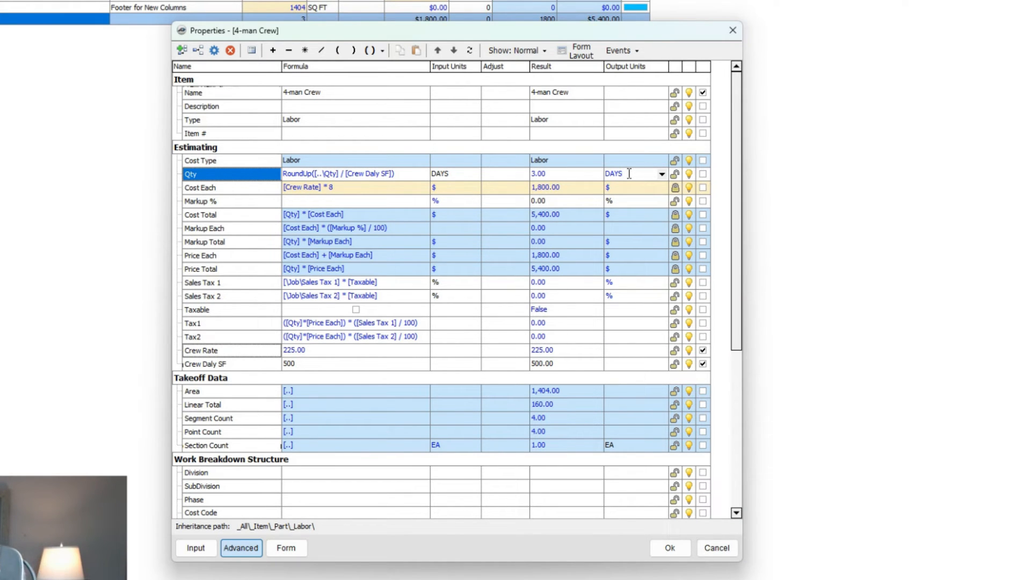
left_click(504, 174)
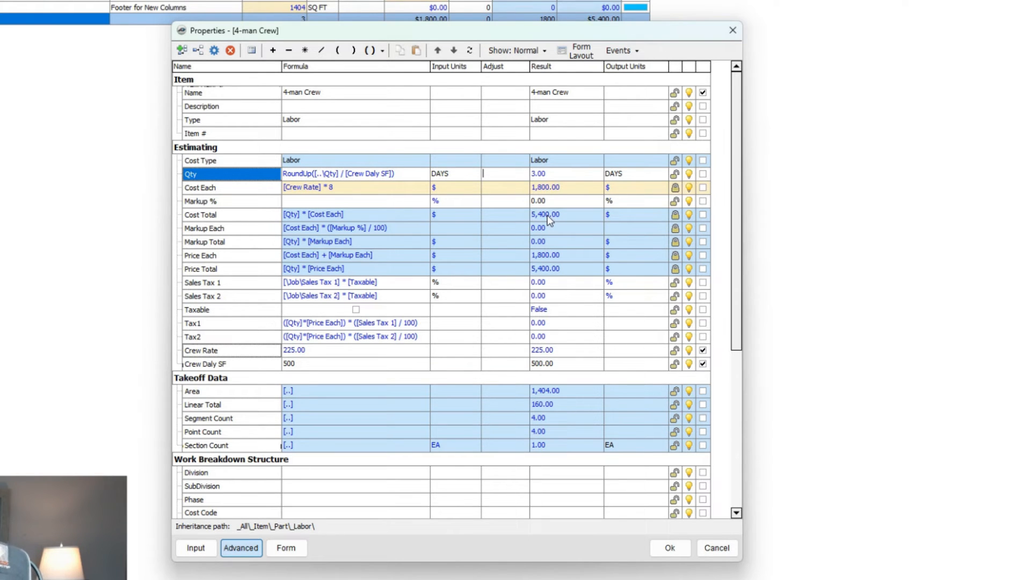
left_click(669, 544)
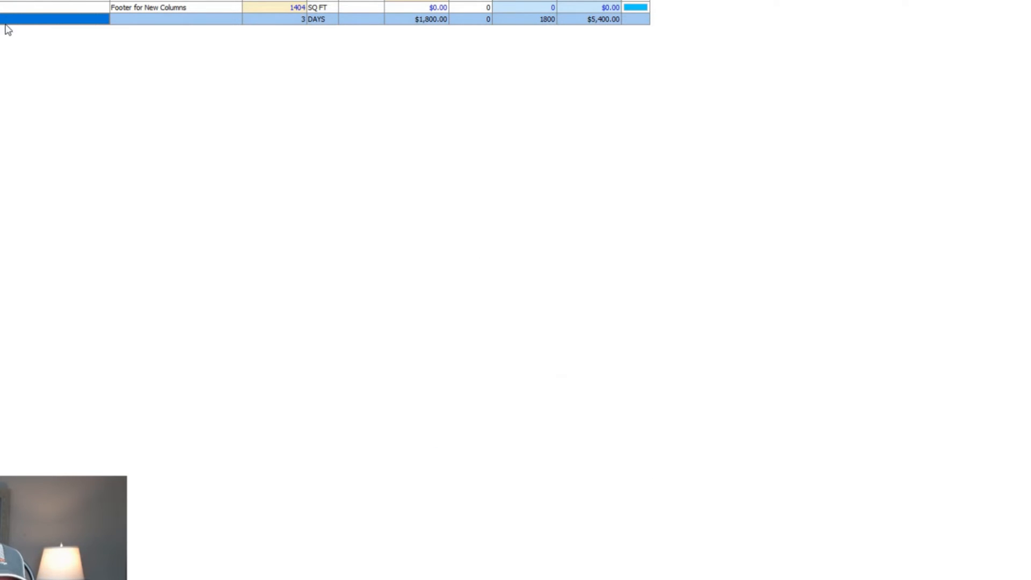
Add a new Material part with the Concrete Footers takeoff for the new columns selected.
left_click(256, 7)
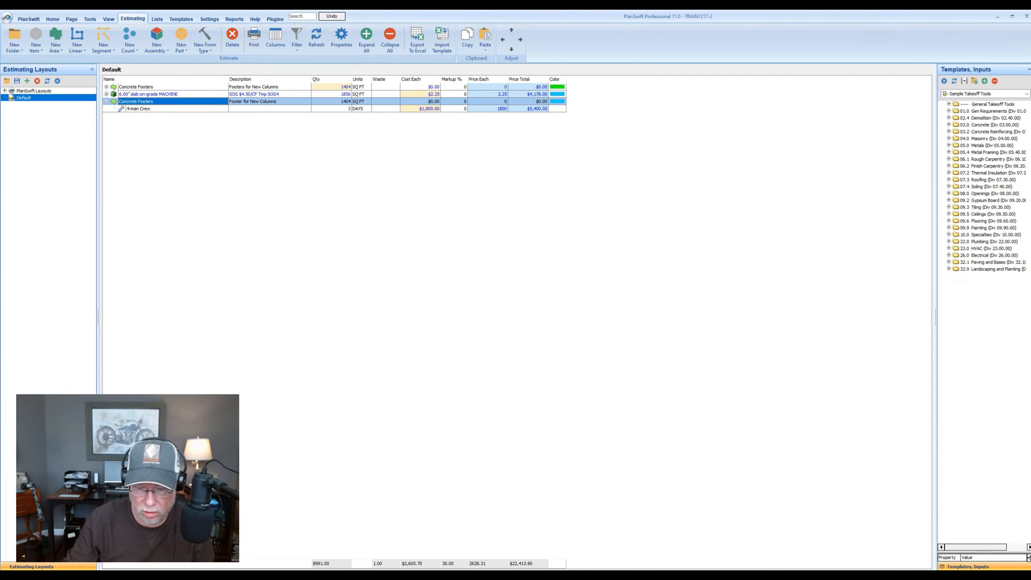
left_click(492, 575)
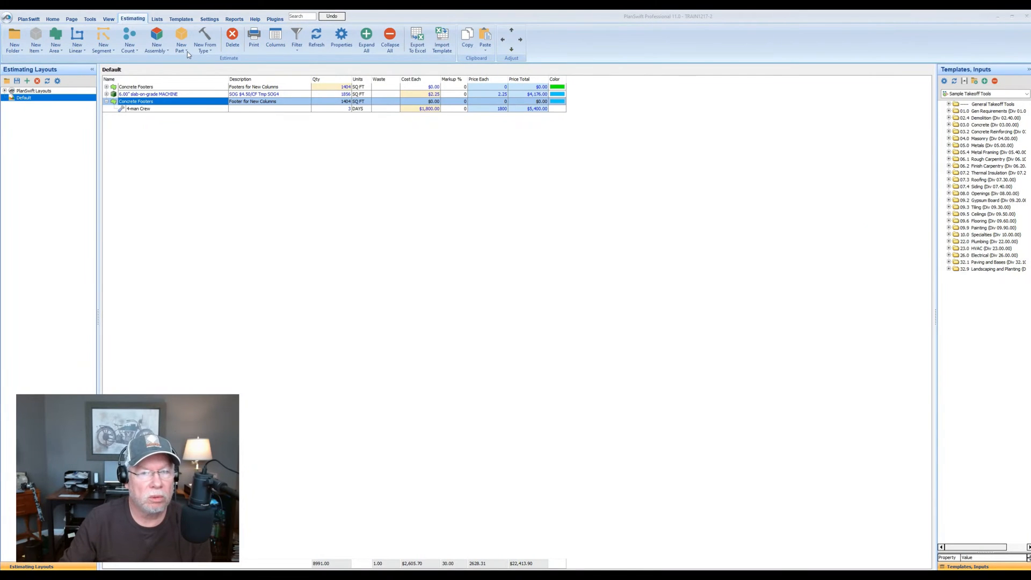
left_click(184, 49)
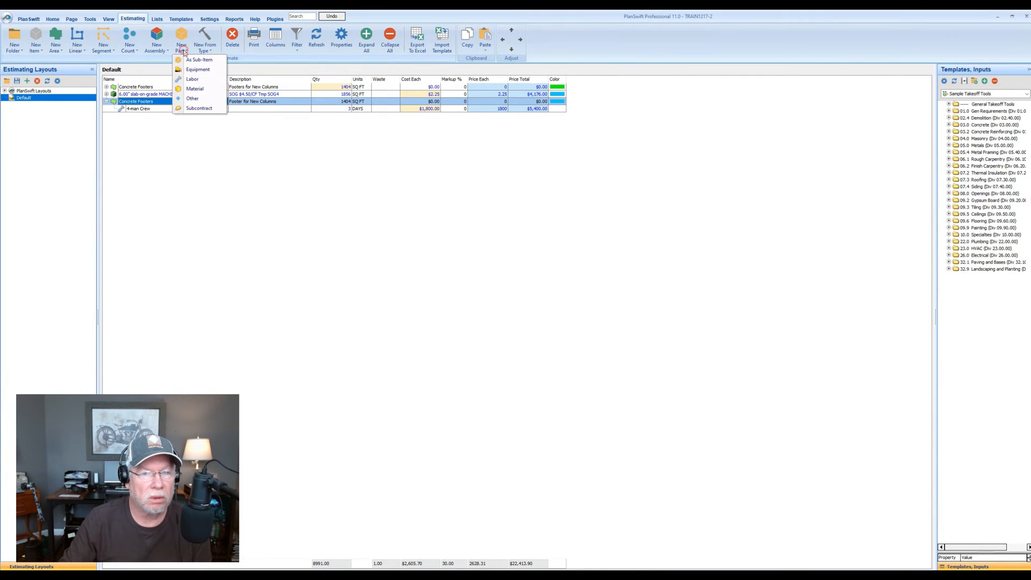
left_click(195, 89)
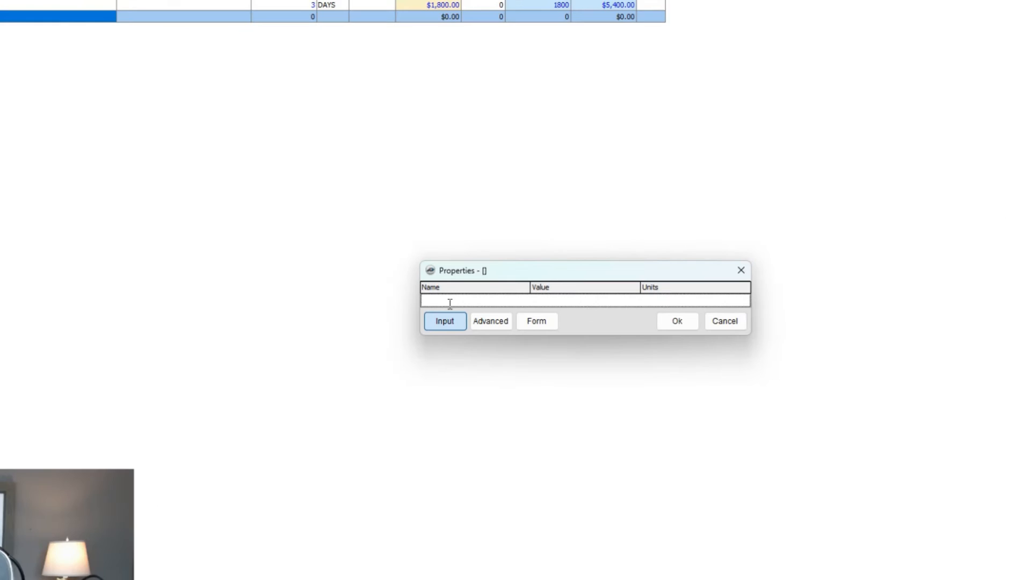
Name the new material part Ready Mix Concrete.
type("mAT")
key("BackSpace")
key("BackSpace")
key("BackSpace")
key("Caps_Lock")
type("Ready")
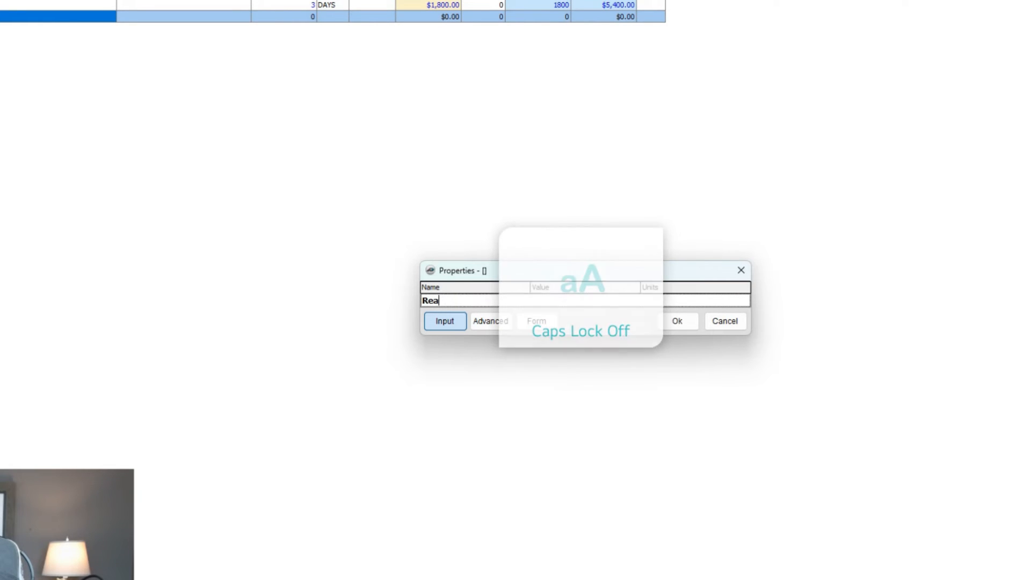
key("BackSpace")
type("dy Mix Concrete")
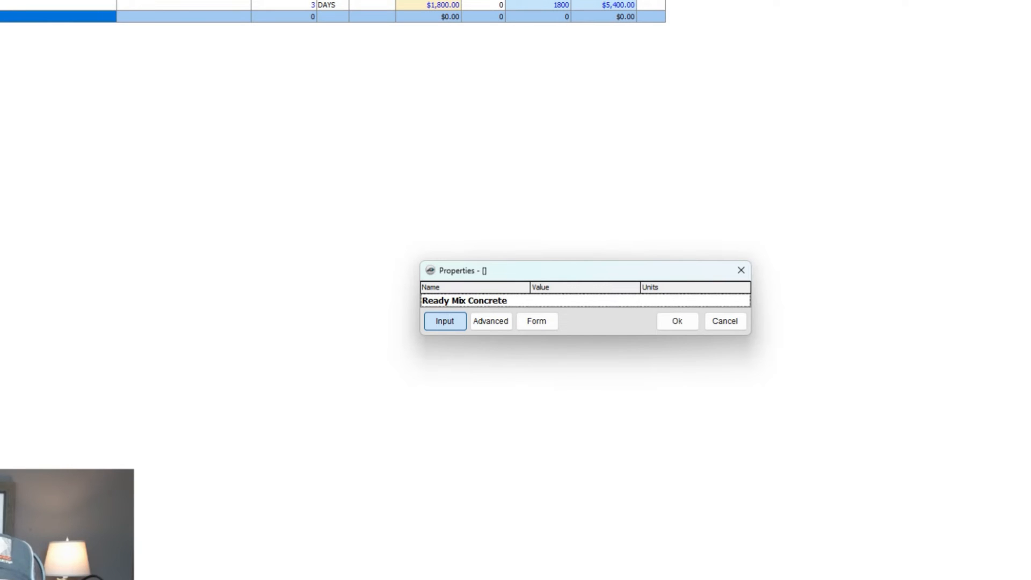
Save the Ready Mix Concrete part and indent it beneath the Concrete Footers takeoff, alongside the 4-man Crew.
left_click(495, 324)
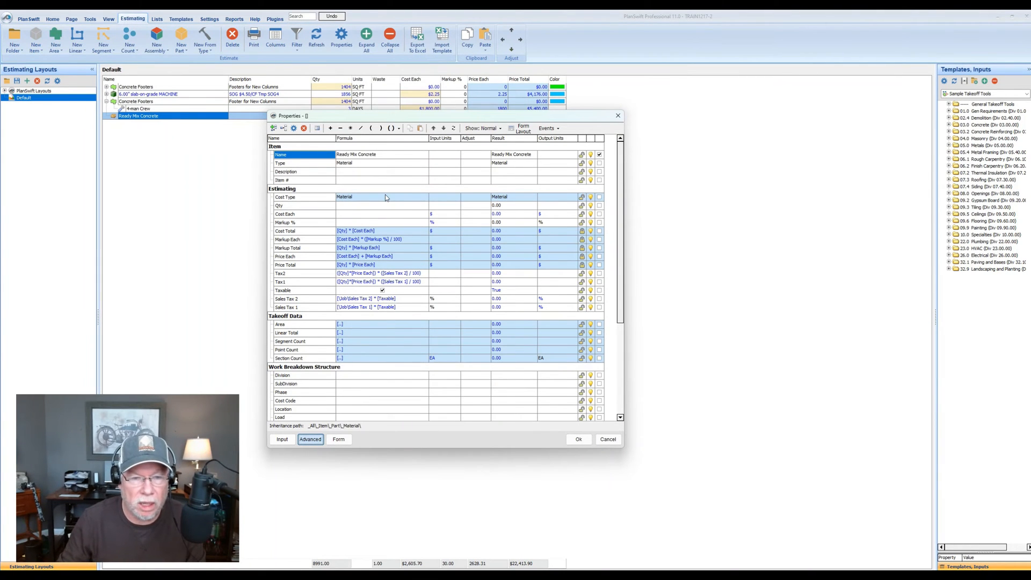
left_click(318, 209)
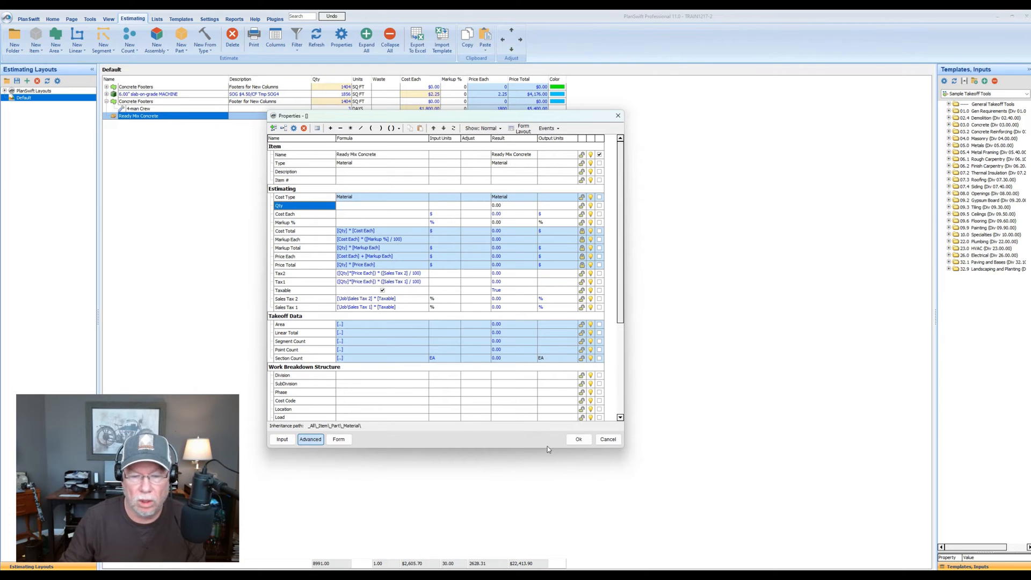
left_click(579, 440)
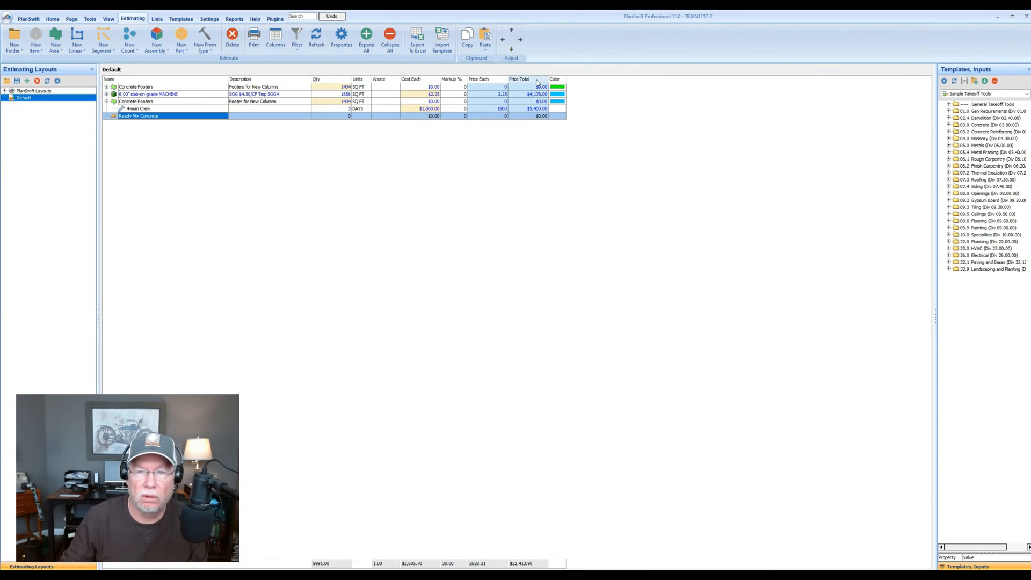
left_click(519, 40)
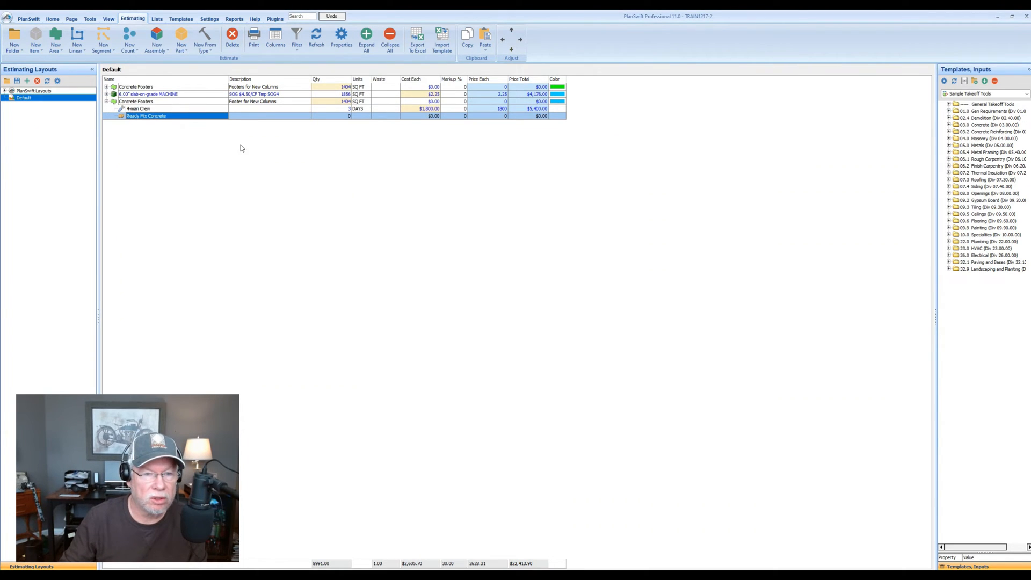
Start Ready Mix Concrete's Qty formula with the parent Concrete Footers takeoff's quantity, [..\Qty], as a relative path.
double_click(151, 116)
left_click(458, 303)
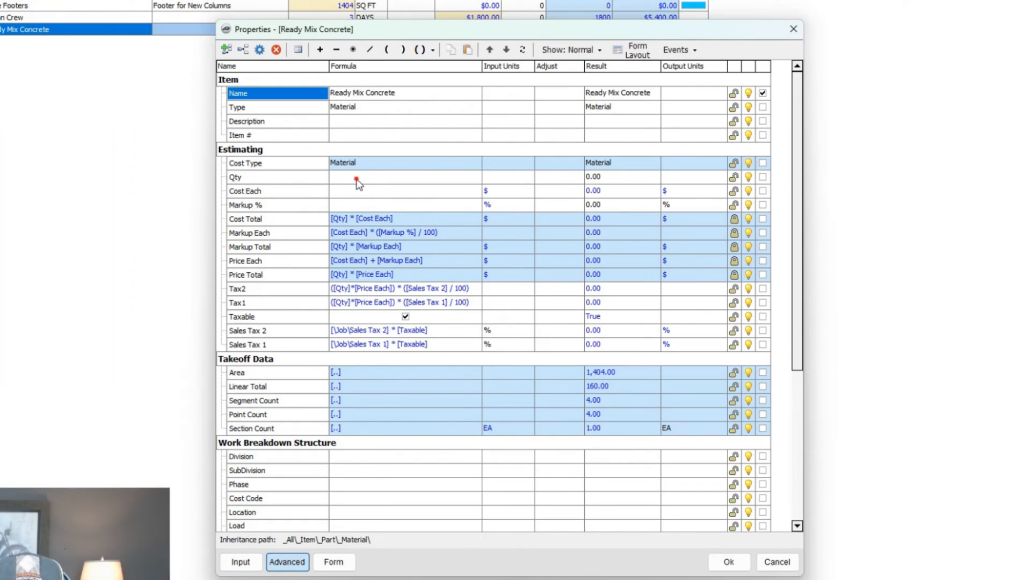
left_click(356, 179)
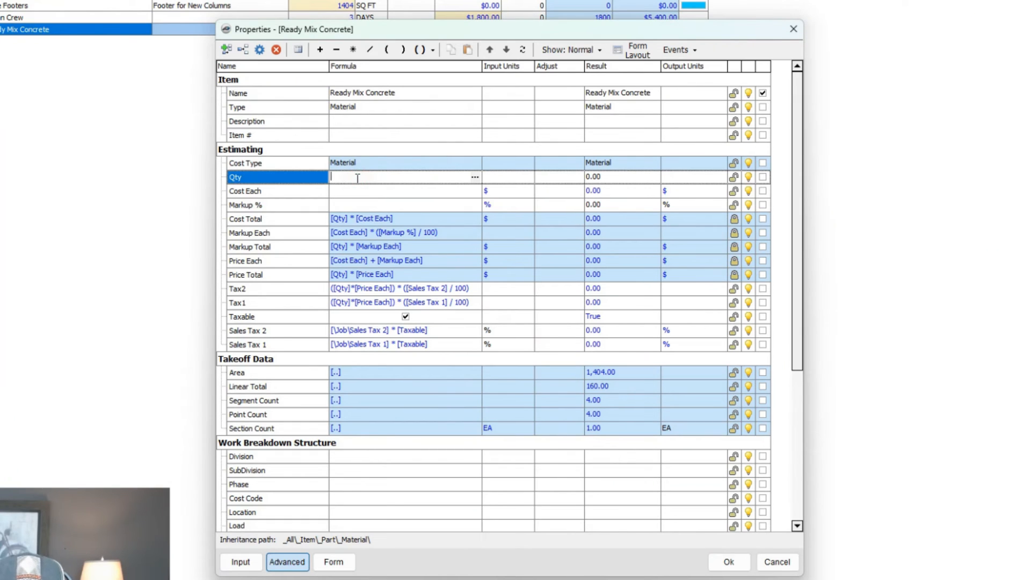
left_click(476, 179)
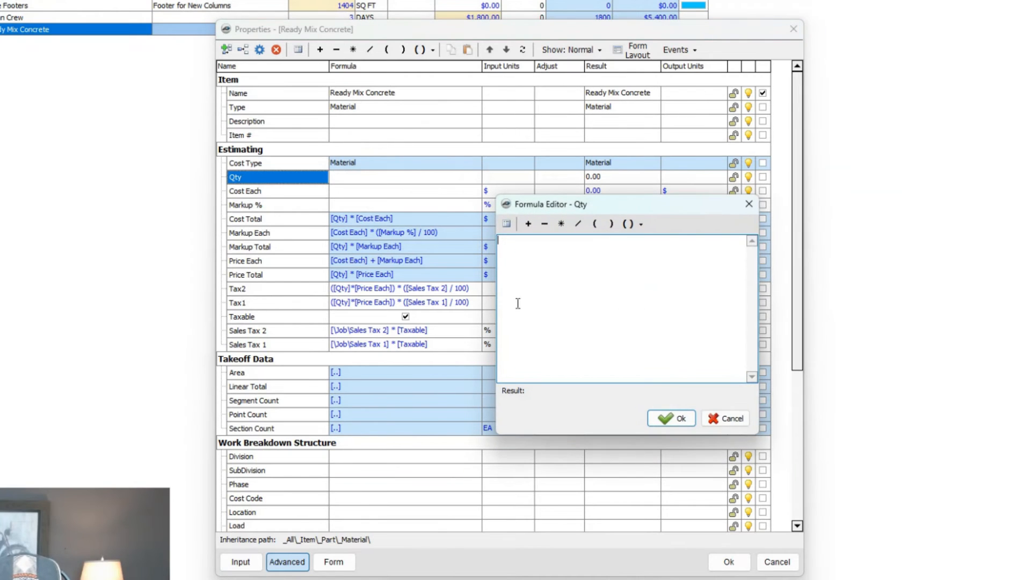
left_click(503, 224)
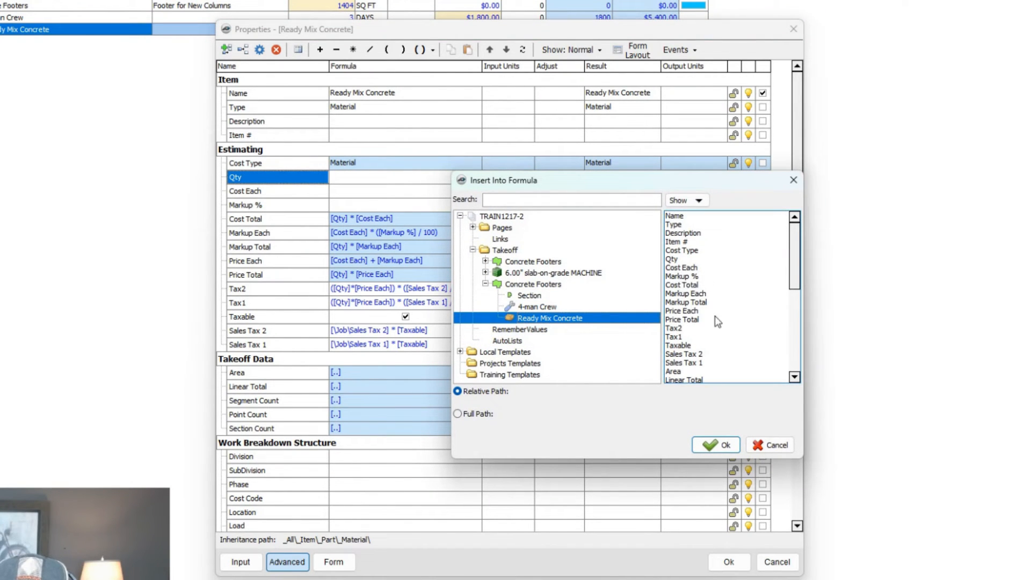
left_click(519, 286)
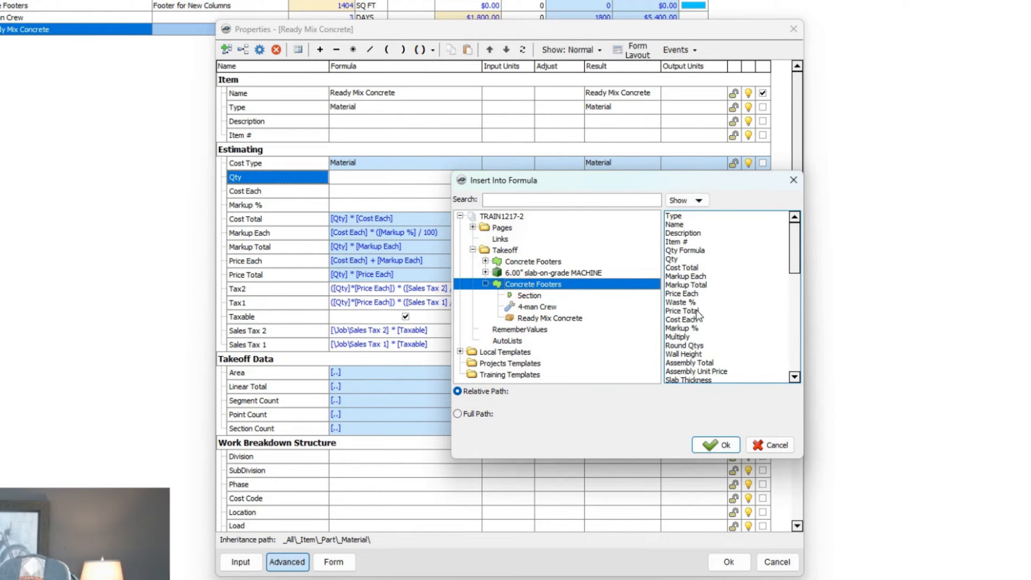
left_click(673, 260)
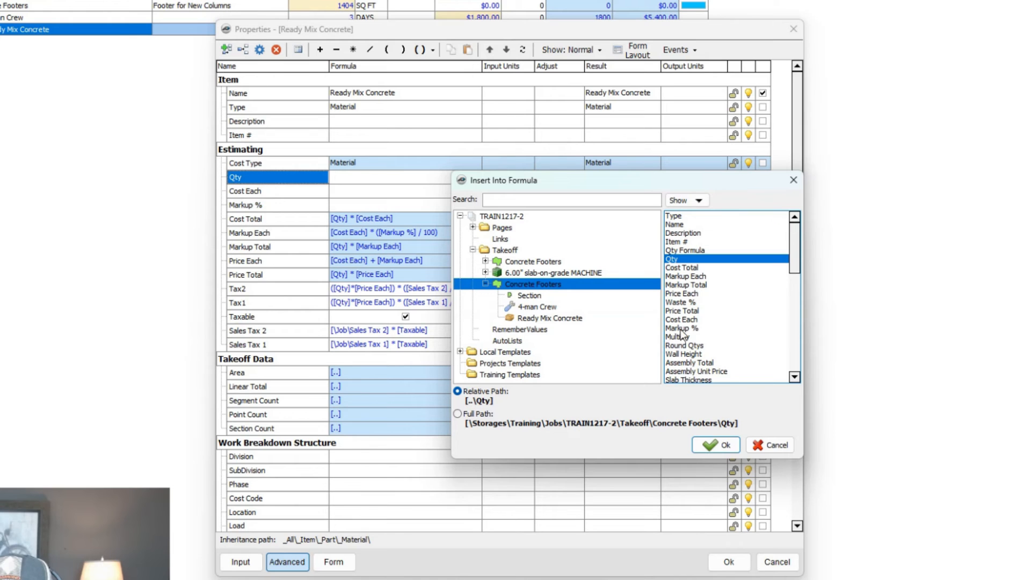
left_click(715, 448)
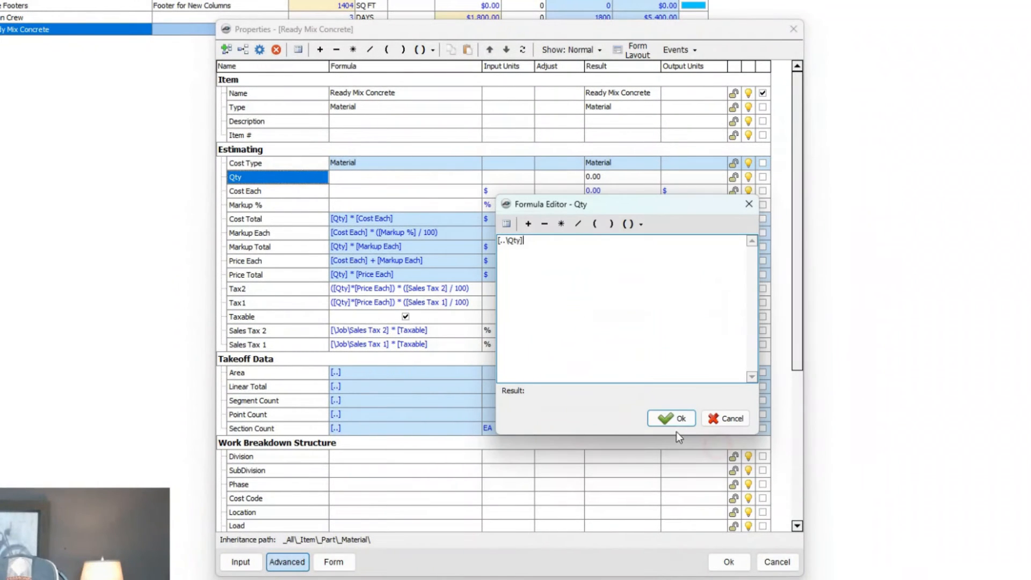
Multiply the Qty formula by the parent Concrete Footers takeoff's [..\Slab Thickness] property.
left_click(562, 224)
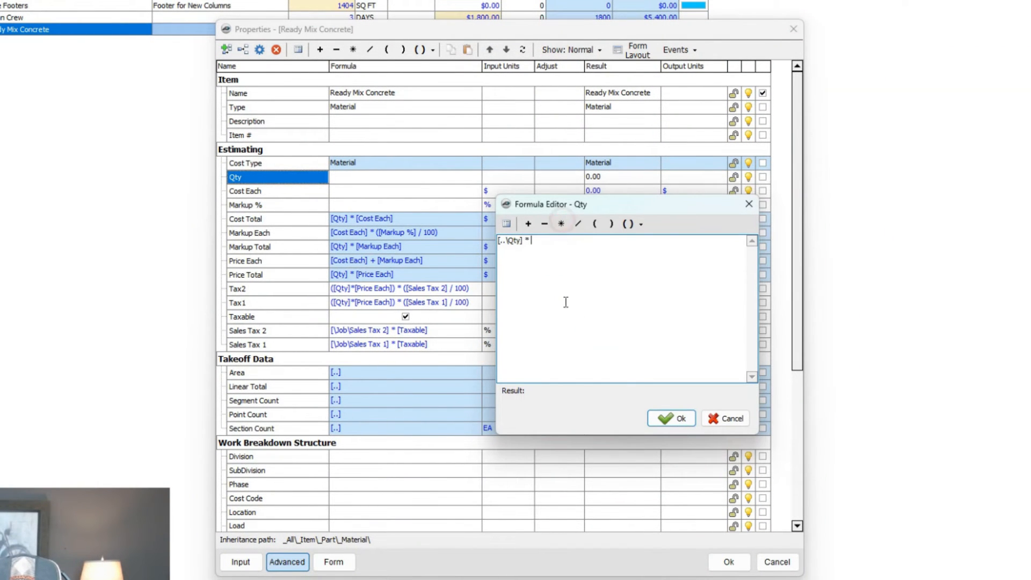
left_click(506, 223)
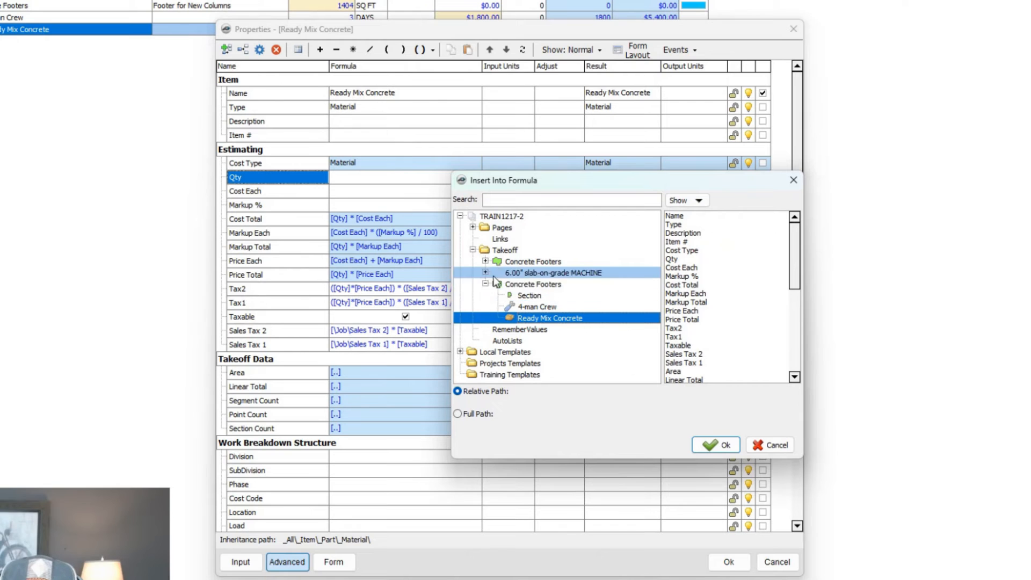
left_click(533, 284)
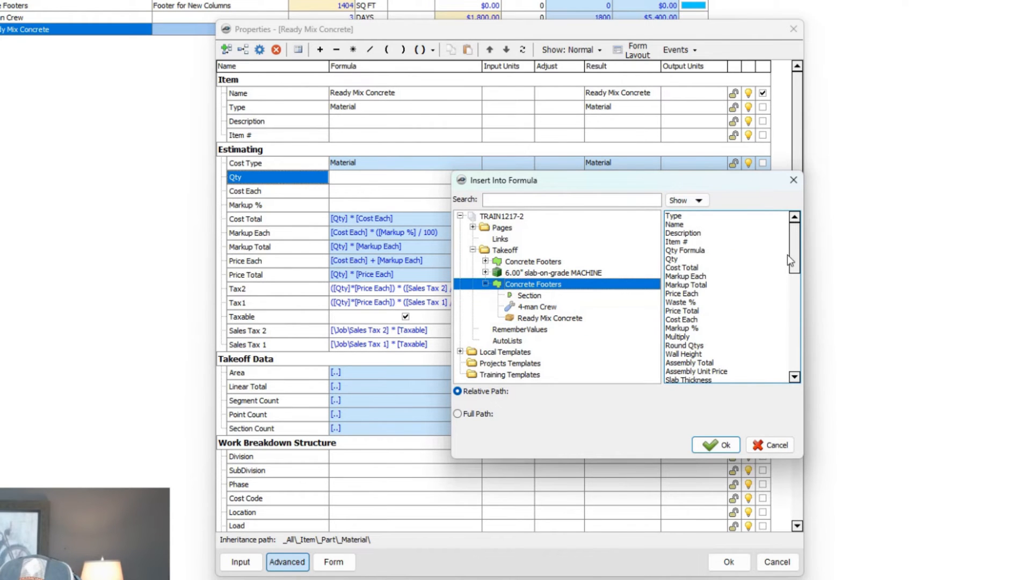
left_click_drag(794, 249, 796, 273)
left_click(698, 319)
left_click(725, 445)
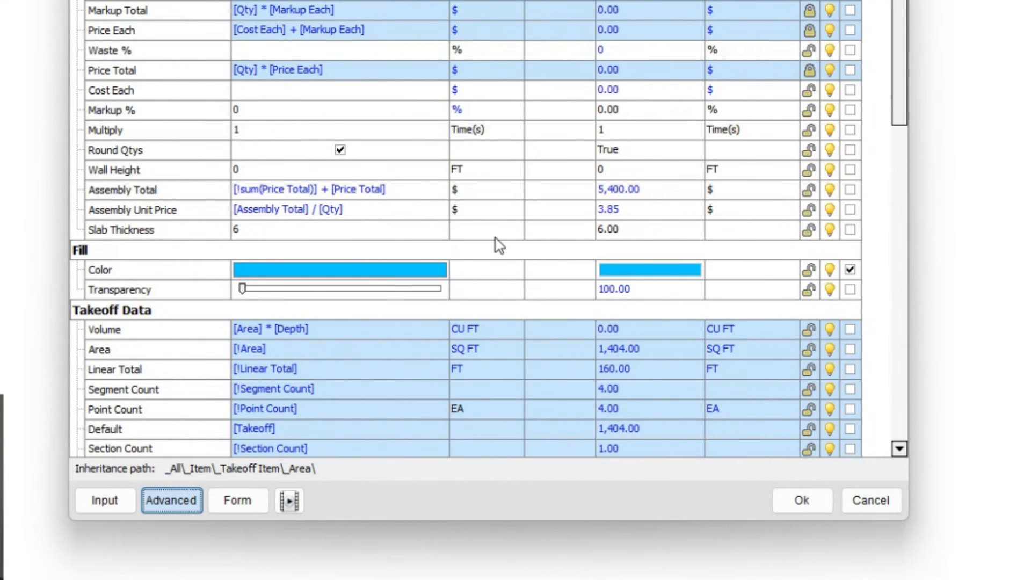
Set the Concrete Footers takeoff's Slab Thickness input units to IN and output units to FT, and save its properties.
left_click(484, 235)
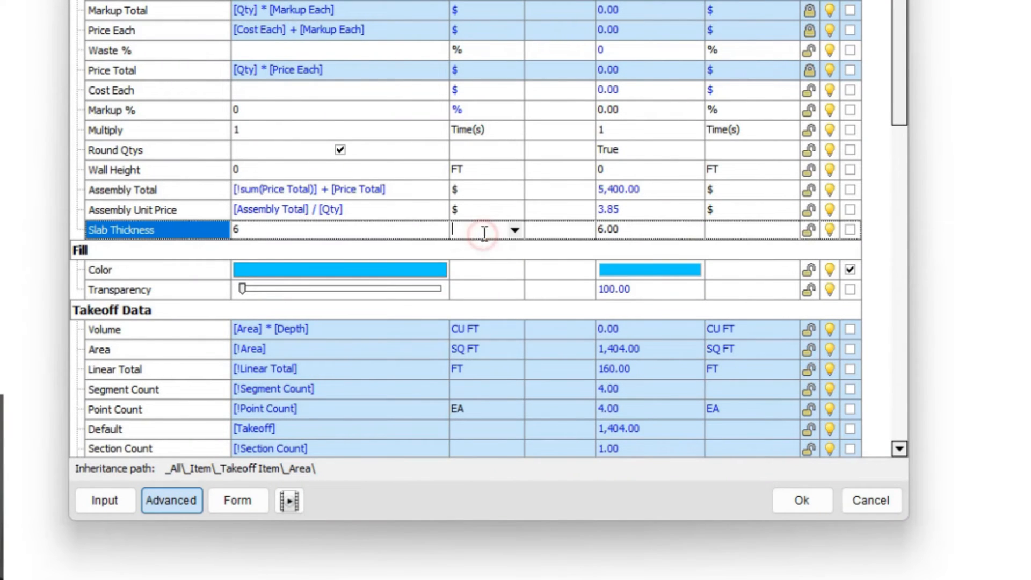
left_click(514, 230)
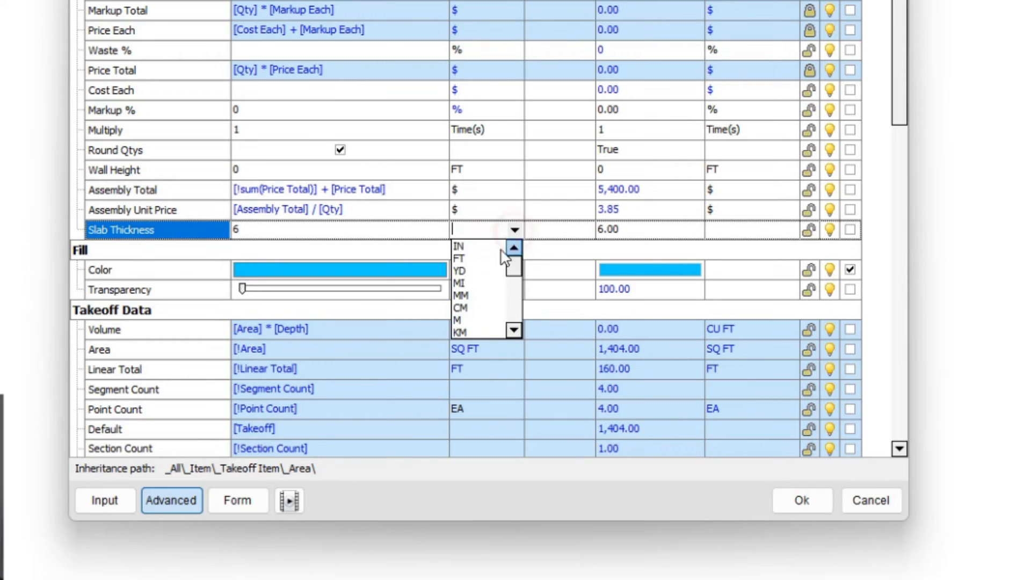
left_click(485, 248)
left_click(741, 232)
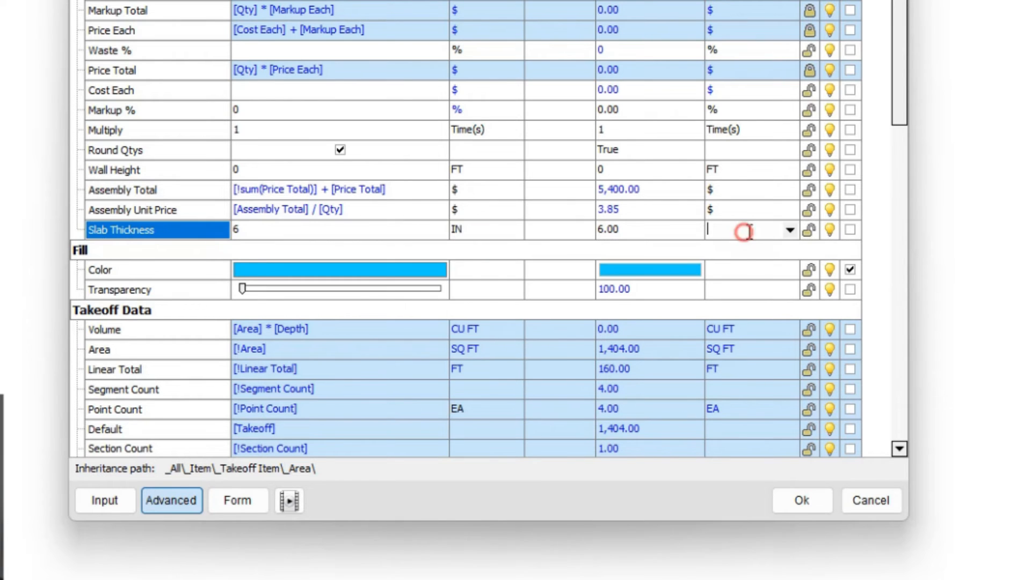
left_click(790, 231)
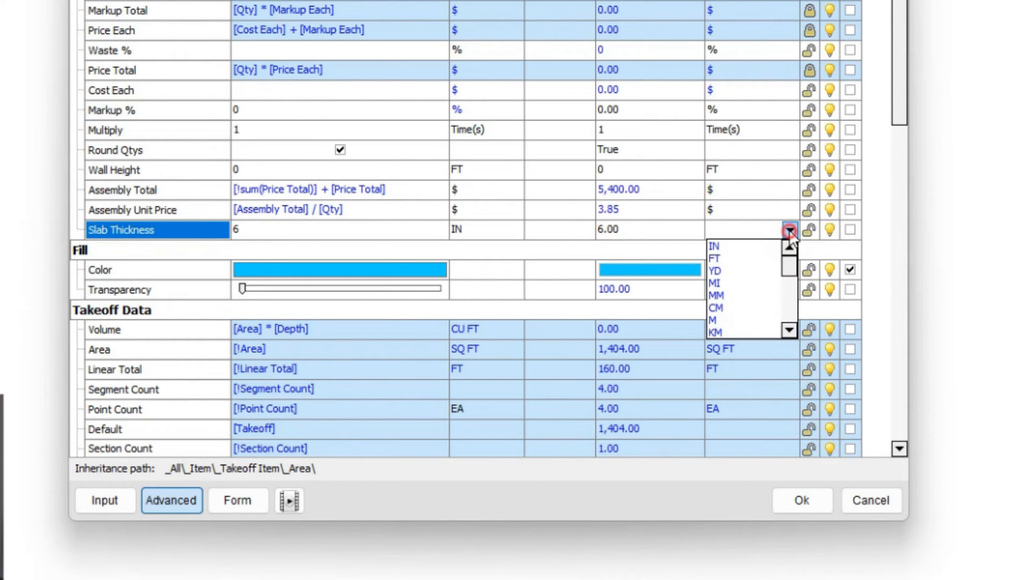
left_click(760, 259)
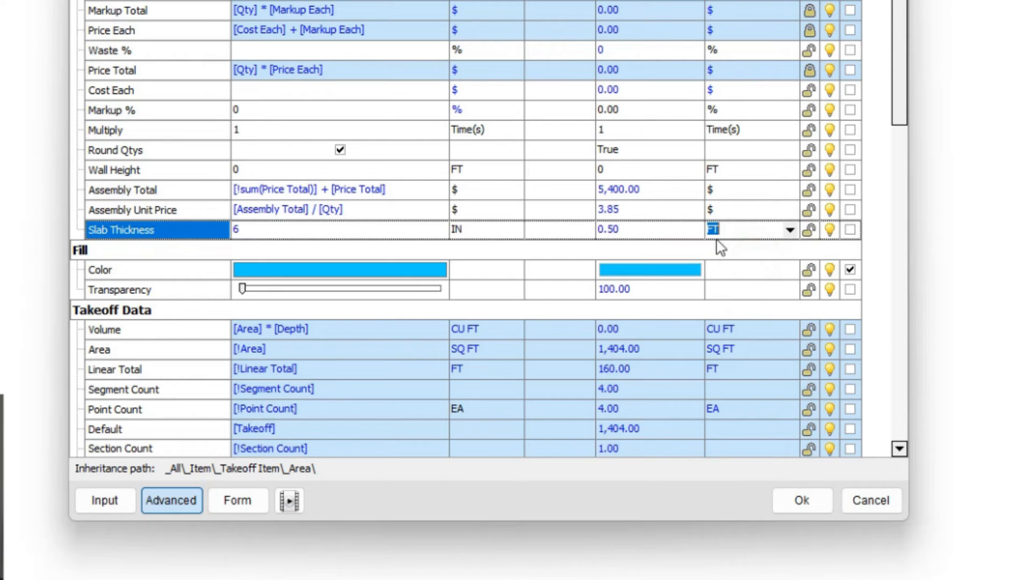
left_click(800, 500)
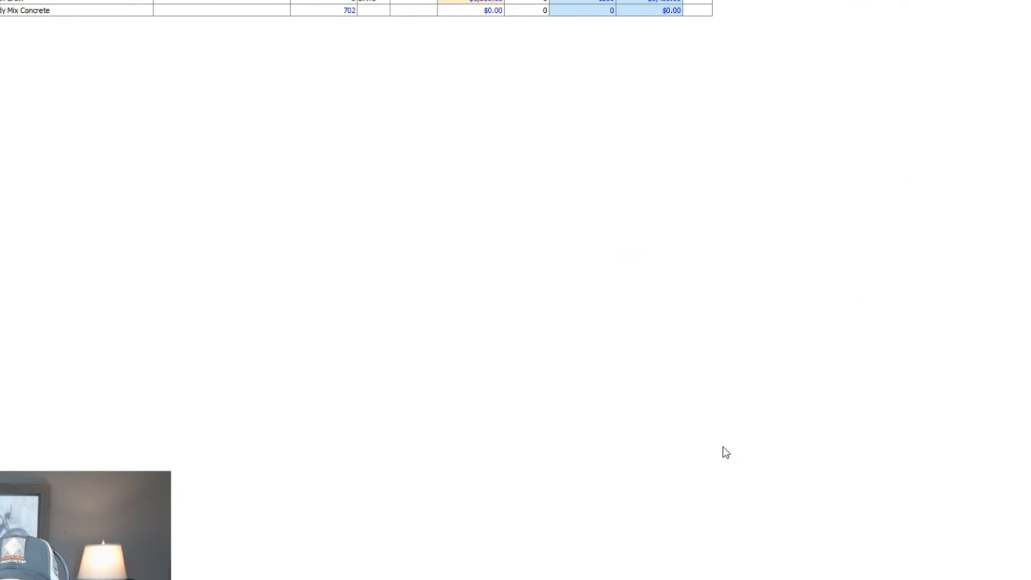
Reopen Ready Mix Concrete's Qty formula and divide it by 27.
left_click(94, 11)
double_click(95, 10)
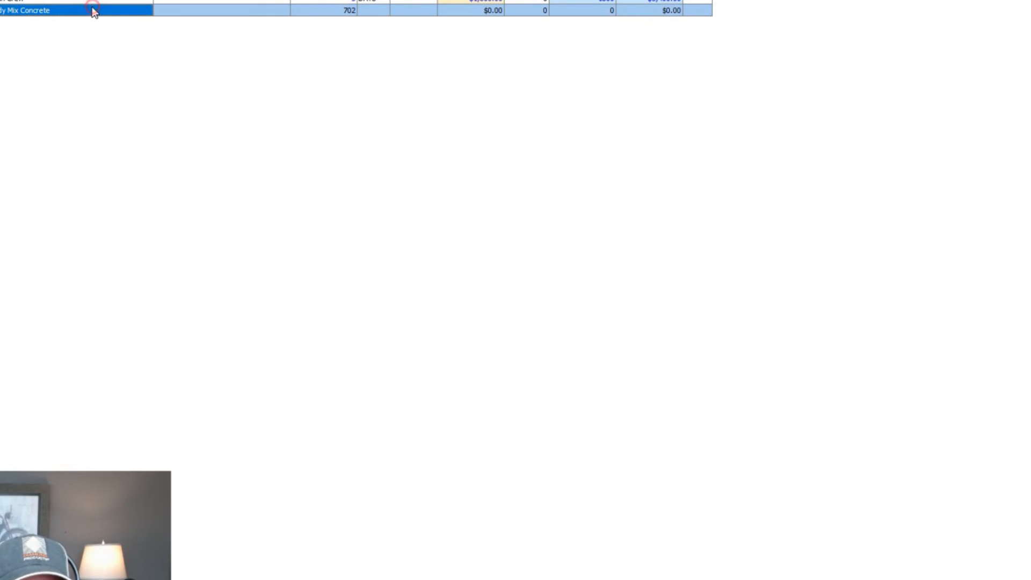
left_click(545, 323)
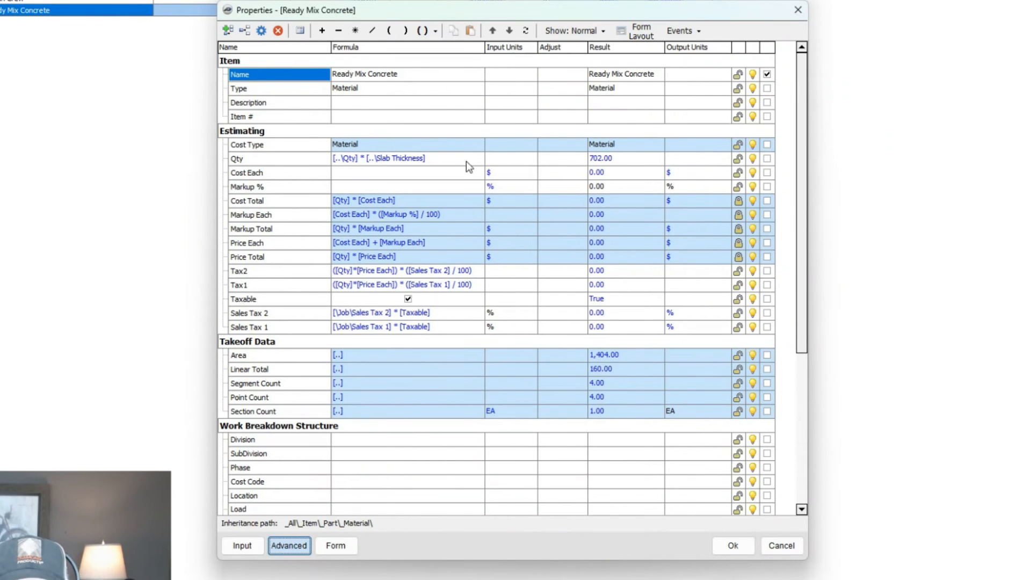
left_click(447, 157)
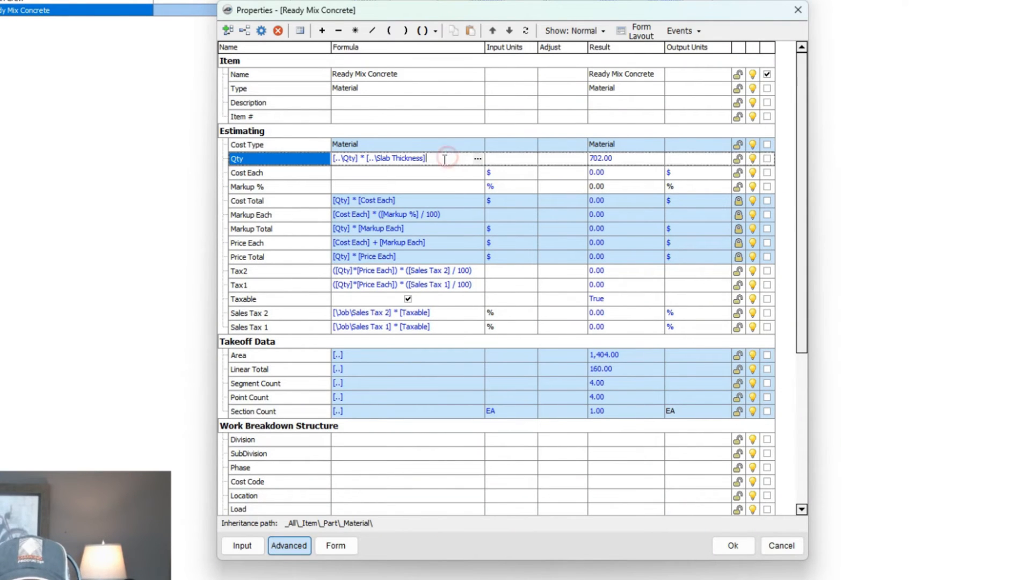
left_click(478, 159)
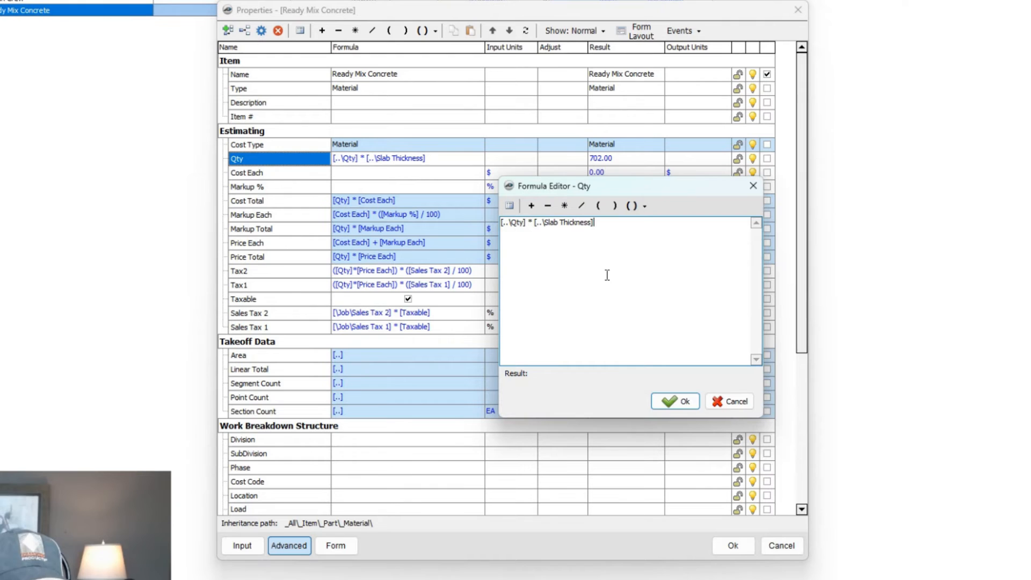
left_click(582, 205)
type("27")
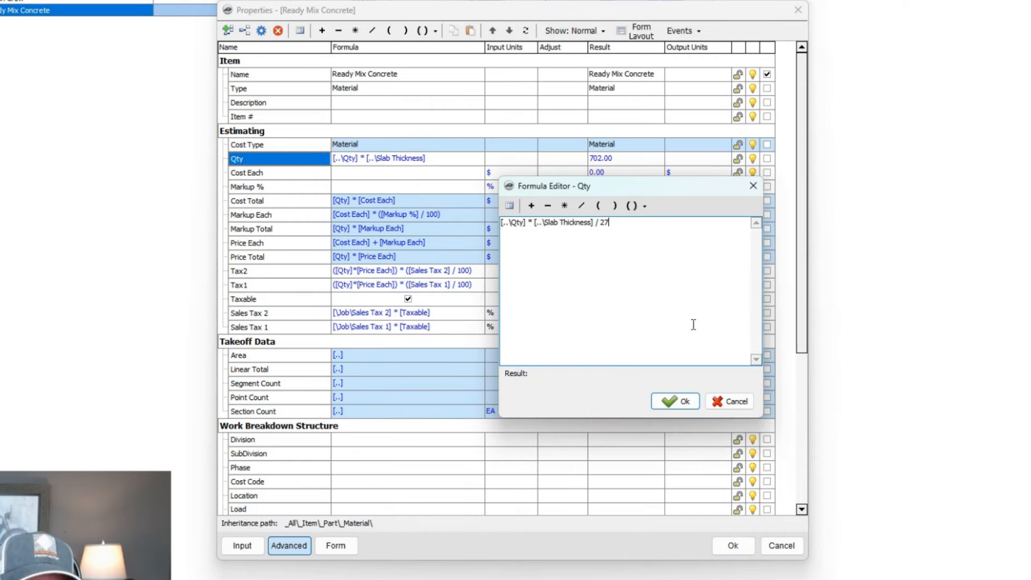
Wrap Ready Mix Concrete's Qty formula in the RoundUp function and accept it.
left_click(646, 206)
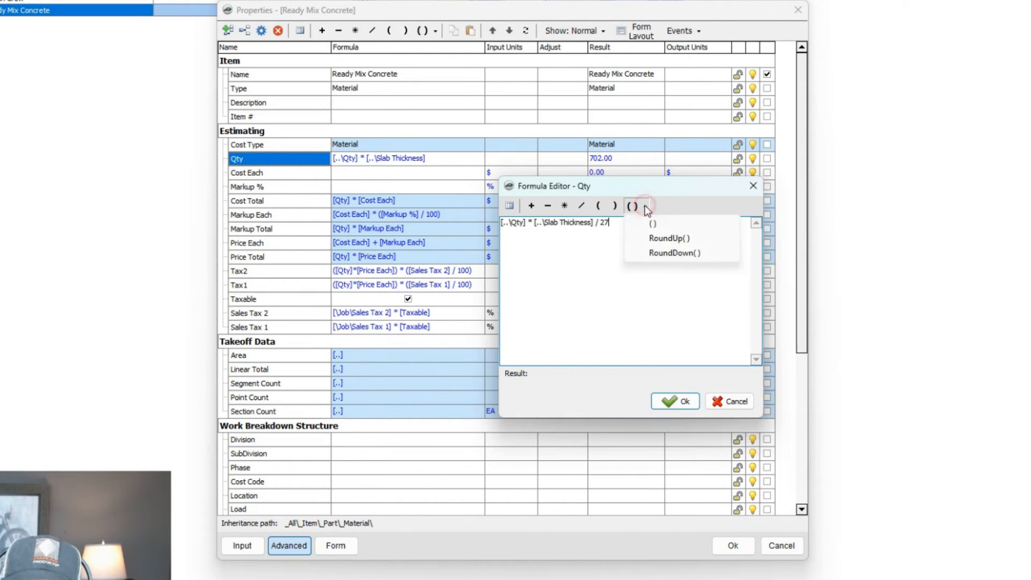
left_click(661, 238)
left_click(689, 402)
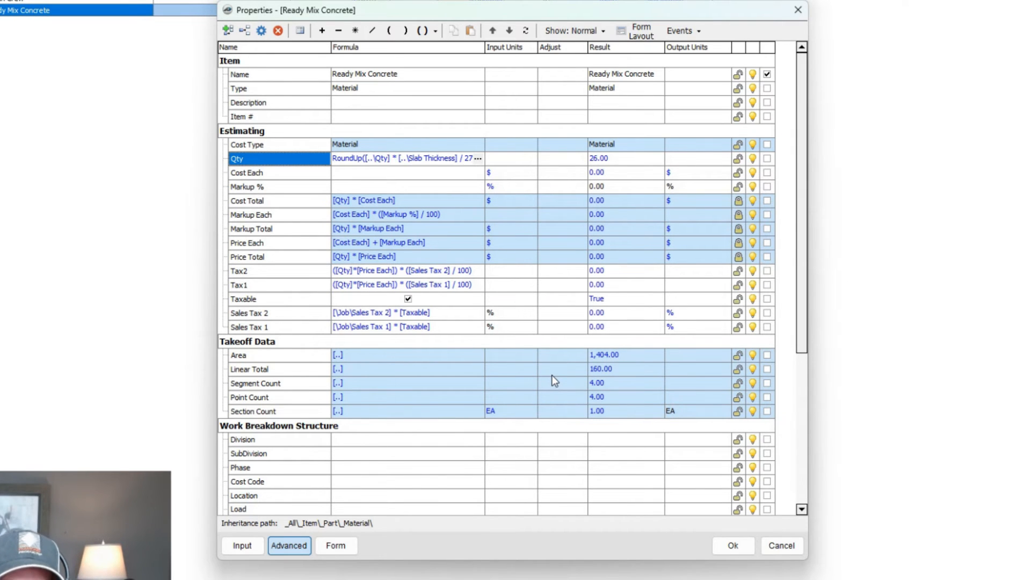
Set the units of Ready Mix Concrete's Qty property to CU YD.
left_click(524, 159)
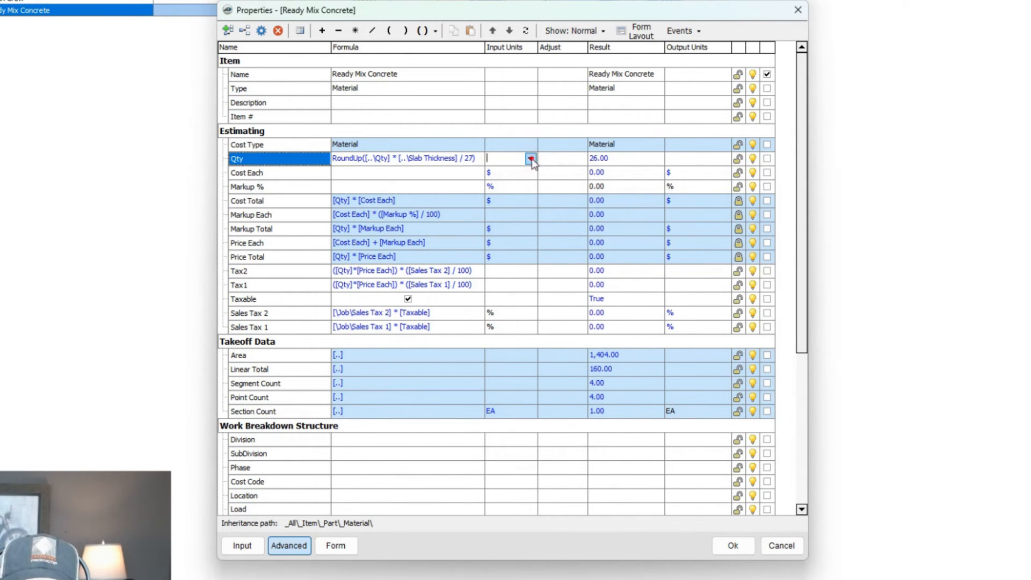
left_click(530, 158)
left_click_drag(529, 186, 532, 228)
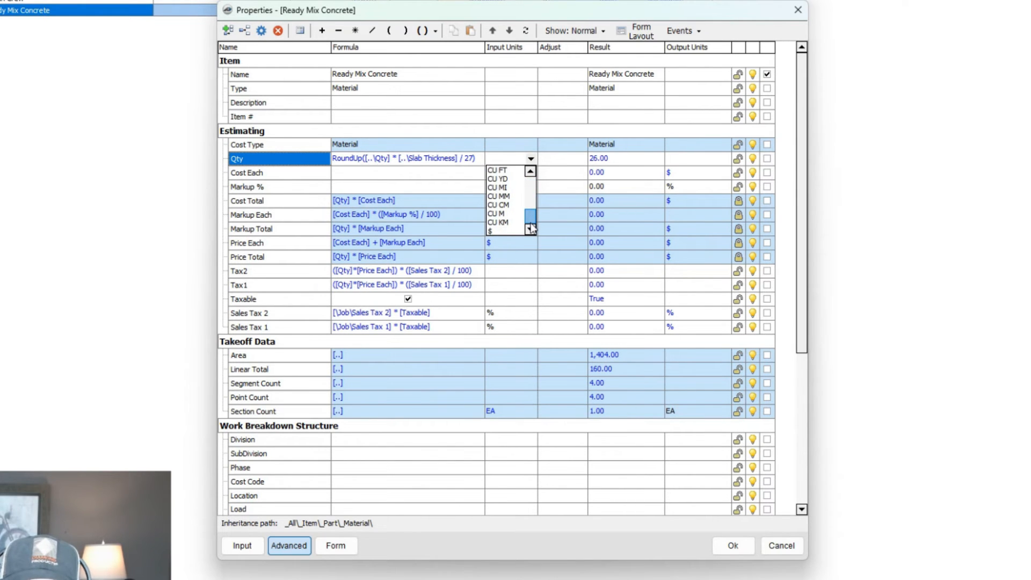
left_click(498, 188)
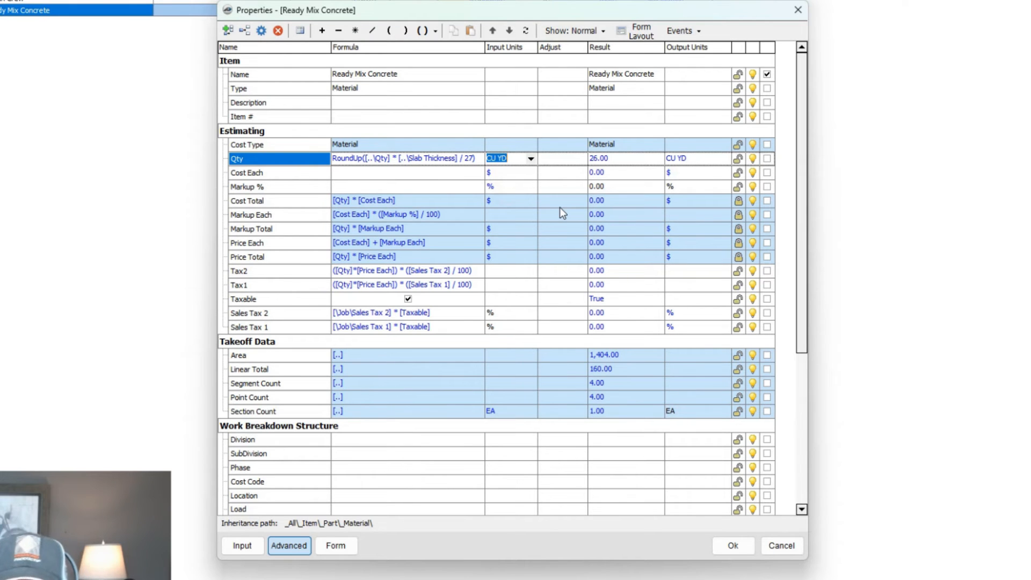
Set Ready Mix Concrete's Cost Each to 150.00 and mark that property as an input.
left_click(417, 173)
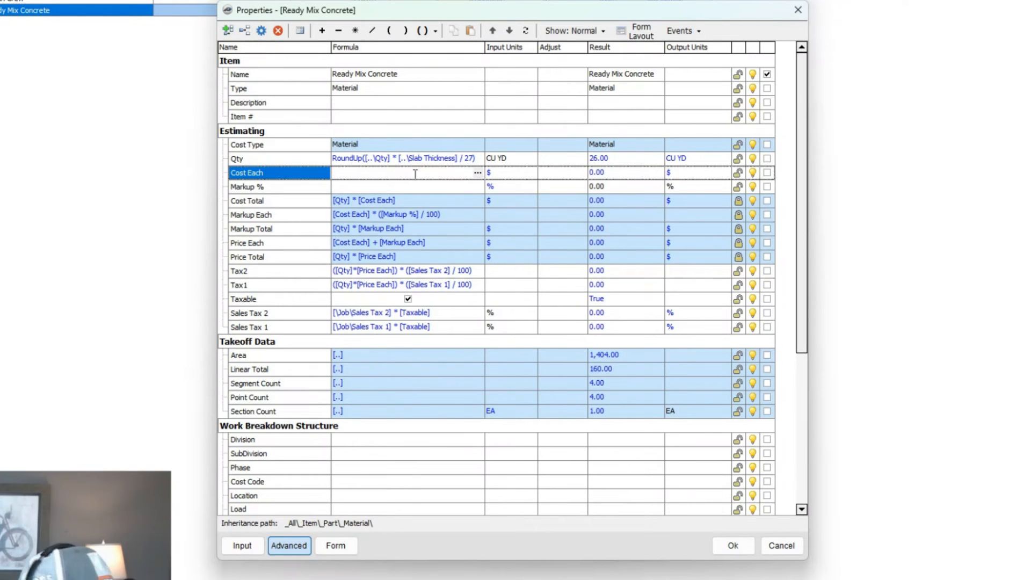
type("15")
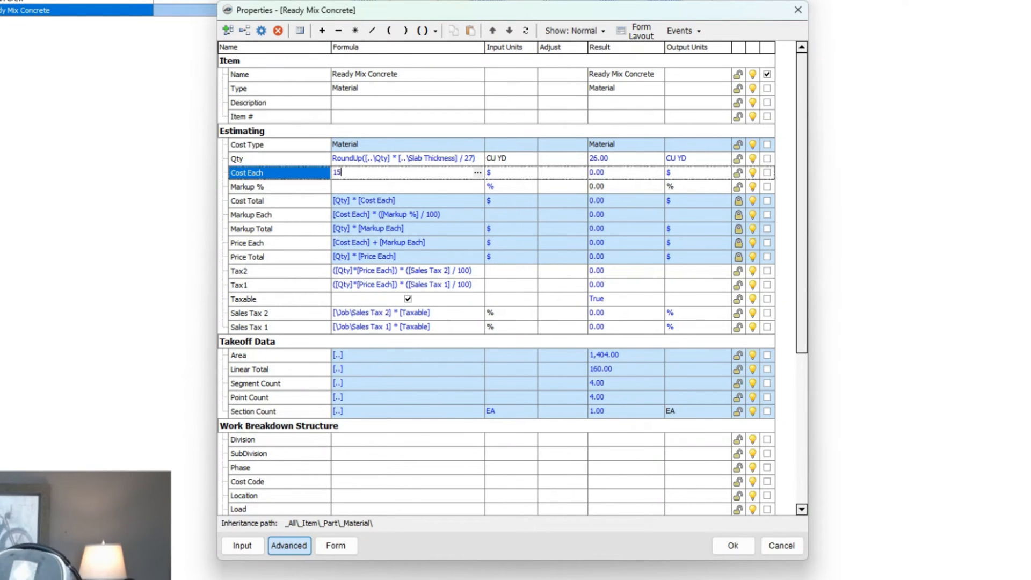
type("0.00")
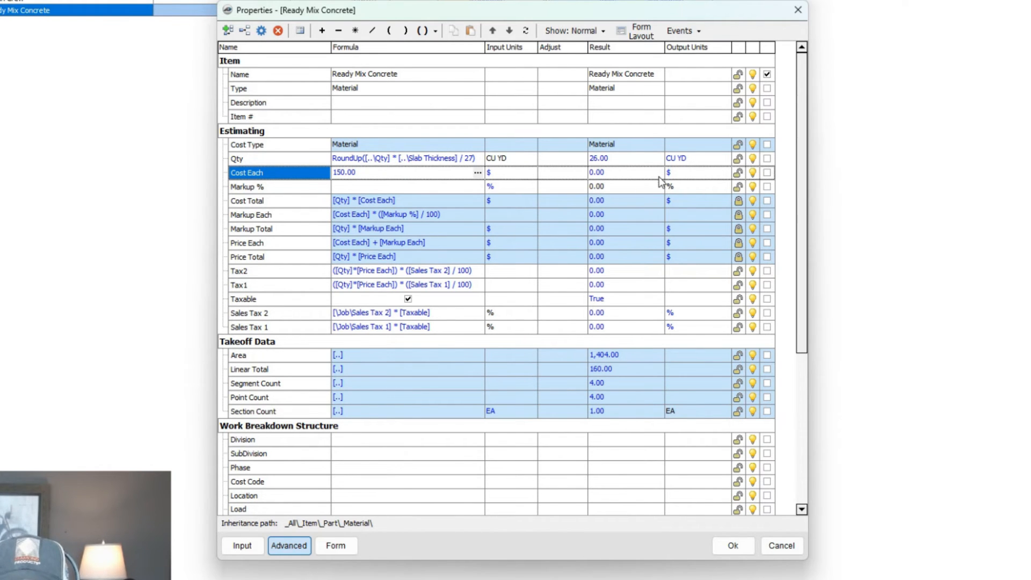
left_click(767, 172)
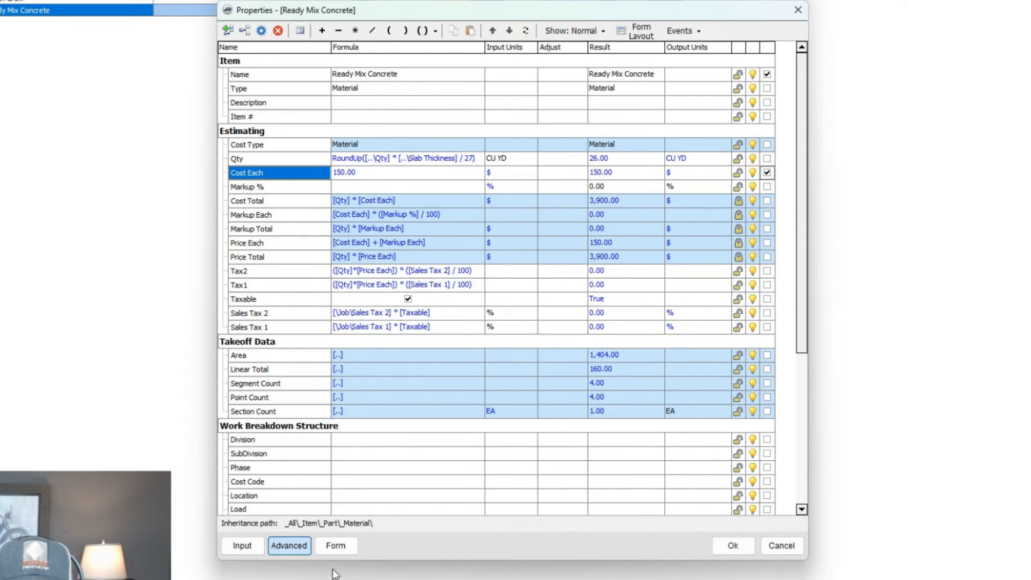
Include Markup % on the Ready Mix Concrete input form and set the markup to 15.
left_click(336, 545)
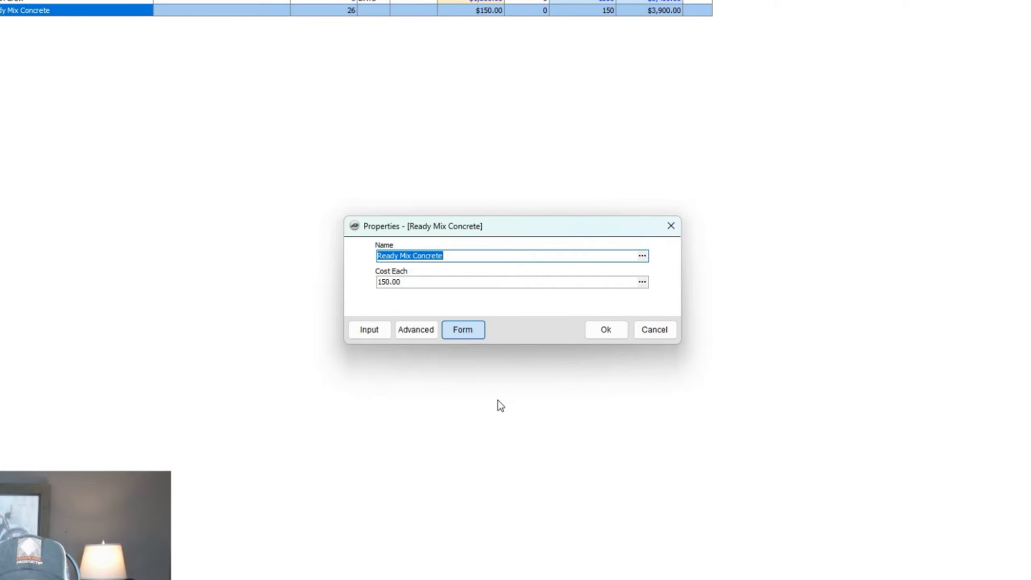
left_click(408, 332)
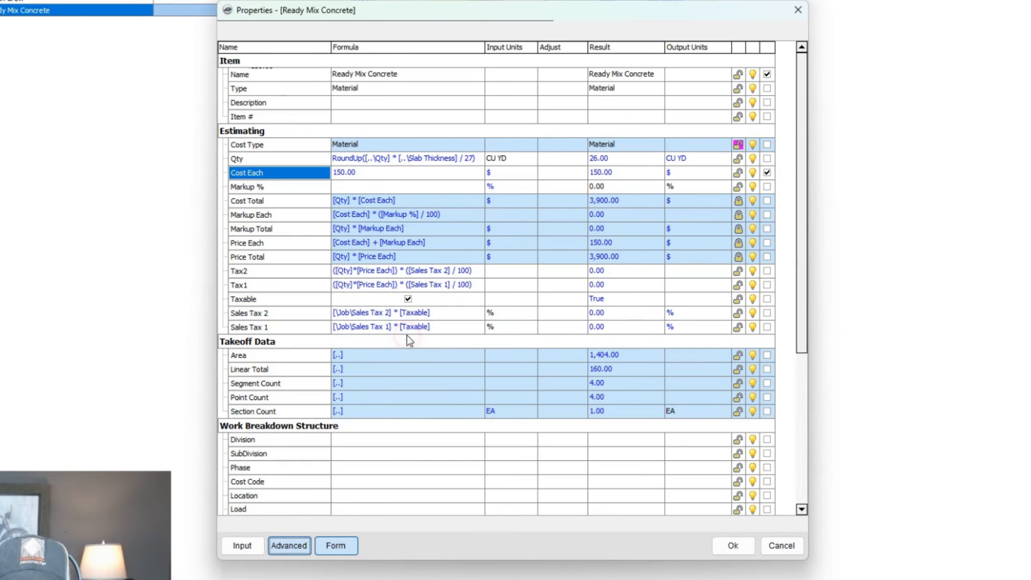
left_click(767, 187)
left_click(350, 186)
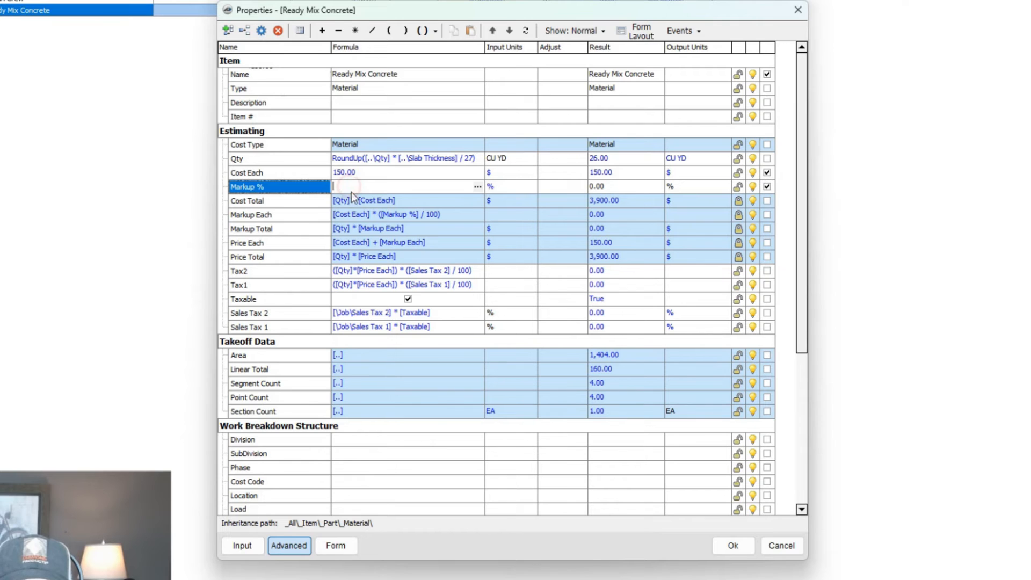
type("15")
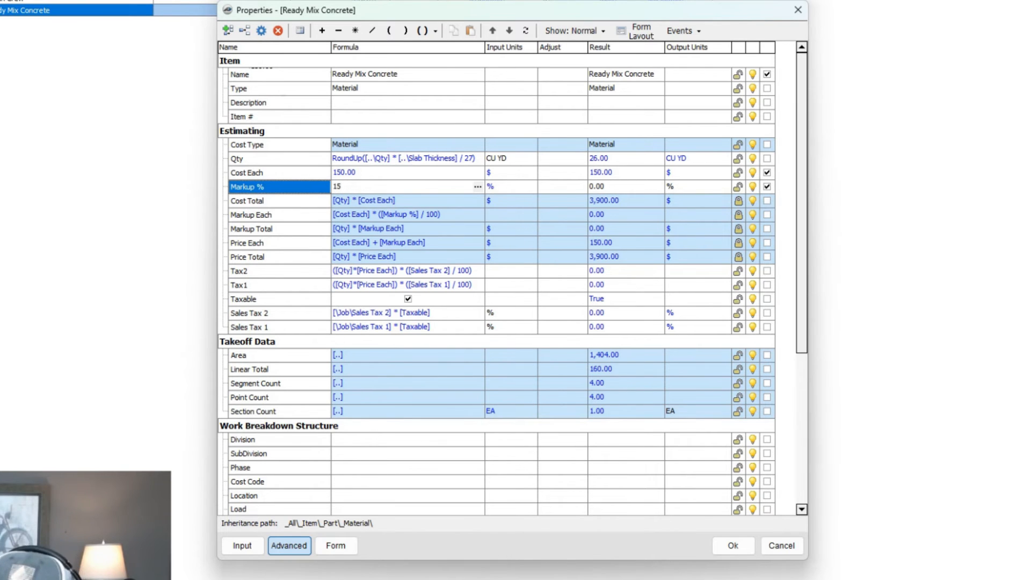
left_click(552, 188)
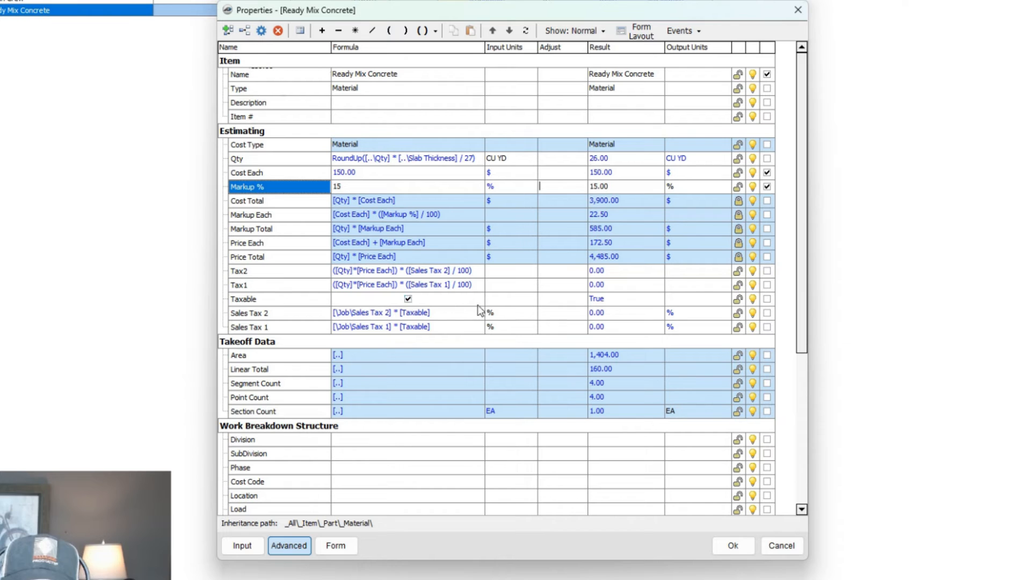
Make Ready Mix Concrete non-taxable and preview its input form.
left_click(408, 299)
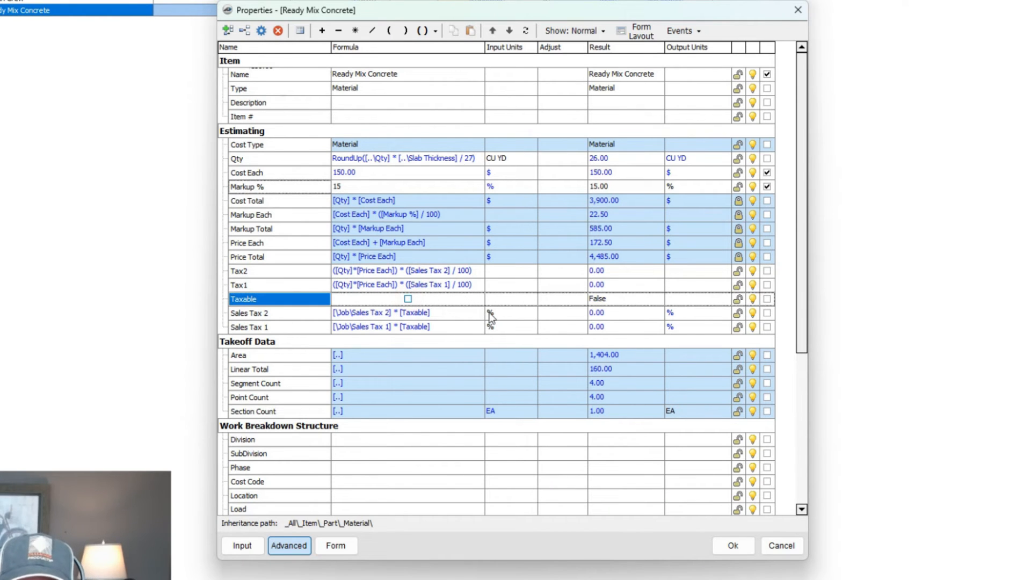
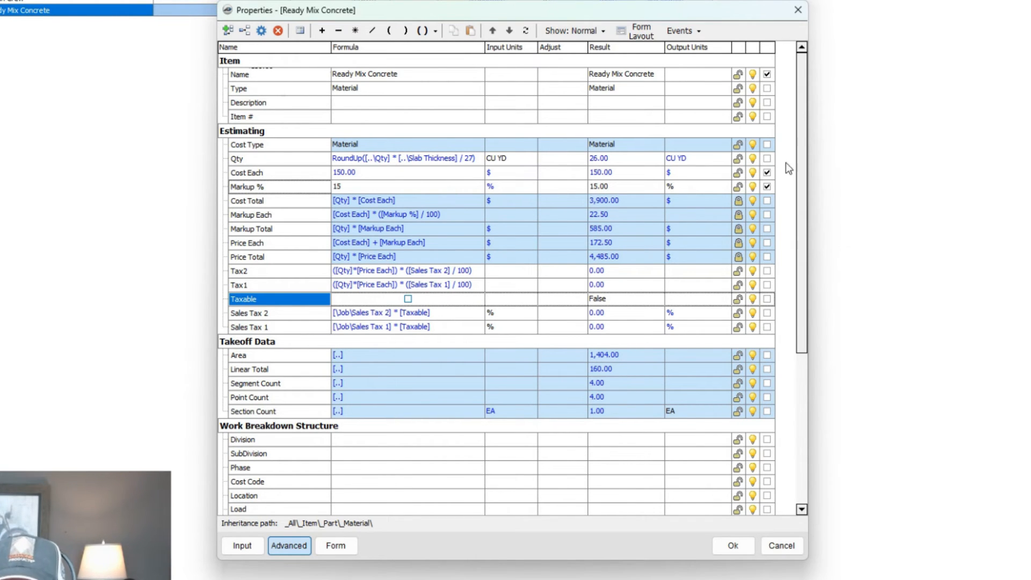
left_click(328, 546)
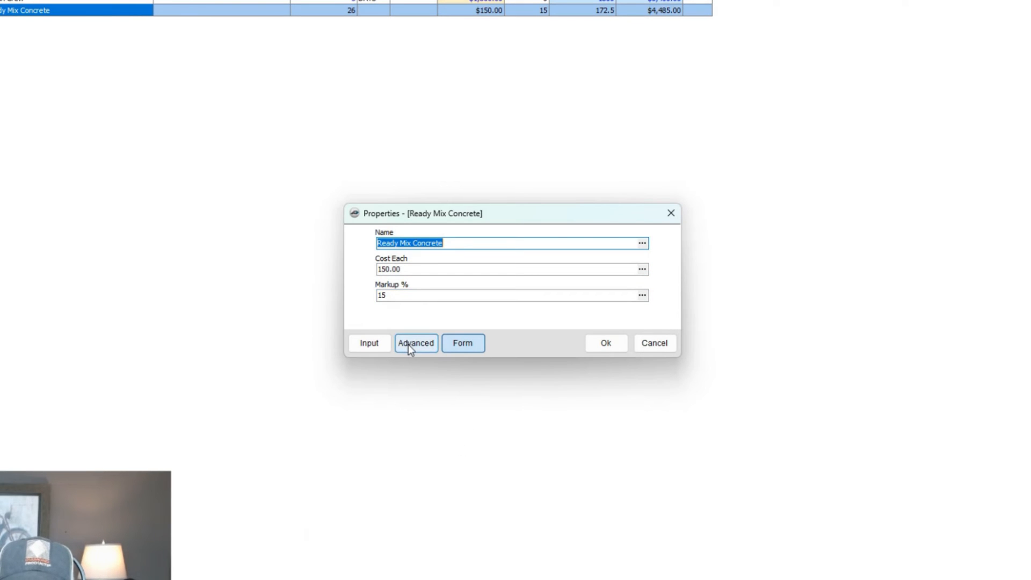
left_click(409, 342)
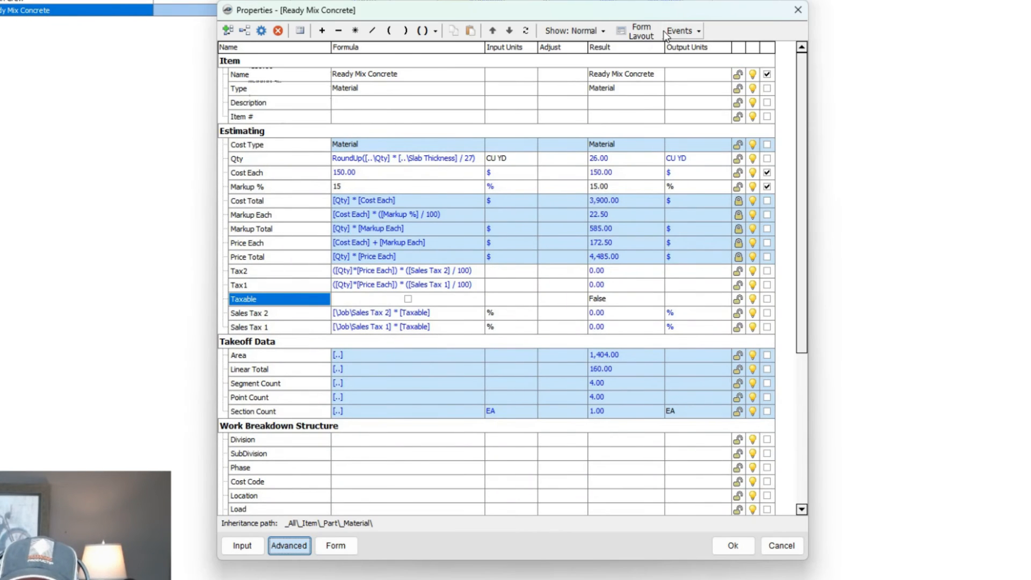
Put Markup % on the same row as Cost Each in the form layout, check the form, and save the Ready Mix Concrete properties.
left_click(635, 33)
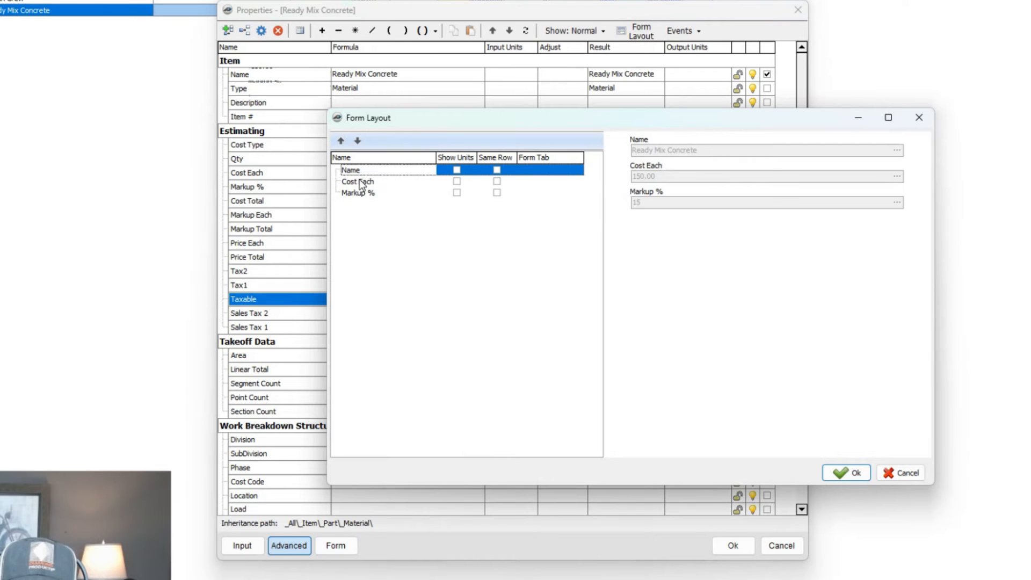
left_click(358, 195)
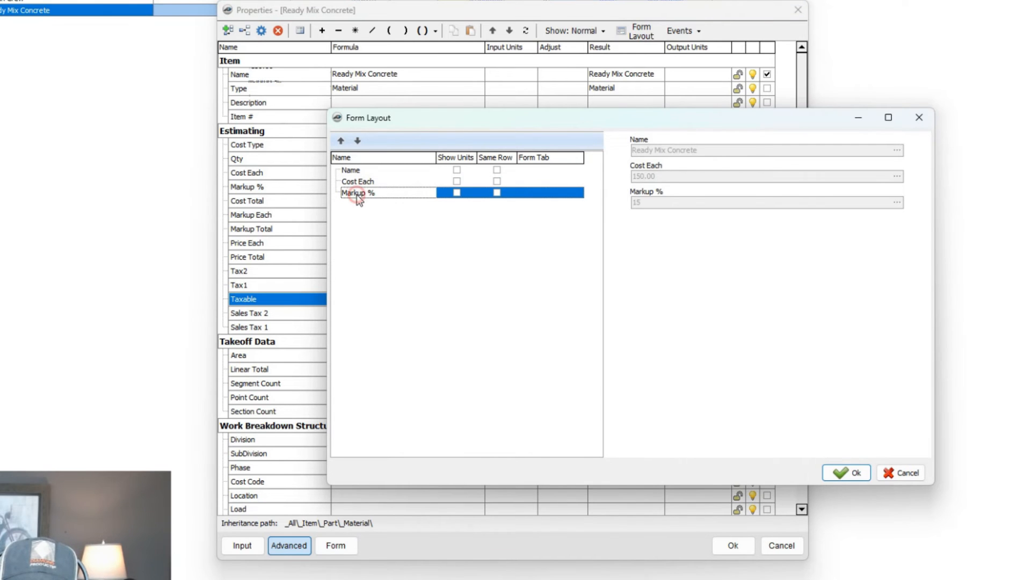
left_click(496, 192)
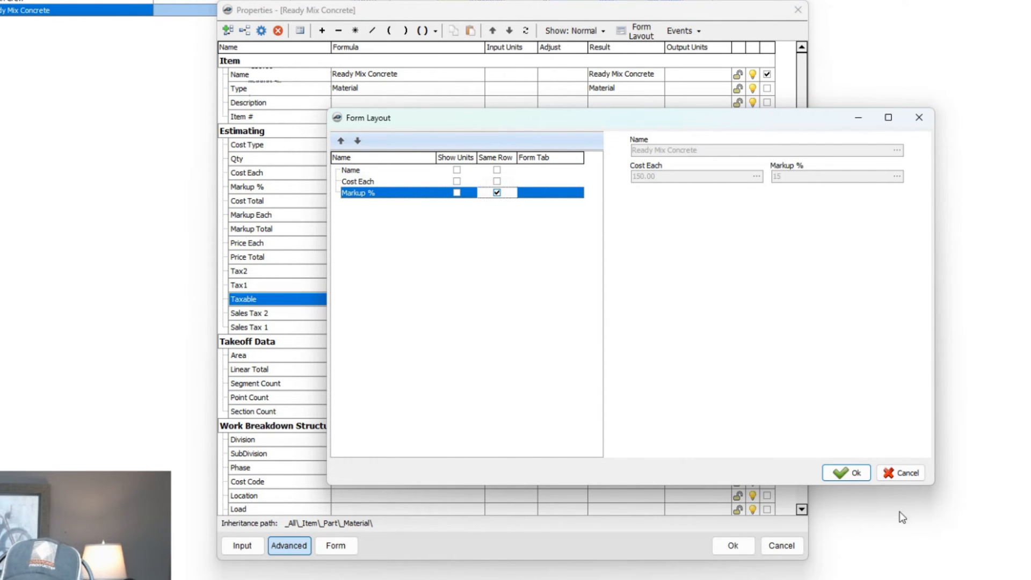
left_click(837, 473)
left_click(336, 545)
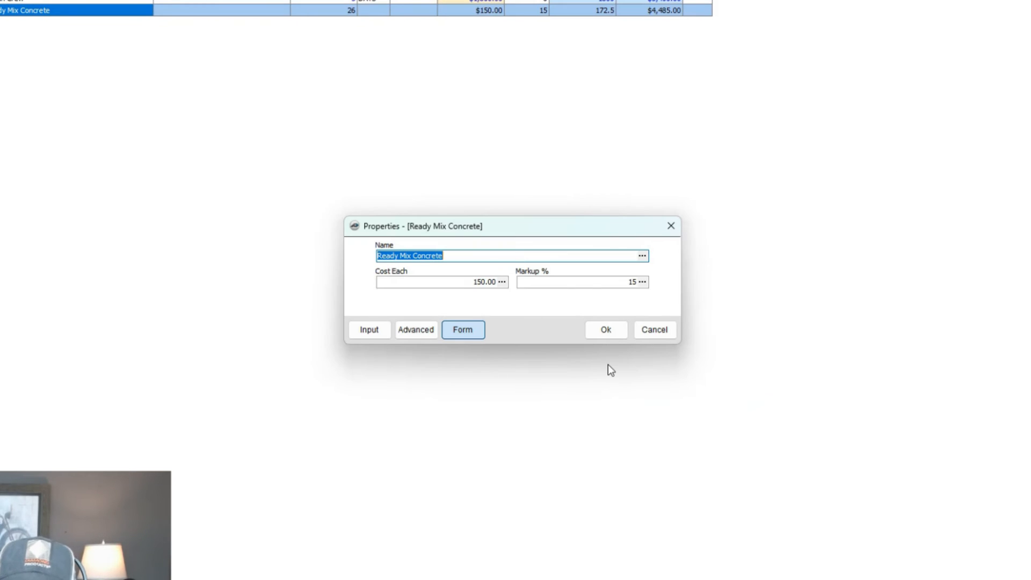
left_click(416, 329)
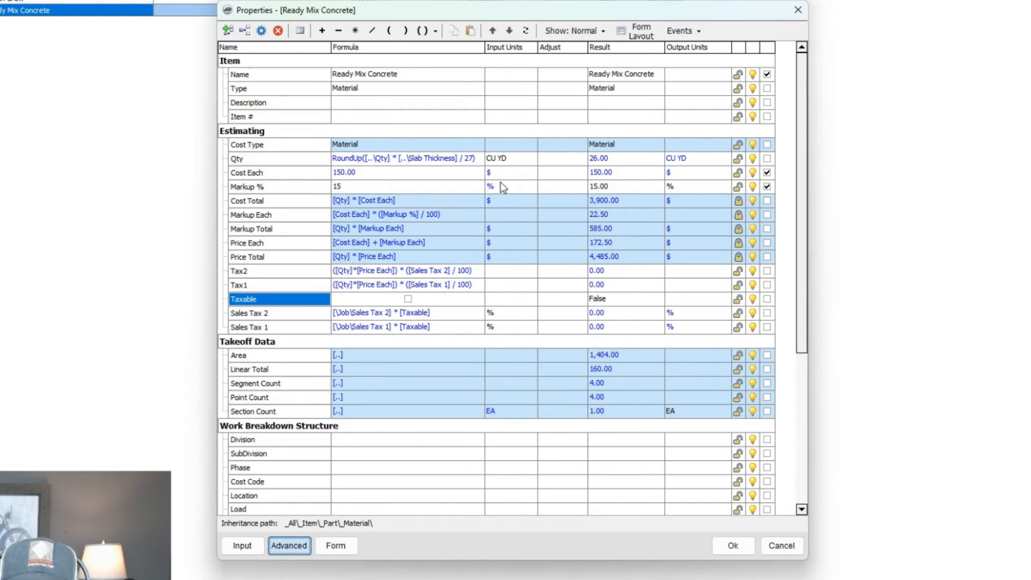
left_click(734, 546)
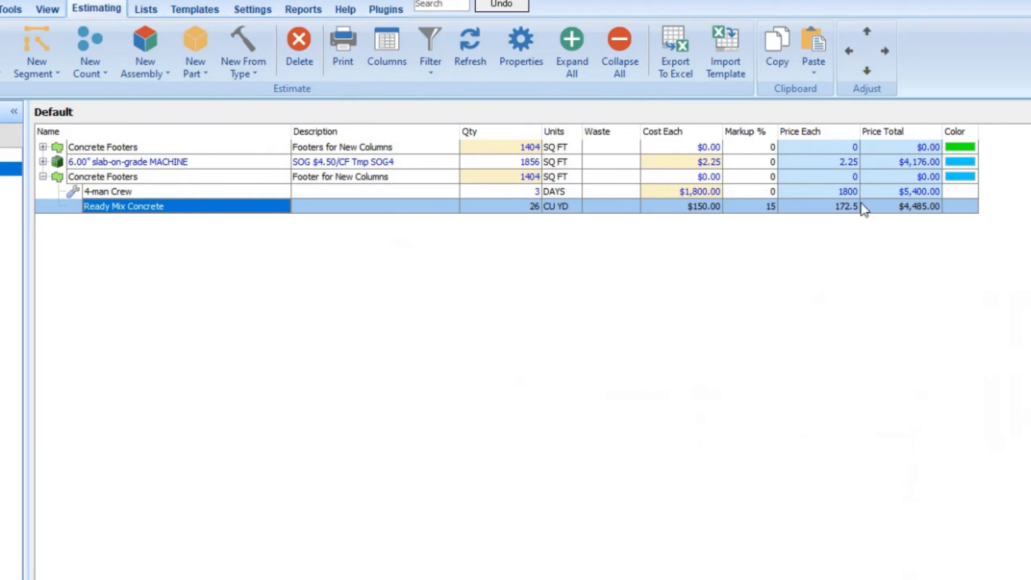
Add a quantity adjustment of 1 to Ready Mix Concrete and save its properties.
double_click(182, 212)
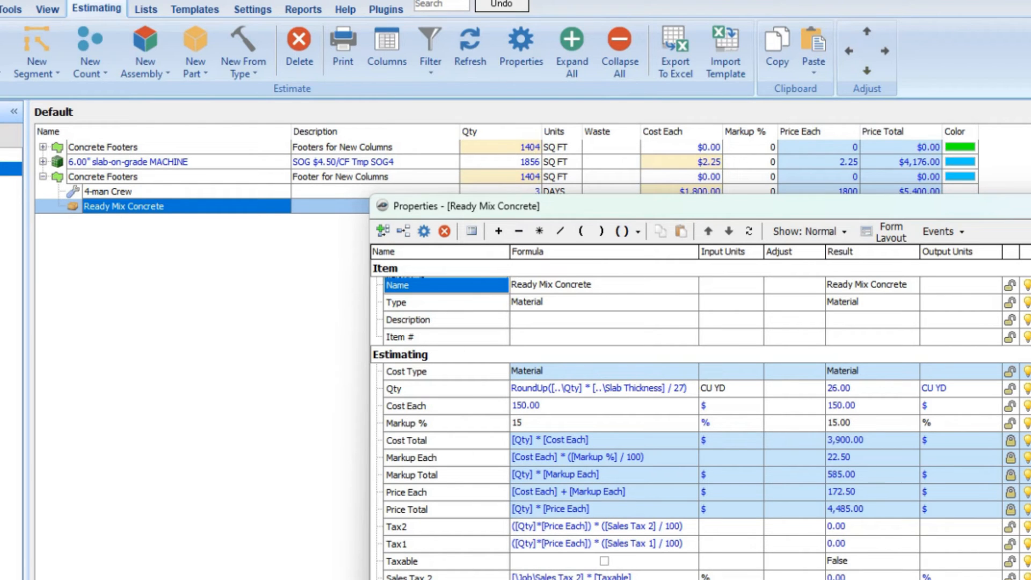
left_click(789, 389)
type("1")
key("Return")
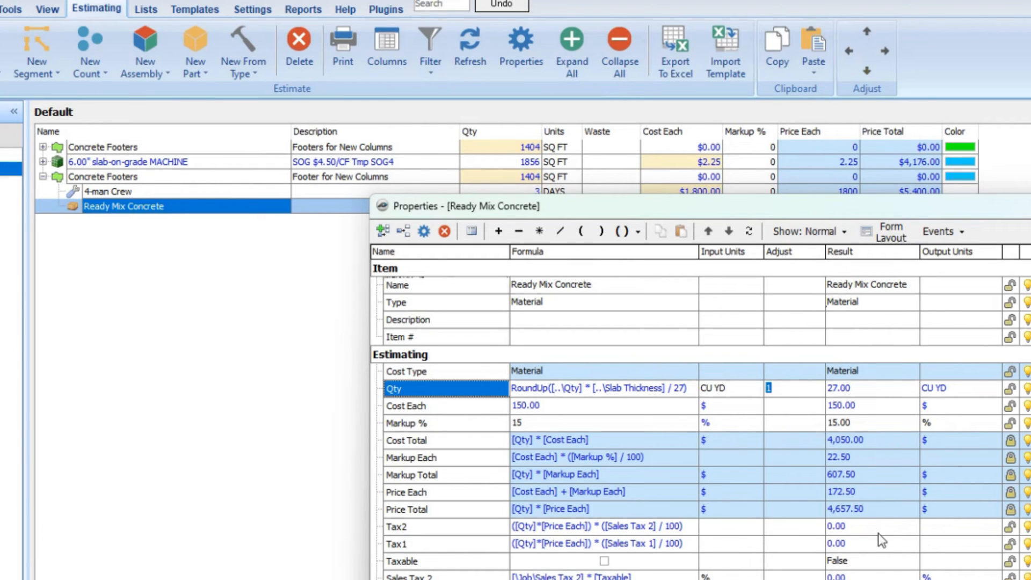
key("Return")
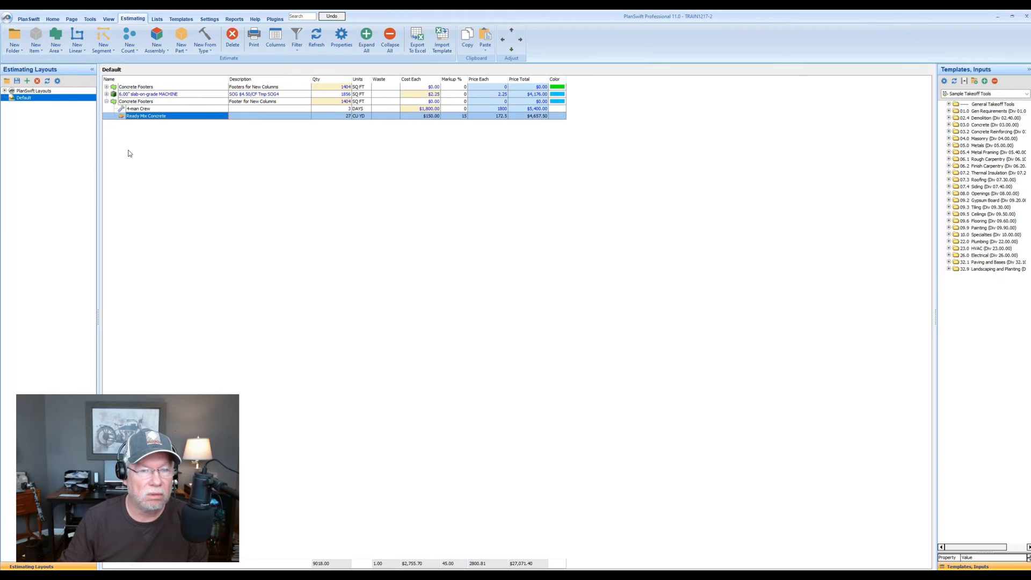
Examine the crew, concrete and rebar parts under both Concrete Footers items in the estimate.
left_click(157, 103)
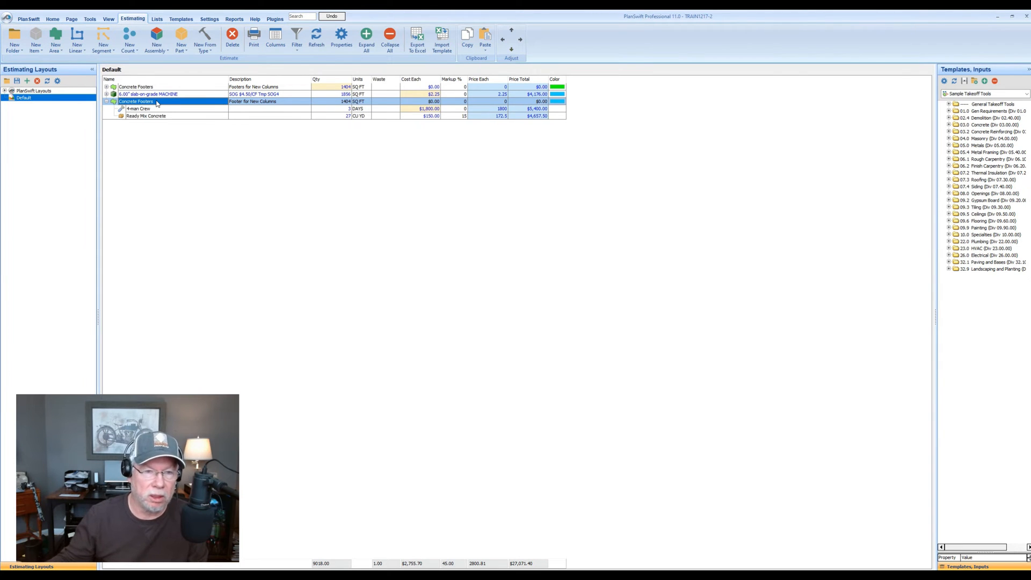
left_click(164, 110)
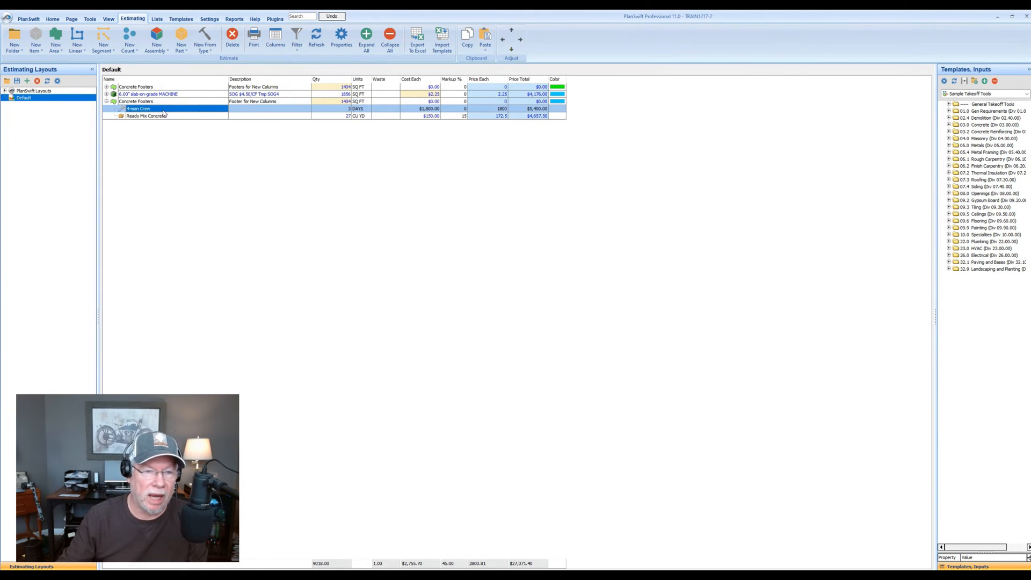
left_click(168, 116, "shift")
left_click(171, 117)
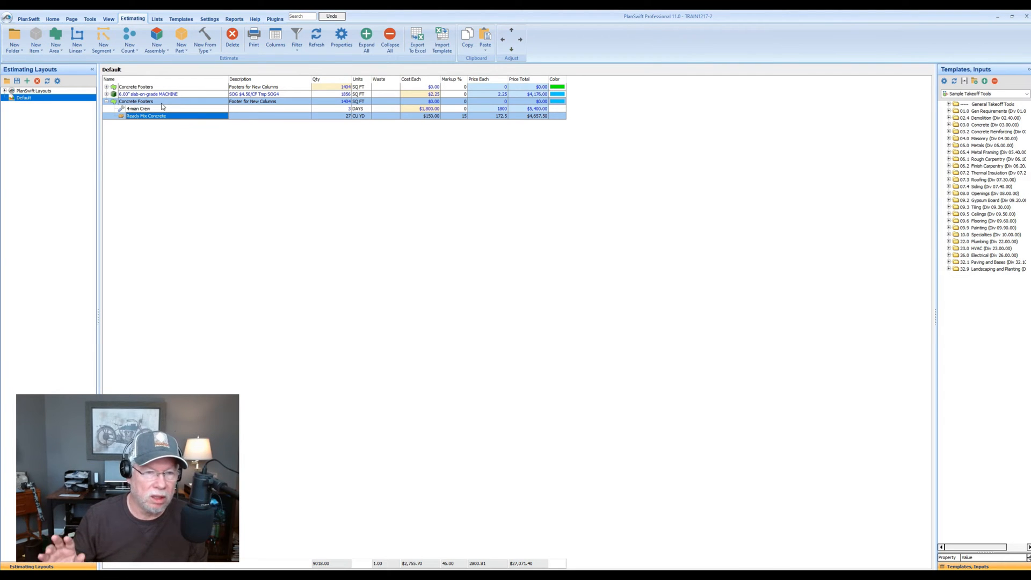
left_click(53, 18)
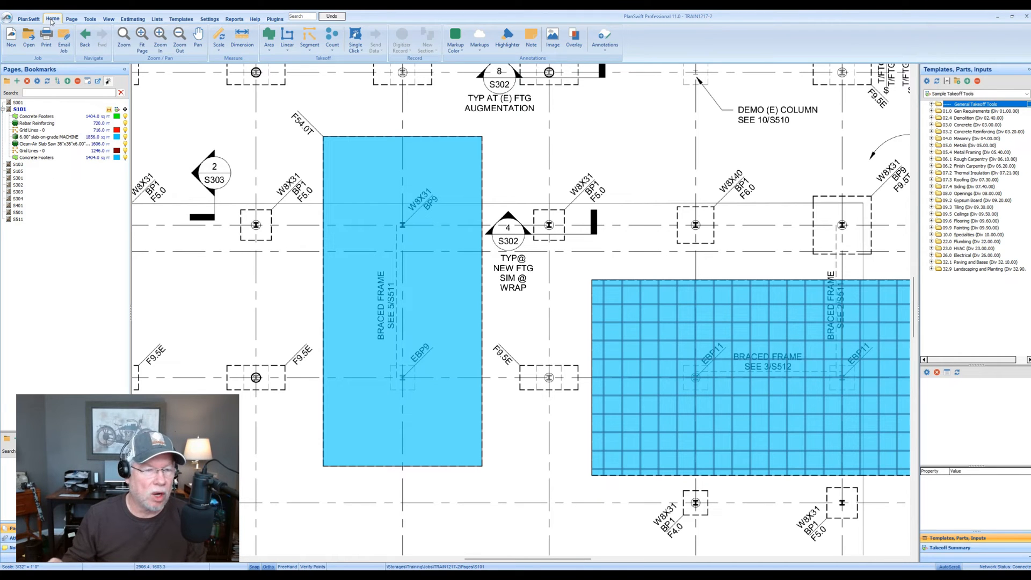
left_click(132, 19)
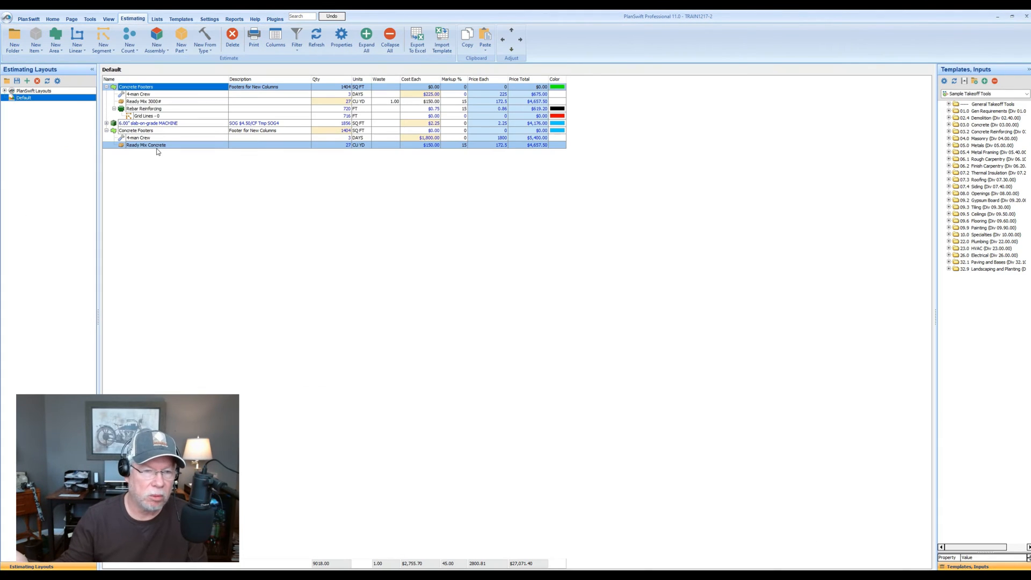
left_click(171, 175)
left_click(166, 104)
left_click(145, 109)
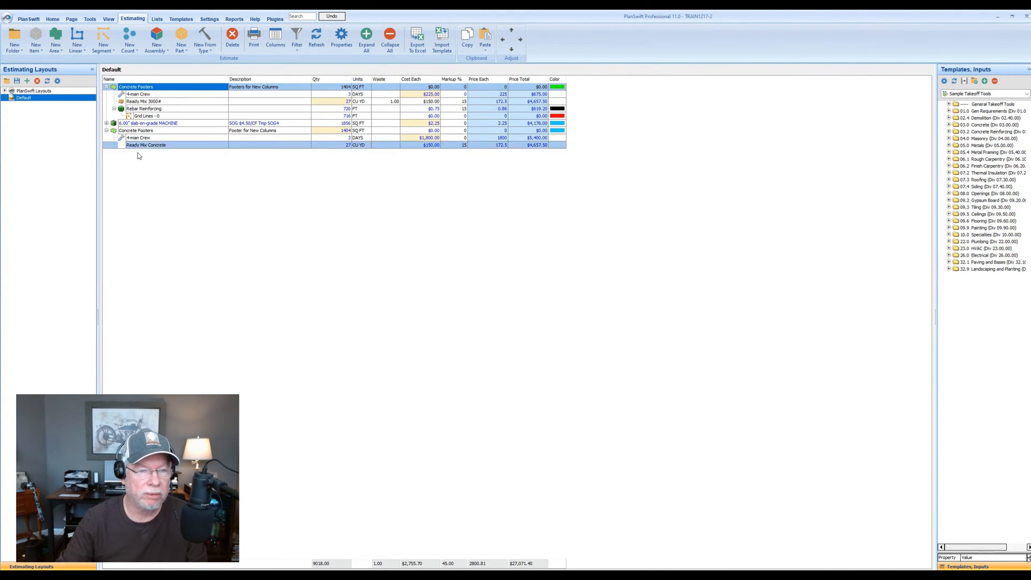
Start a new Grid Tool takeoff on the foundation plan and name it Rebar Reinforcing.
left_click(52, 19)
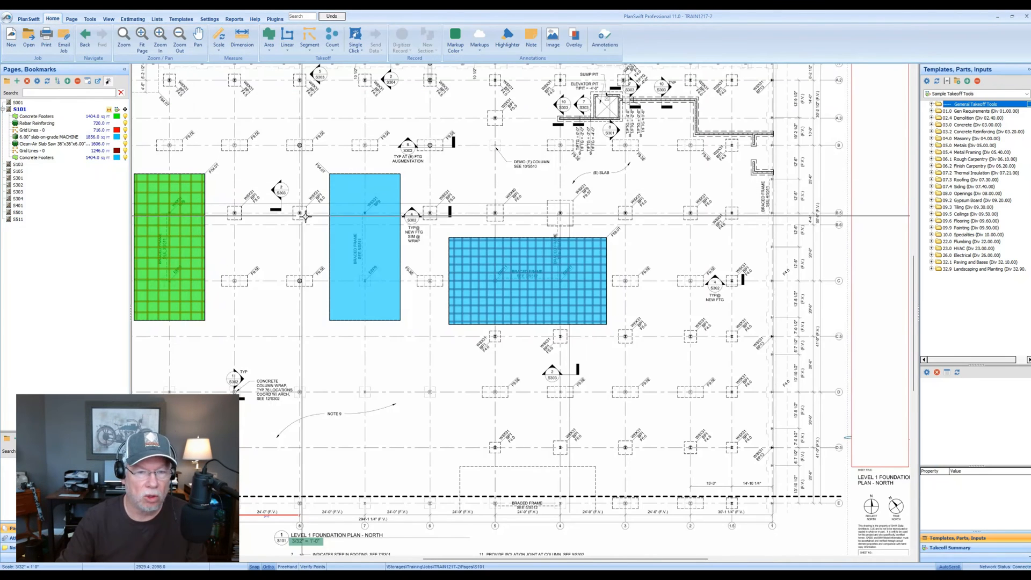
scroll(357, 224, "up", 2)
right_click_drag(437, 400, 414, 380)
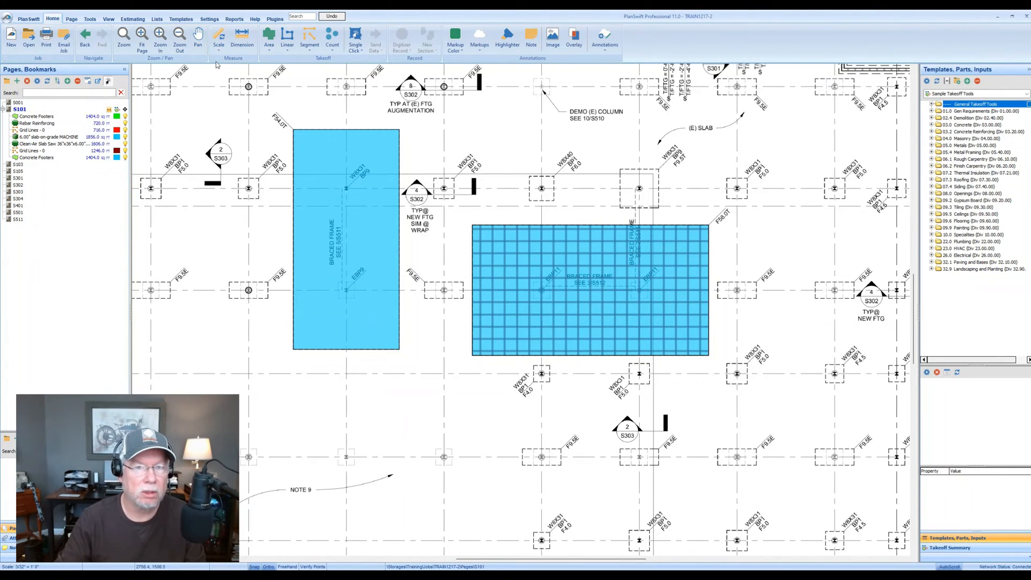
left_click(269, 50)
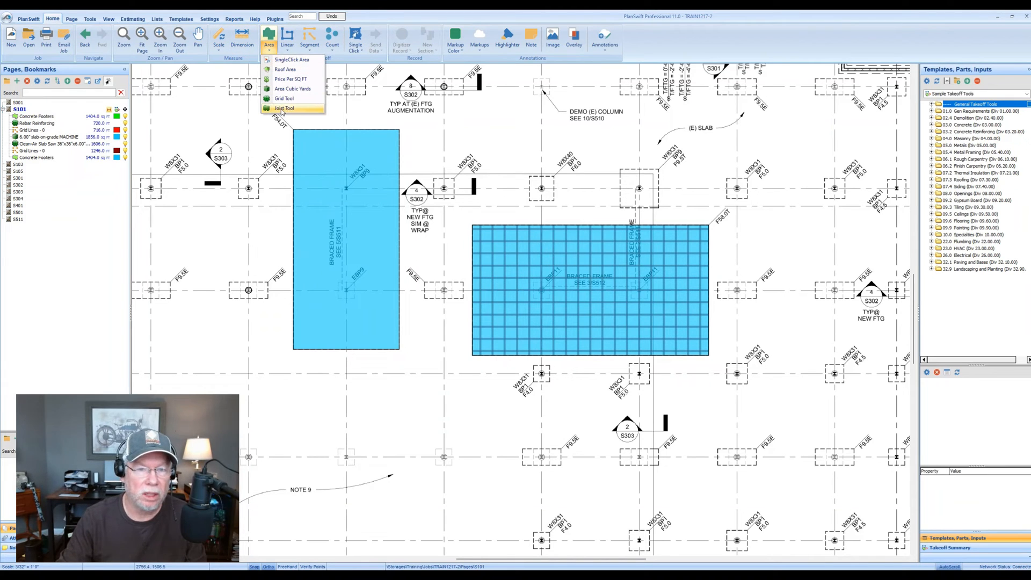
left_click(282, 98)
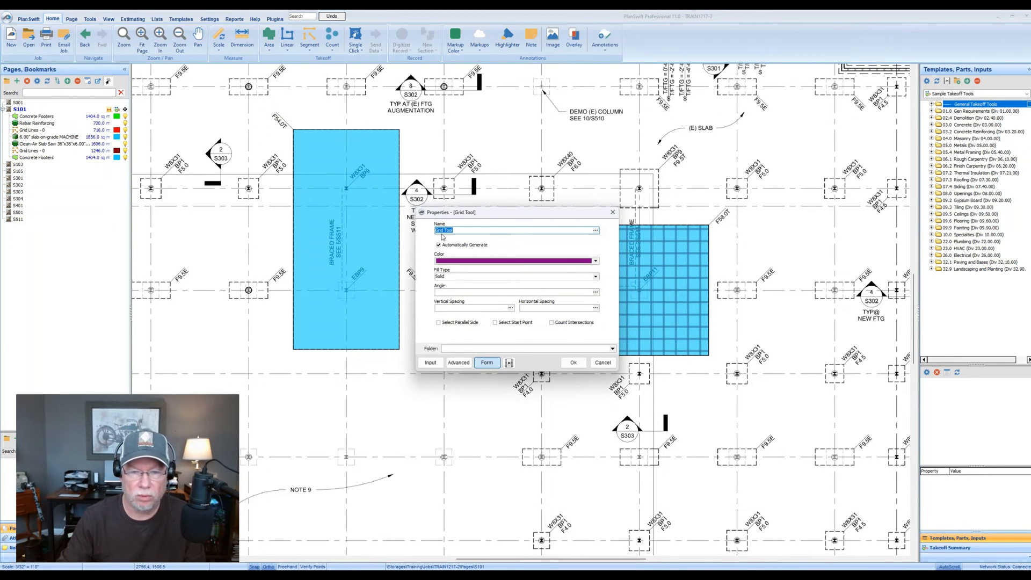
type("Rebar")
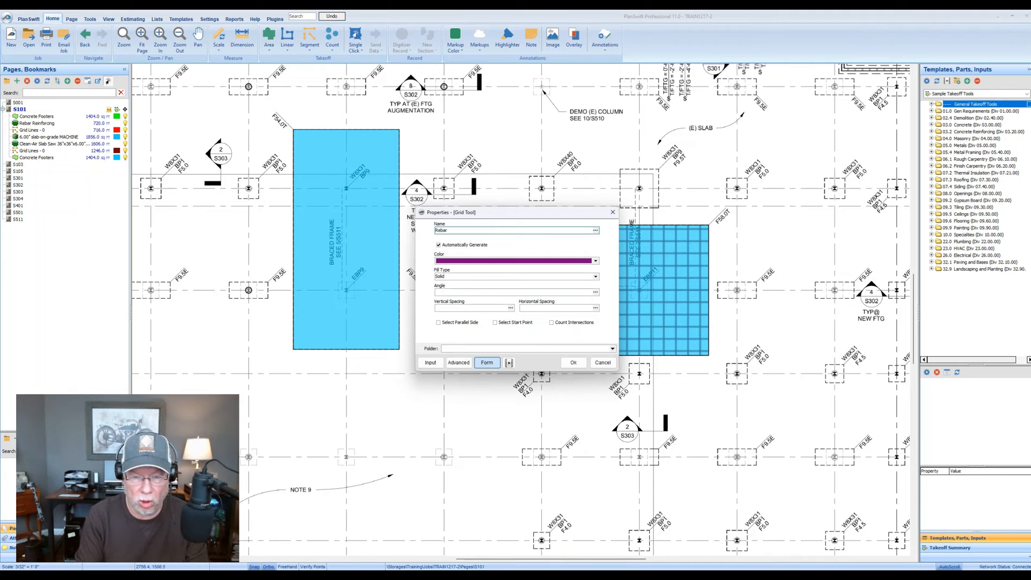
type(" Reinforc")
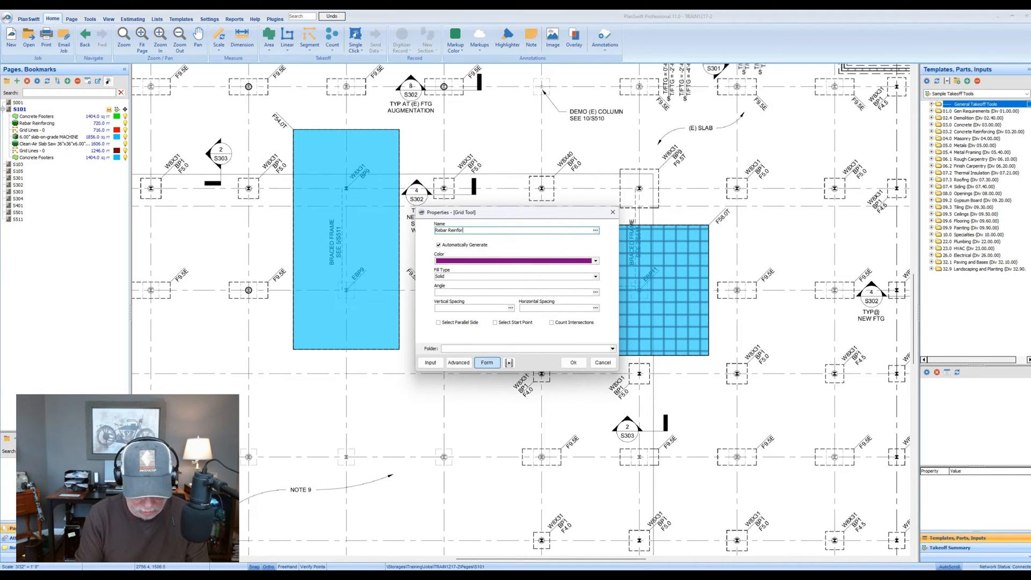
type("ing")
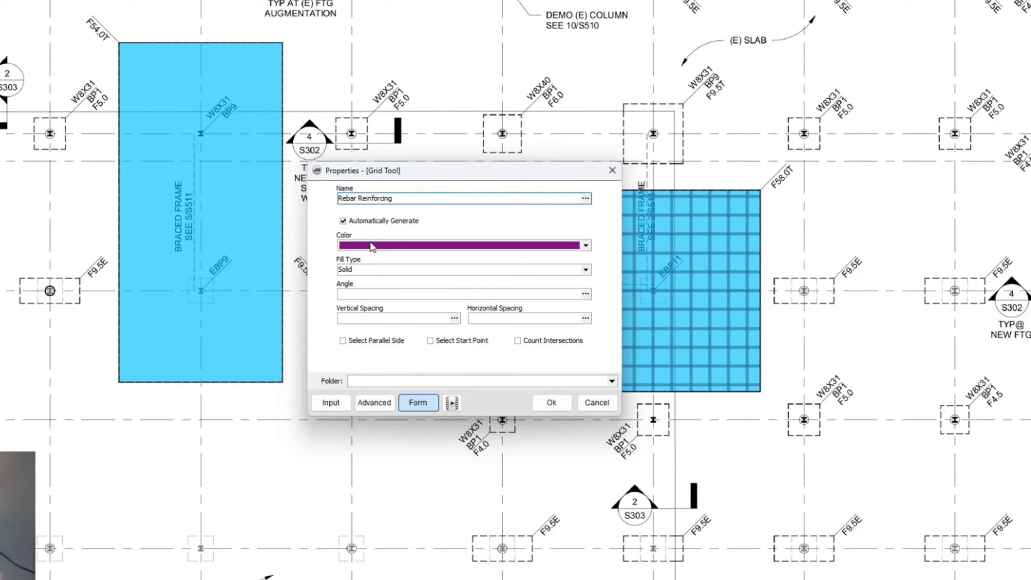
Set the Rebar Reinforcing grid's color to None and both vertical and horizontal spacing to 48, and accept the properties.
left_click(586, 245)
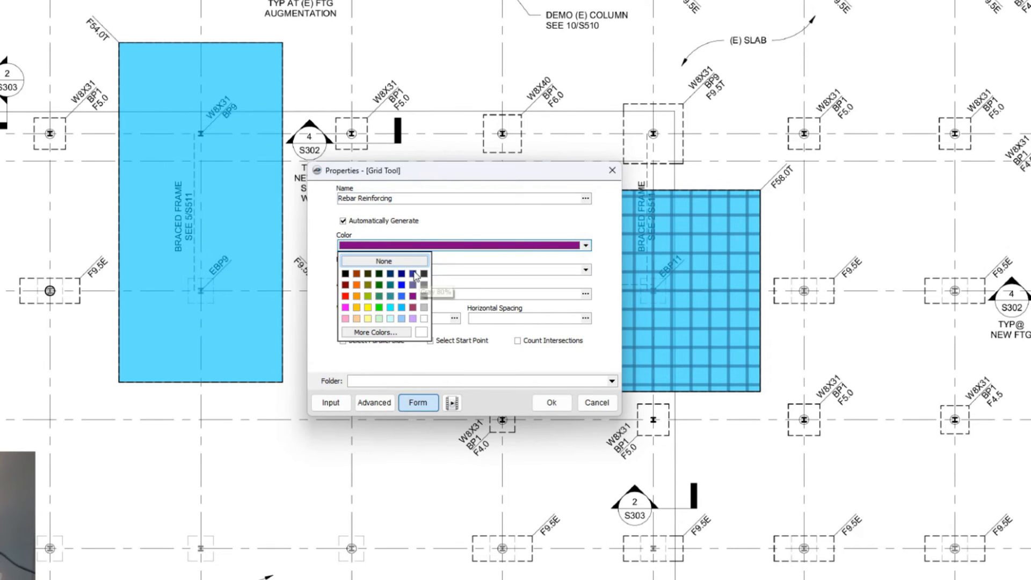
left_click(384, 261)
left_click(367, 319)
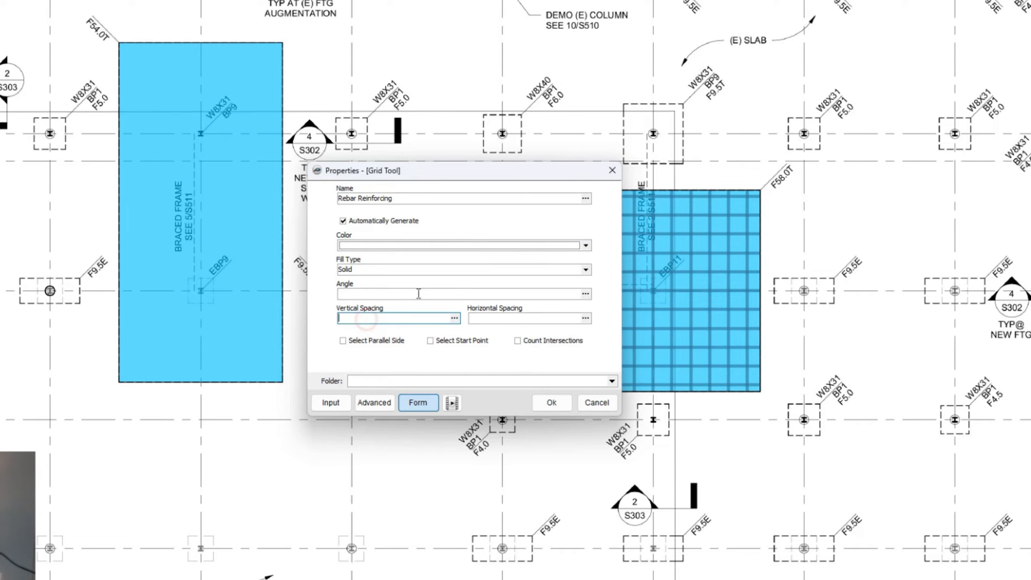
type("48")
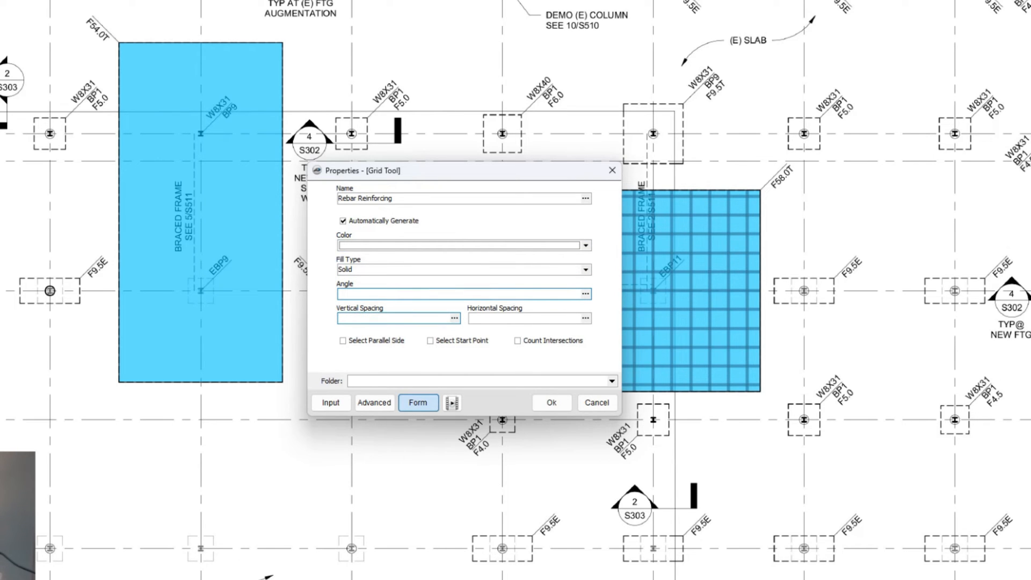
left_click(486, 318)
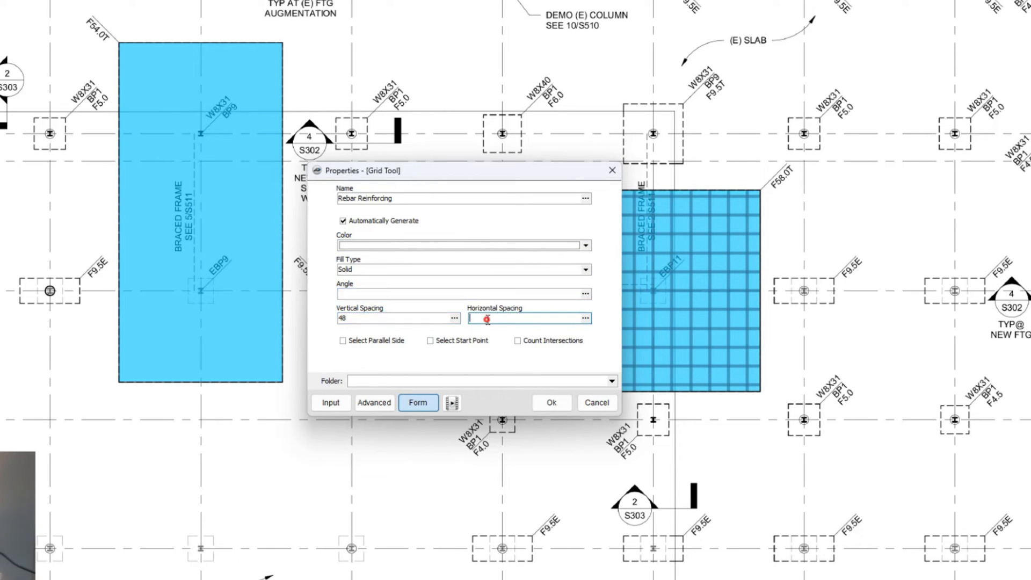
type("48")
left_click(429, 317)
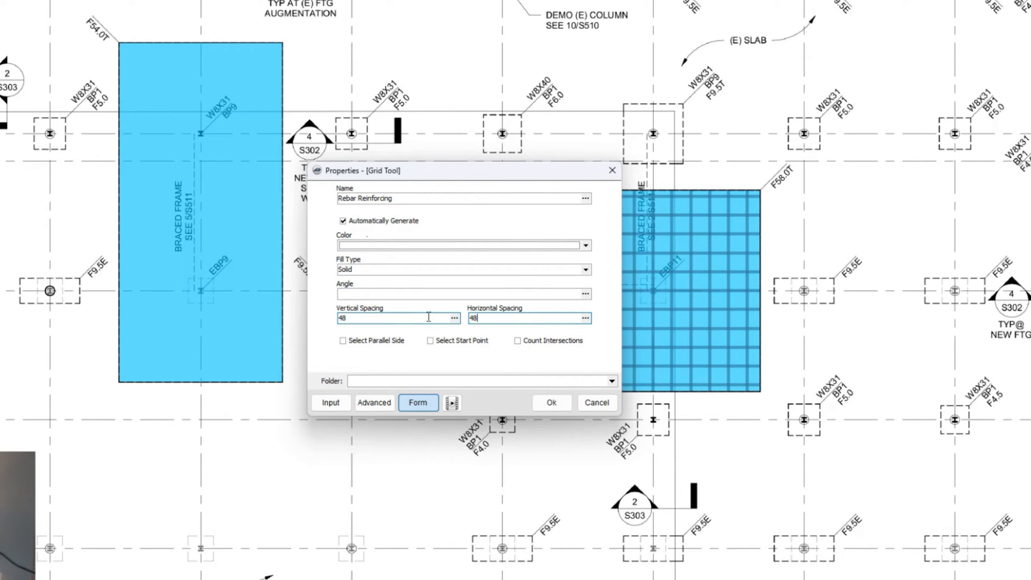
left_click(552, 403)
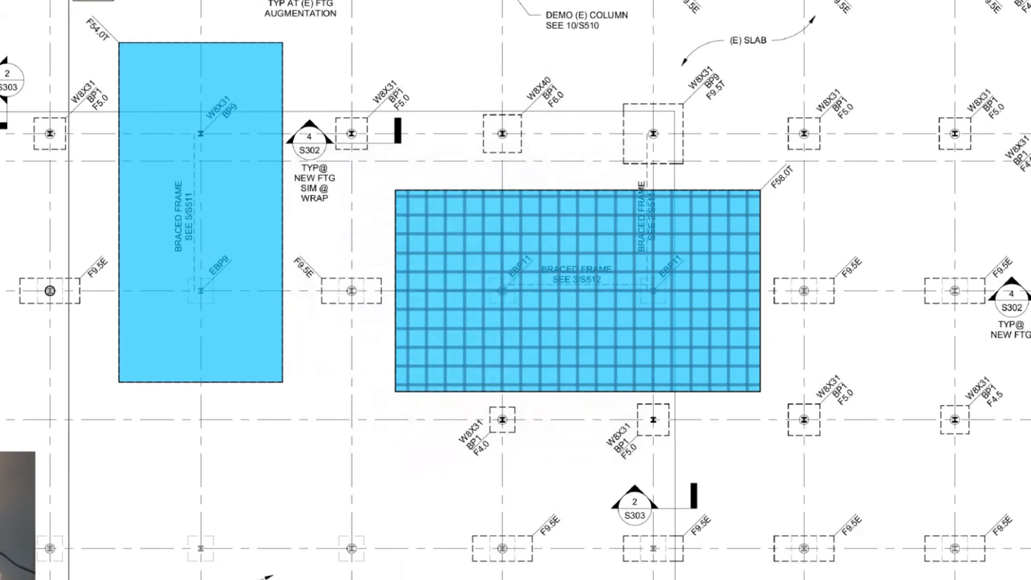
Trace the corners of the tall blue F54.0T footing to generate the rebar grid over it.
left_click(282, 43)
left_click(283, 381)
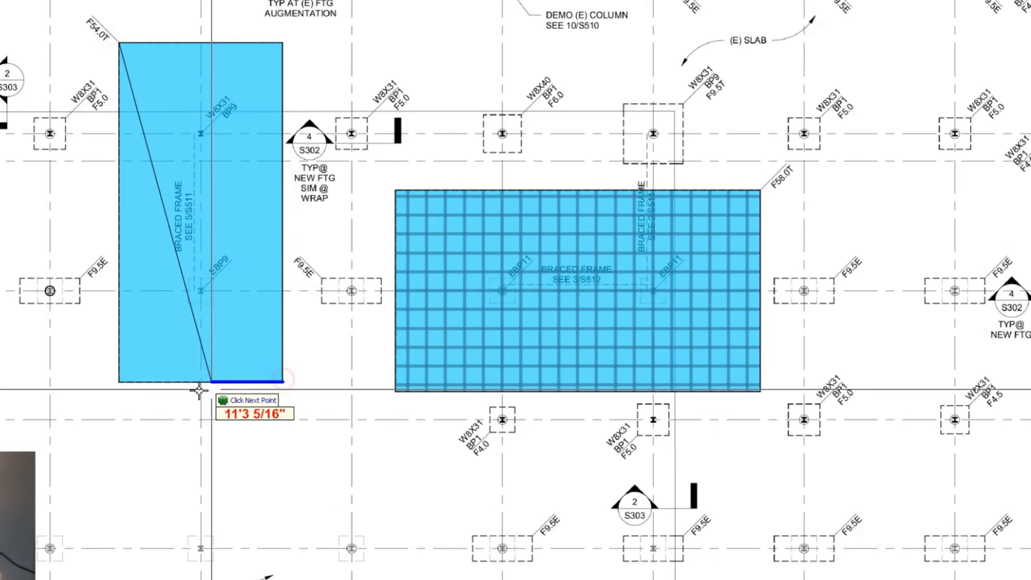
left_click(119, 382)
right_click(114, 390)
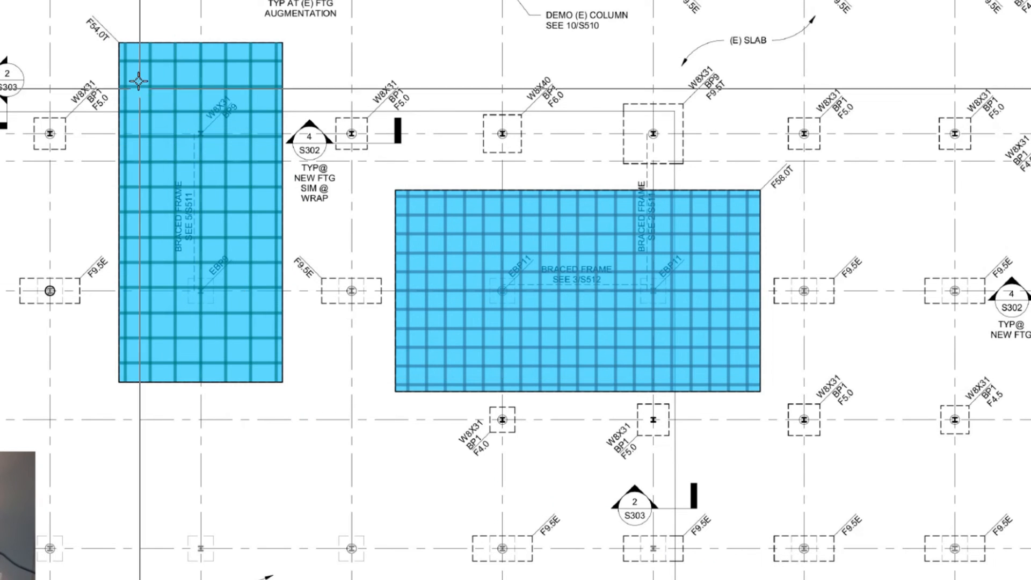
scroll(146, 92, "down", 3)
middle_click_drag(77, 141, 110, 138)
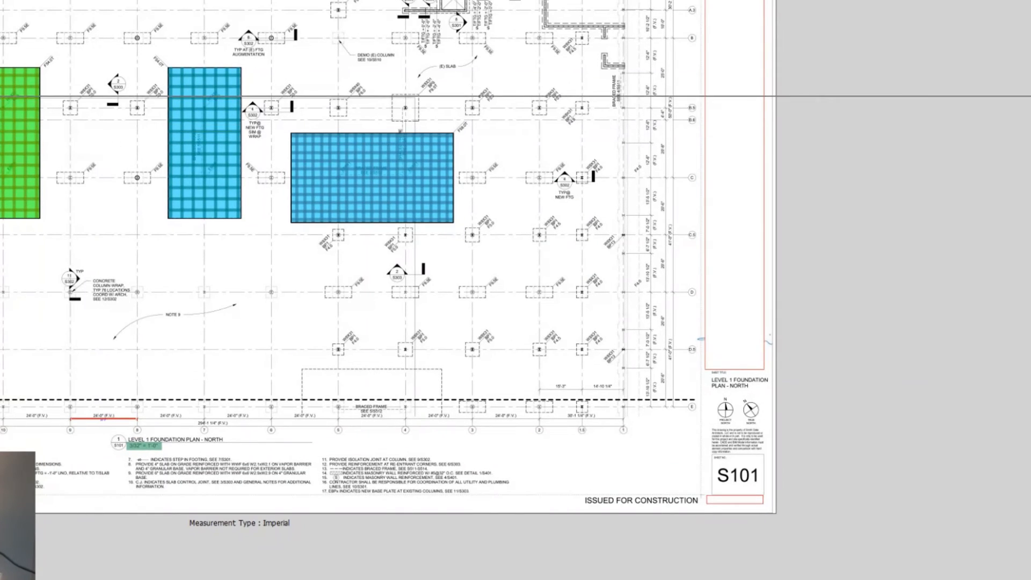
scroll(1, 95, "up", 3)
scroll(1, 91, "down", 2)
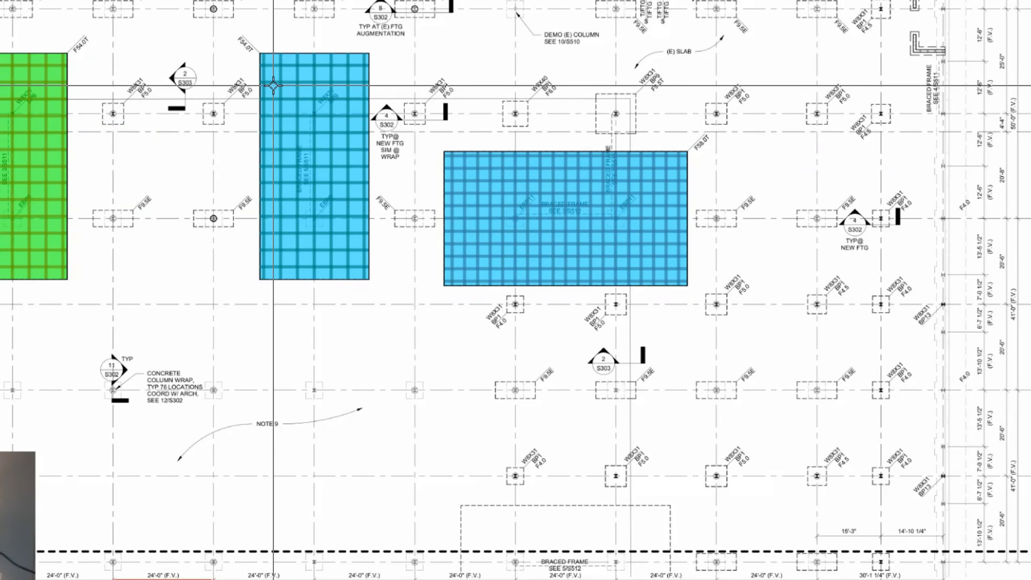
scroll(234, 105, "up", 2)
middle_click_drag(209, 178, 151, 181)
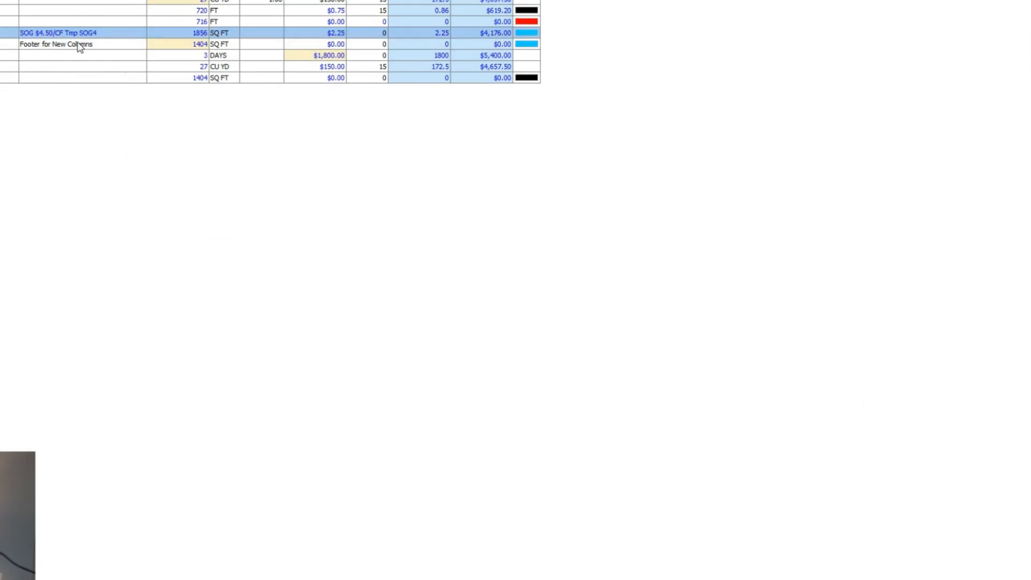
Indent the new Rebar Reinforcing item under the second Concrete Footers item in the estimate and expand its grid lines.
key("Down")
key("Down")
key("Down")
key("Down")
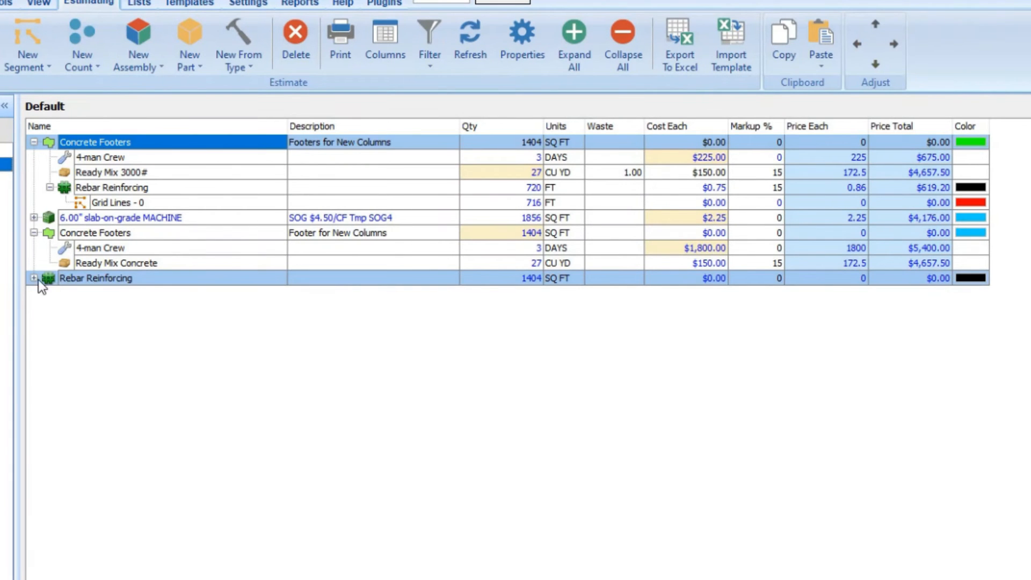
left_click(144, 277)
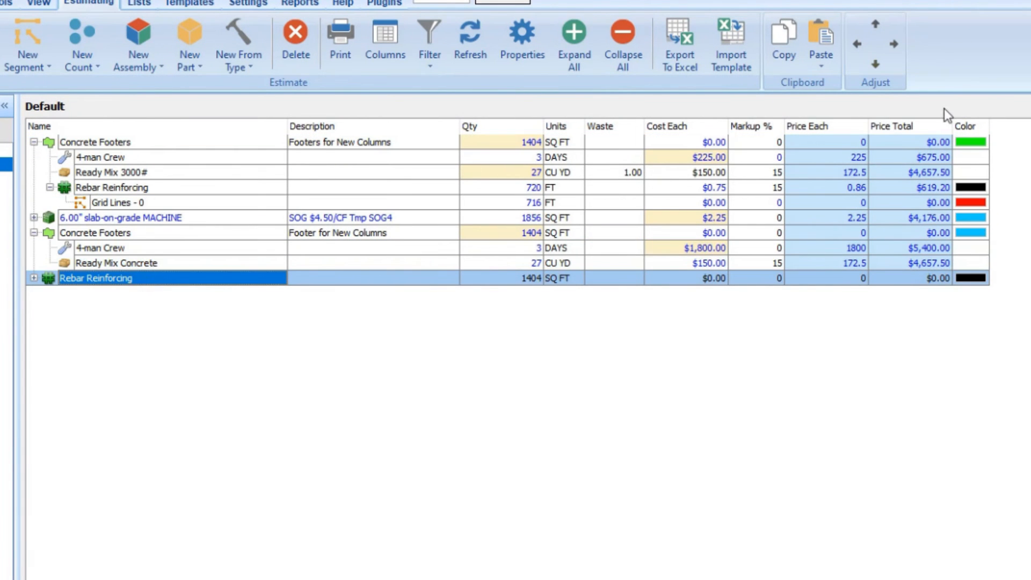
left_click(894, 45)
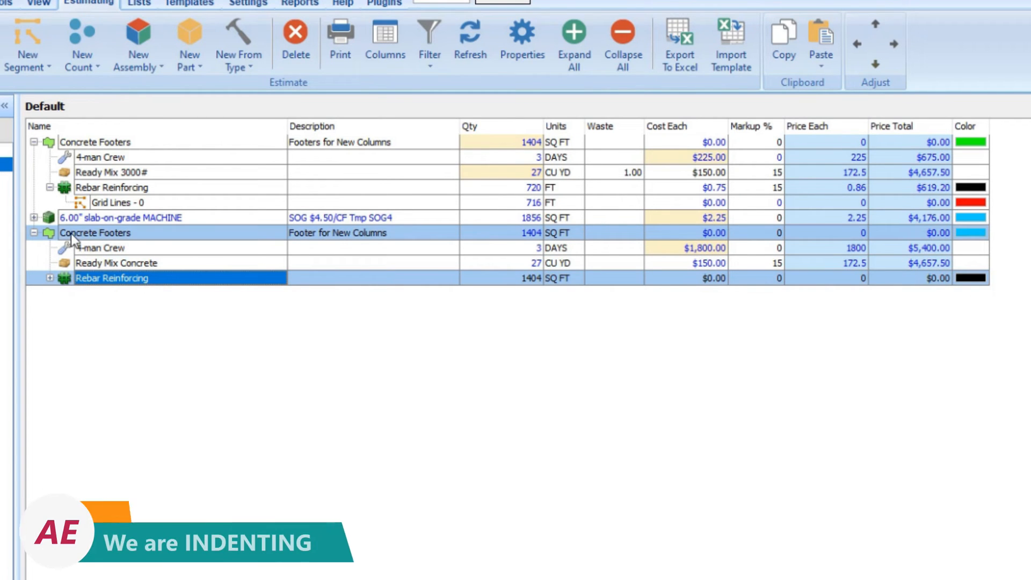
left_click(50, 278)
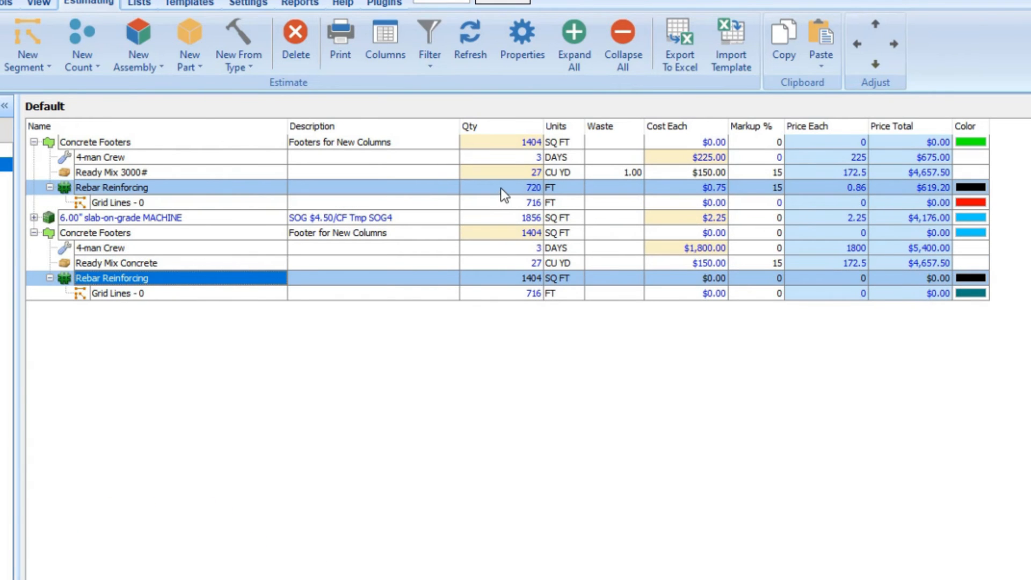
Add a number property named Rebar CALC to the Estimating group of the new Rebar Reinforcing item.
double_click(219, 279)
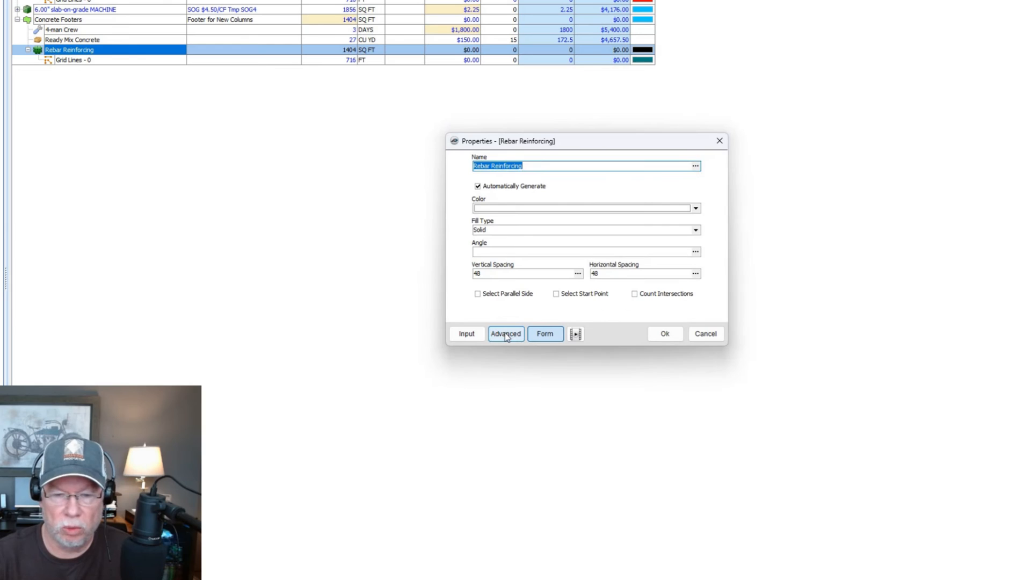
left_click(505, 334)
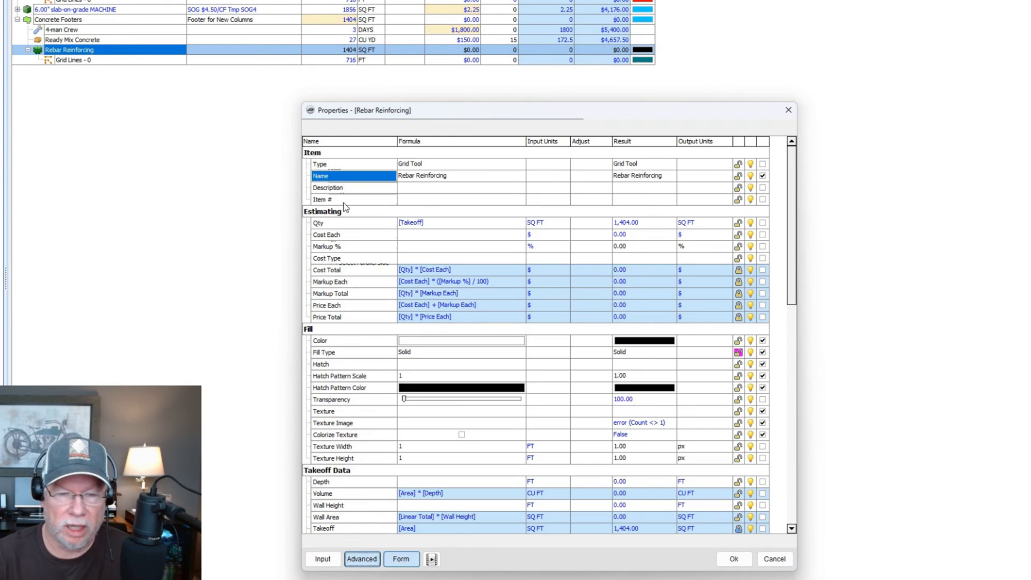
left_click(438, 223)
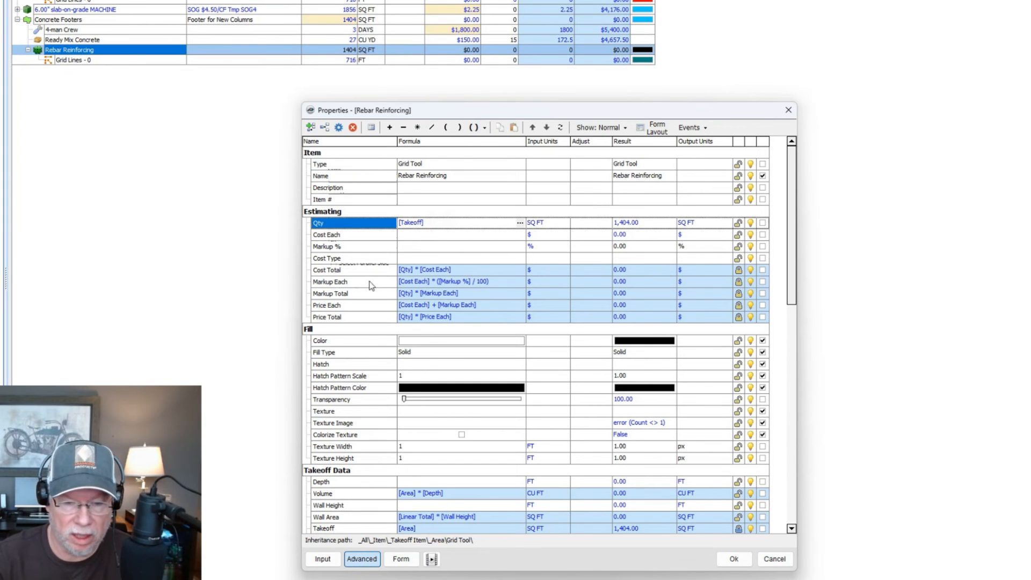
left_click_drag(438, 116, 392, 108)
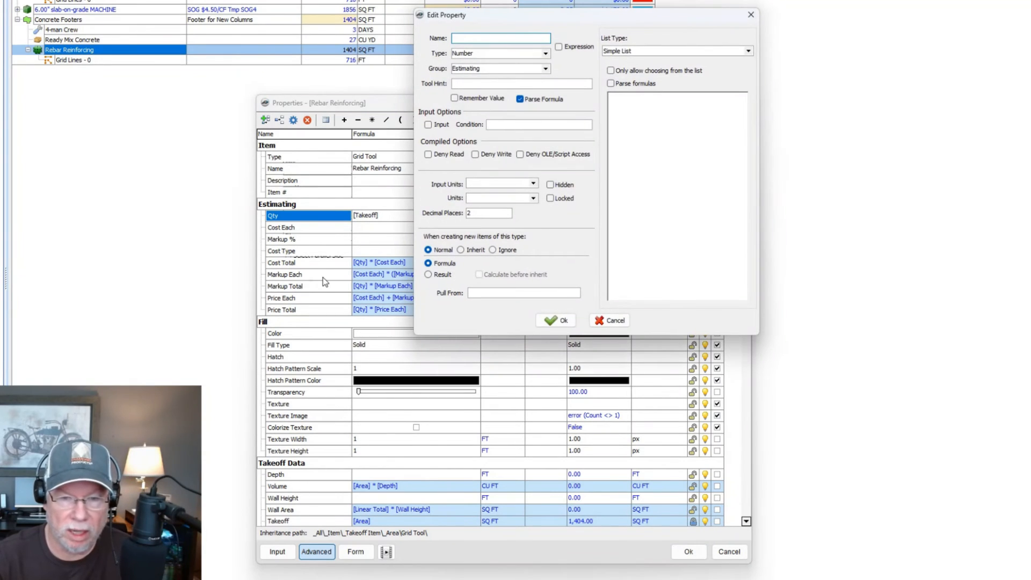
type("Reba")
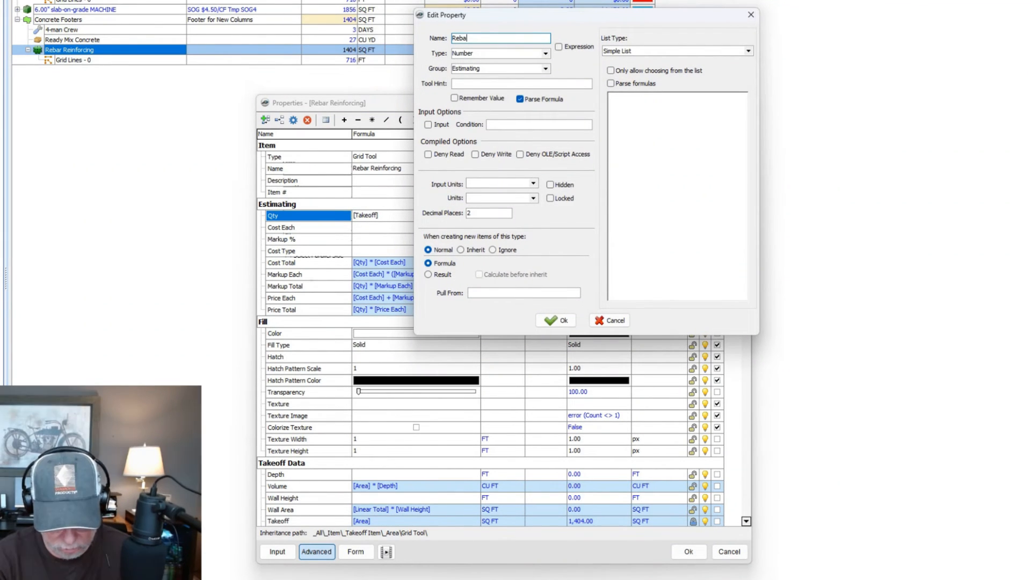
type("r ")
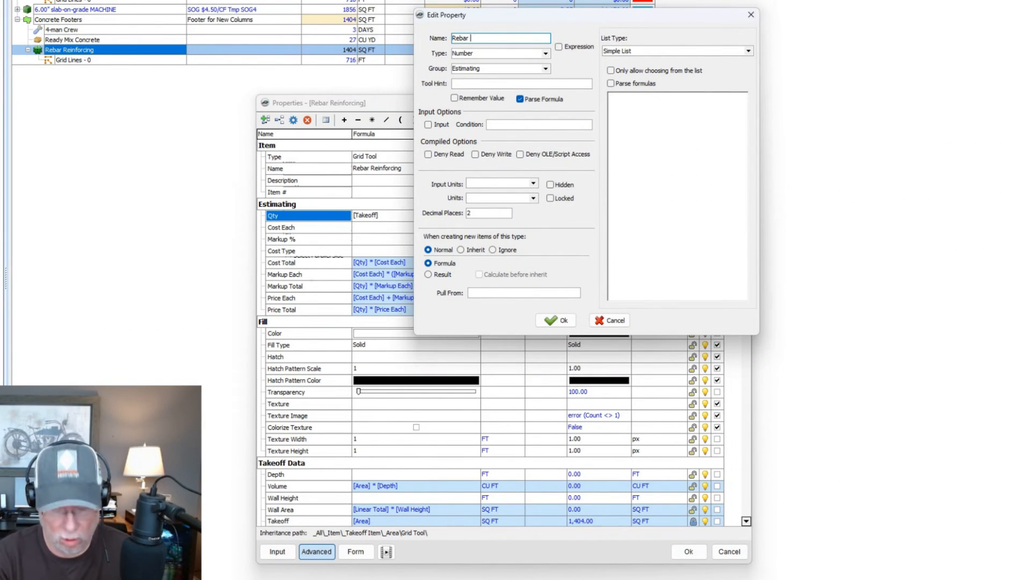
type("CALC")
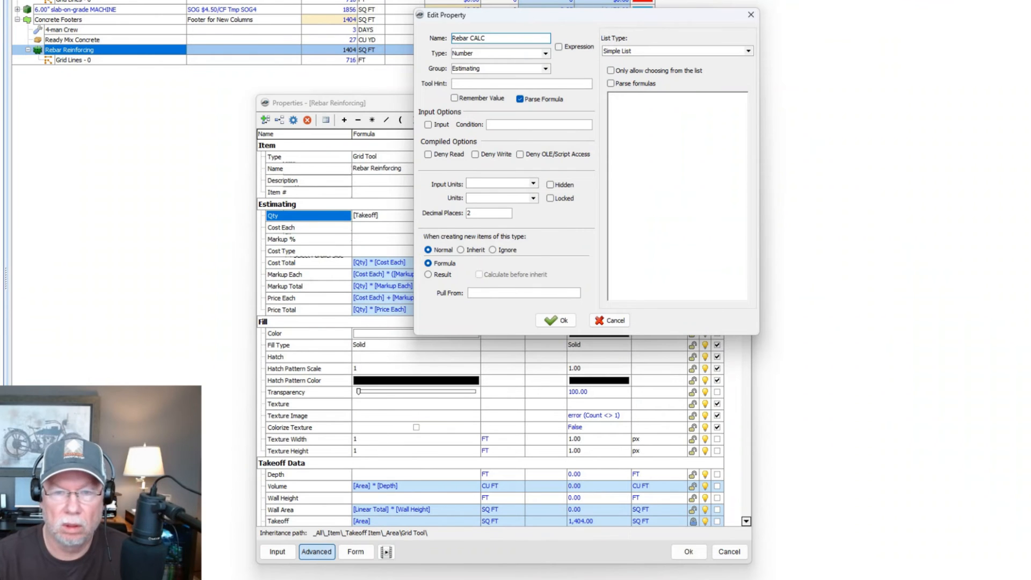
left_click(558, 321)
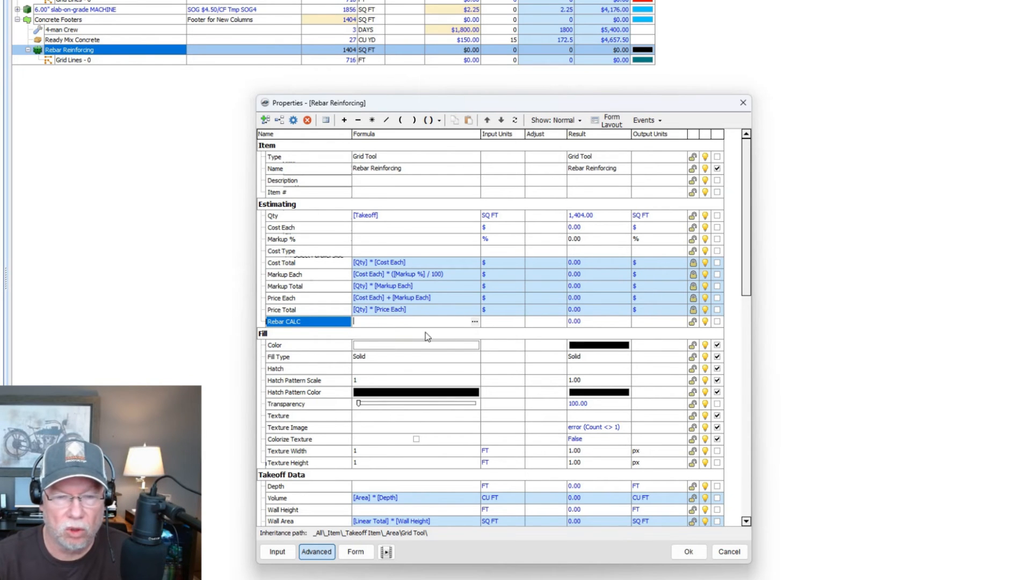
Set the Rebar CALC formula to the Linear Total of the parent Concrete Footers item.
left_click(475, 322)
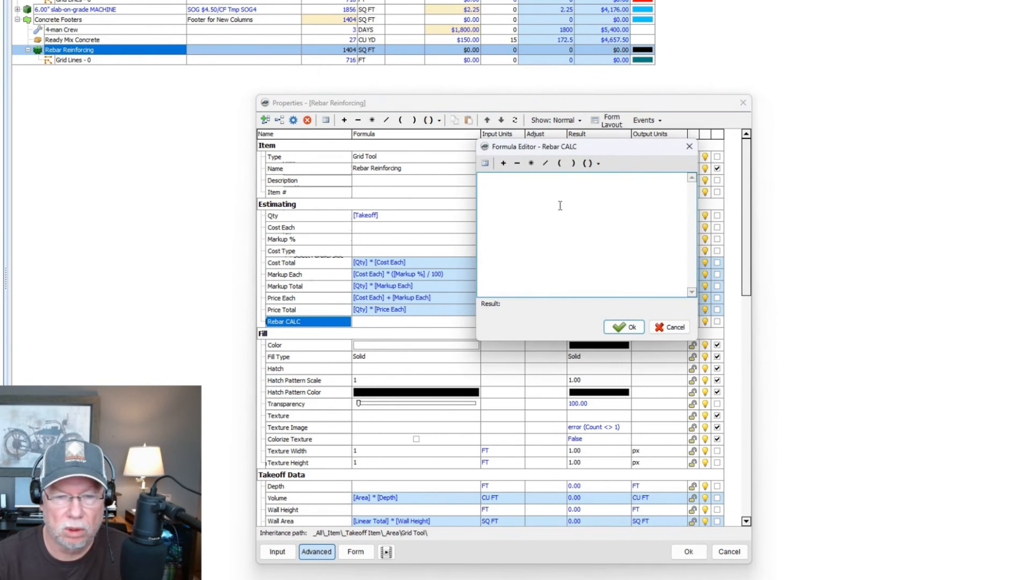
left_click(486, 164)
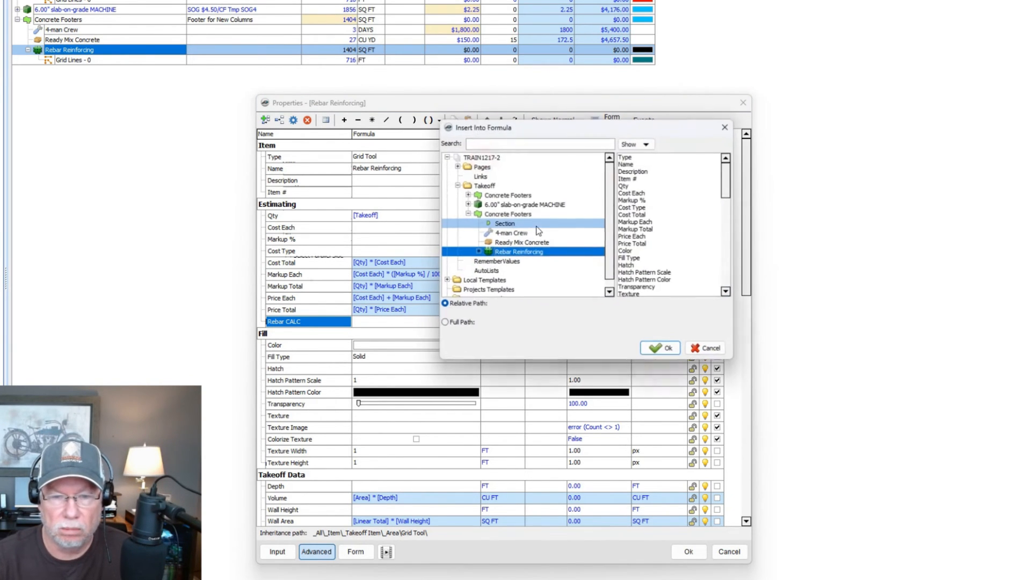
left_click(507, 214)
left_click_drag(734, 180, 726, 227)
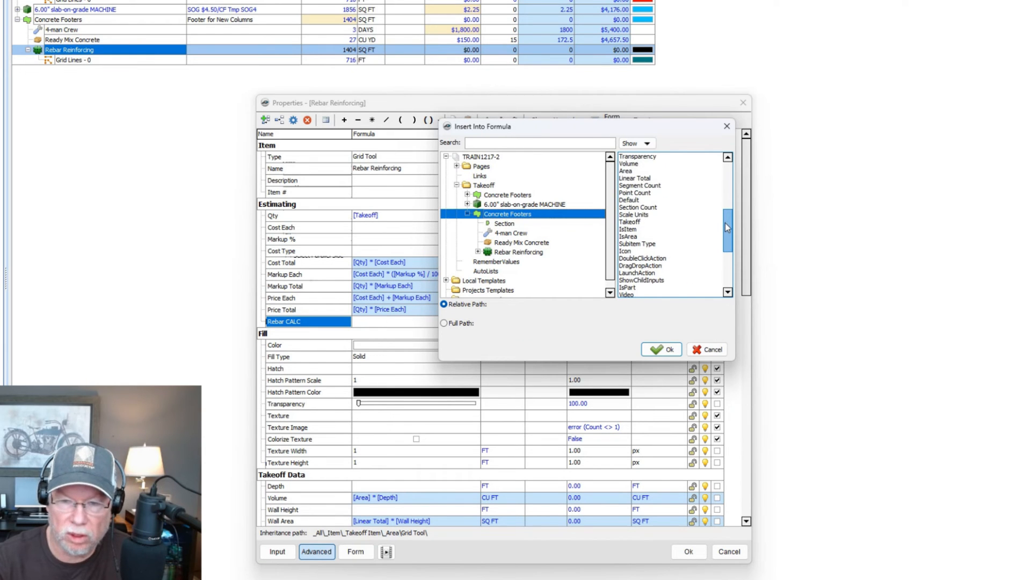
left_click_drag(725, 224, 726, 216)
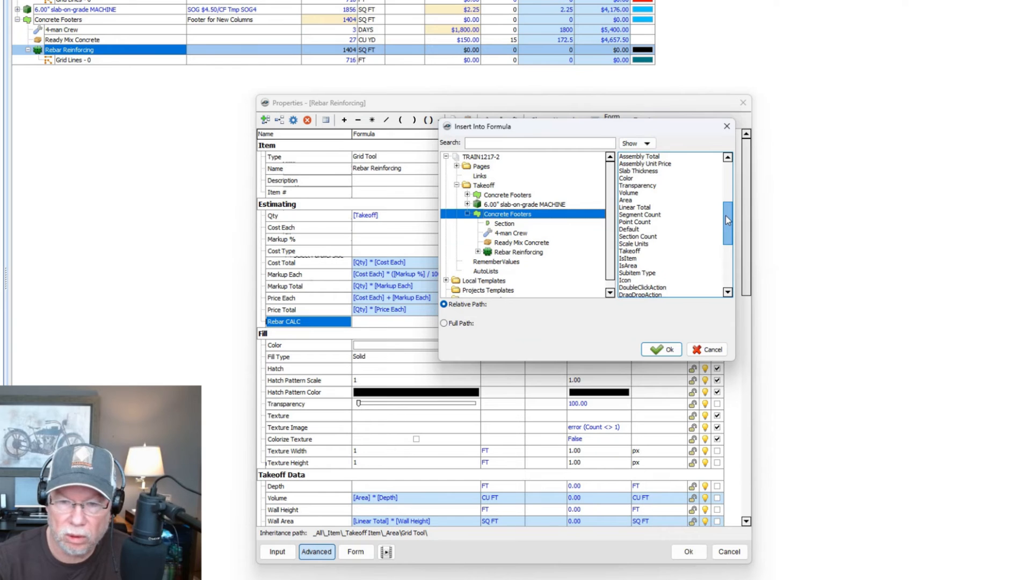
left_click(637, 208)
left_click(662, 350)
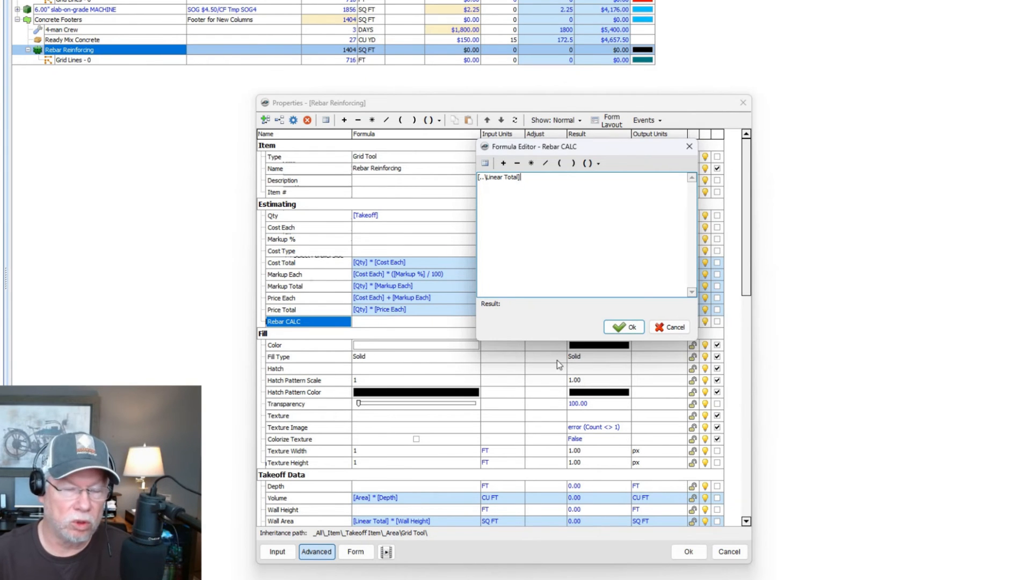
left_click(624, 327)
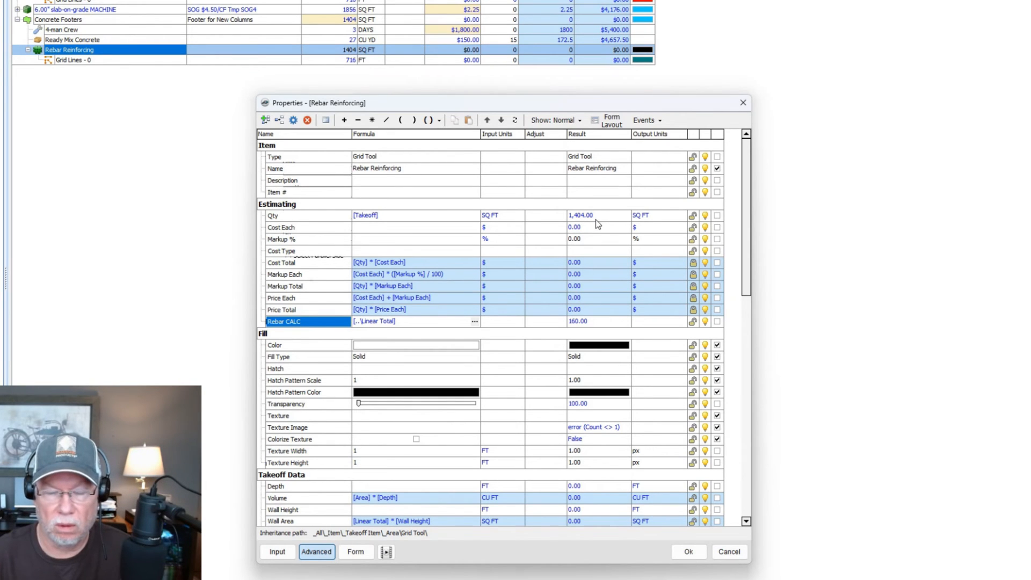
Change the Rebar Reinforcing Qty input units to FT and save the item's properties.
left_click(517, 217)
left_click(519, 215)
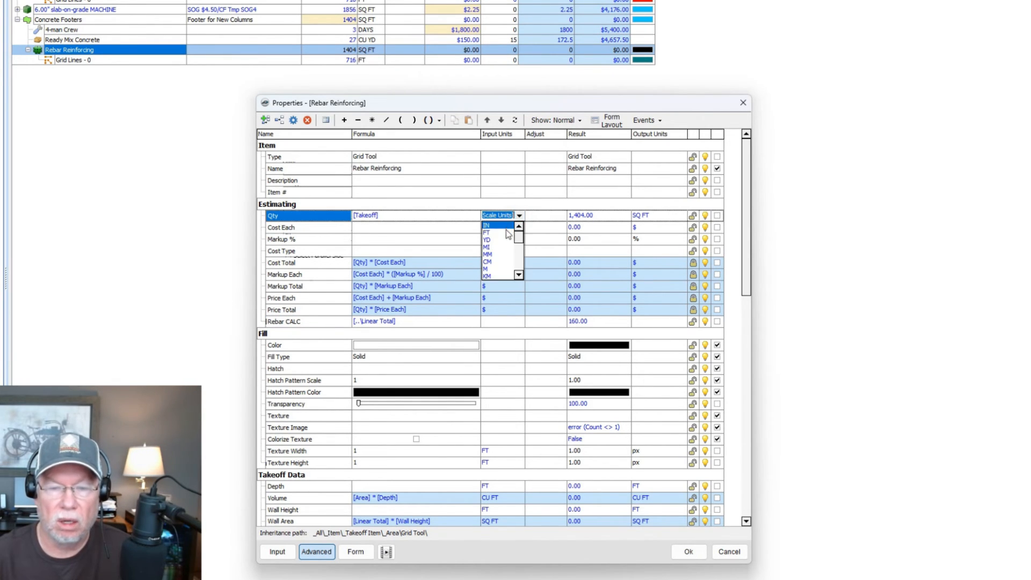
left_click(505, 232)
left_click(445, 218)
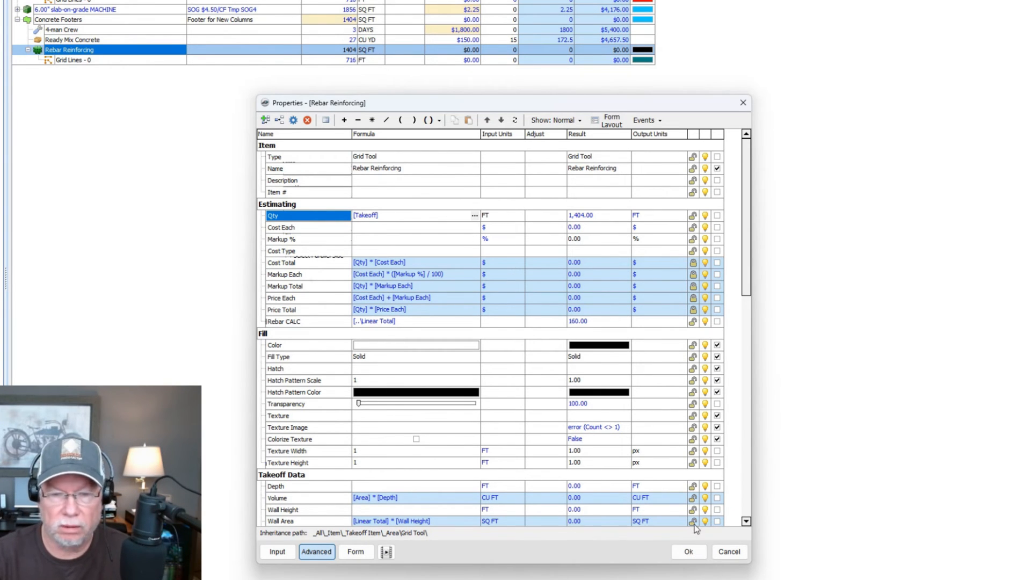
left_click(688, 552)
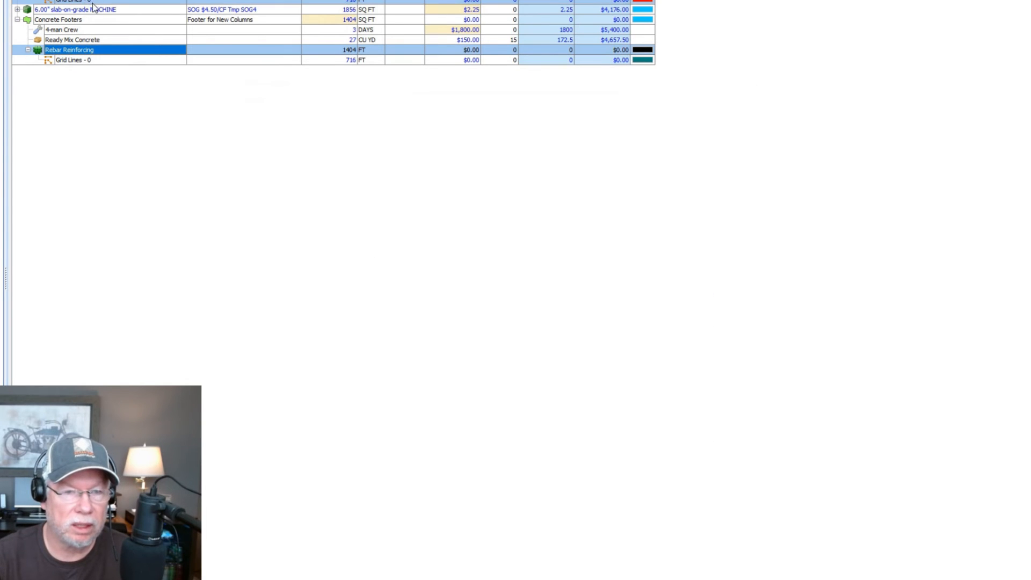
Examine the Cost Each and Rebar CALC formulas in the advanced properties of the first Concrete Footers item's Rebar Reinforcing.
double_click(109, 0)
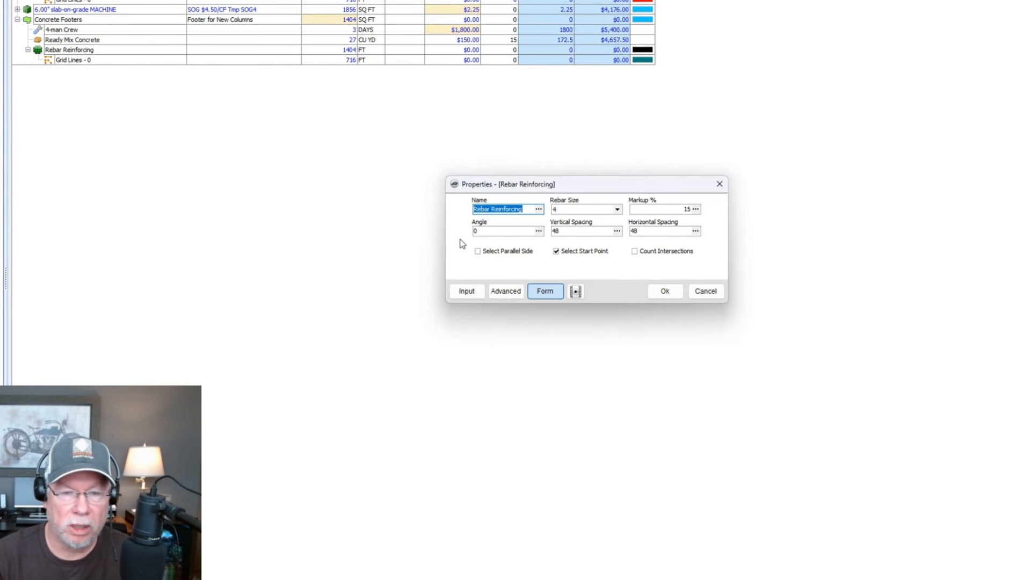
left_click(511, 294)
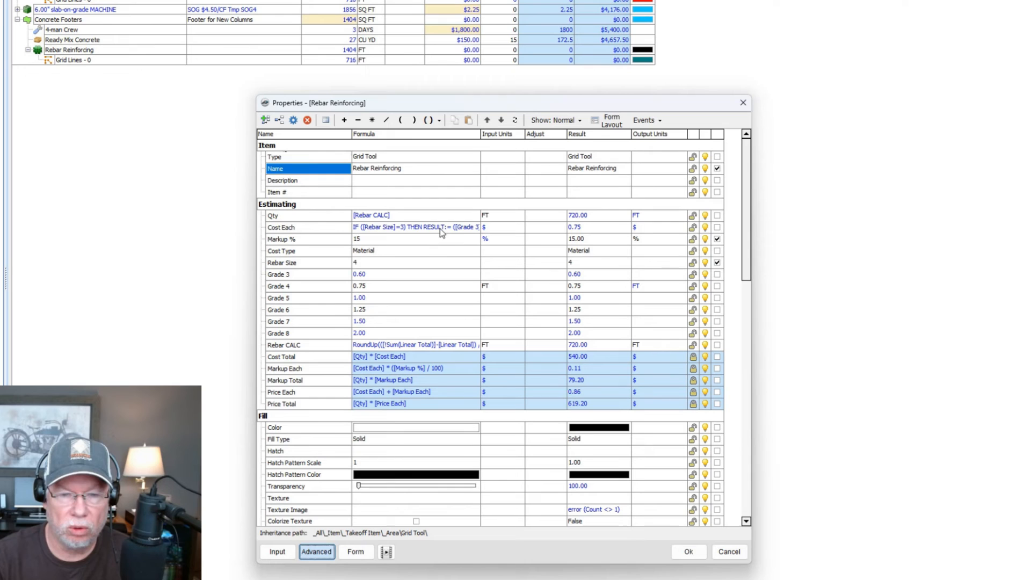
left_click(477, 227)
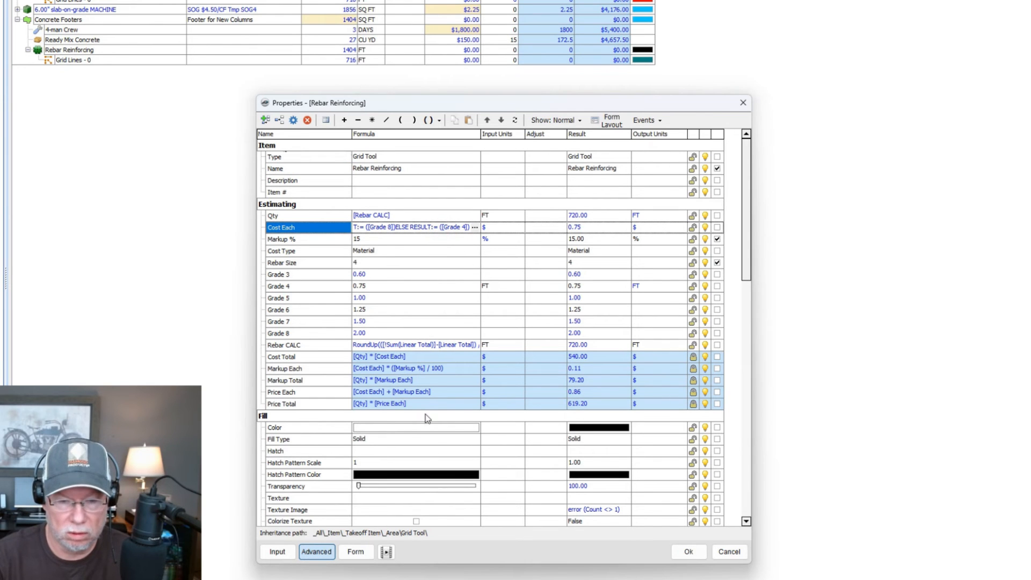
left_click(468, 345)
left_click(475, 344)
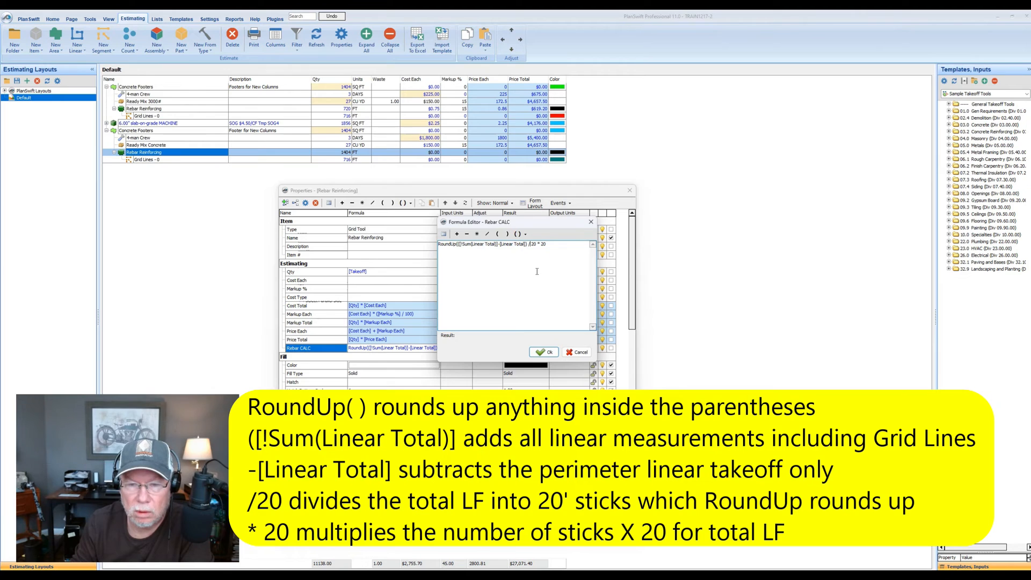
Complete the new item's Rebar CALC formula as RoundUp(([!Sum(Linear Total)]-[Linear Total]) / 20) * 20, with FT input units, and lock the property.
left_click(507, 233)
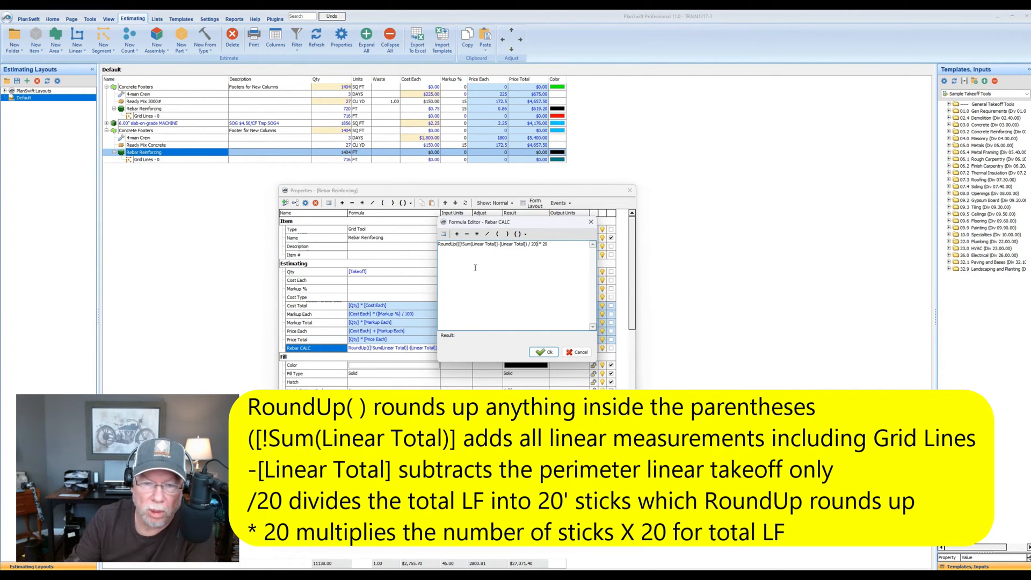
left_click(552, 354)
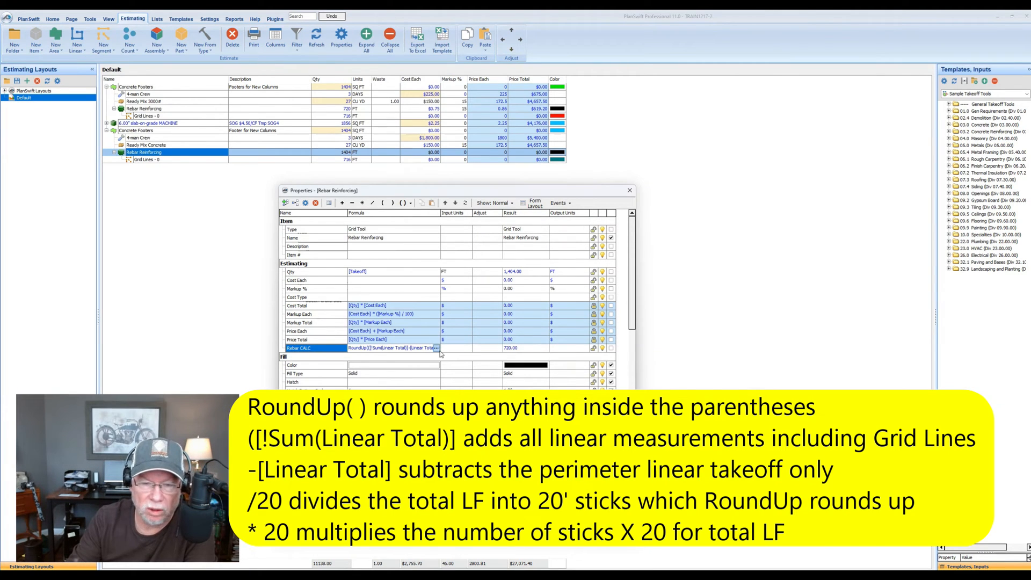
left_click(468, 348)
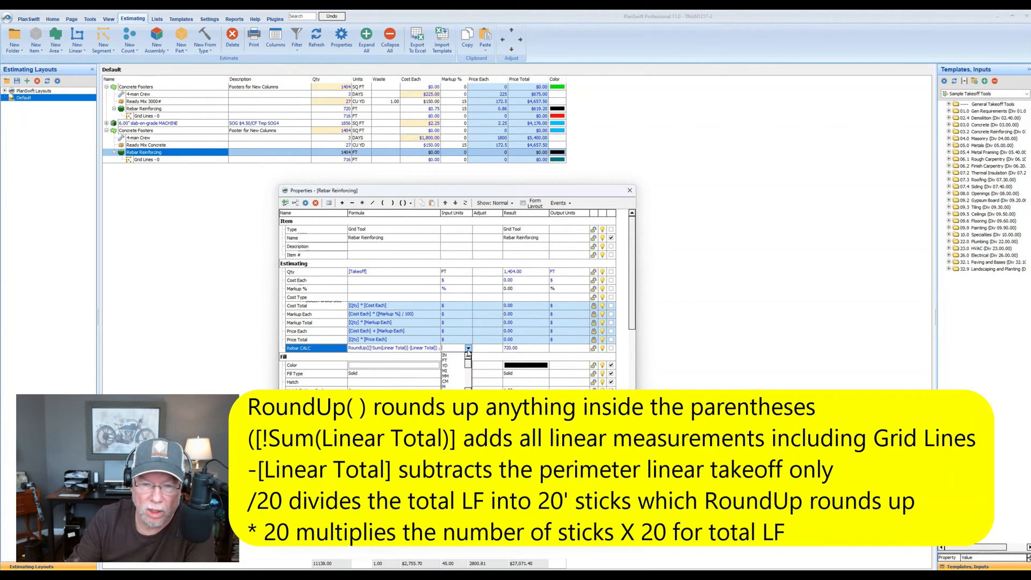
left_click(461, 360)
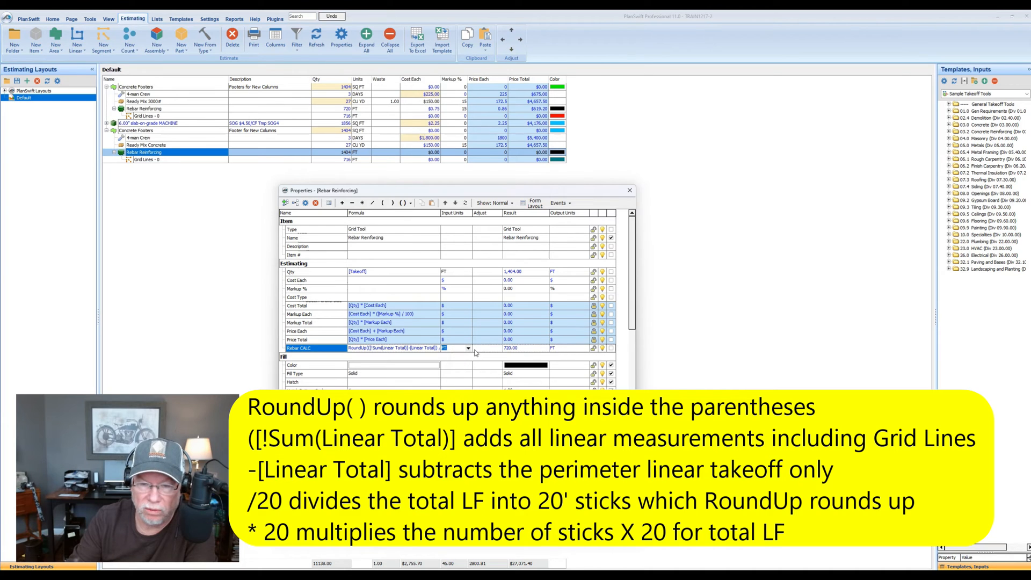
left_click(594, 348)
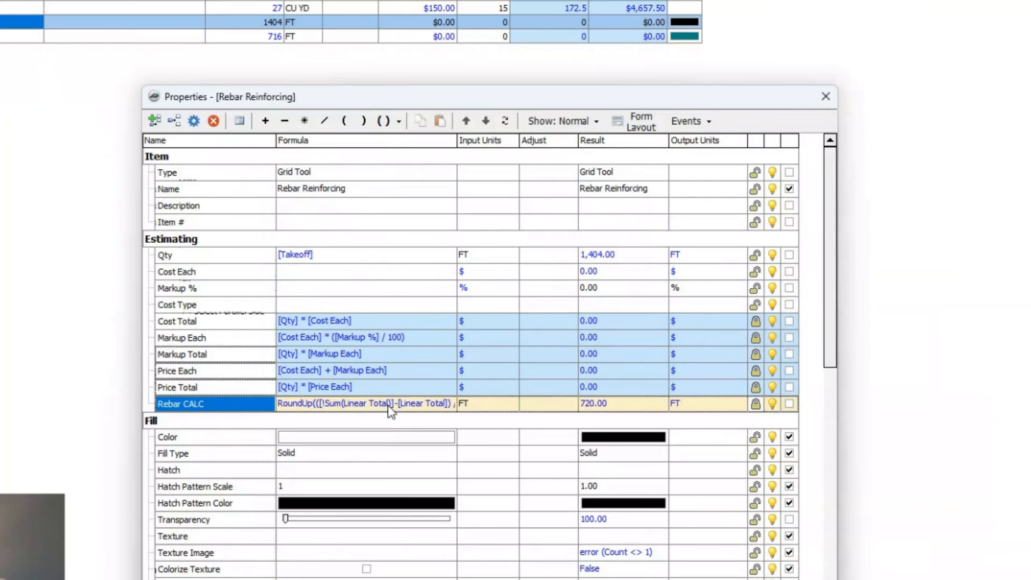
Replace the Qty formula of the new Rebar Reinforcing item with a reference to its own [Rebar CALC] property.
left_click(330, 256)
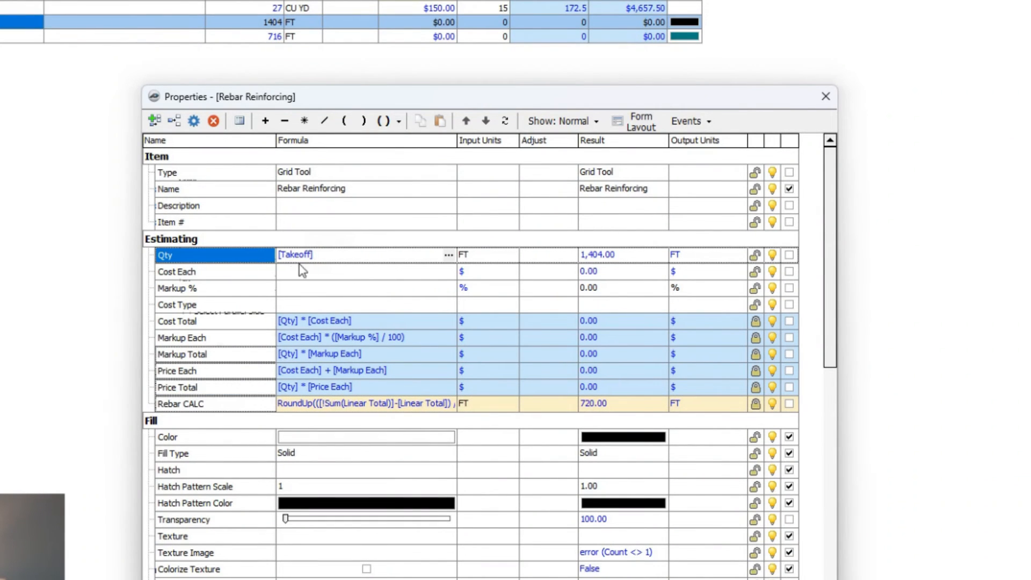
double_click(316, 256)
key("Delete")
left_click(448, 255)
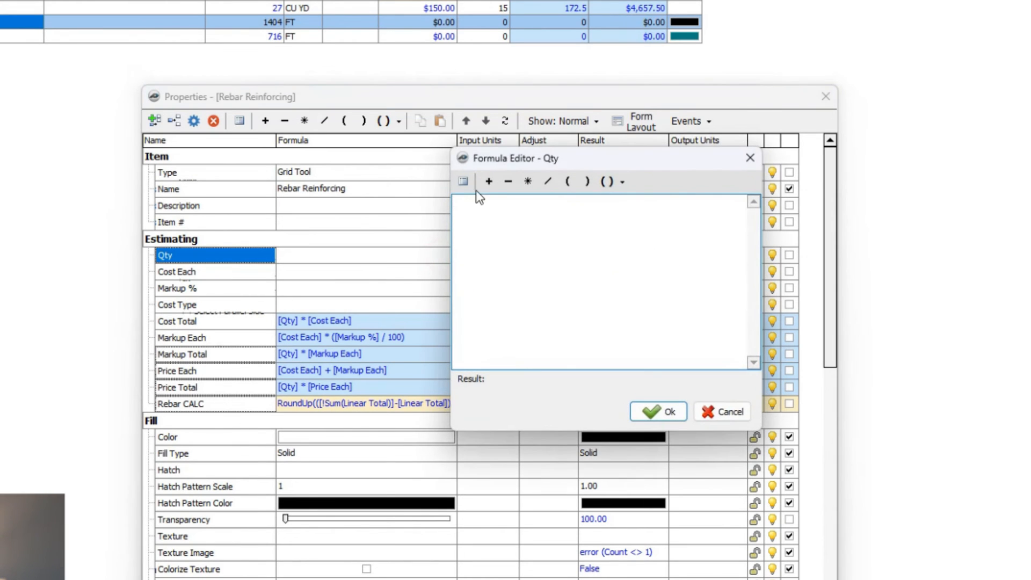
left_click(467, 182)
left_click(674, 305)
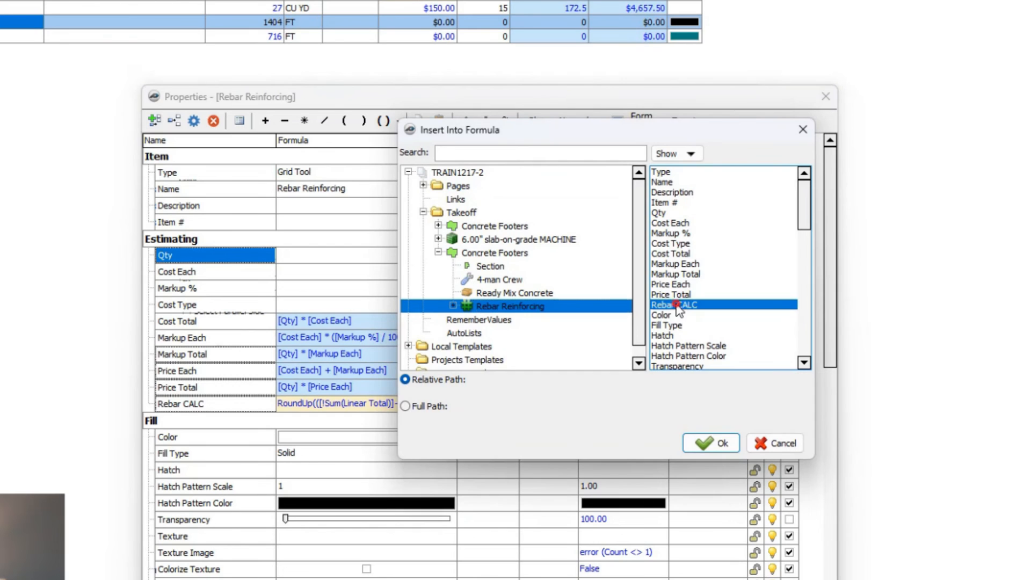
left_click(705, 438)
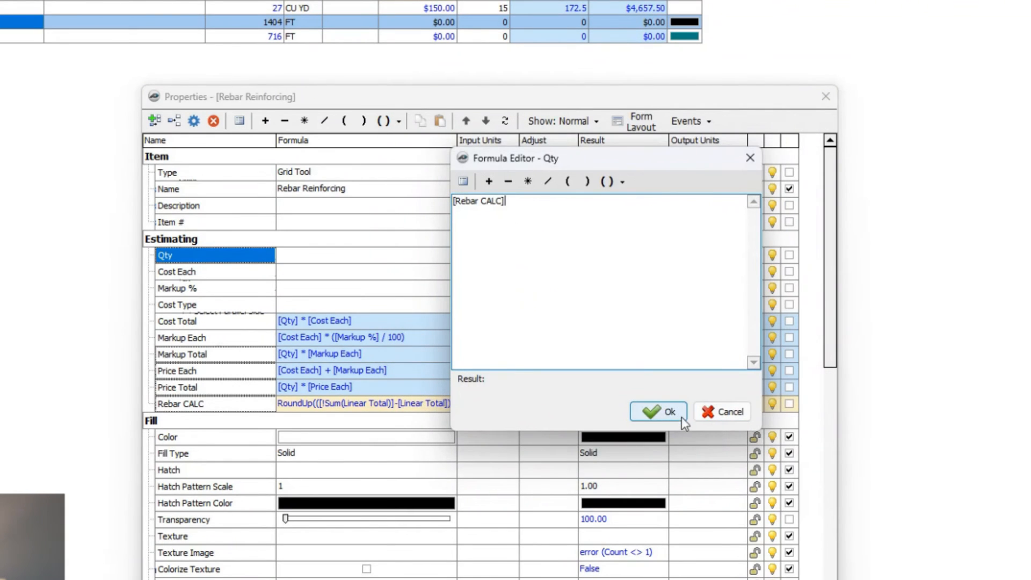
left_click(658, 412)
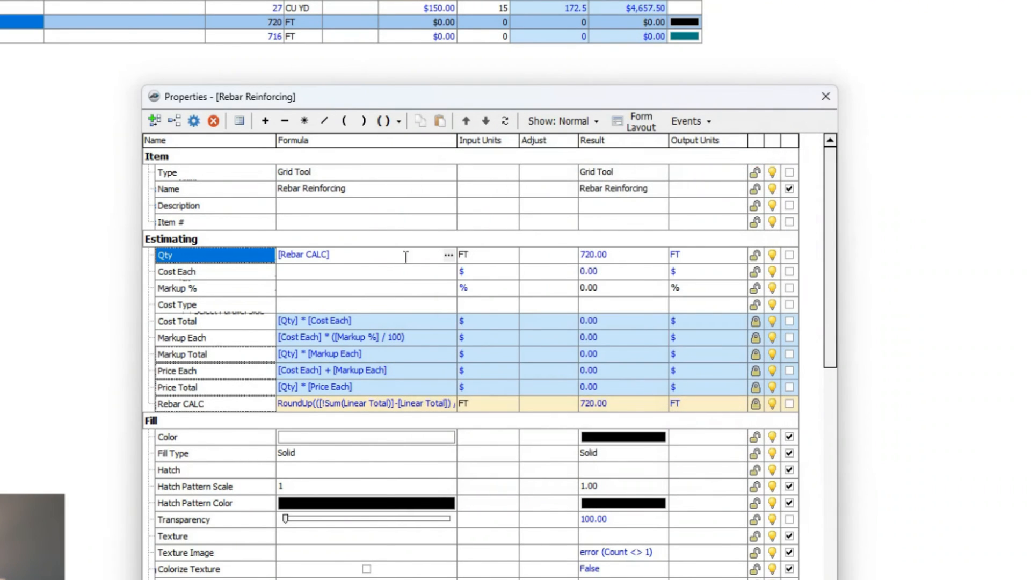
Set the Qty adjustment to 80 and mark Qty and Cost Each as input properties.
left_click(545, 256)
type("80")
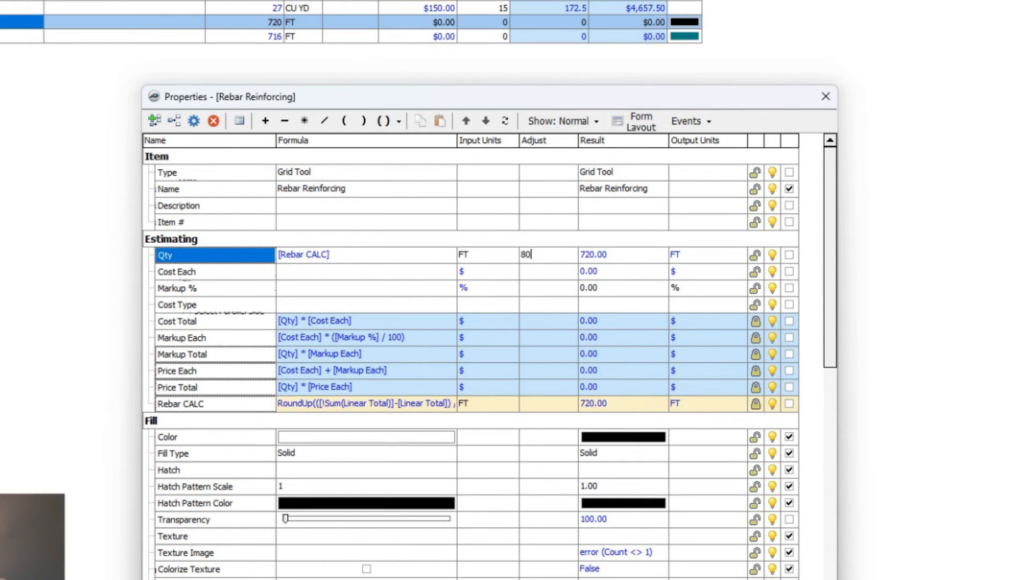
key("Return")
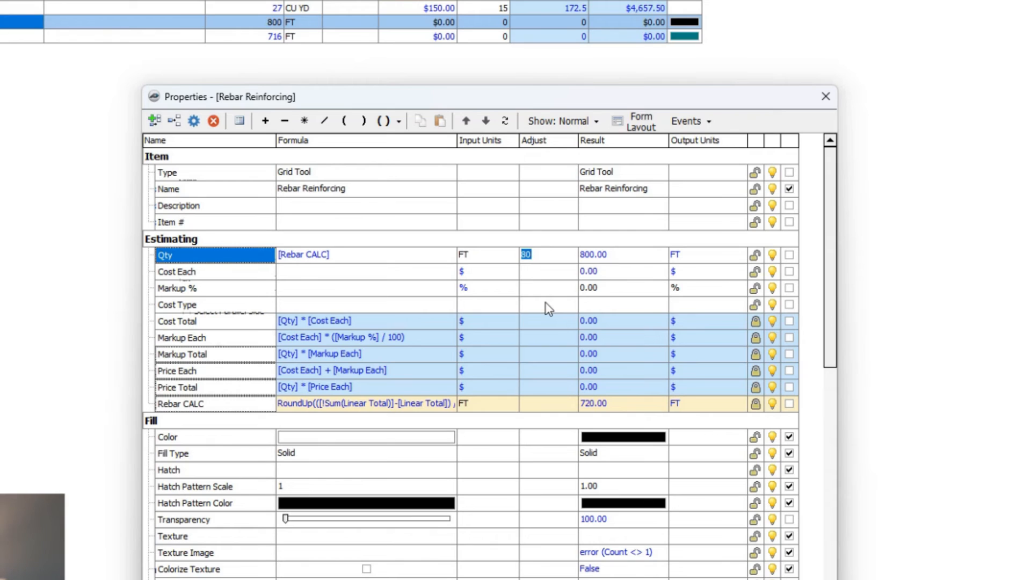
left_click(790, 256)
left_click(789, 271)
left_click(355, 273)
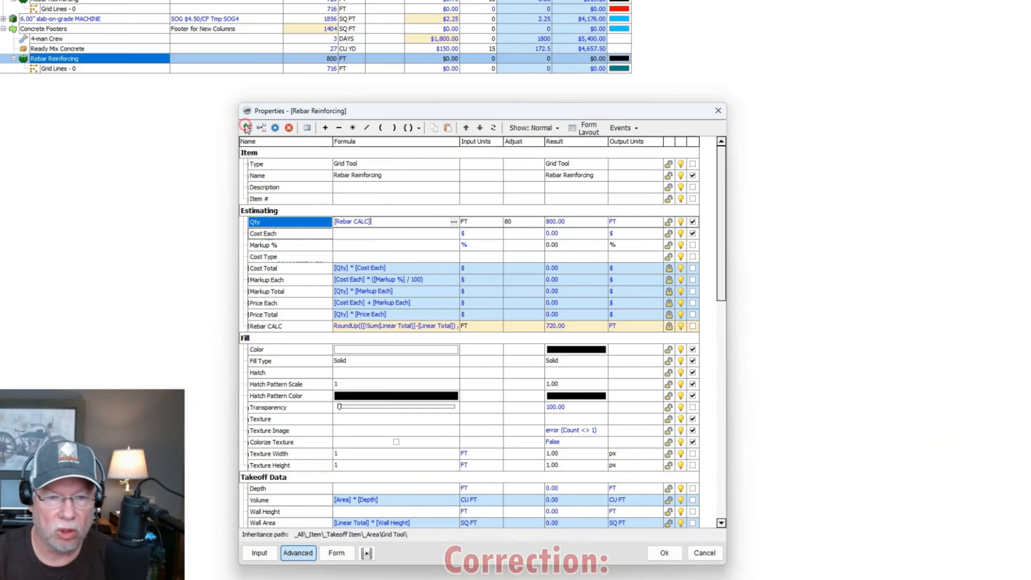
Add two number properties named Rebar Size and Grade 3 to the Estimating group of the Rebar Reinforcing item.
type("Rebar Size")
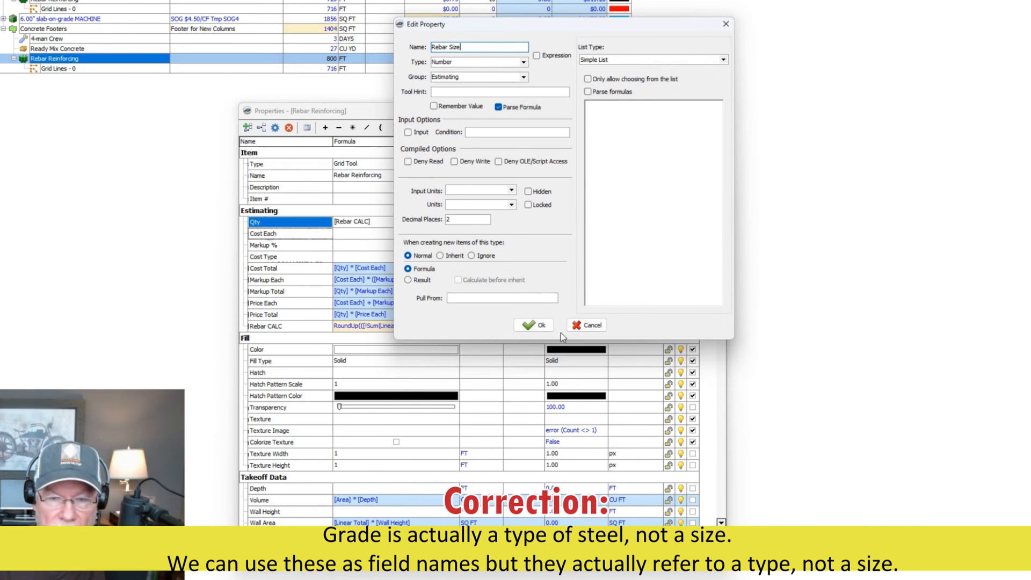
left_click(537, 325)
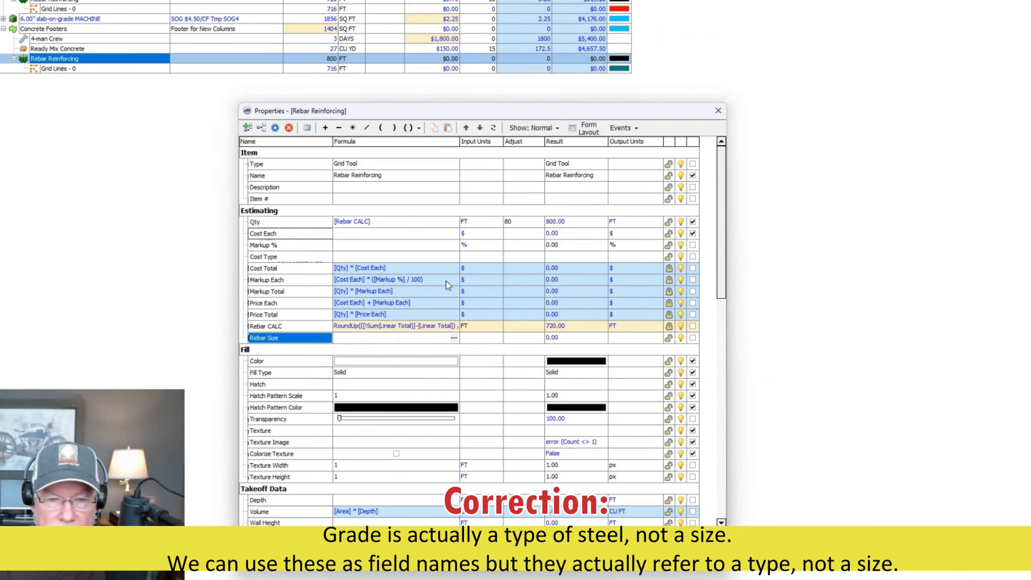
left_click(248, 127)
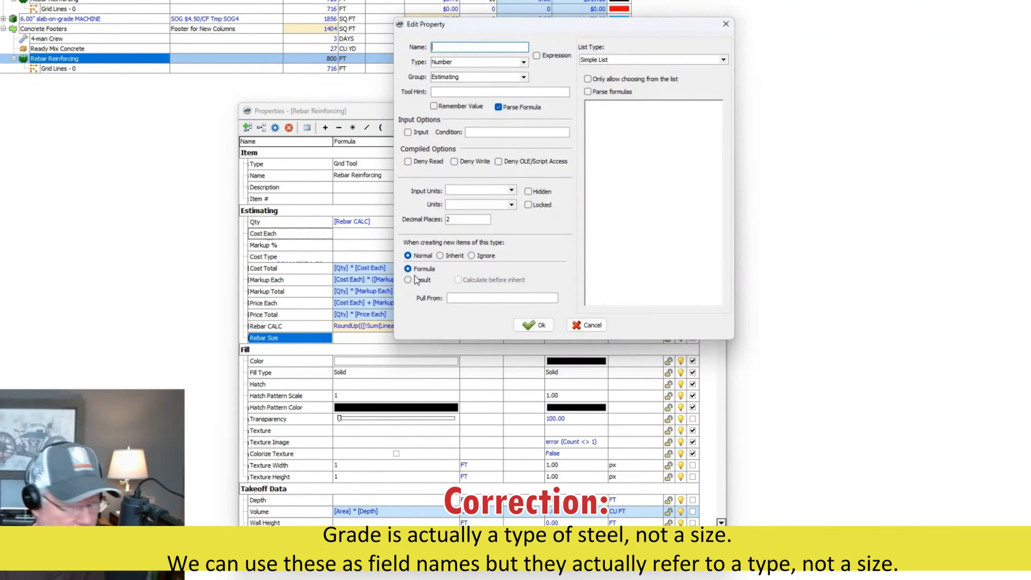
type("Grade 3")
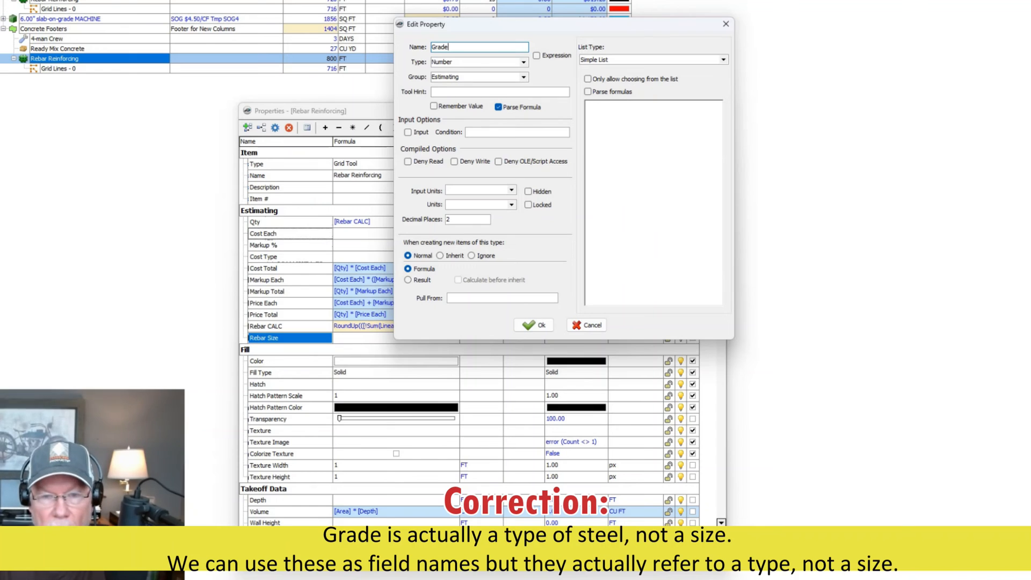
left_click(534, 325)
Add number properties named Grade 4, Grade 5 and Grade 6 to the Estimating group.
left_click(247, 128)
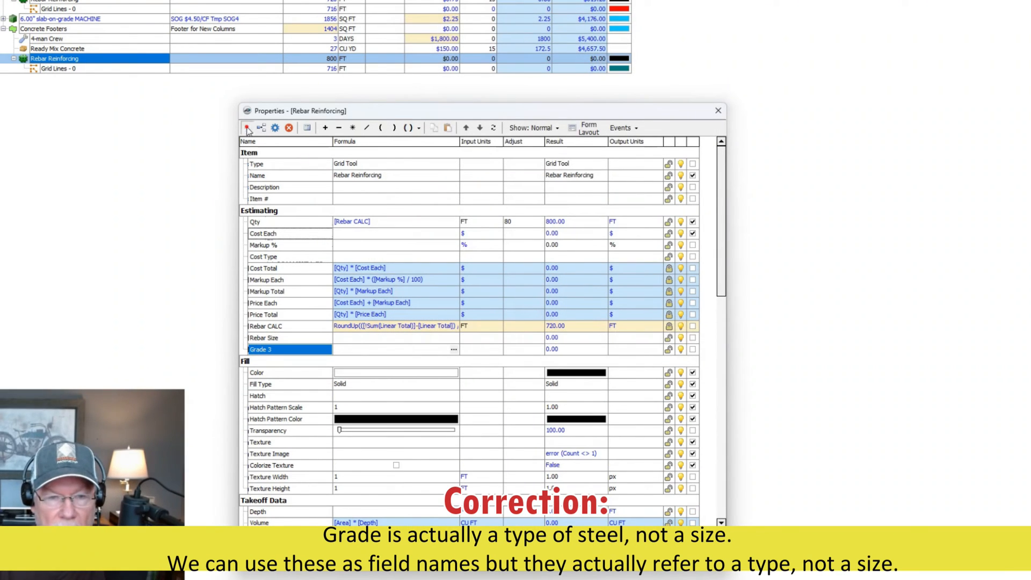
type("Grade 4")
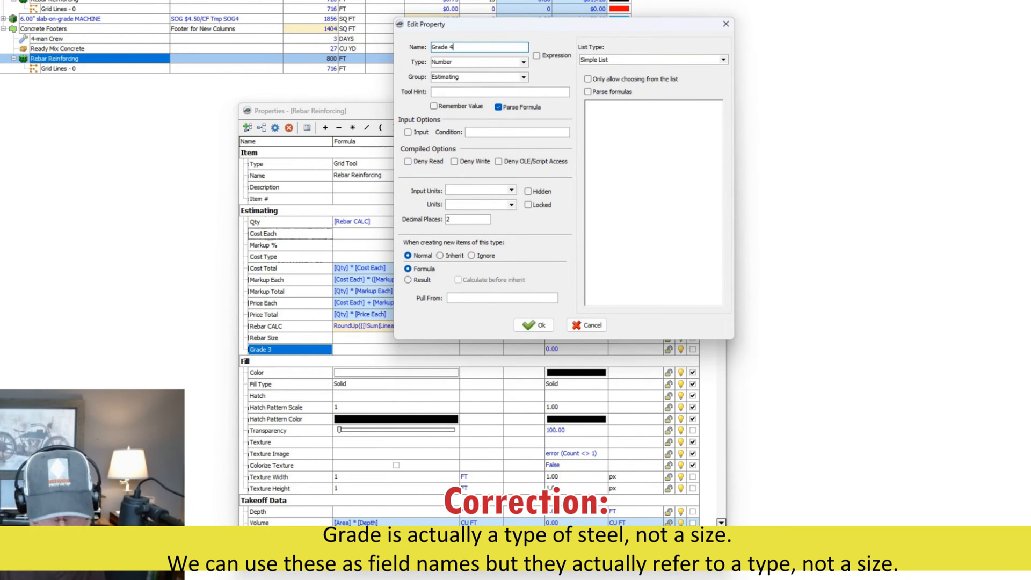
left_click(535, 325)
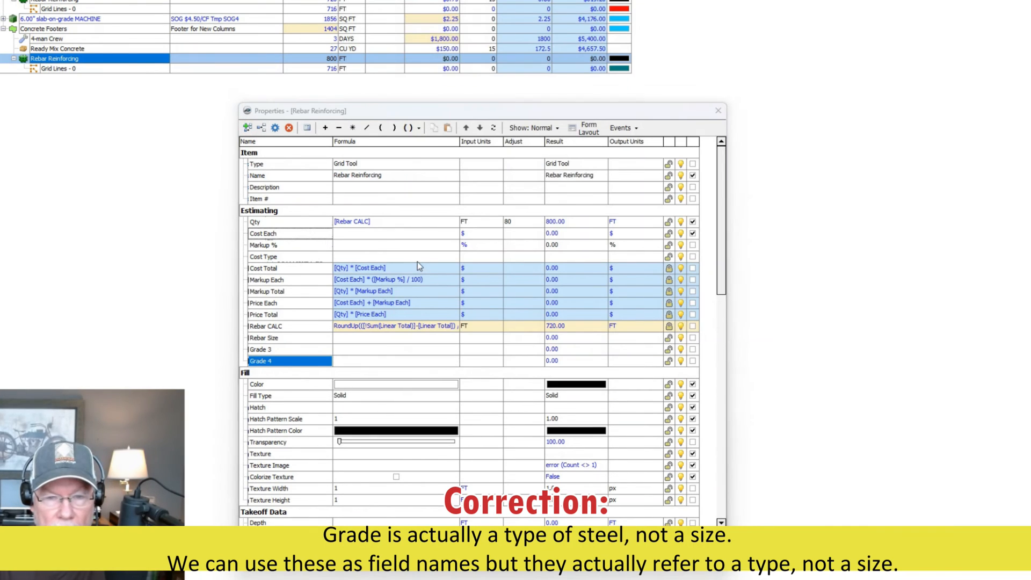
type("Grade 5")
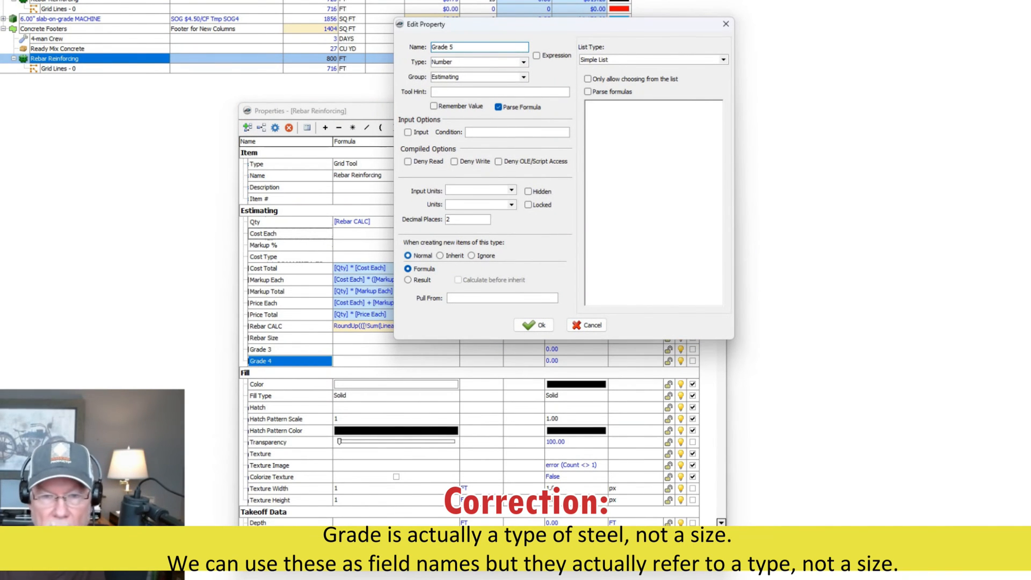
left_click(534, 325)
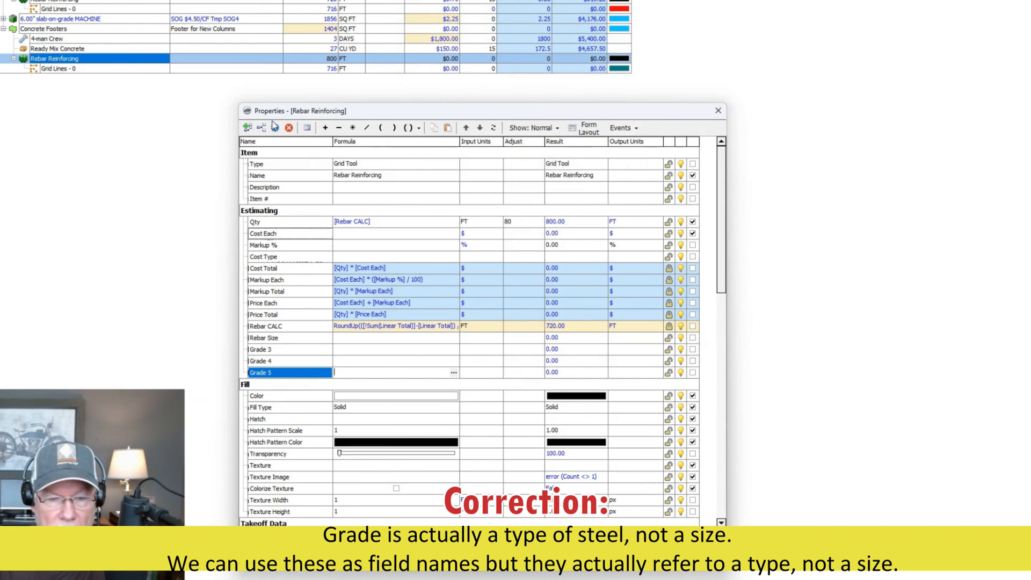
left_click(247, 128)
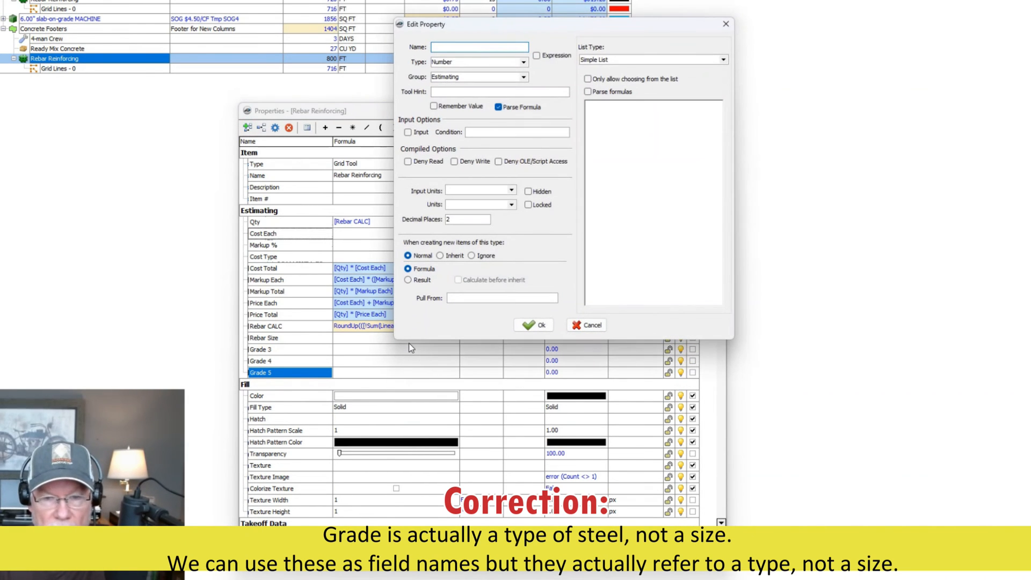
type("Grade 6")
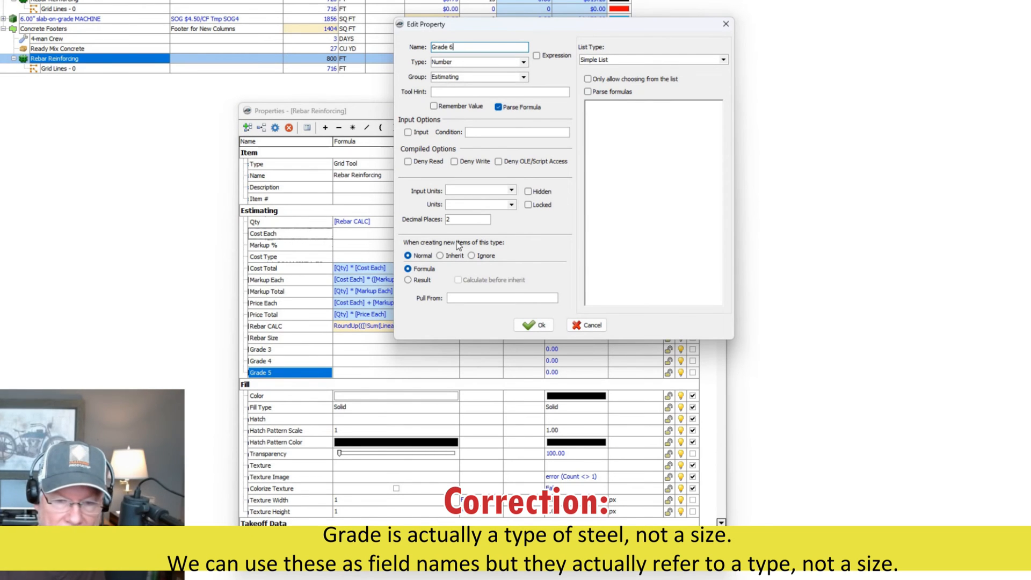
left_click(534, 325)
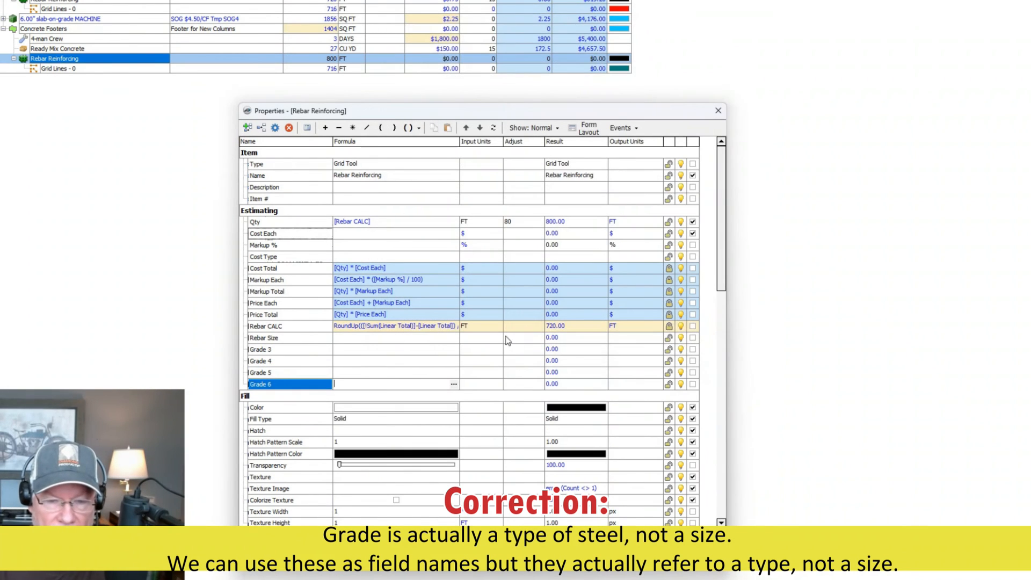
Set the formula values to 0.50 for Grade 3, 0.75 for Grade 4, 1.00 for Grade 5 and 1.50 for Grade 6.
left_click(477, 353)
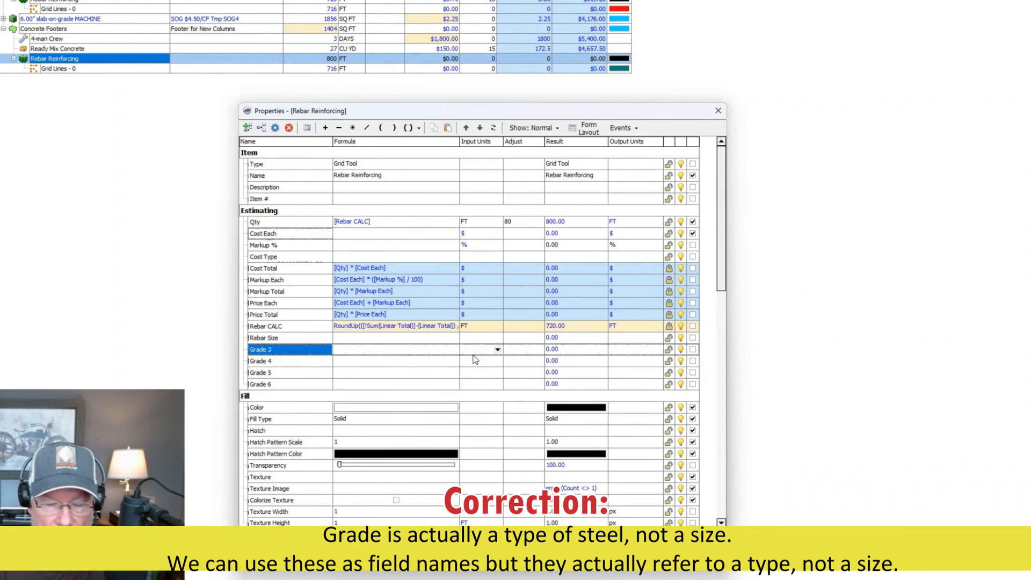
left_click(420, 354)
type("0.5")
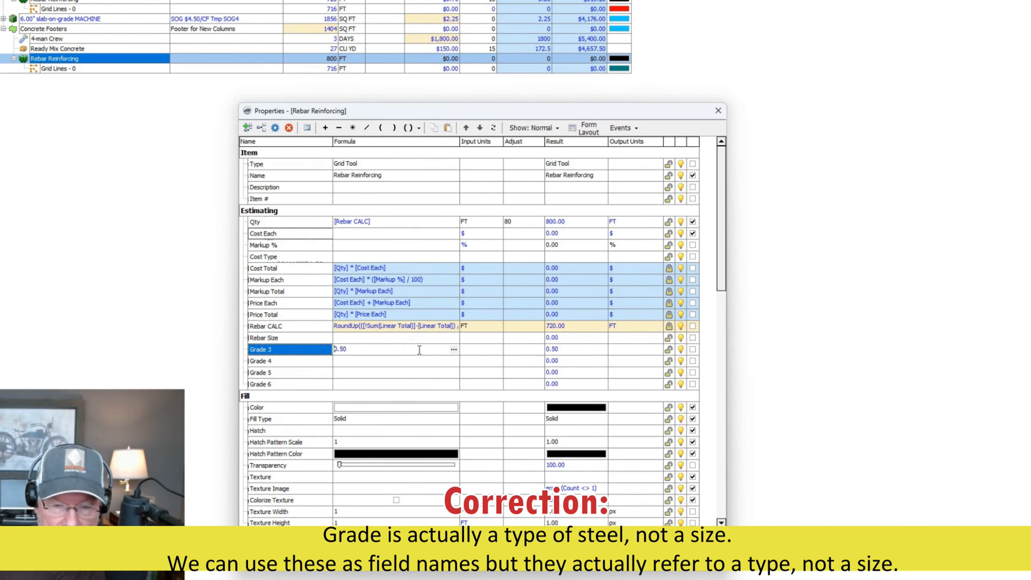
left_click(382, 362)
type("0.75")
key("Return")
left_click(363, 373)
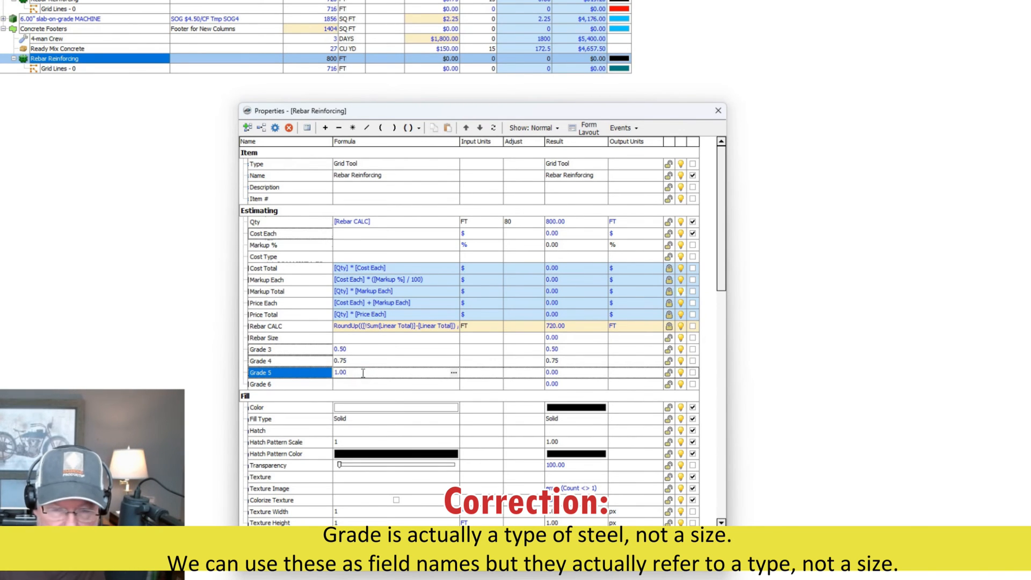
left_click(356, 385)
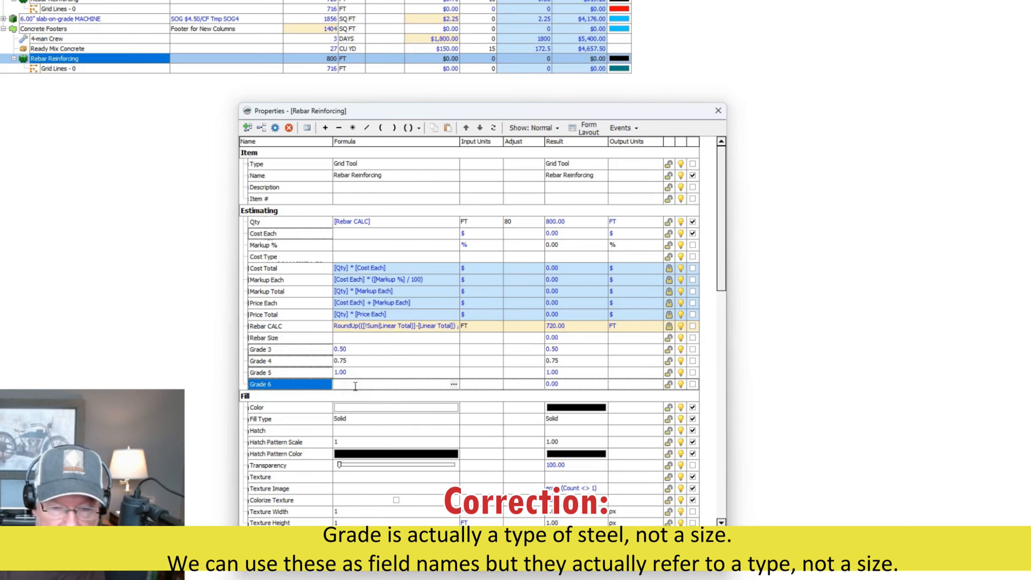
type("1.50")
key("Return")
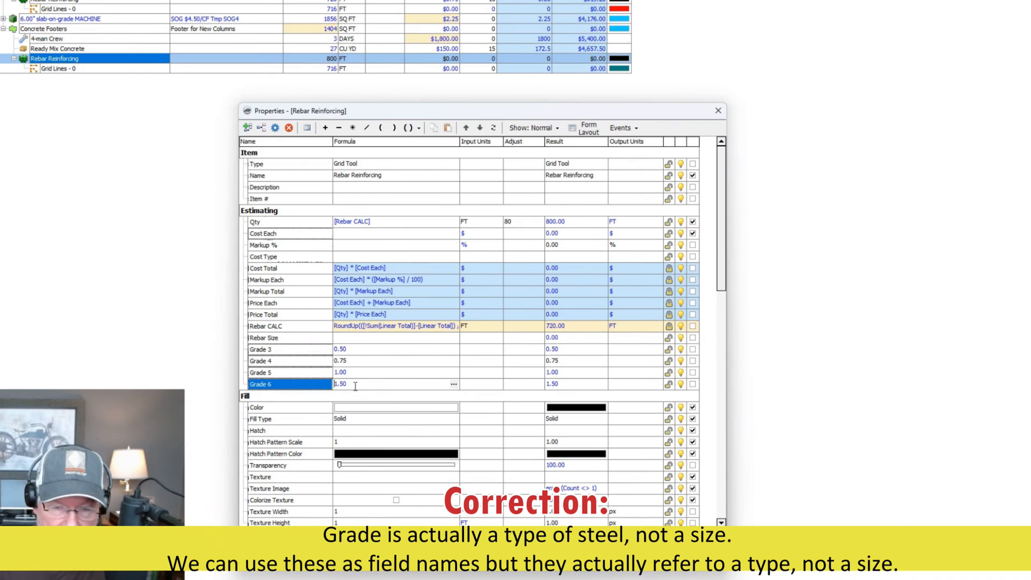
Set the input units of the Grade 3 and Grade 4 properties to $.
left_click(477, 351)
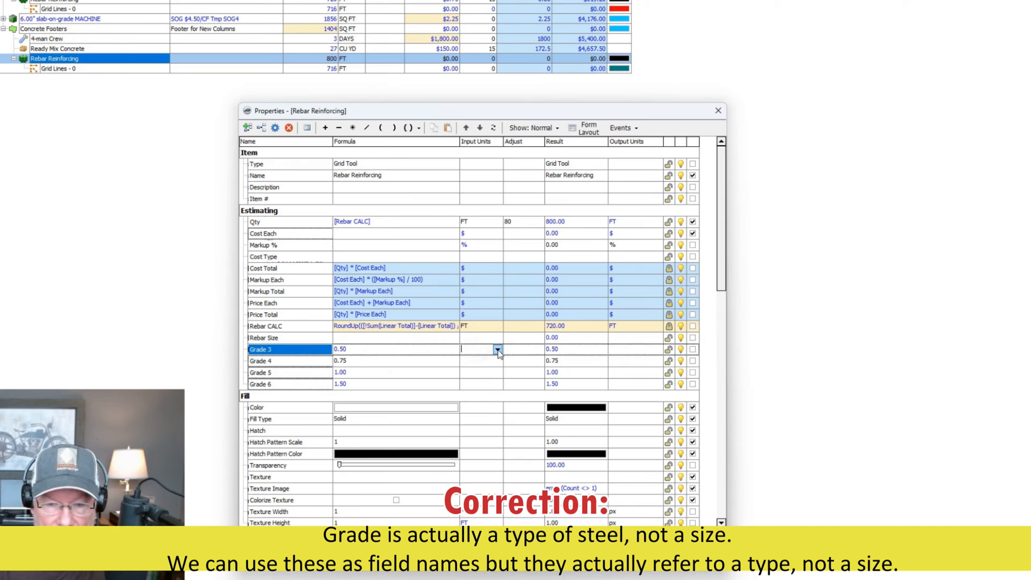
left_click(497, 350)
left_click_drag(497, 370, 492, 413)
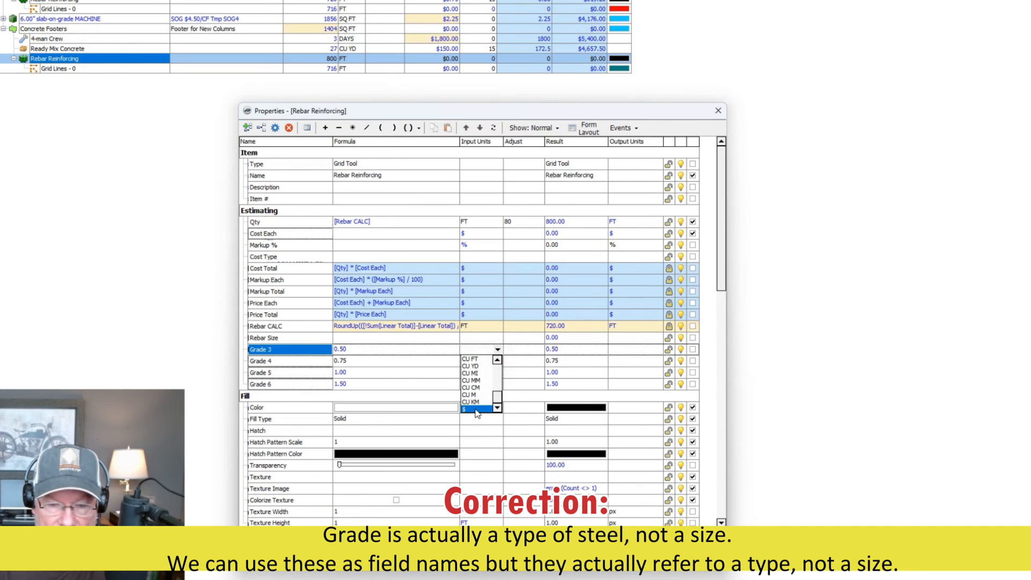
left_click(489, 410)
left_click(498, 362)
left_click(499, 362)
left_click_drag(498, 381, 497, 417)
left_click(474, 421)
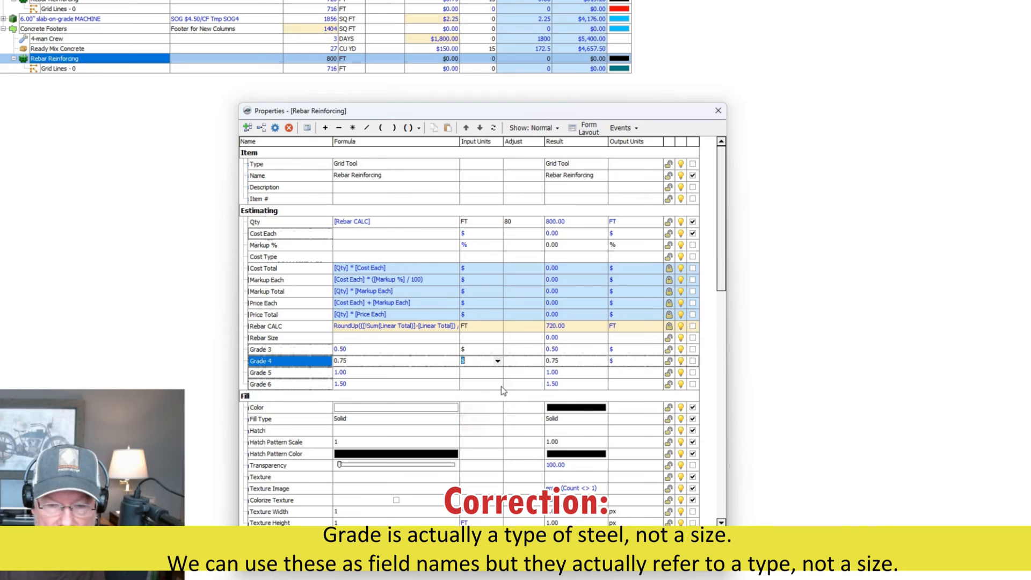
Set the input units of the Grade 5 and Grade 6 properties to $.
left_click(499, 373)
left_click(498, 372)
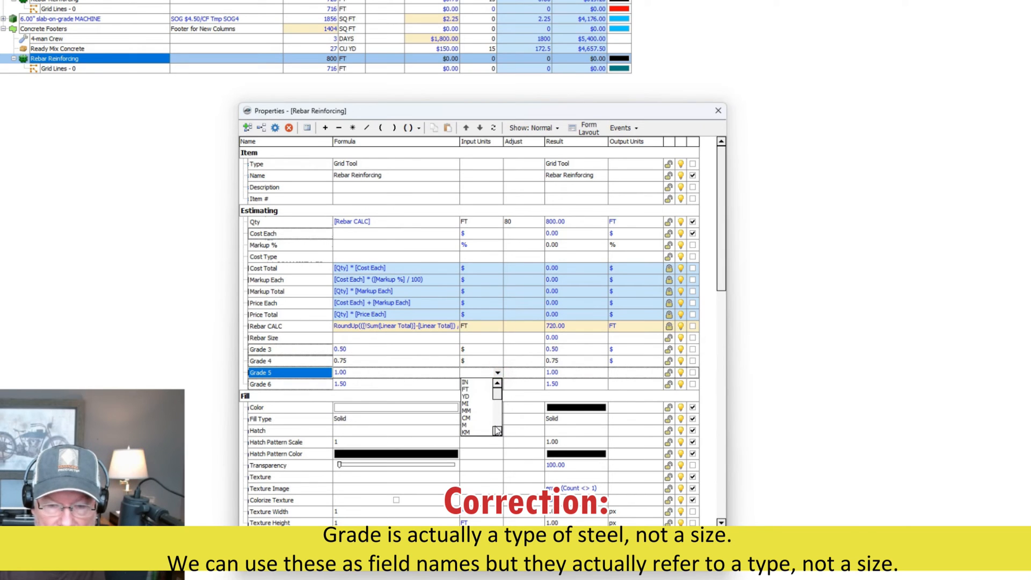
left_click_drag(498, 391, 499, 429)
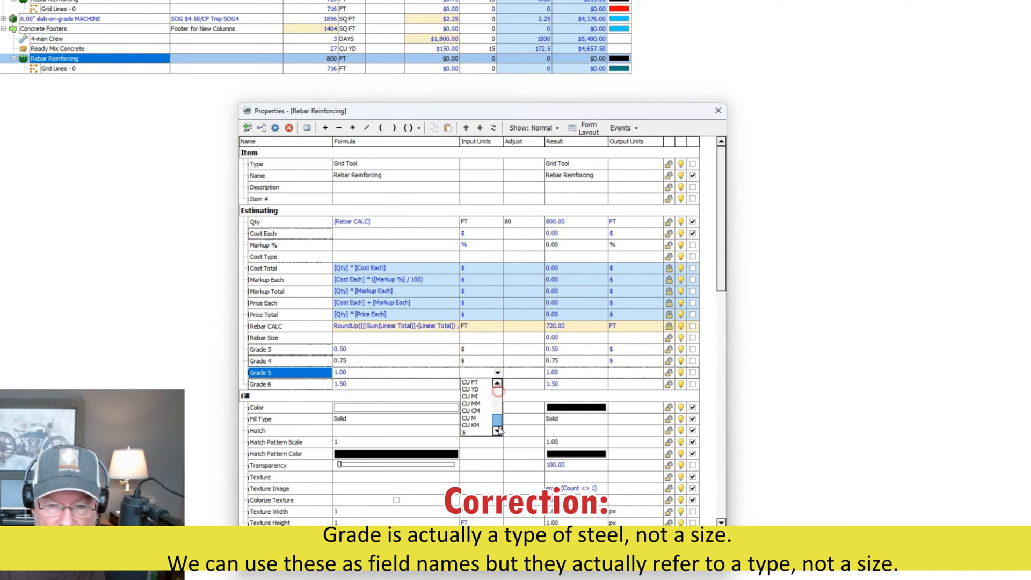
left_click(469, 432)
left_click(497, 384)
left_click(497, 385)
left_click_drag(497, 398, 498, 449)
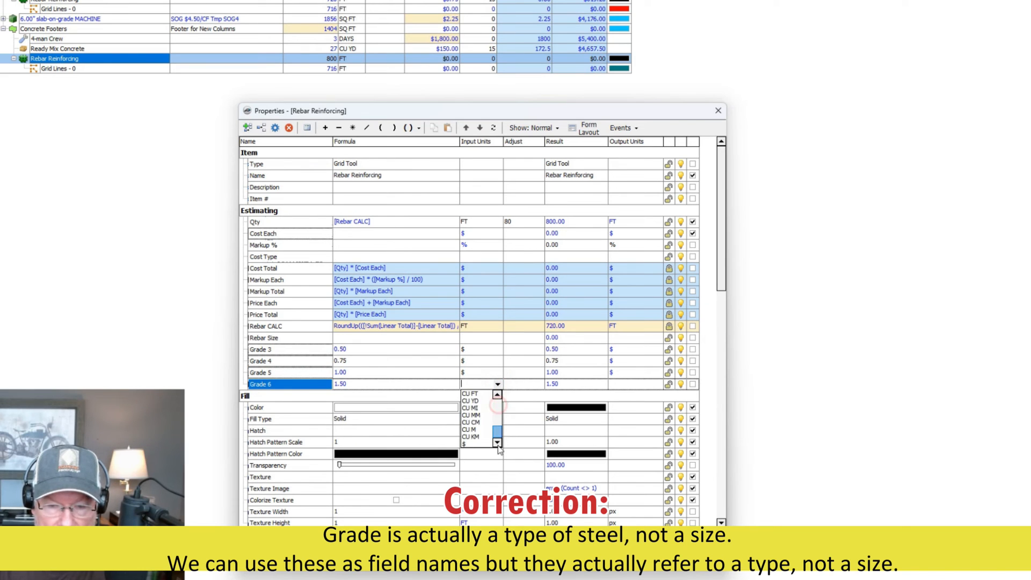
left_click(466, 444)
Give the Rebar Size property a simple list of 3, 4, 5 and 6, and only allow choosing from that list.
left_click(366, 339)
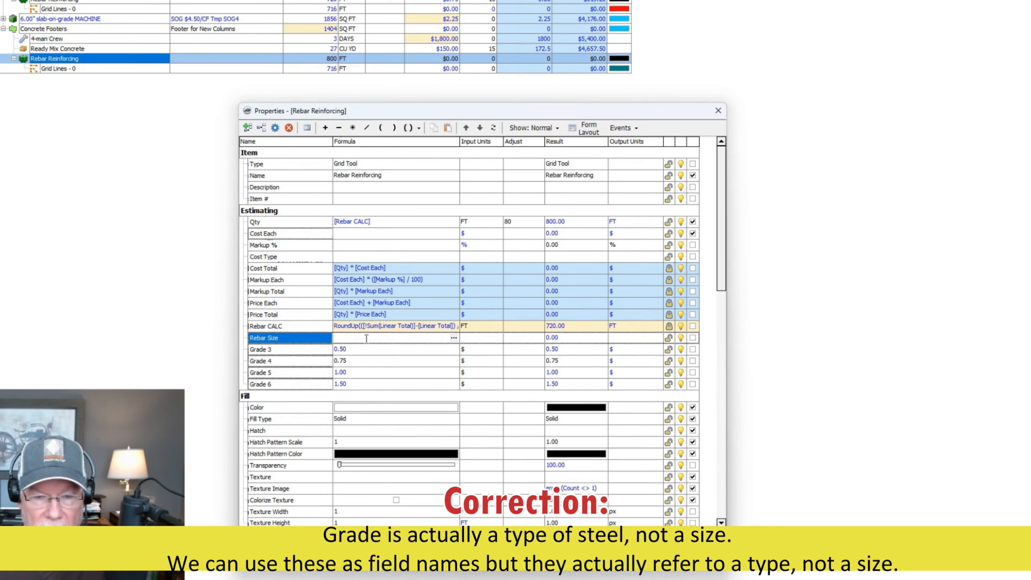
left_click(312, 341)
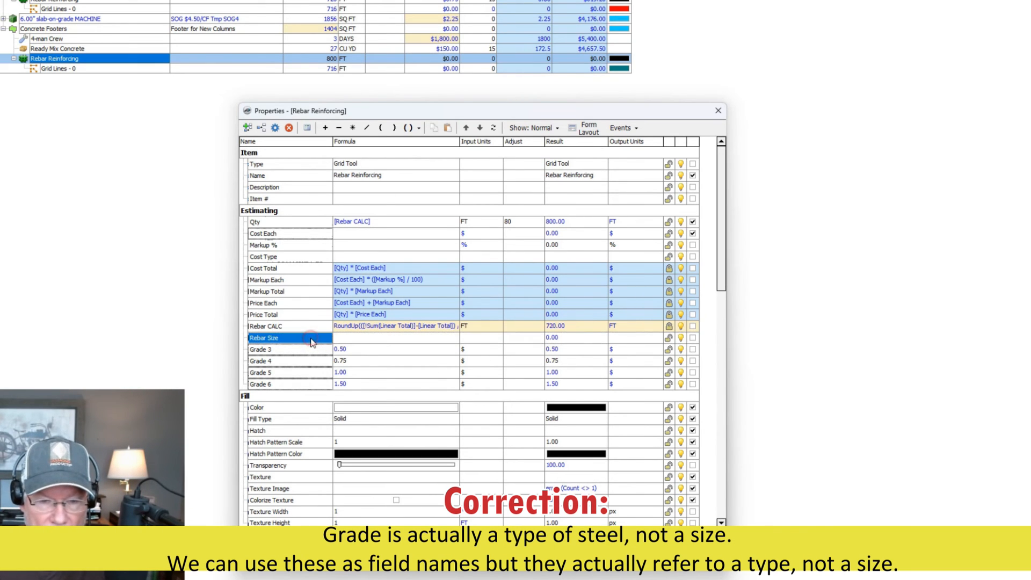
double_click(312, 340)
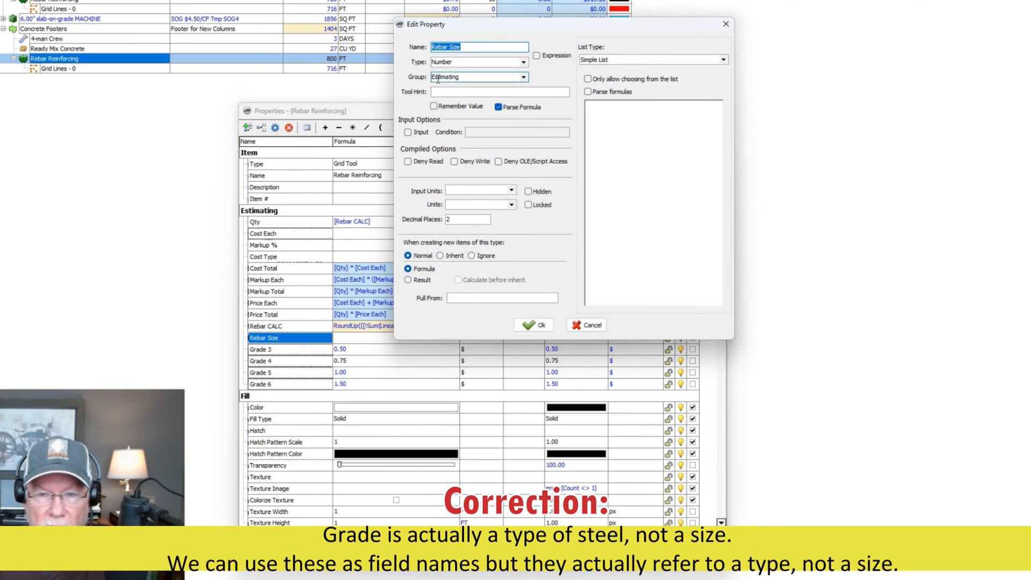
left_click(605, 112)
type("3")
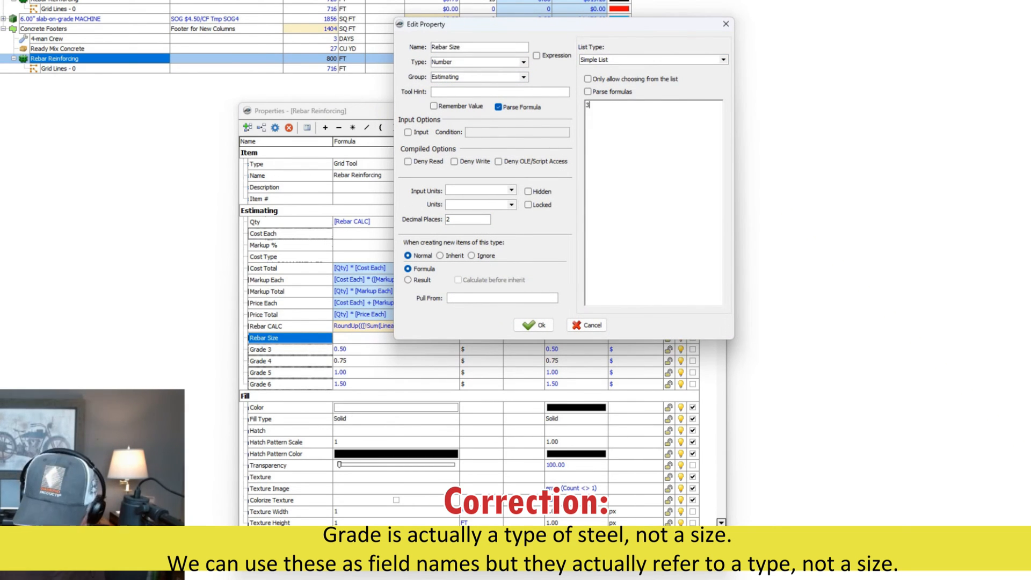
key("Return")
type("4")
key("Return")
type("5")
key("Return")
type("6")
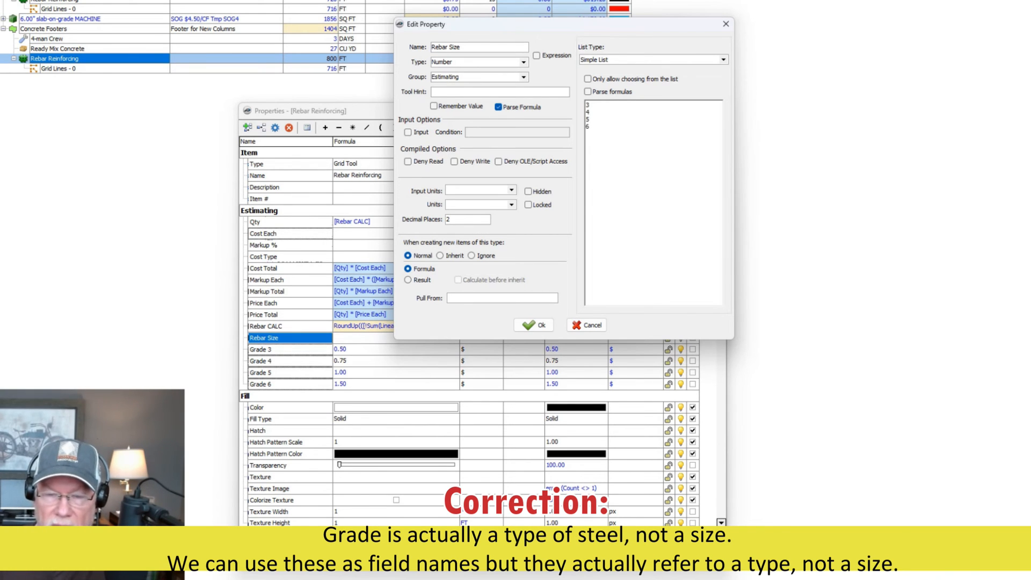
left_click(588, 79)
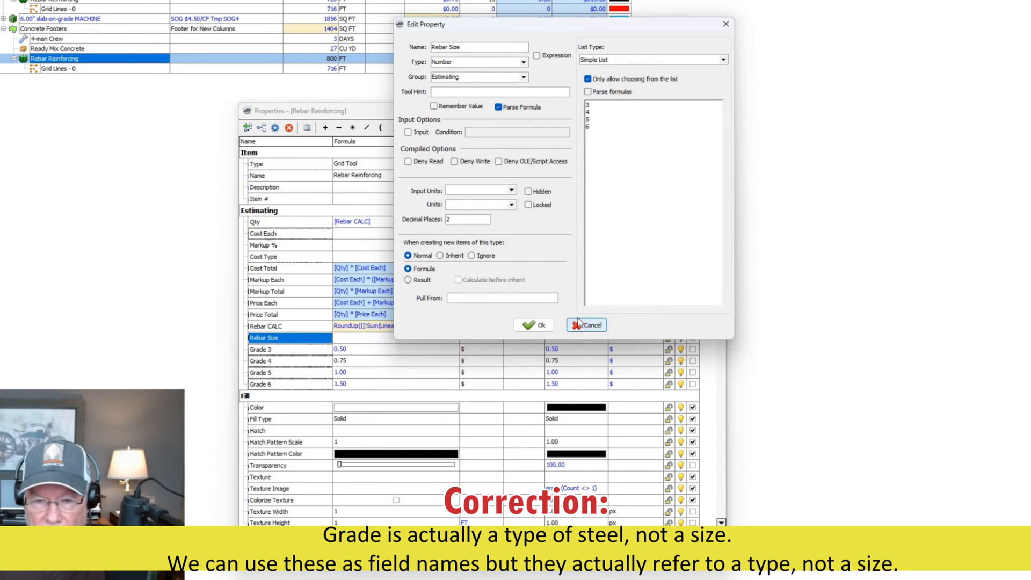
left_click(534, 325)
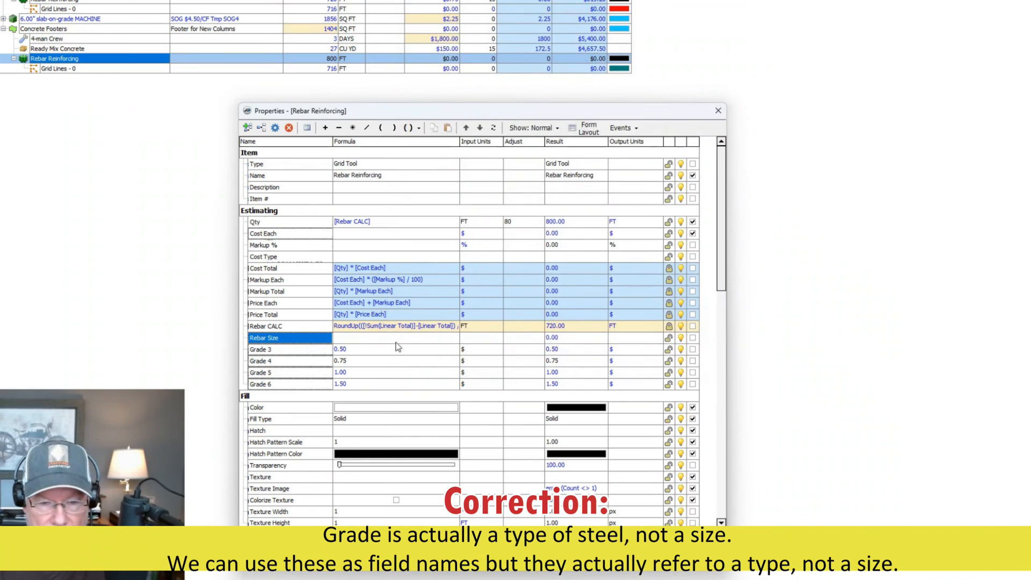
Choose 4 as the Rebar Size, mark it as an input property and check the item's input form.
left_click(372, 339)
left_click(454, 338)
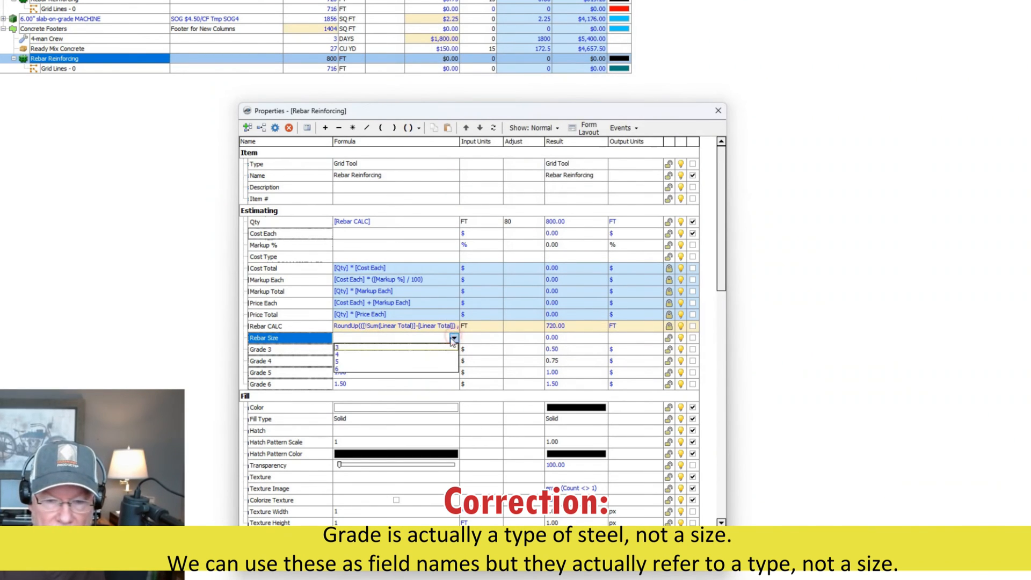
left_click(376, 357)
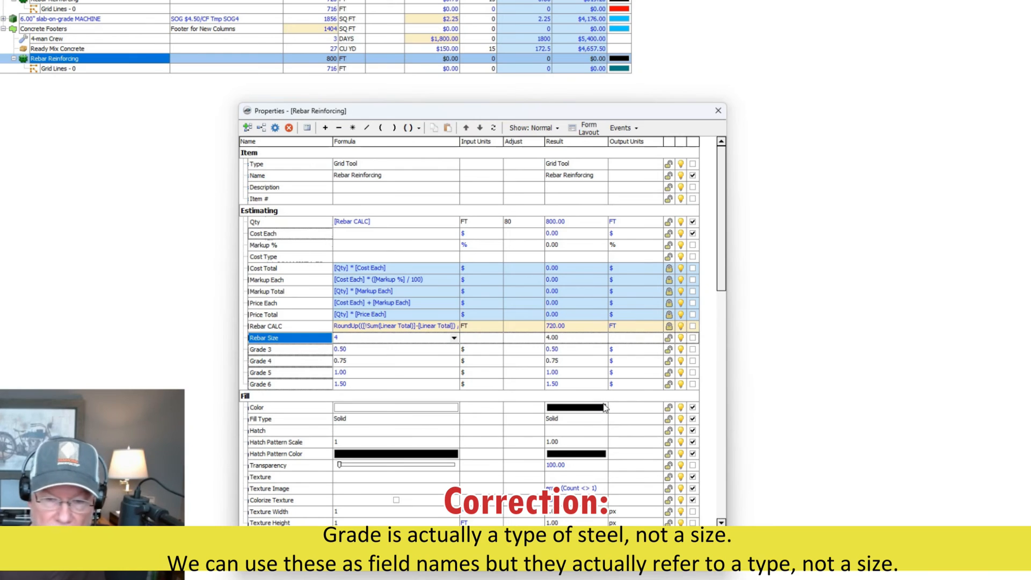
left_click(693, 338)
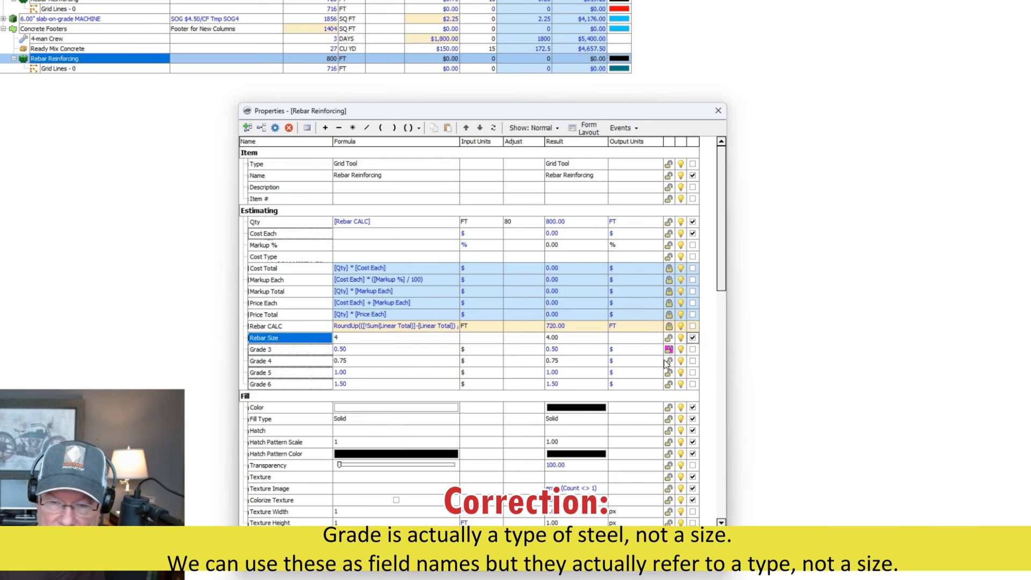
left_click(336, 553)
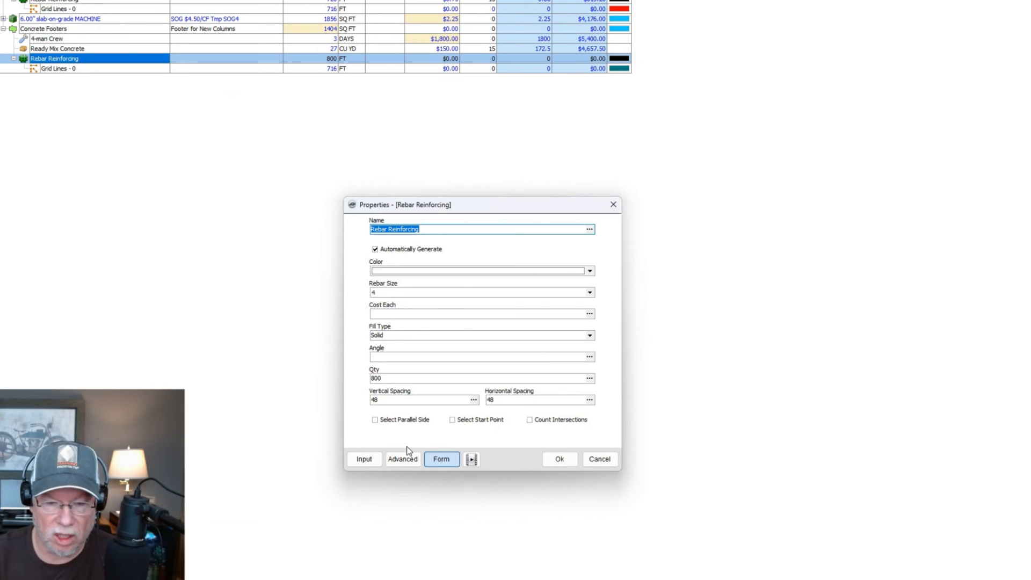
left_click(401, 459)
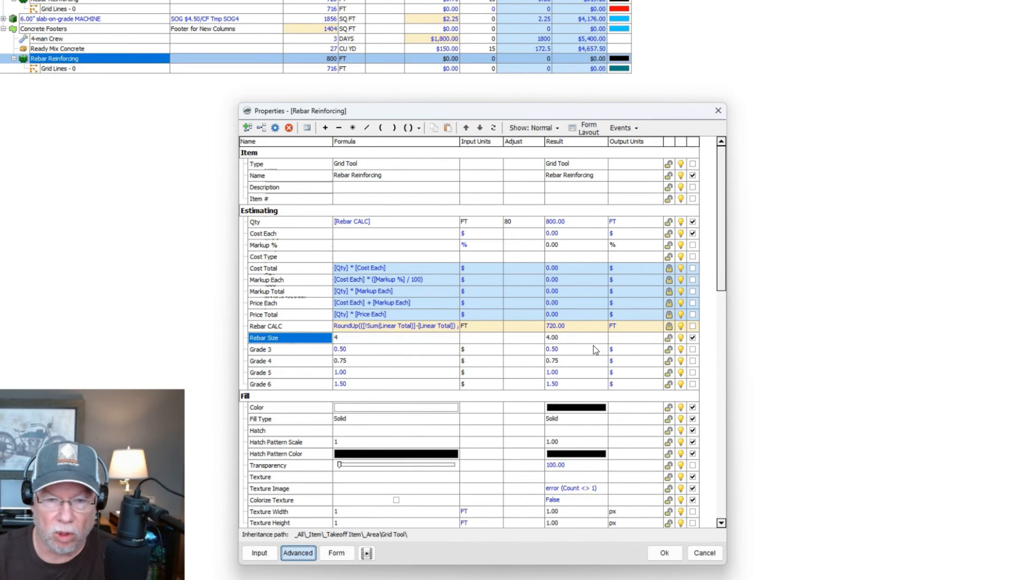
Unmark all Fill properties, from Color and Fill Type to Colorize Texture, as inputs, check the form and save the Rebar Reinforcing item.
scroll(596, 350, "down", 1)
scroll(596, 349, "down", 2)
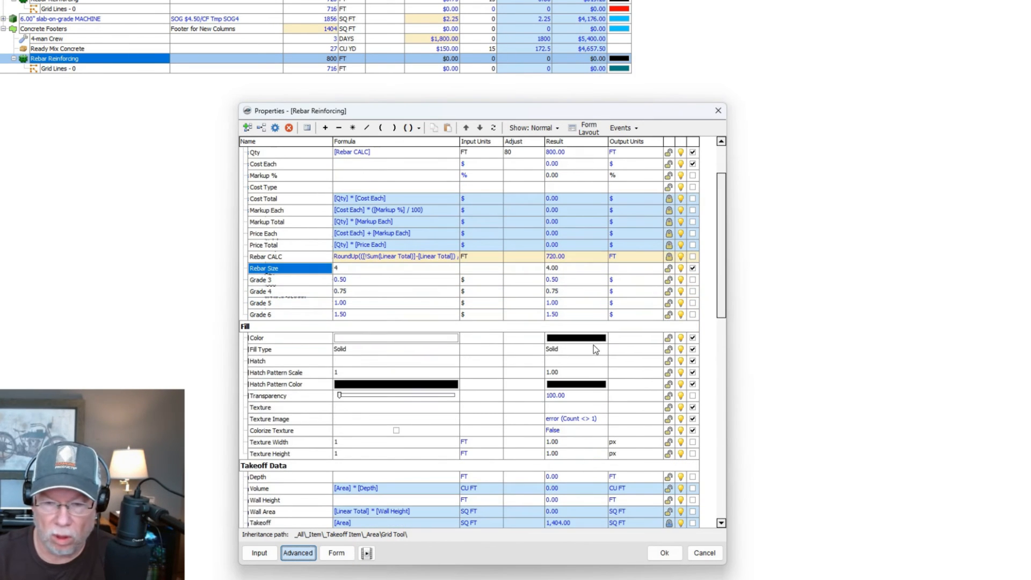
left_click(693, 338)
left_click(693, 349)
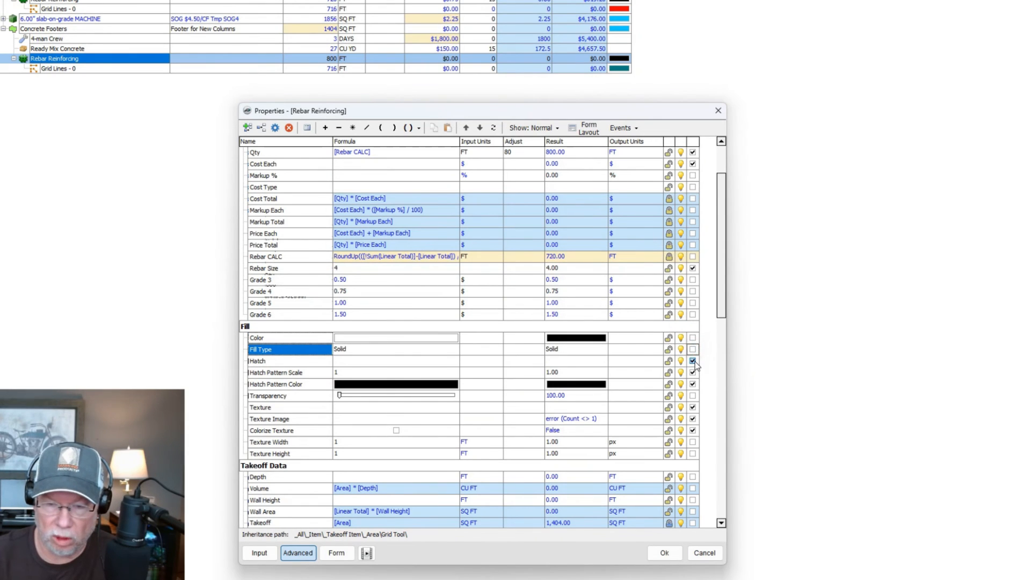
left_click(693, 361)
left_click(692, 372)
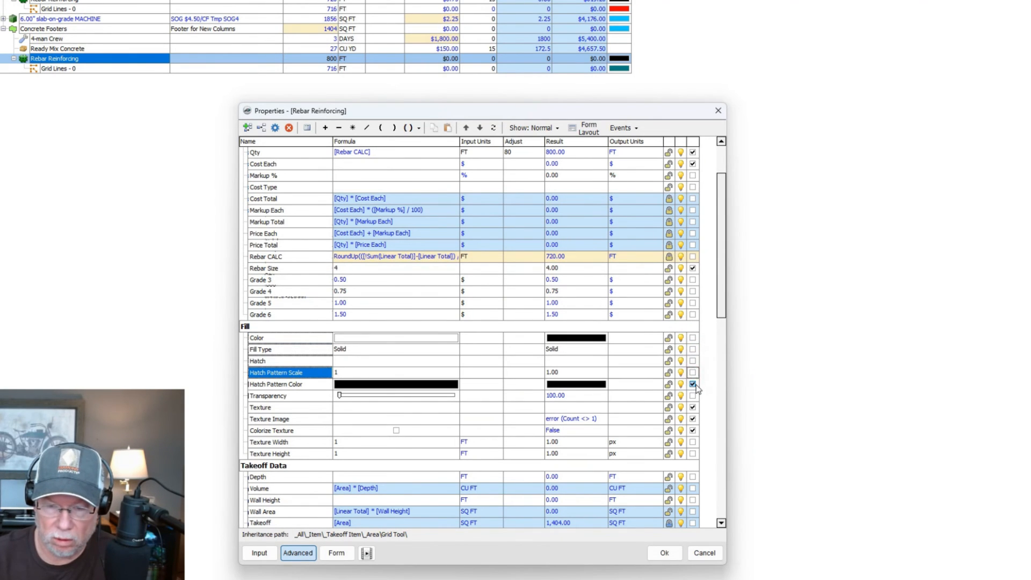
left_click(693, 384)
left_click(693, 407)
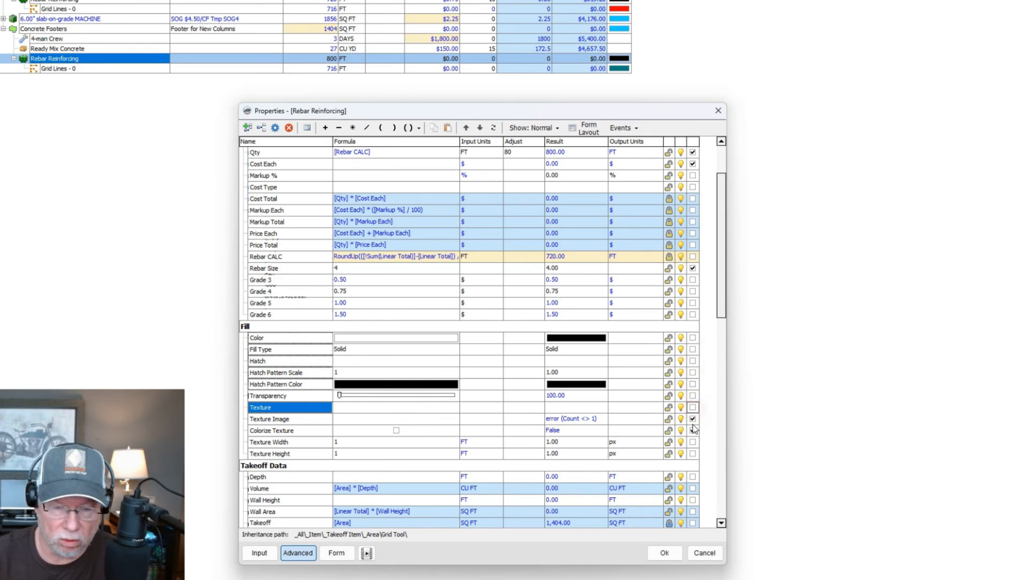
left_click(693, 419)
left_click(693, 431)
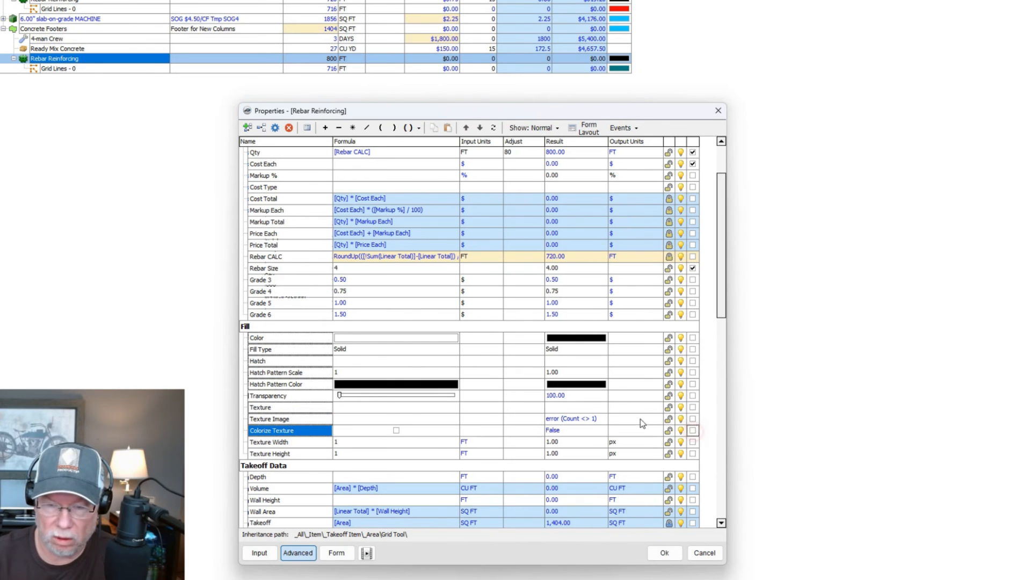
left_click(336, 554)
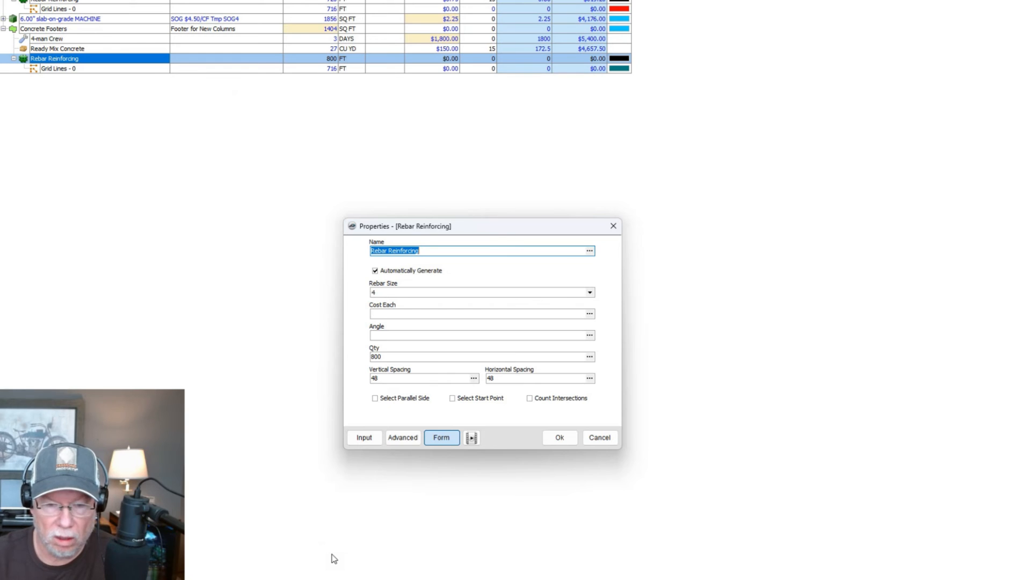
left_click(404, 437)
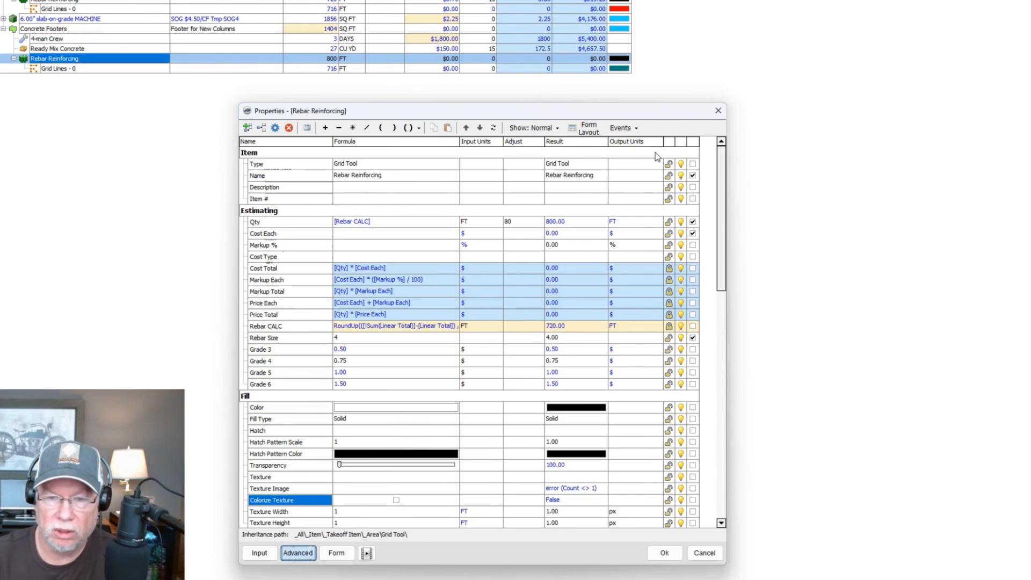
left_click(722, 250)
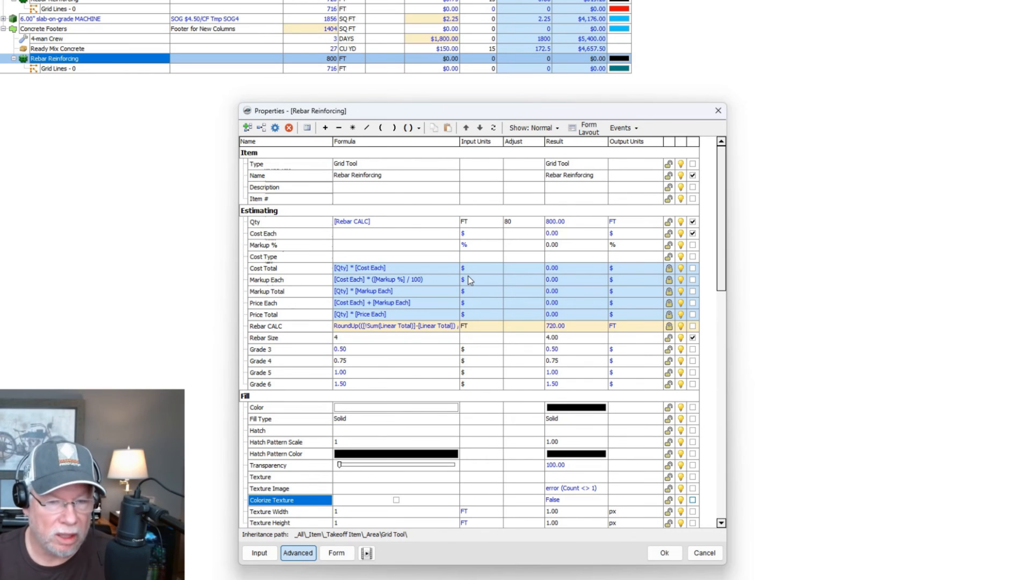
left_click(661, 555)
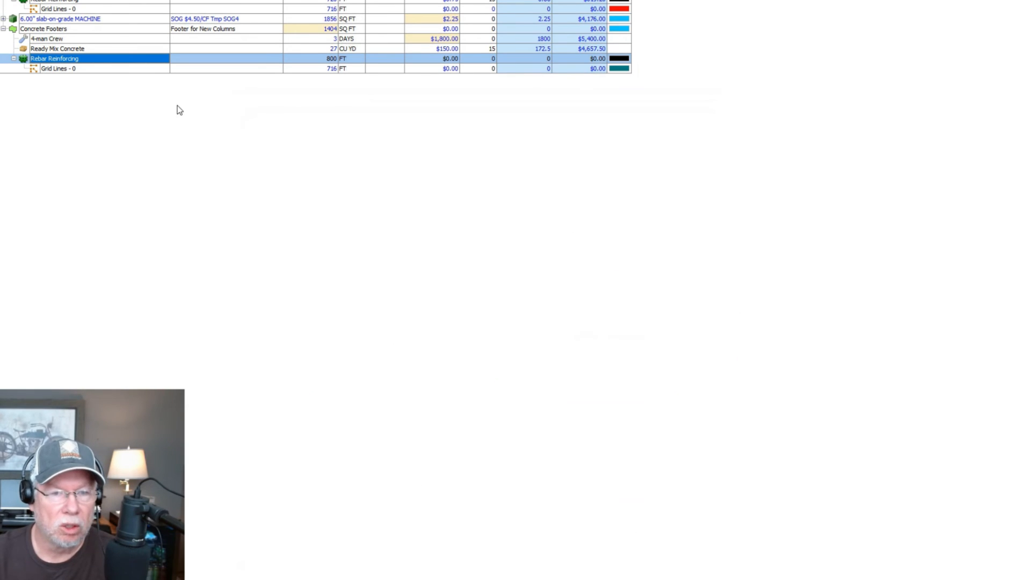
Open the advanced properties of Rebar Reinforcing in the first Concrete Footers group and examine the expression settings of its Cost Each property.
double_click(95, 2)
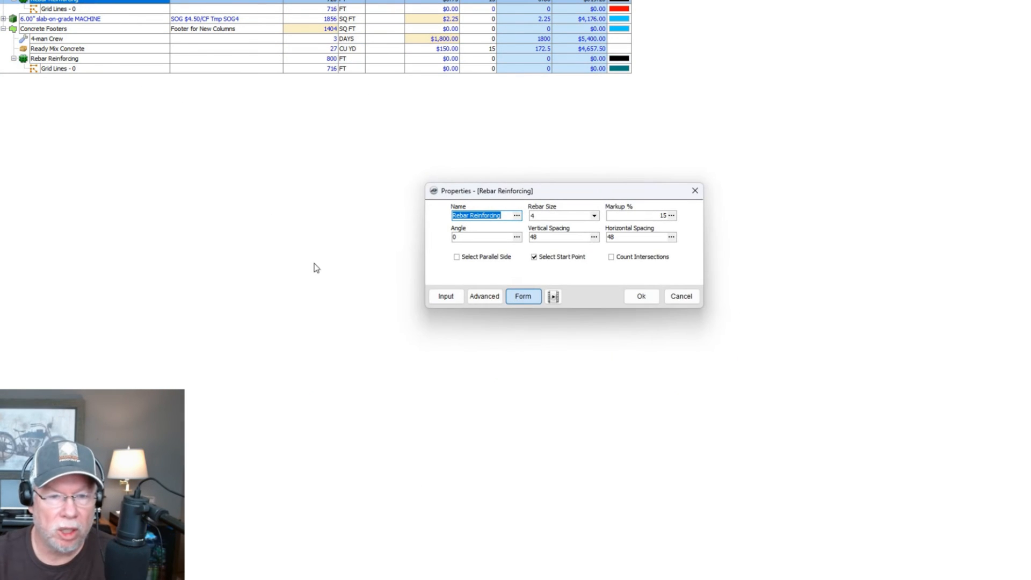
left_click(493, 298)
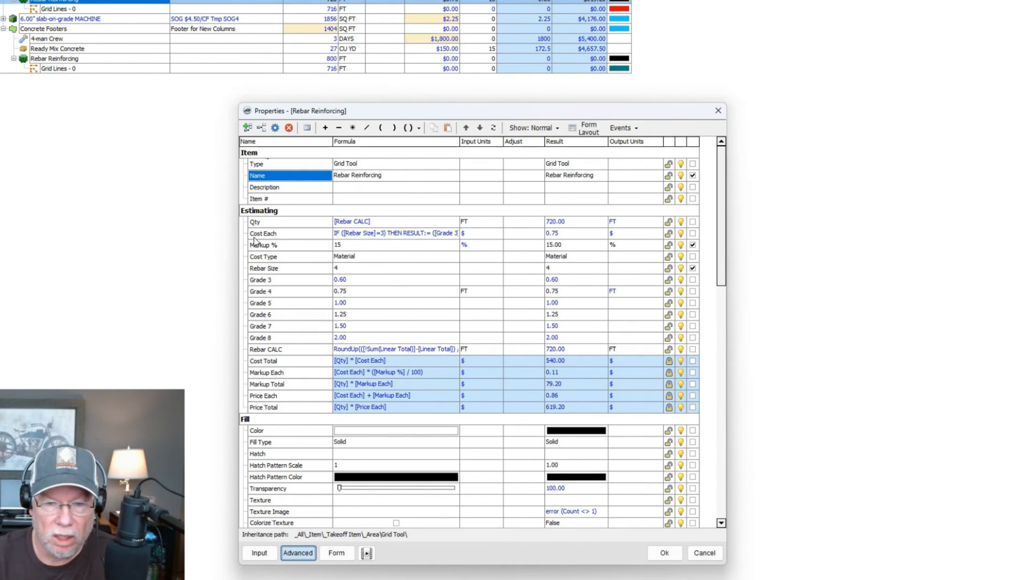
left_click(289, 236)
double_click(289, 236)
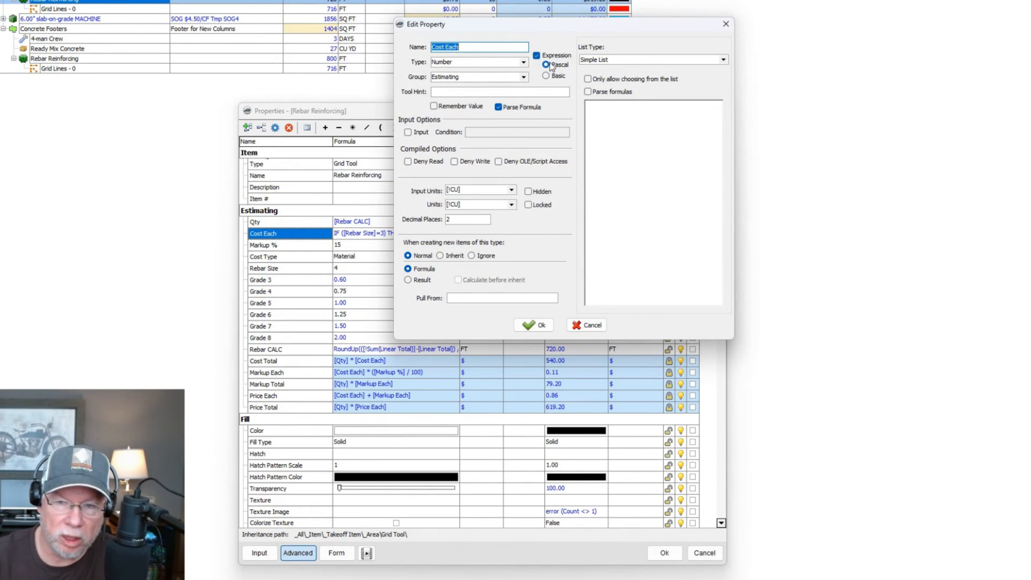
left_click(587, 325)
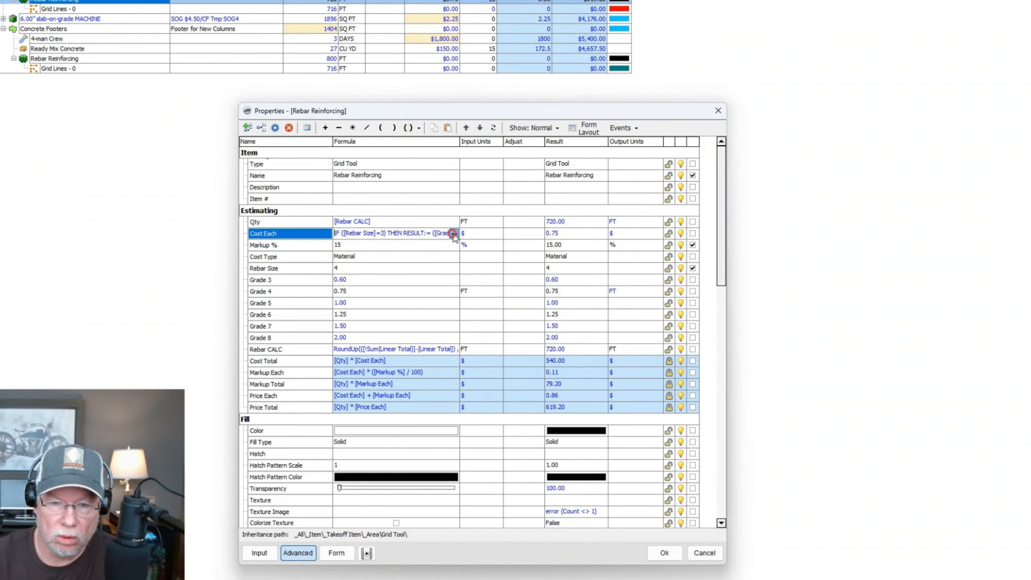
Copy the whole IF/ELSE formula of Cost Each from the first group's Rebar Reinforcing item and close the formula editor.
left_click(454, 233)
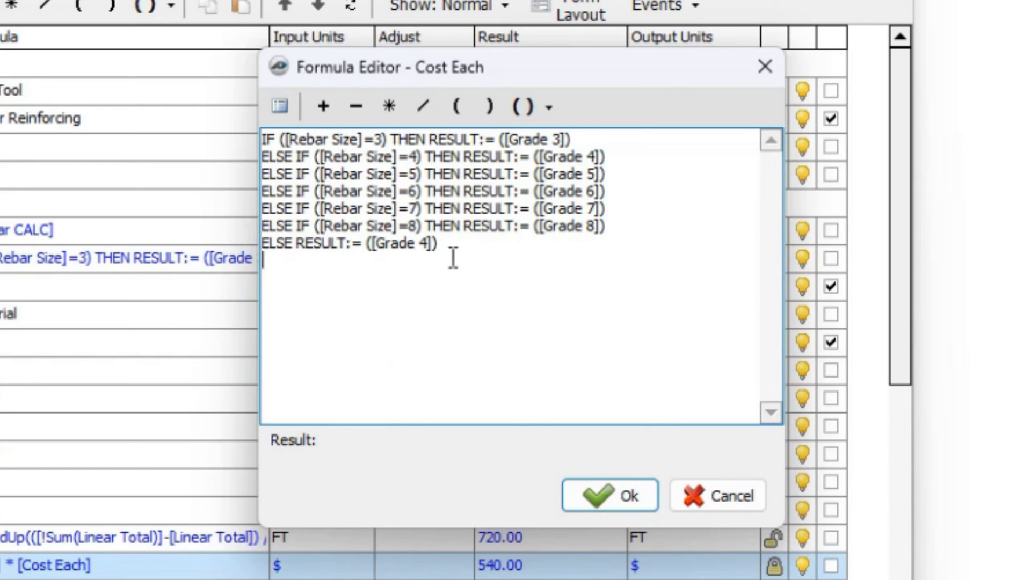
left_click_drag(462, 251, 276, 137)
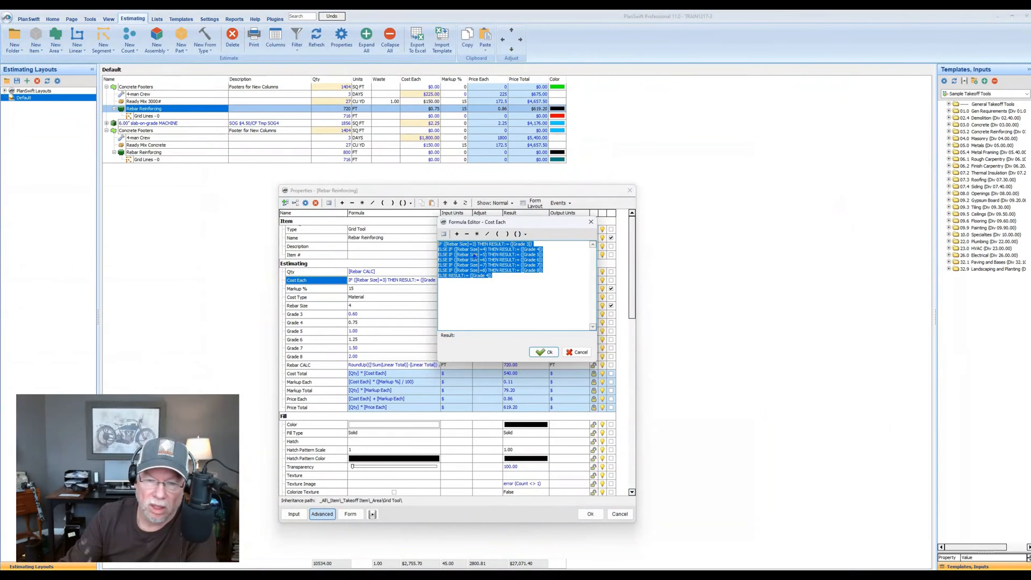
right_click(377, 191)
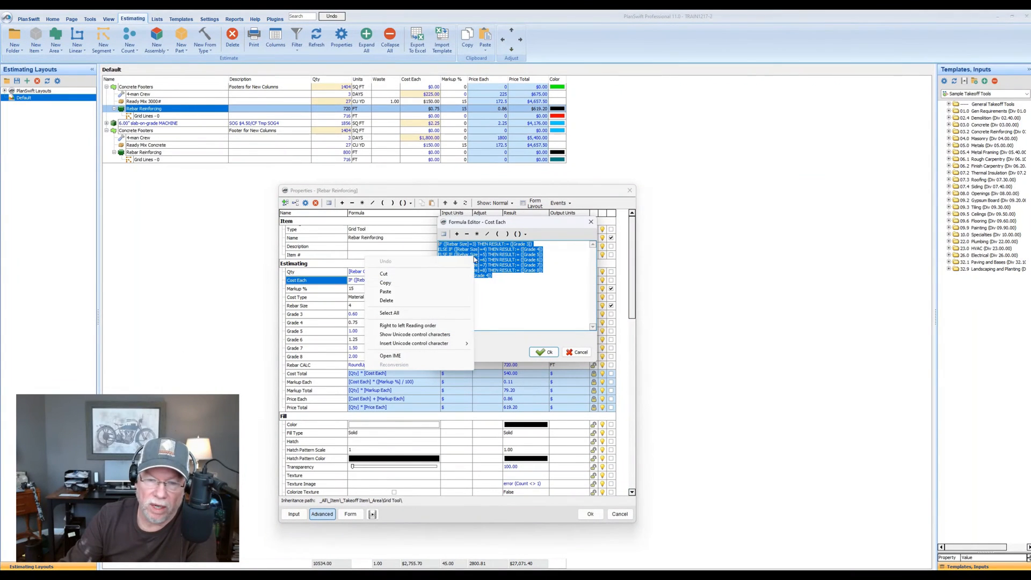
left_click(402, 283)
left_click(541, 352)
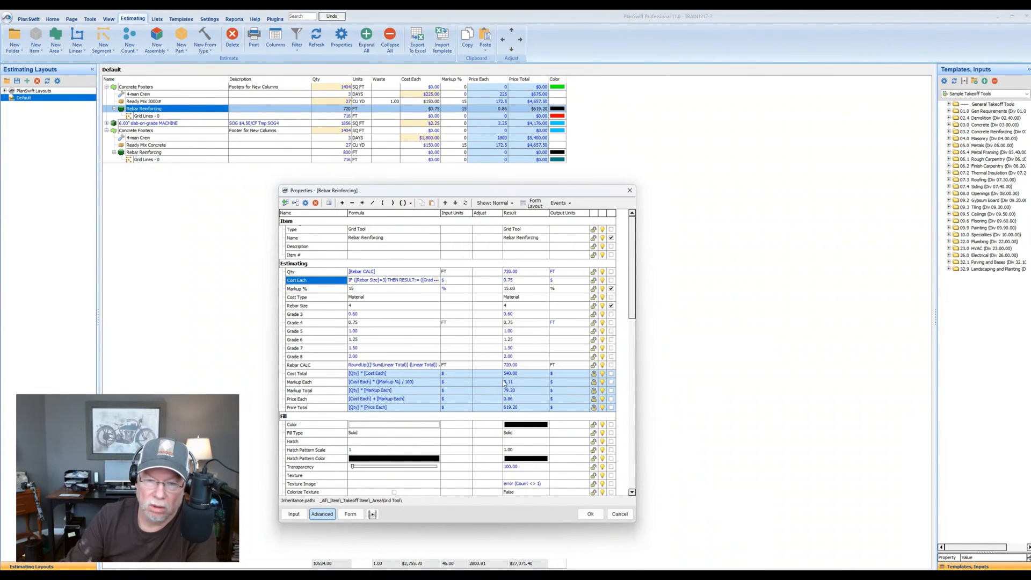
Paste the copied IF/ELSE formula into the Cost Each property of Rebar Reinforcing in the second Concrete Footers group.
left_click(590, 514)
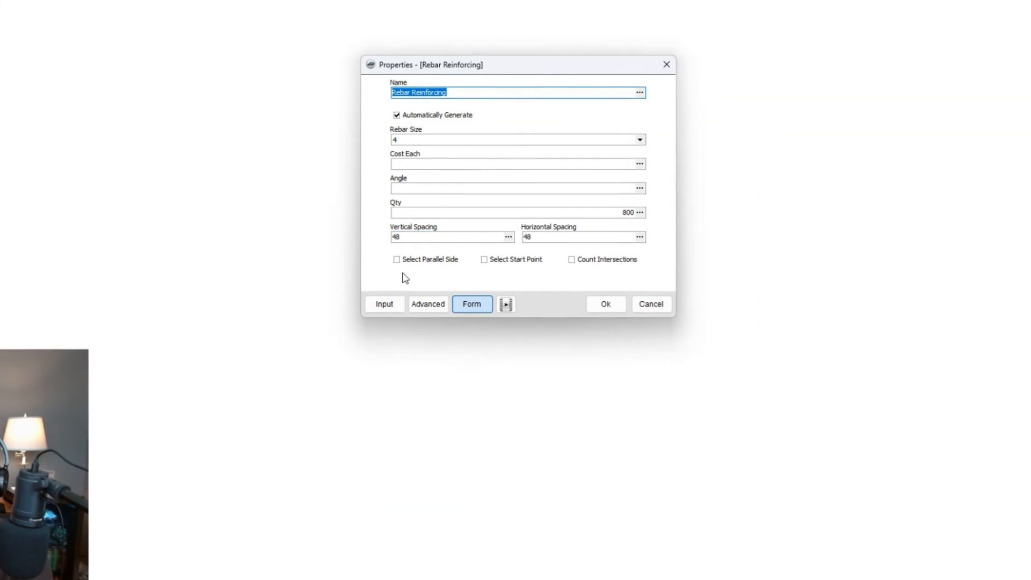
left_click(424, 309)
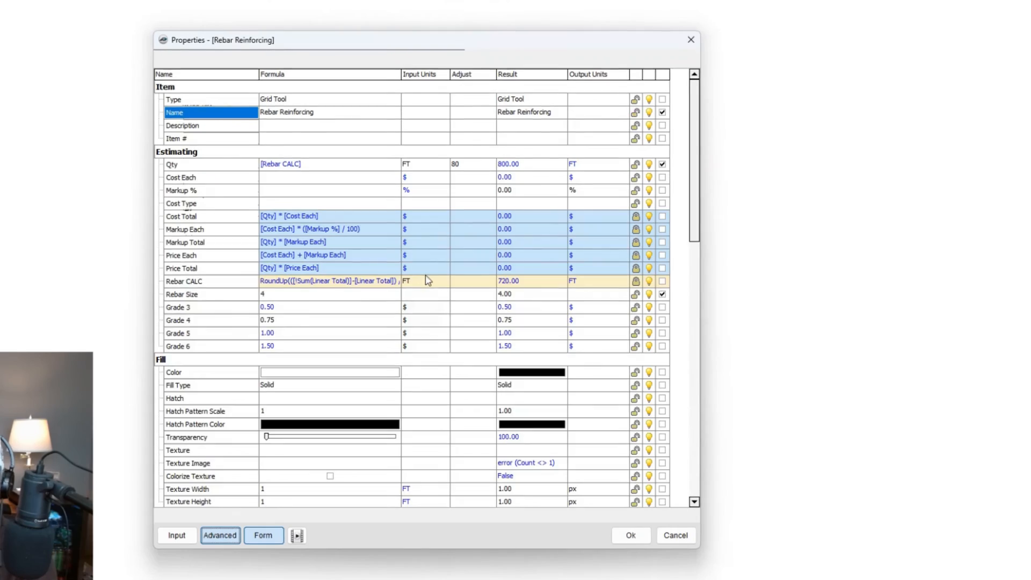
left_click(310, 187)
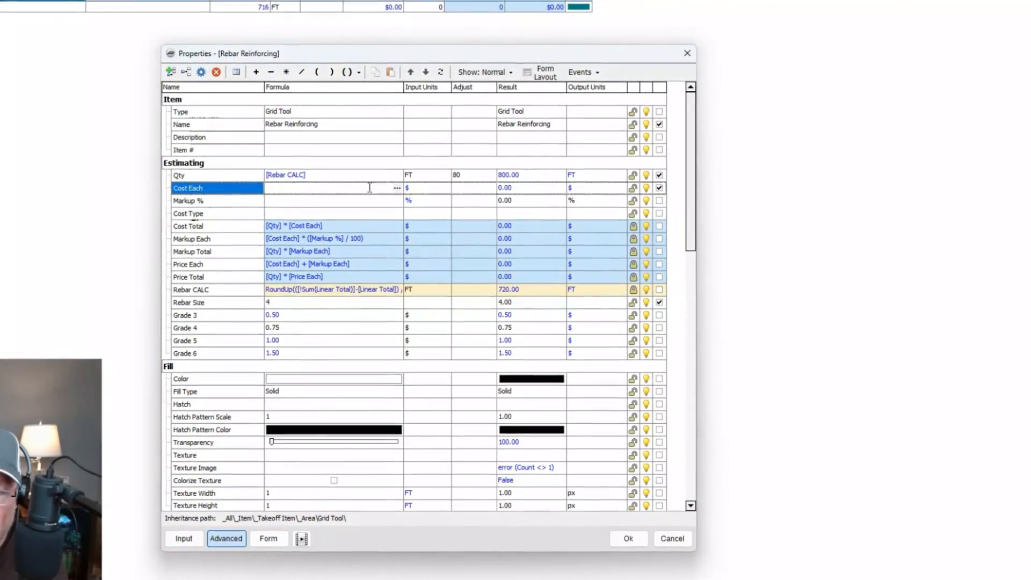
left_click(396, 186)
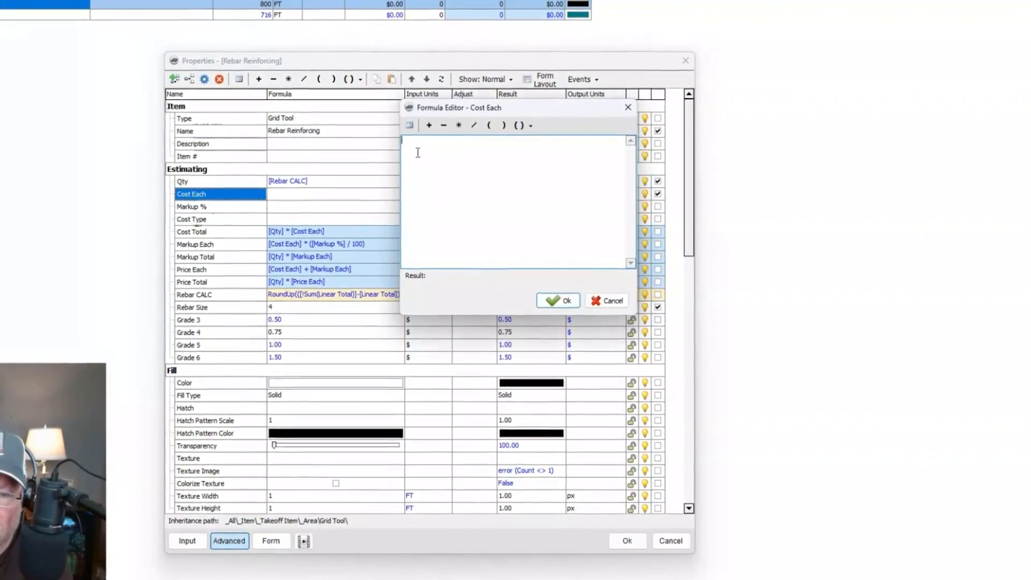
right_click(416, 153)
left_click(286, 210)
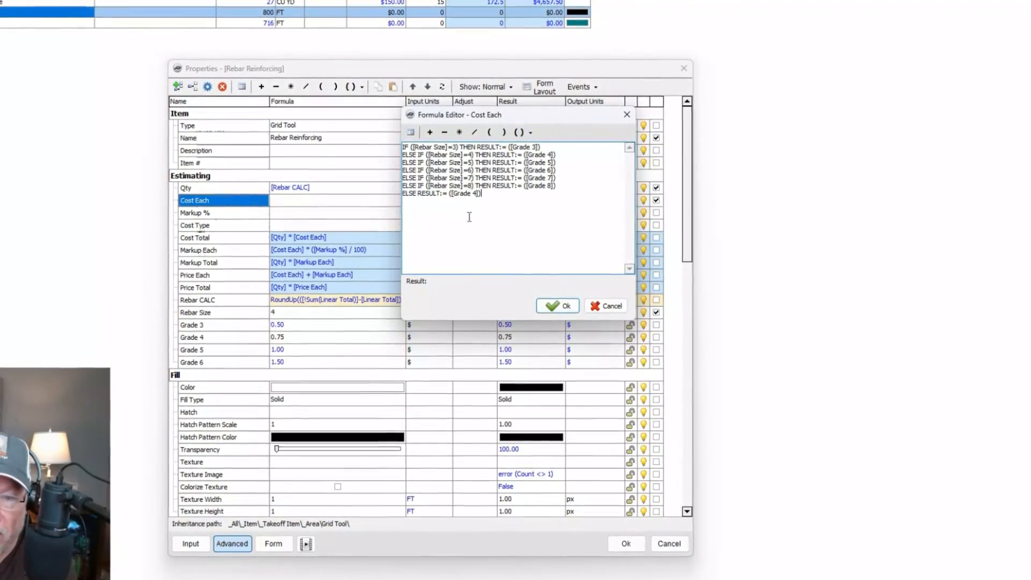
left_click(559, 305)
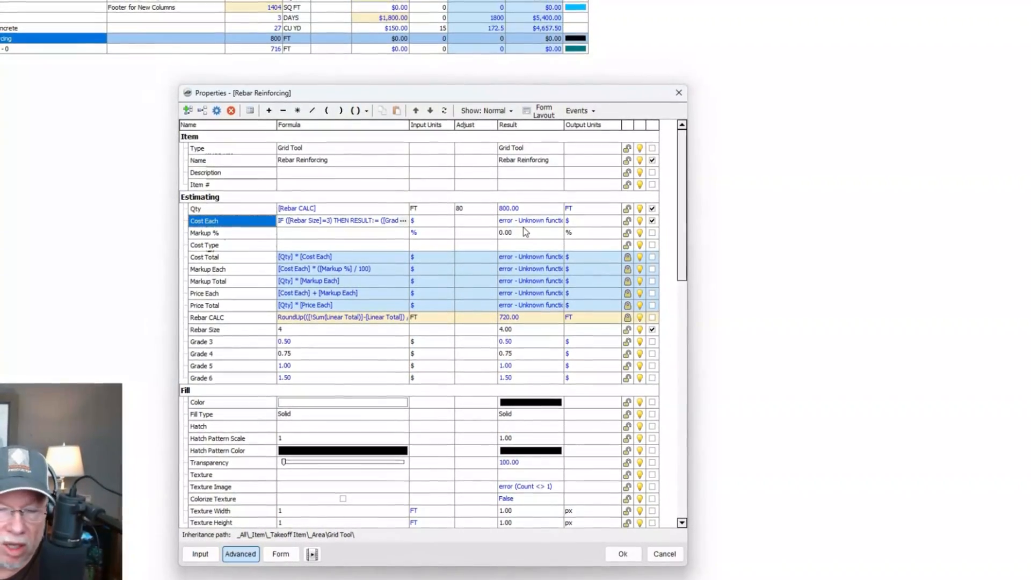
Set the Cost Each property to evaluate as a Pascal expression and lock it.
left_click(237, 220)
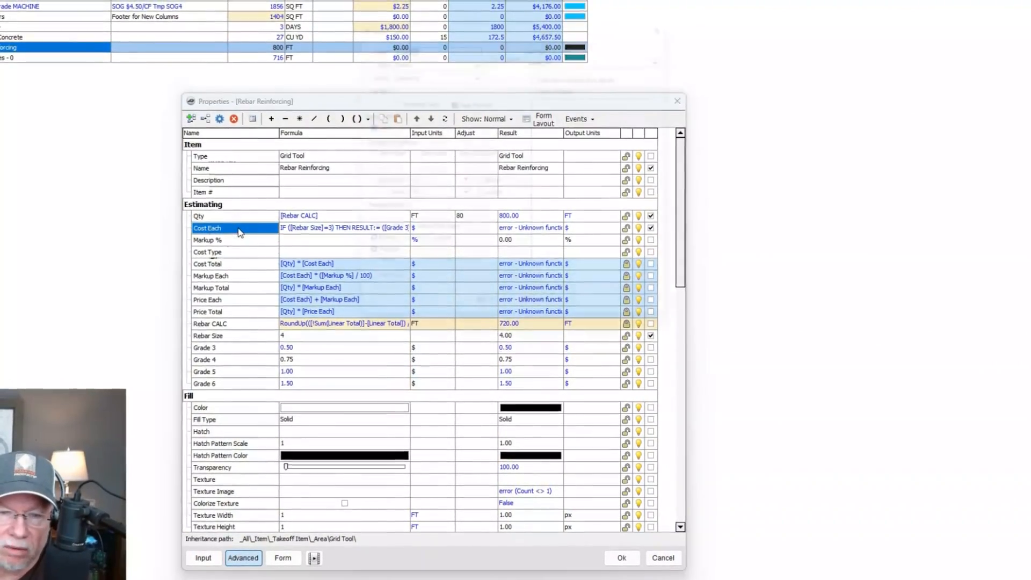
double_click(241, 231)
left_click(490, 50)
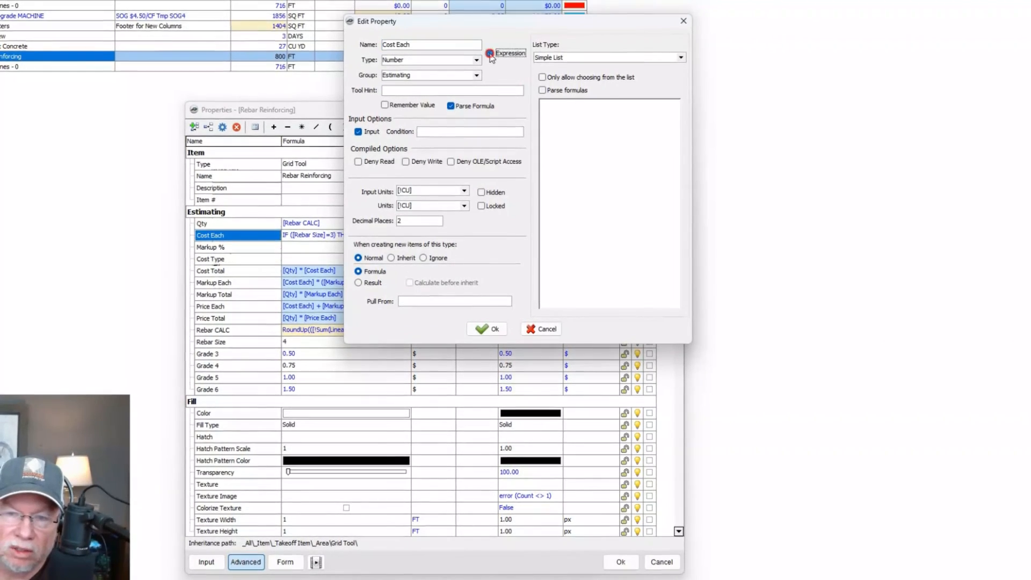
left_click(500, 70)
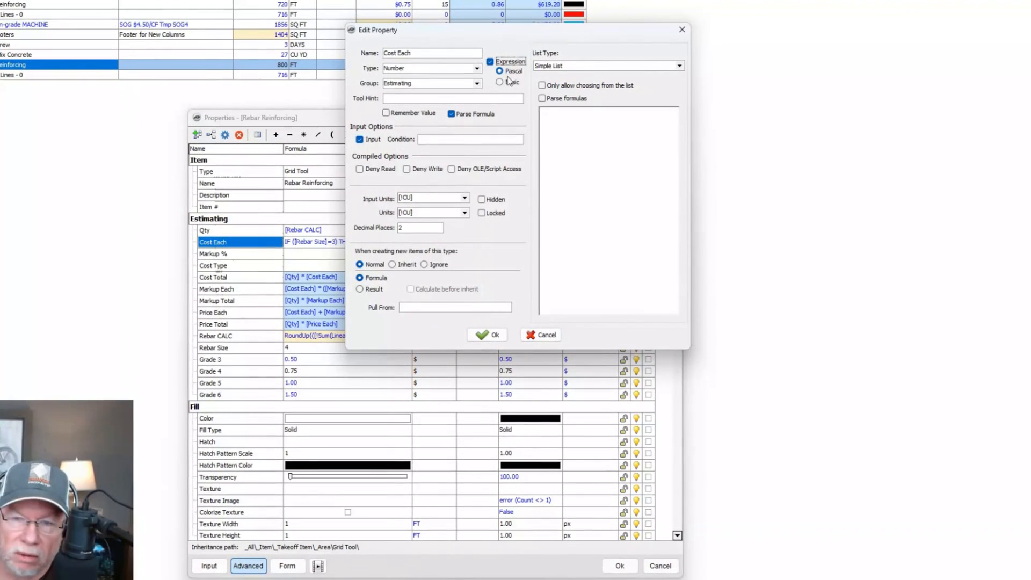
left_click(494, 336)
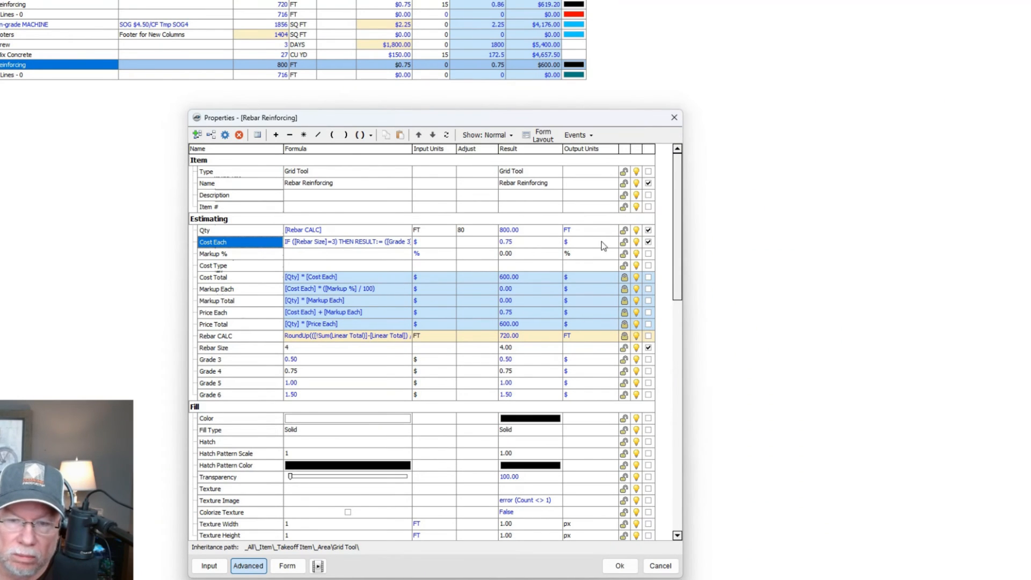
left_click(624, 242)
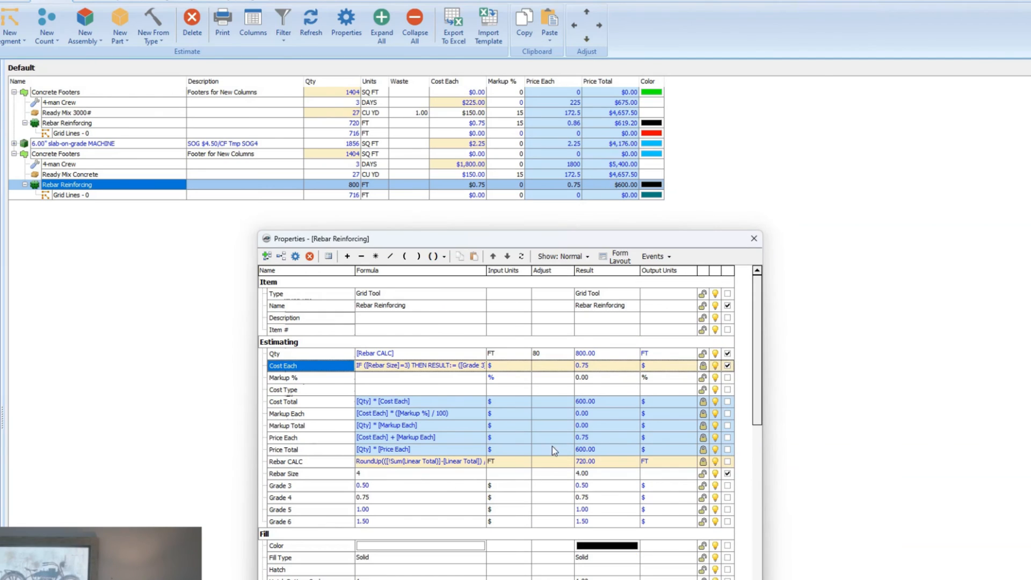
Choose 6 as the Rebar Size, check the input form and return to the advanced properties.
left_click(454, 475)
left_click(480, 473)
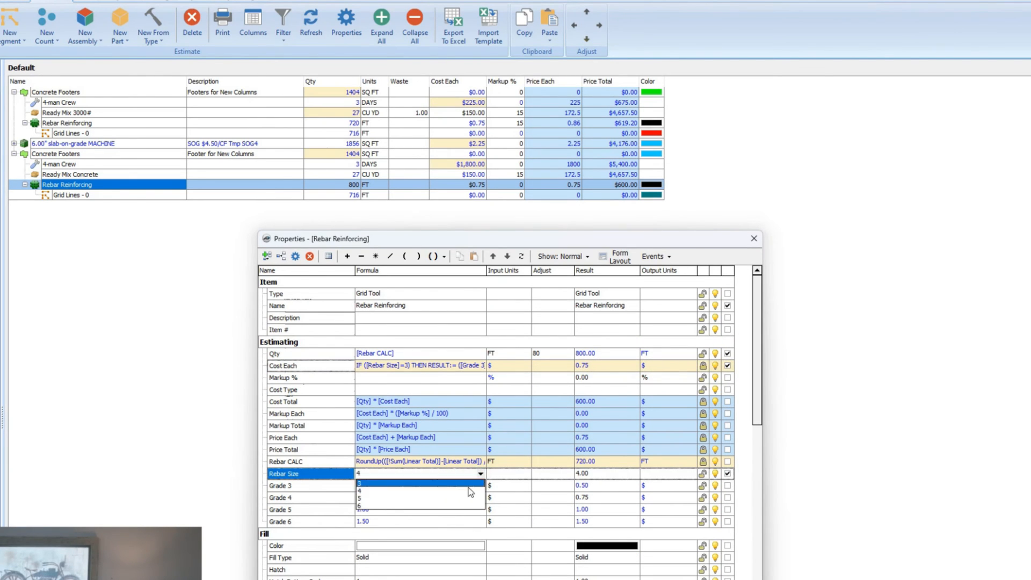
left_click(463, 507)
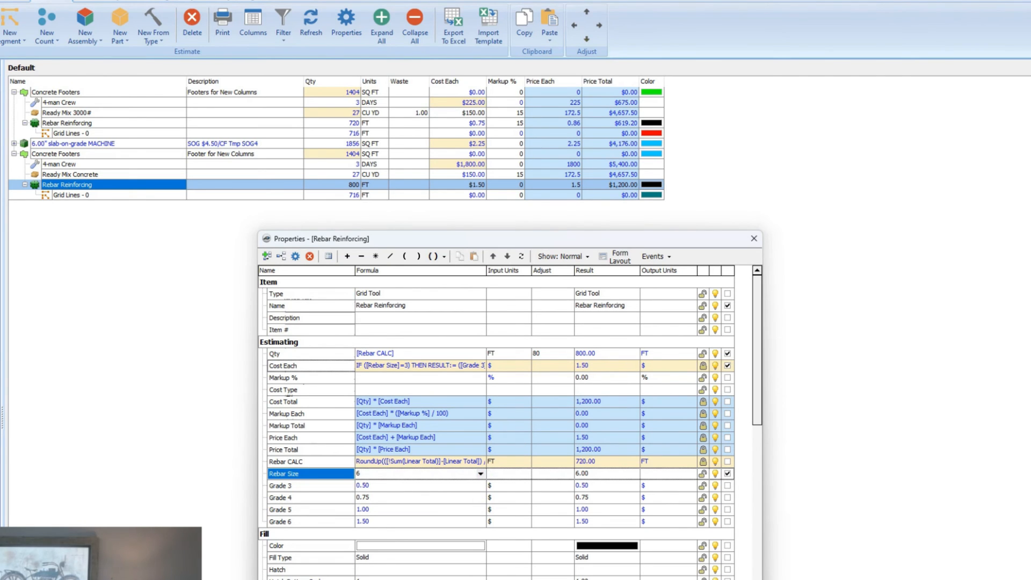
left_click(359, 579)
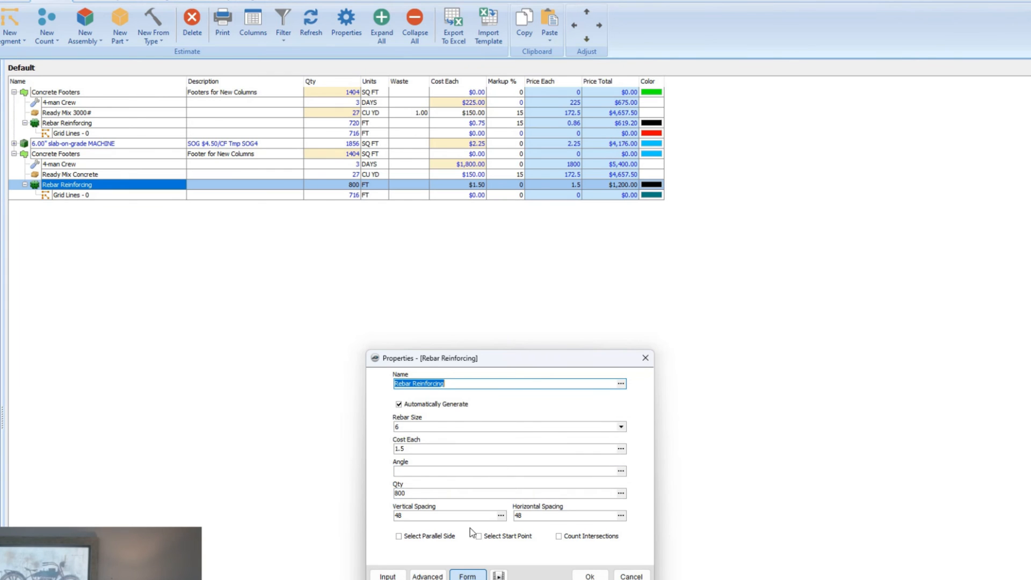
left_click(427, 576)
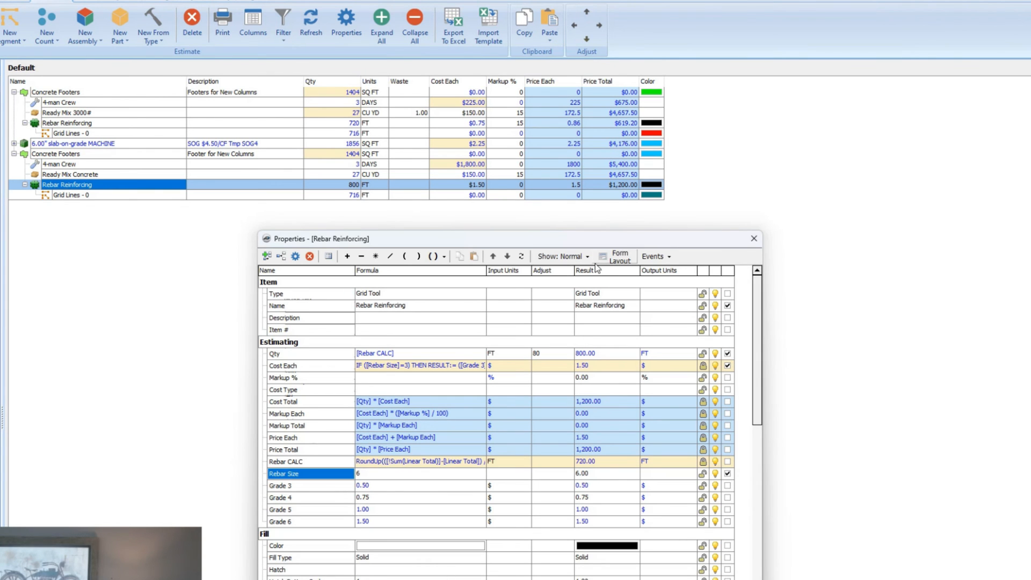
In the form layout, place Cost Each on the same row as Rebar Size.
left_click(620, 257)
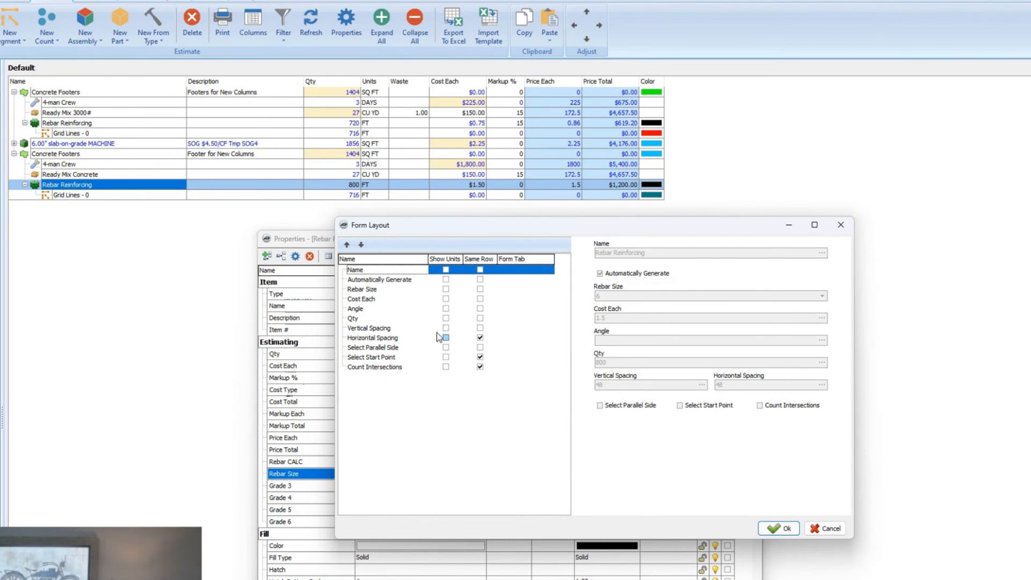
left_click(480, 299)
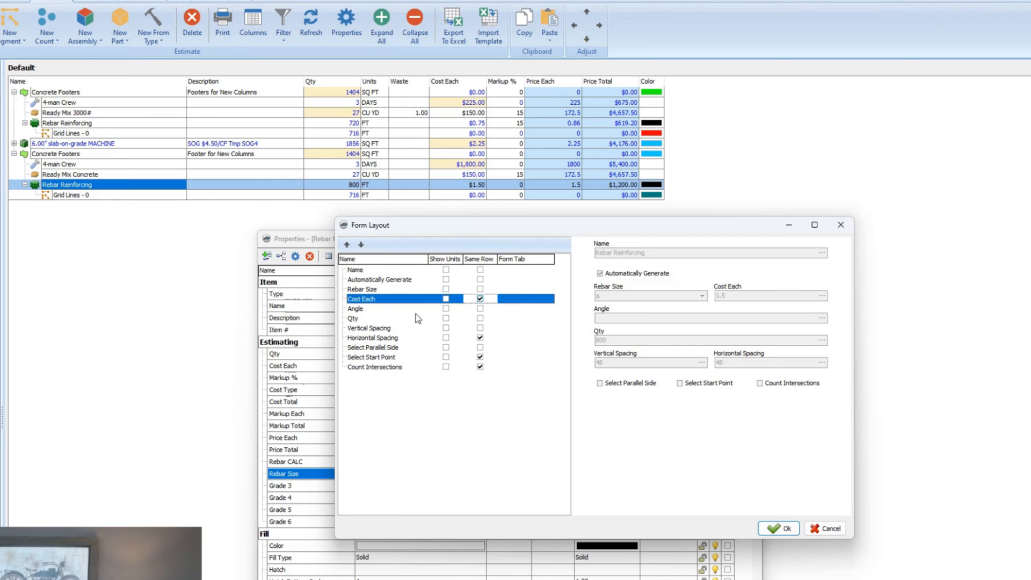
left_click(355, 320)
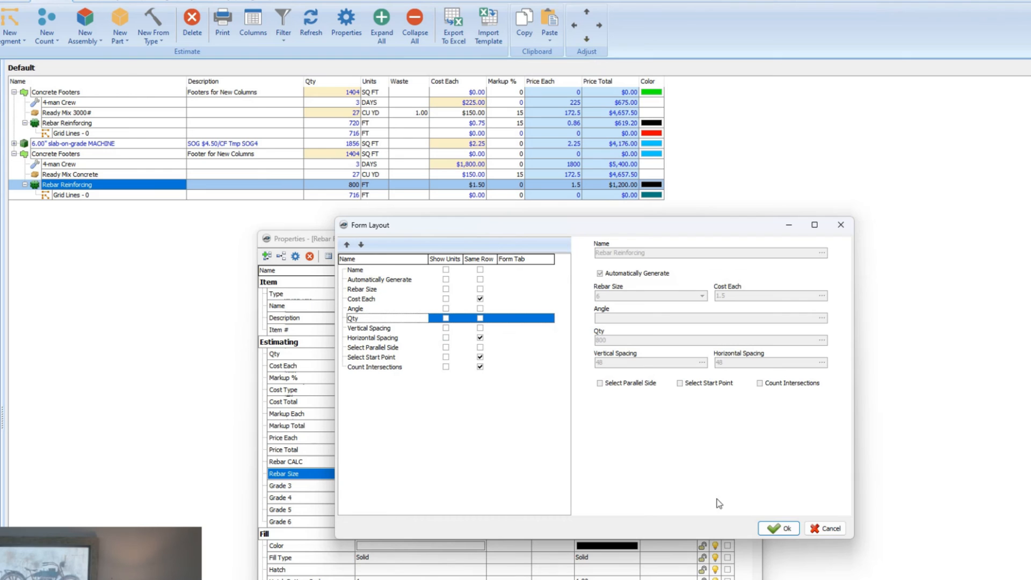
left_click(777, 528)
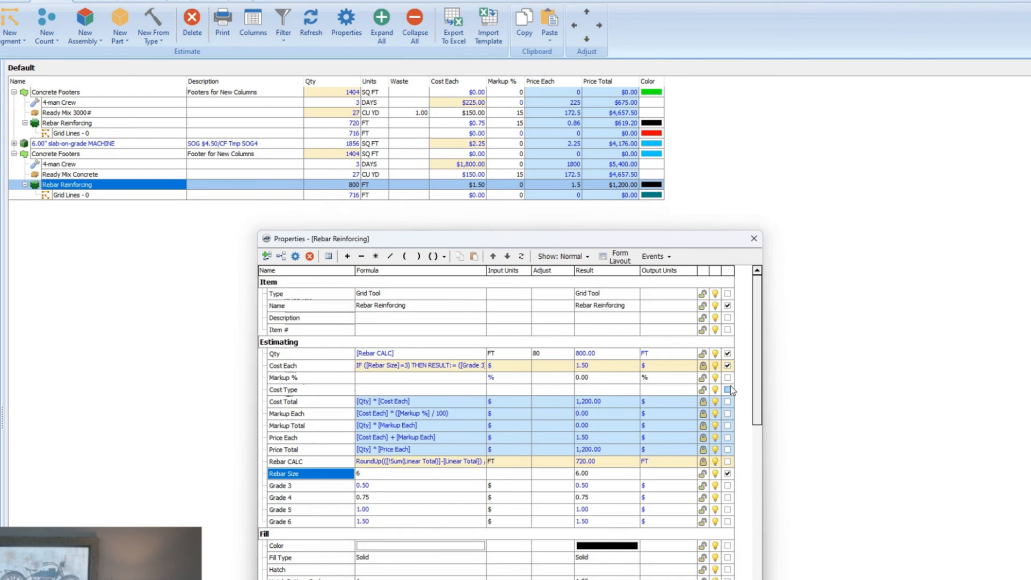
Unmark Qty as an input, place Vertical Spacing on the same form row as Angle and check the form.
left_click(727, 354)
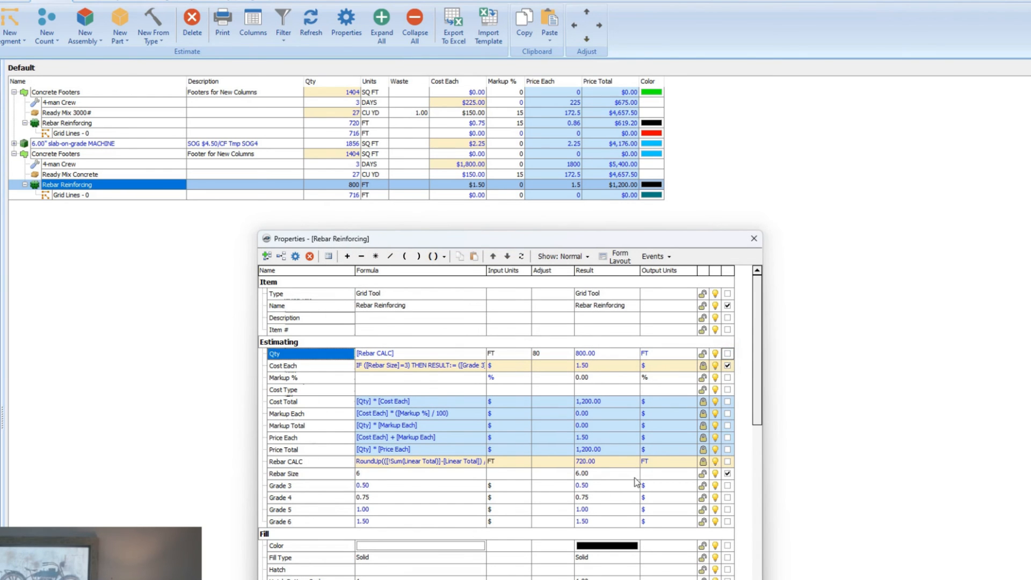
left_click(619, 257)
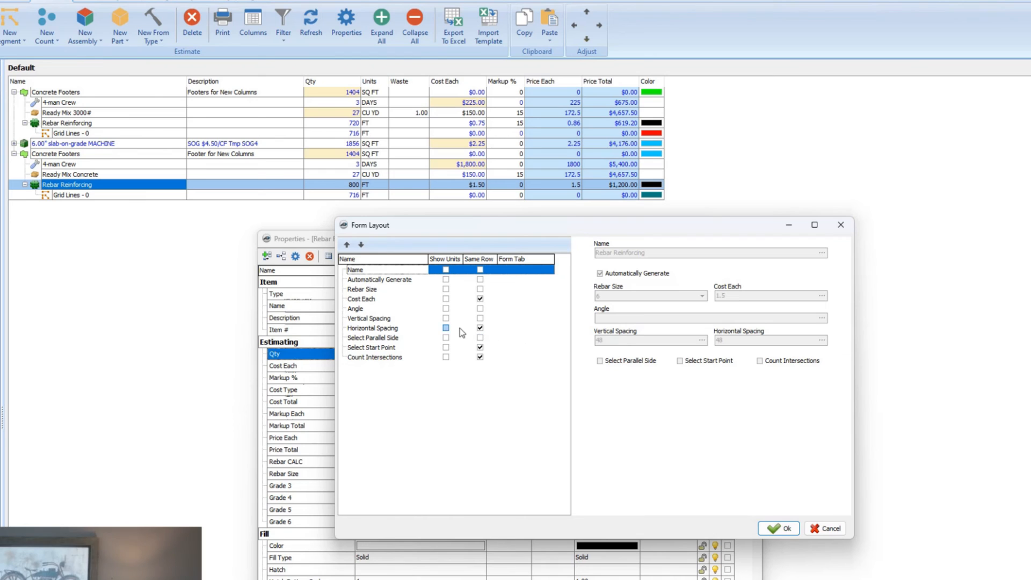
left_click(481, 318)
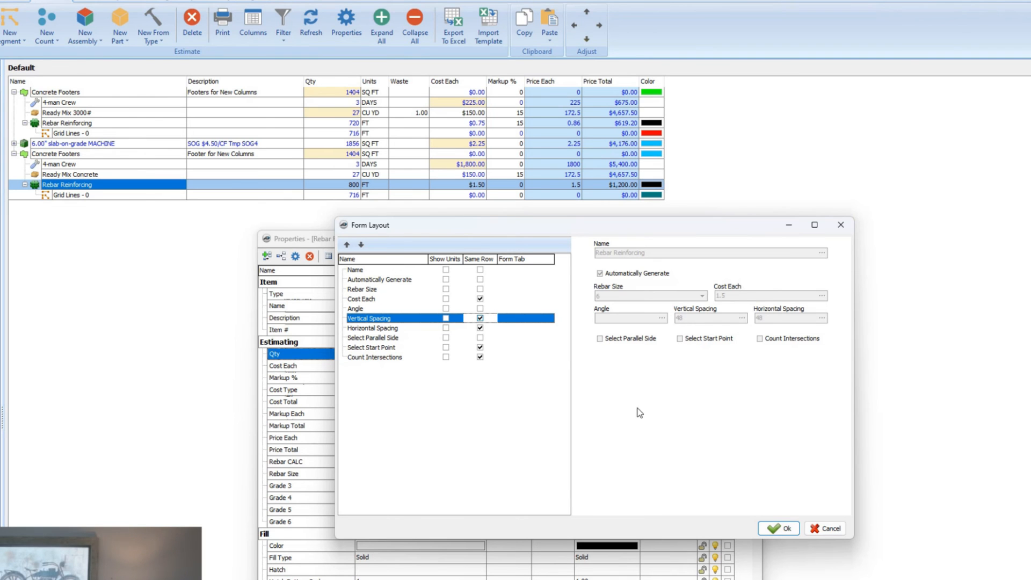
left_click(788, 530)
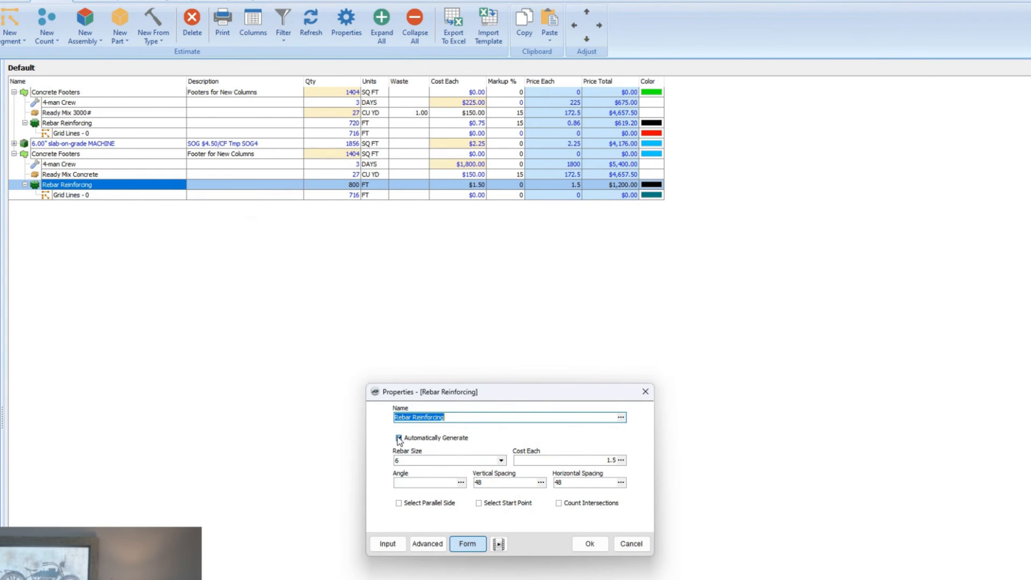
left_click(427, 544)
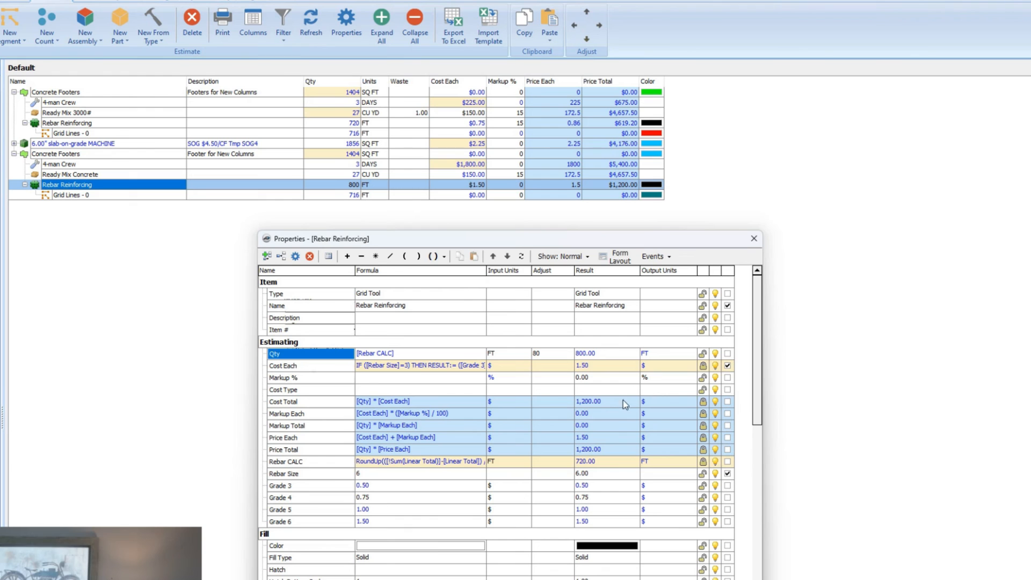
Unmark Automatically Generate as an input, check the form and save the Rebar Reinforcing item.
left_click_drag(757, 352, 751, 566)
left_click(728, 579)
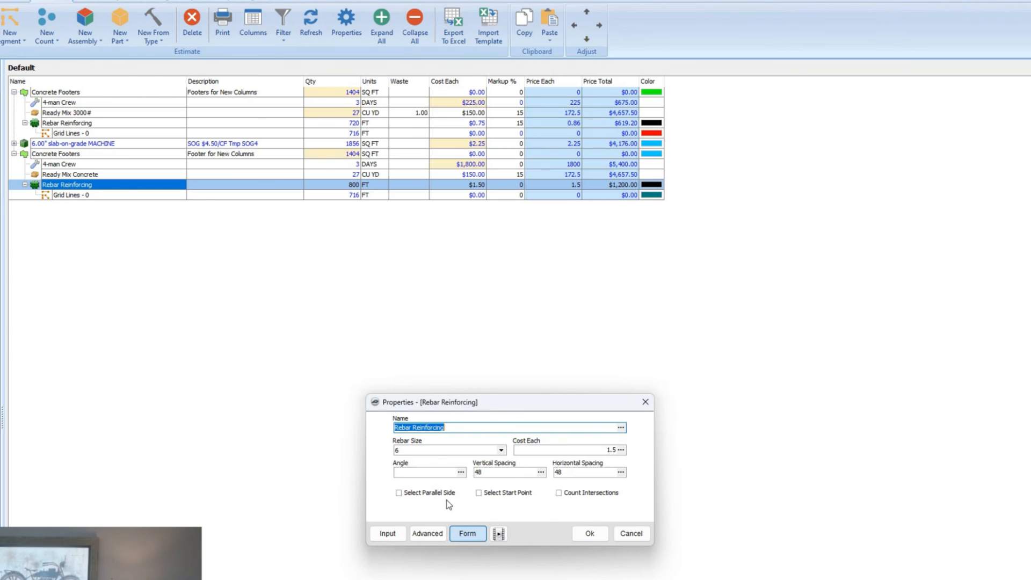
left_click(590, 533)
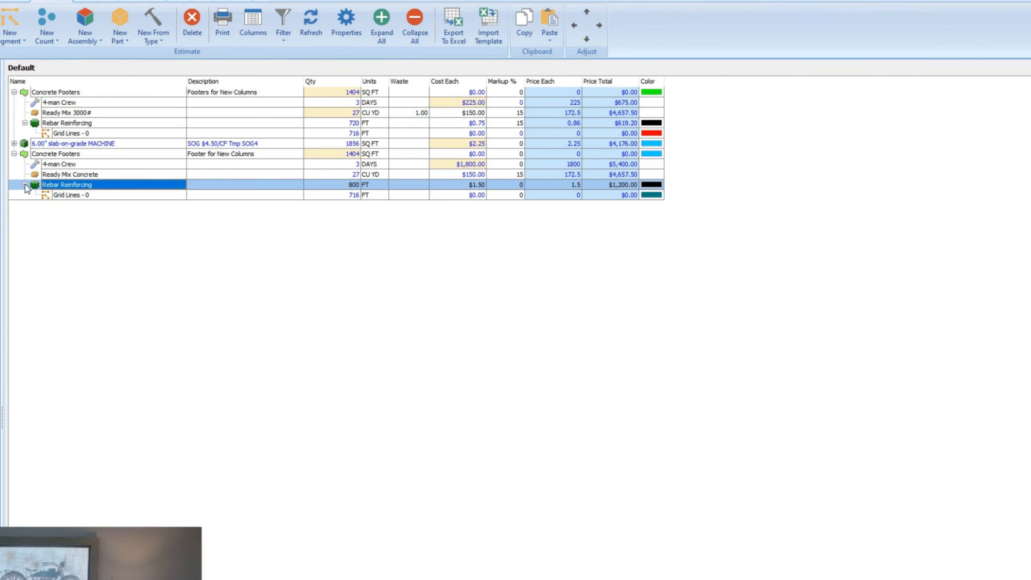
Collapse the second Rebar Reinforcing item and format the Price Each estimating column as currency with two decimals.
left_click(114, 197)
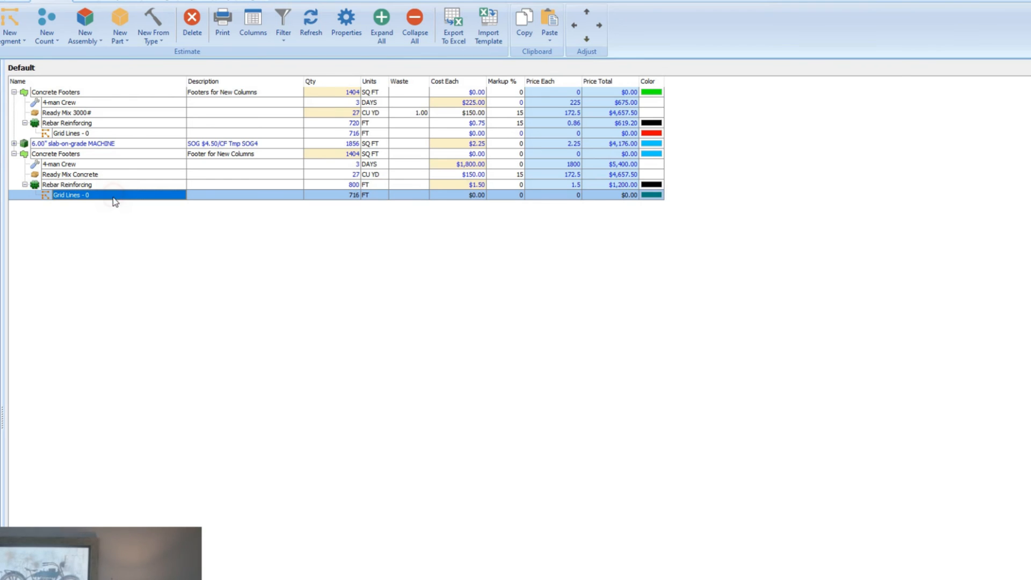
left_click(25, 184)
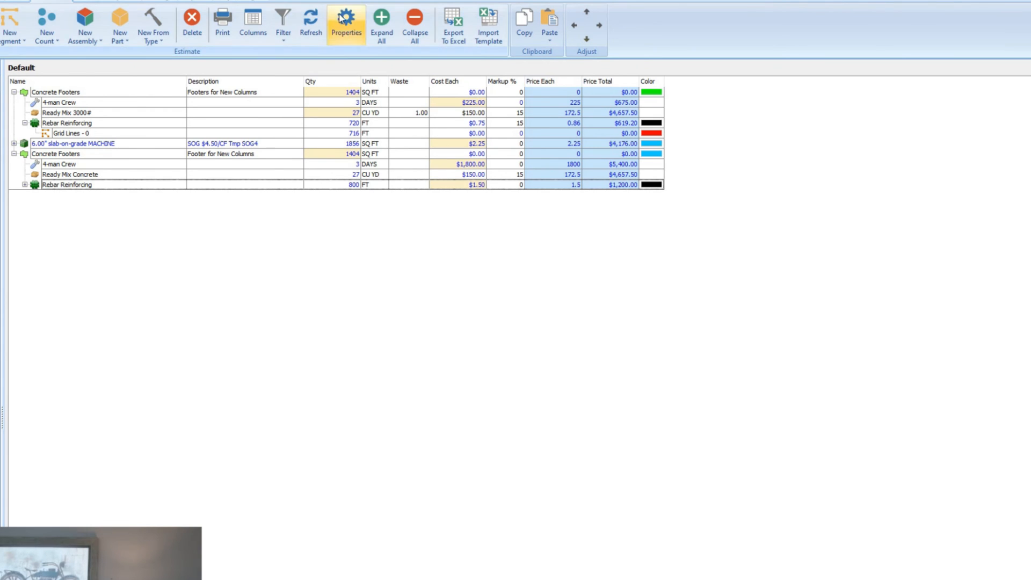
left_click(253, 25)
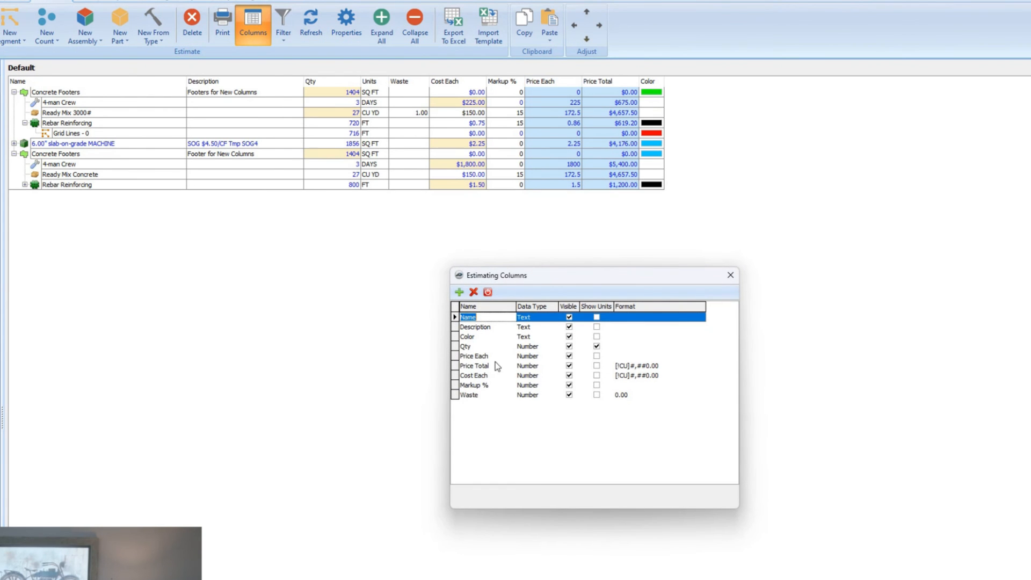
left_click(626, 359)
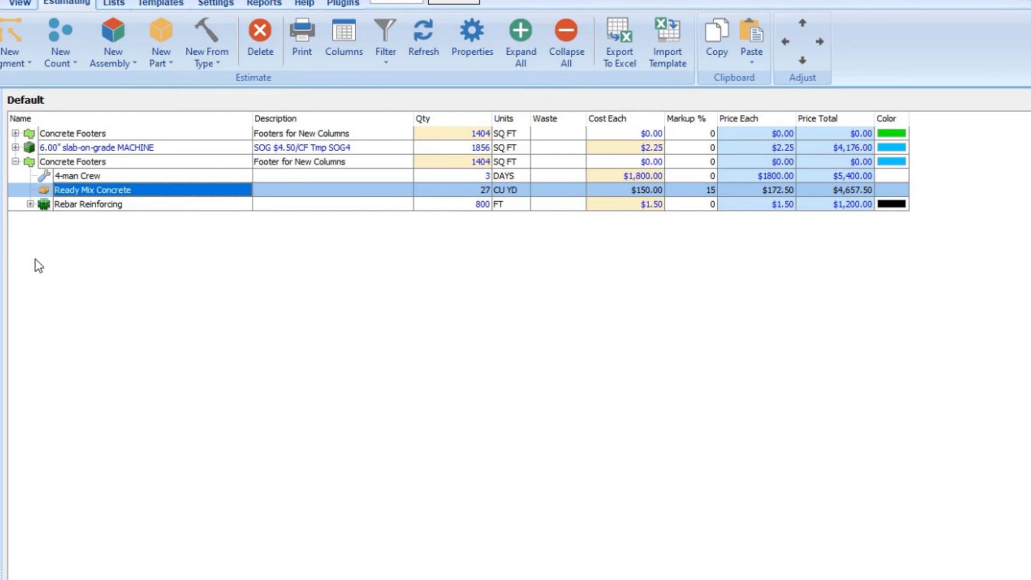
Set the Qty adjustment of Rebar Reinforcing in the second Concrete Footers group to 280 and close its properties.
left_click(131, 209)
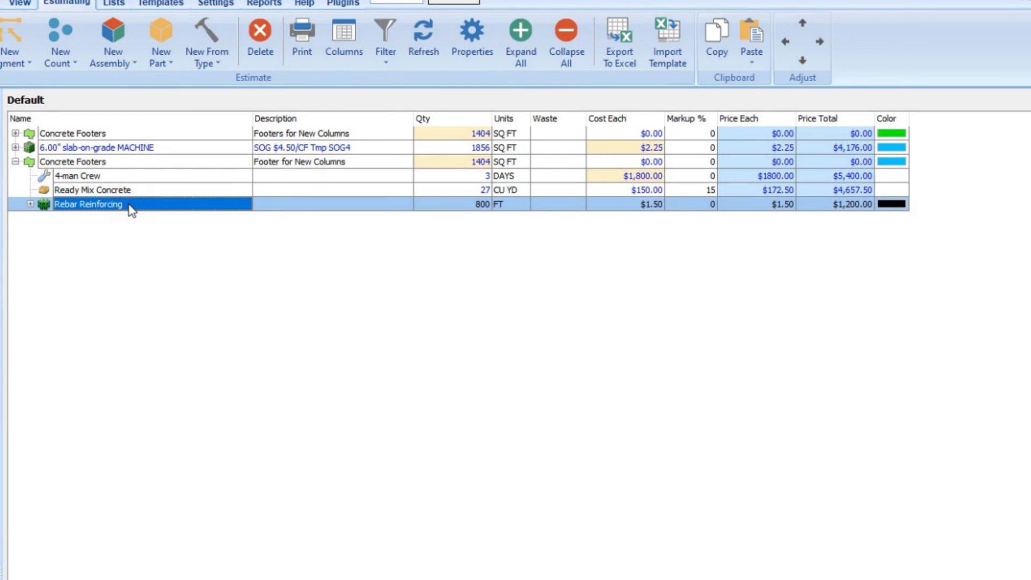
left_click(30, 204)
double_click(89, 204)
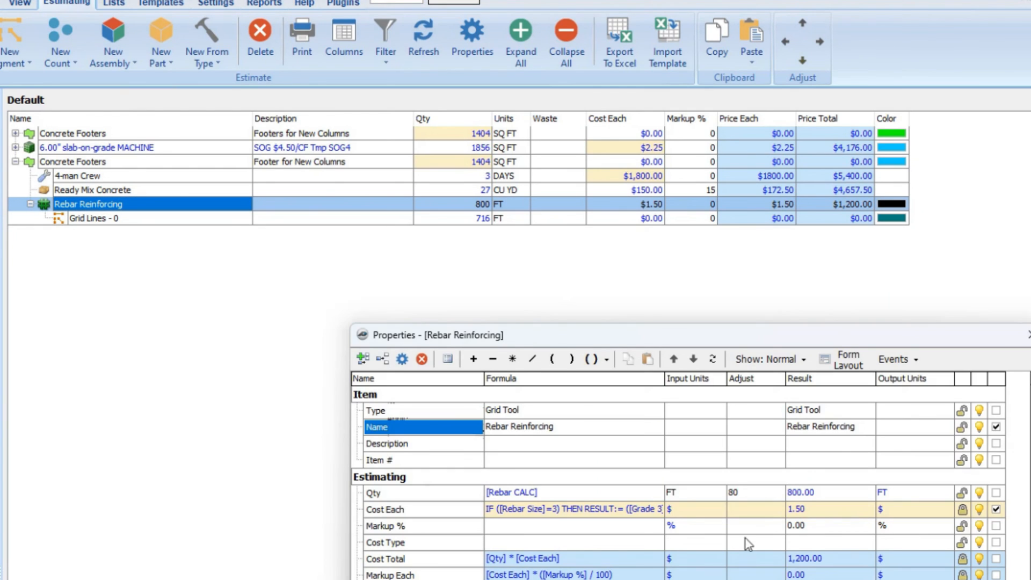
left_click(756, 492)
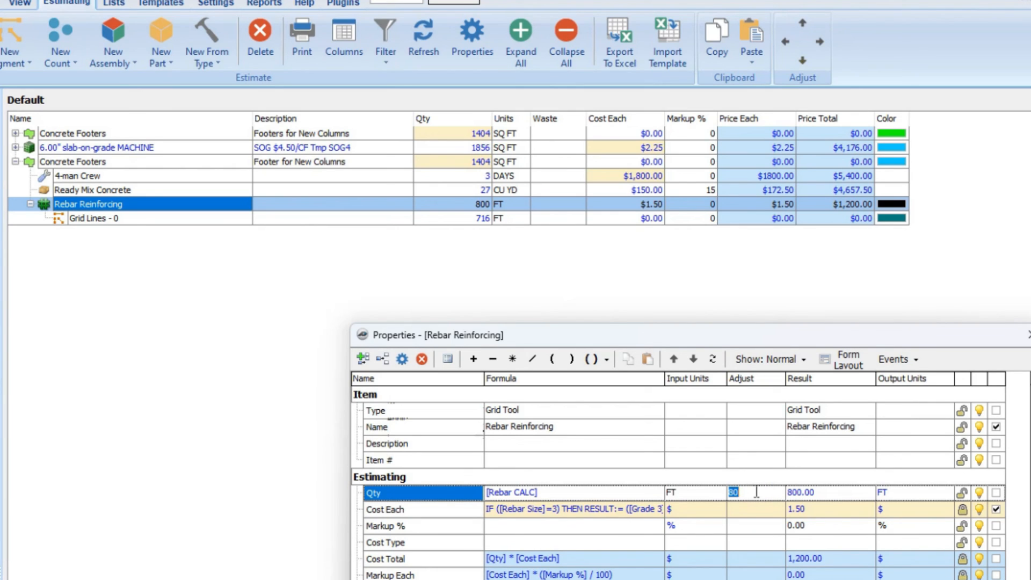
type("200")
key("Return")
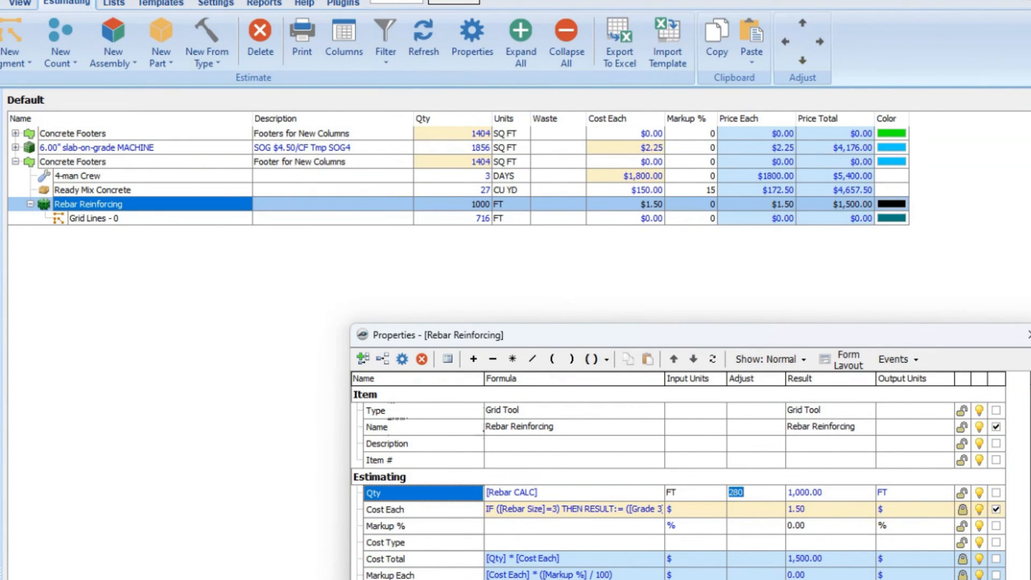
key("Escape")
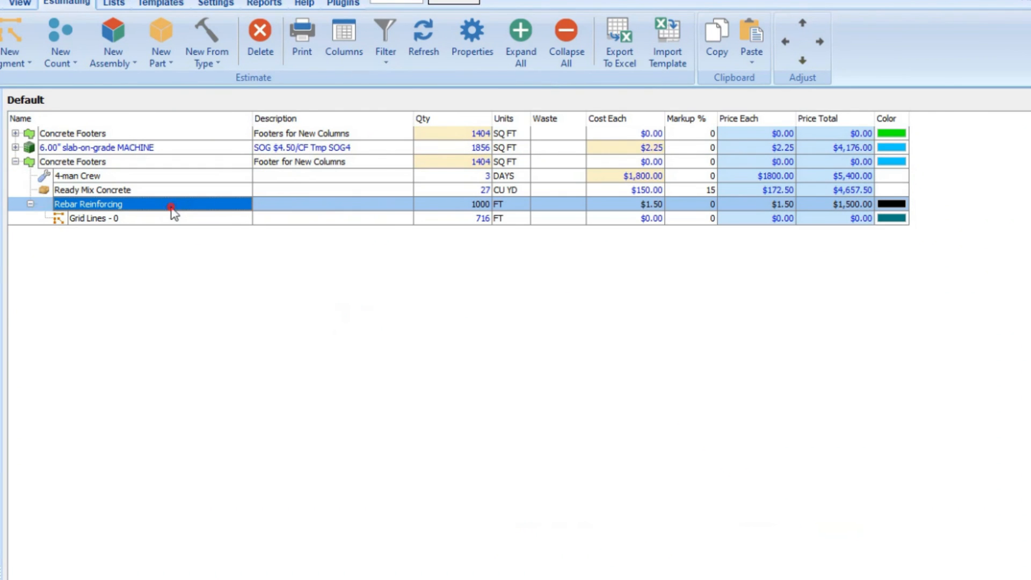
Clear the Qty adjustment of Rebar Reinforcing in the second Concrete Footers group.
double_click(202, 203)
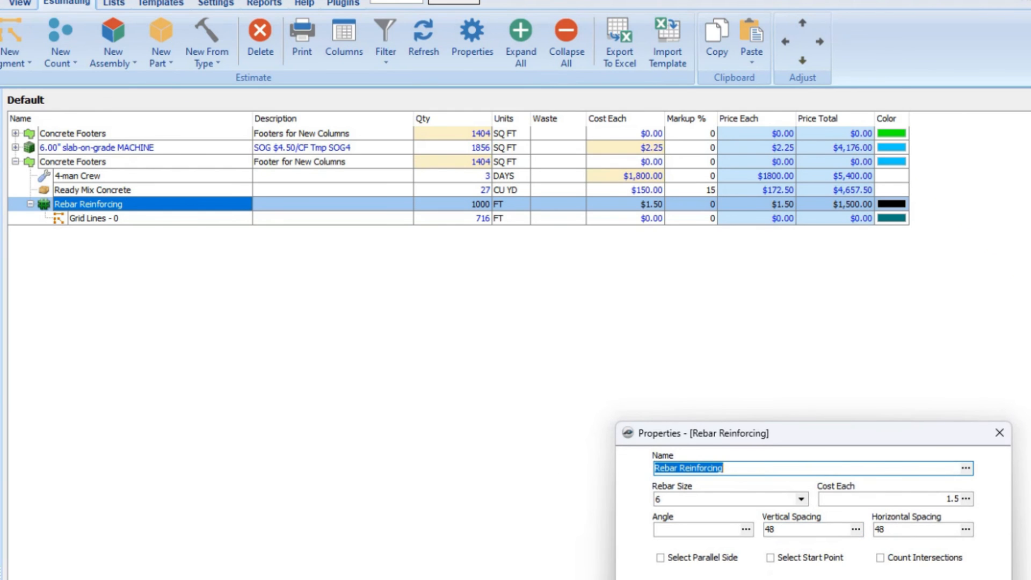
left_click(760, 493)
key("BackSpace")
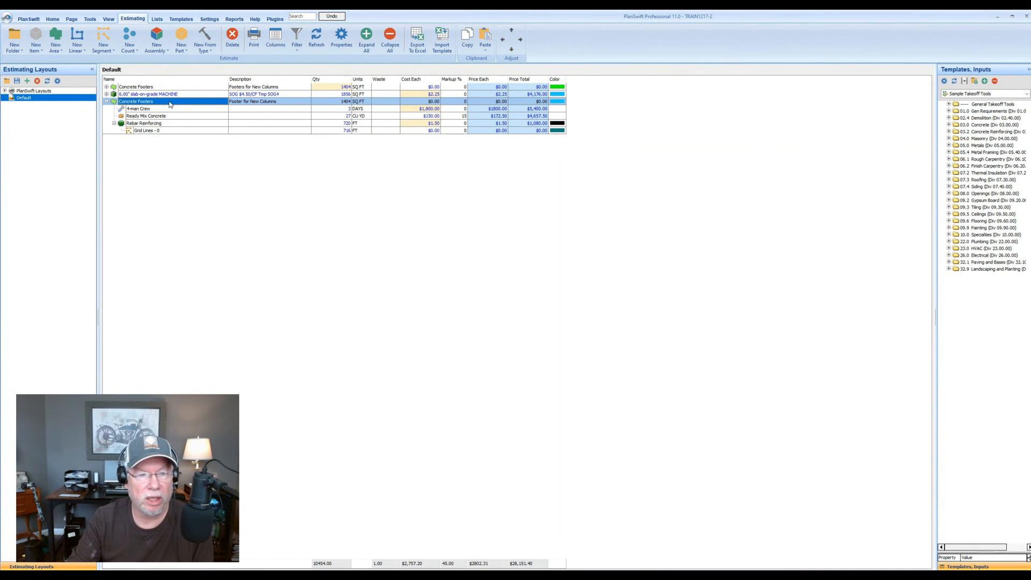
Copy the second Concrete Footers assembly from the estimate into the TRAINING templates.
right_click(169, 104)
left_click(190, 146)
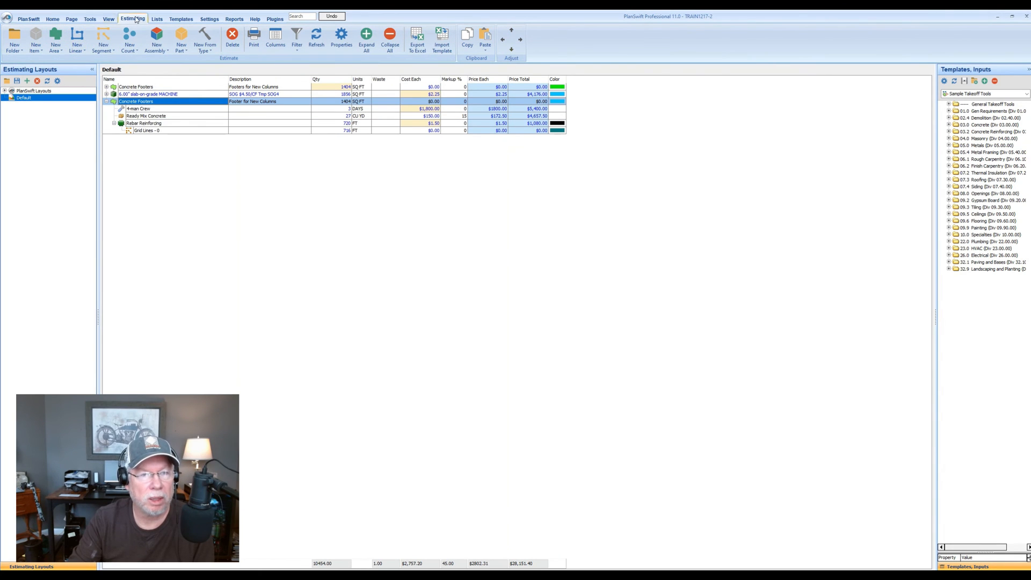
left_click(181, 18)
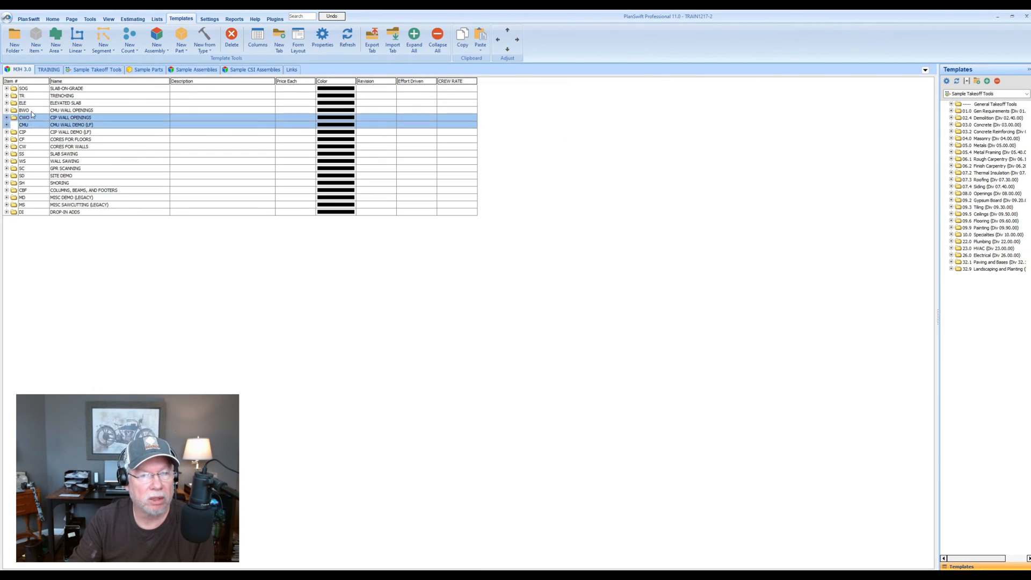
left_click(47, 71)
left_click(29, 90)
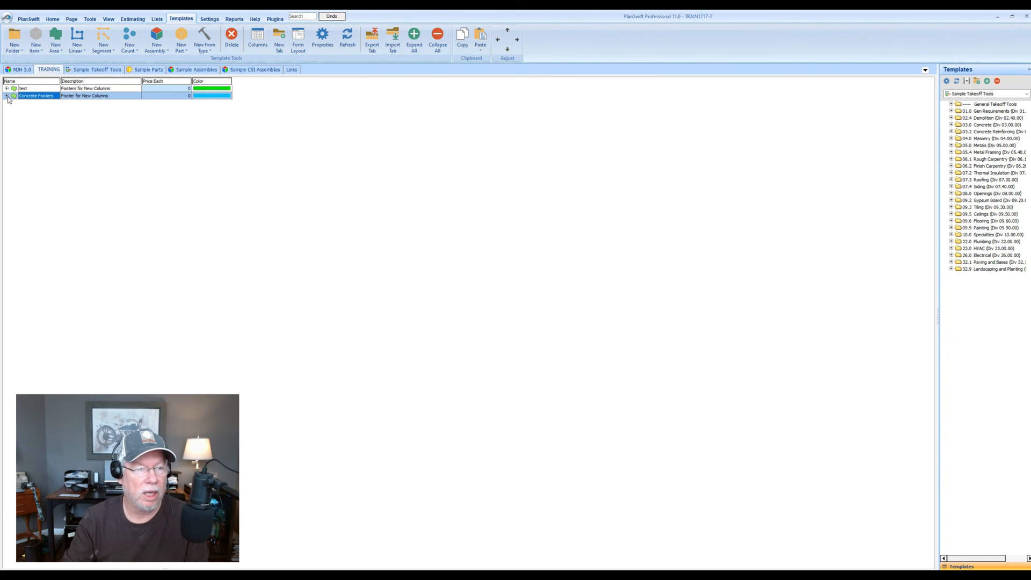
Delete the Grid Lines - 0 item under Rebar Reinforcing in the new Concrete Footers template.
left_click(7, 96)
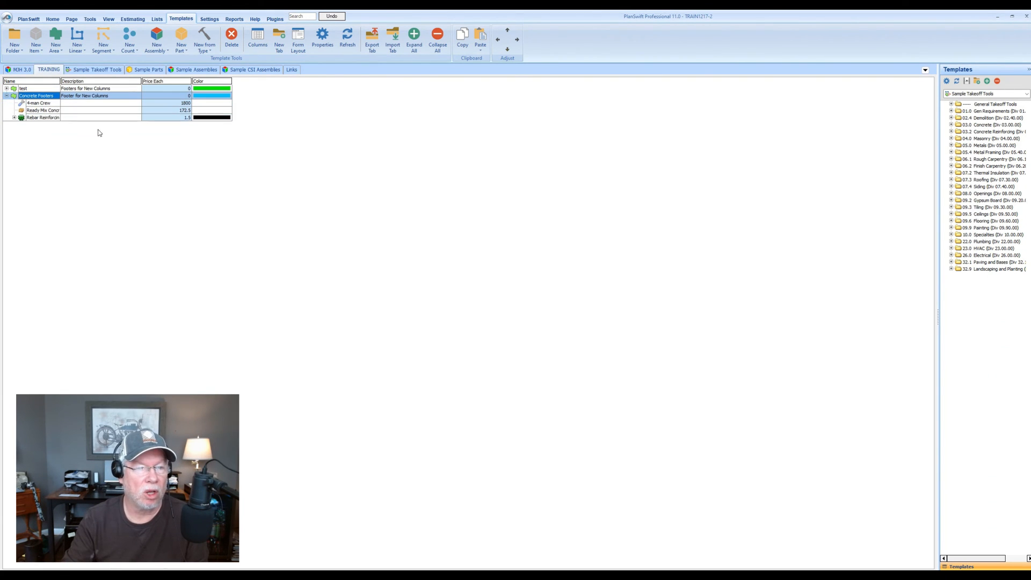
left_click(14, 117)
left_click(48, 125)
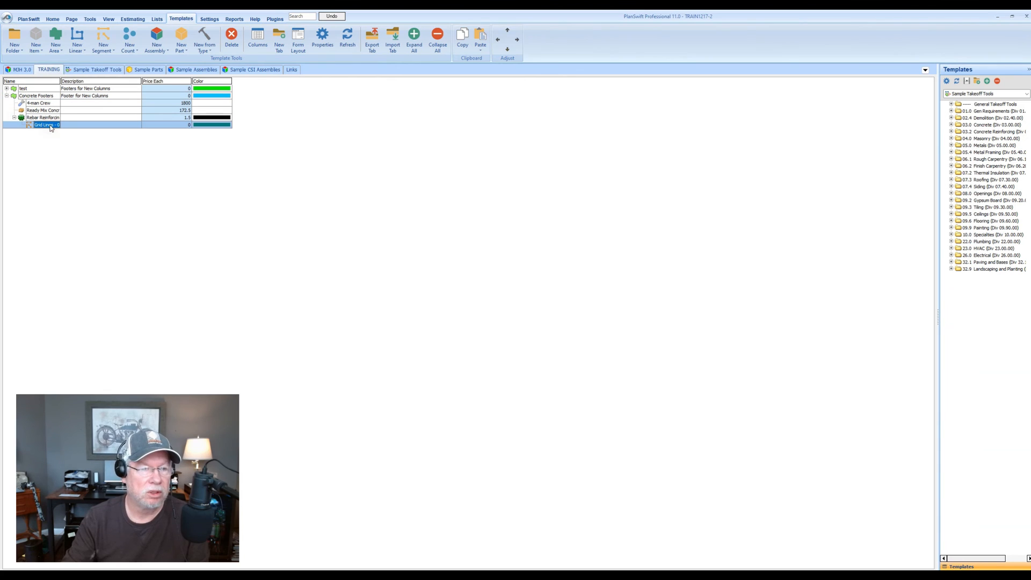
key("Delete")
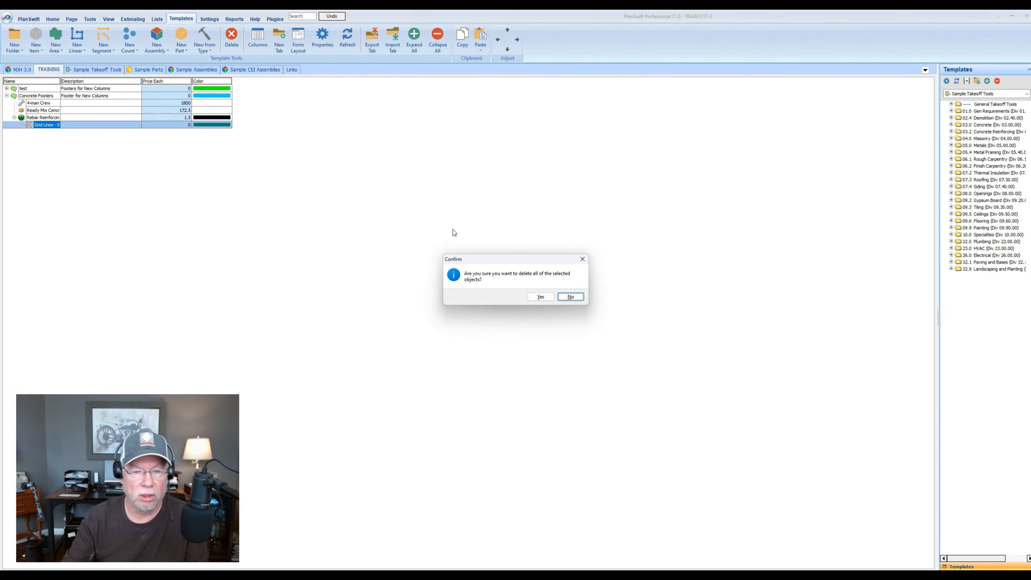
left_click(540, 298)
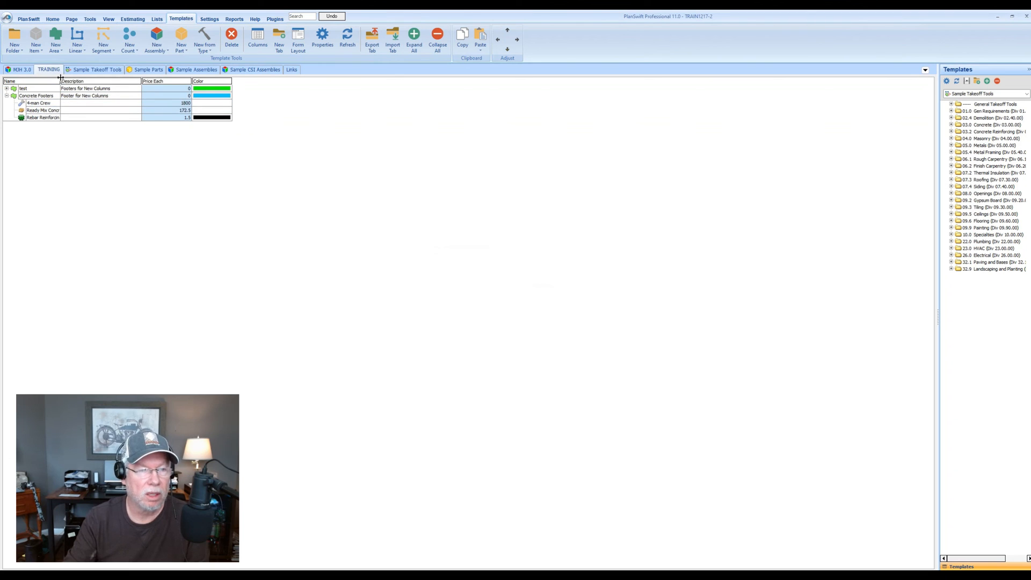
Add a Mark up% column to the TRAINING template table and place it before Price Each.
left_click(127, 90)
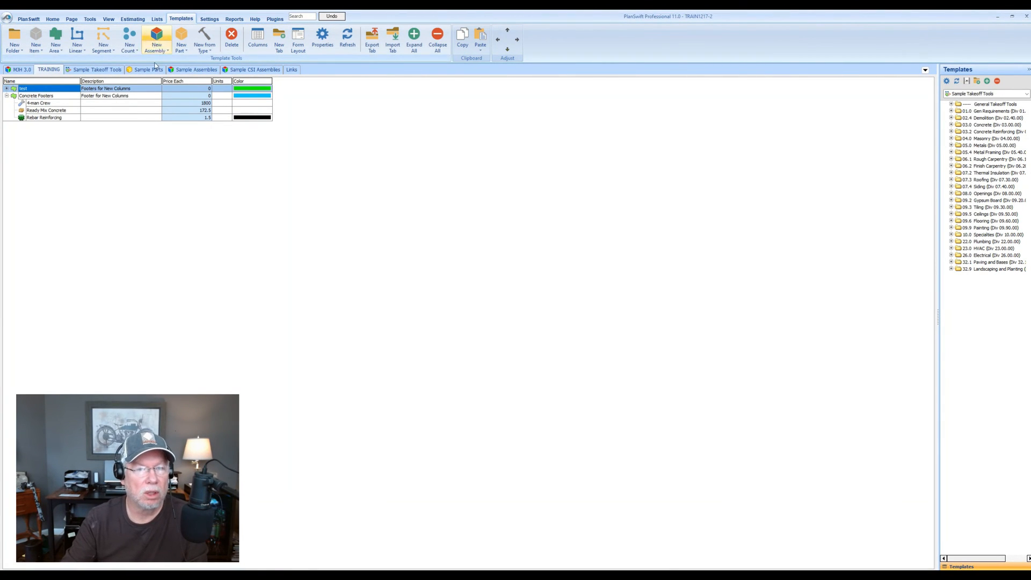
left_click(258, 41)
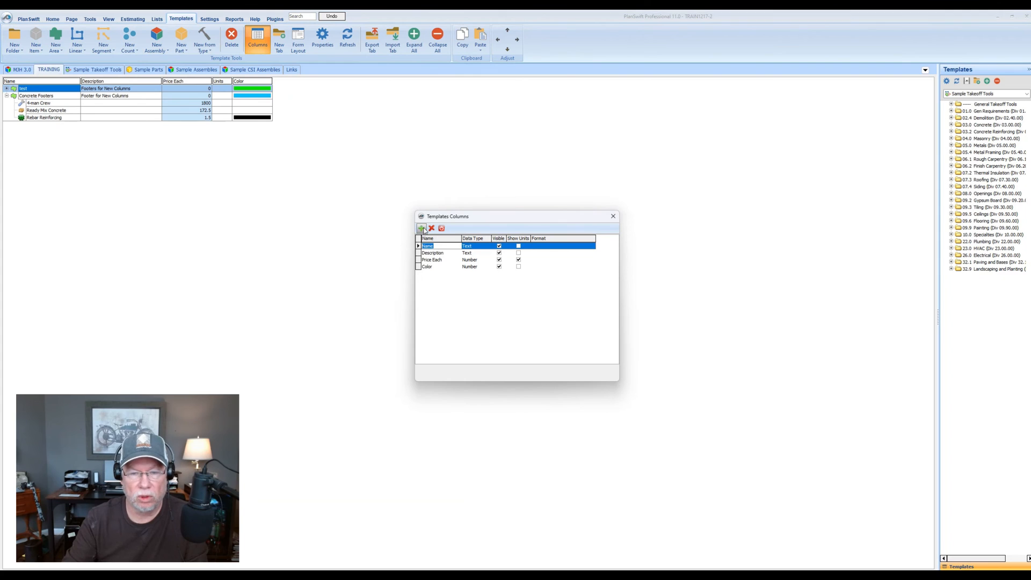
left_click(422, 229)
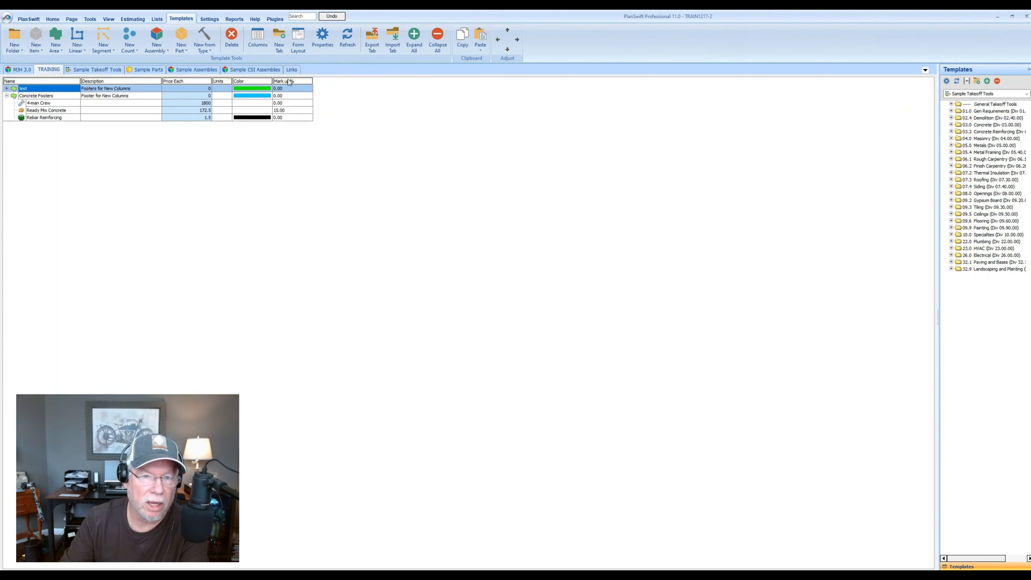
left_click_drag(284, 82, 183, 81)
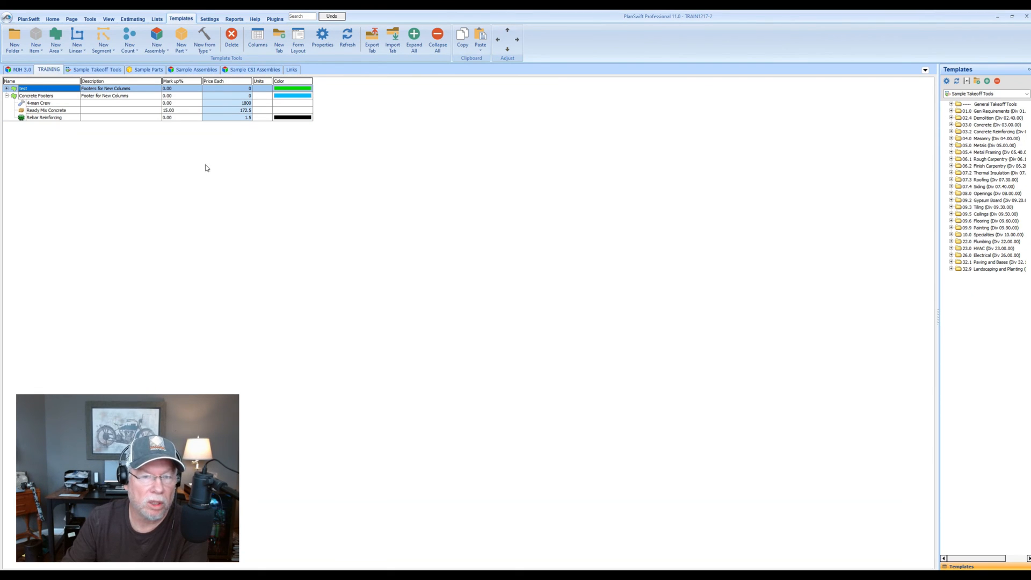
Set the Mark up% of Ready Mix Concrete in the Concrete Footers template to 5.
left_click(177, 112)
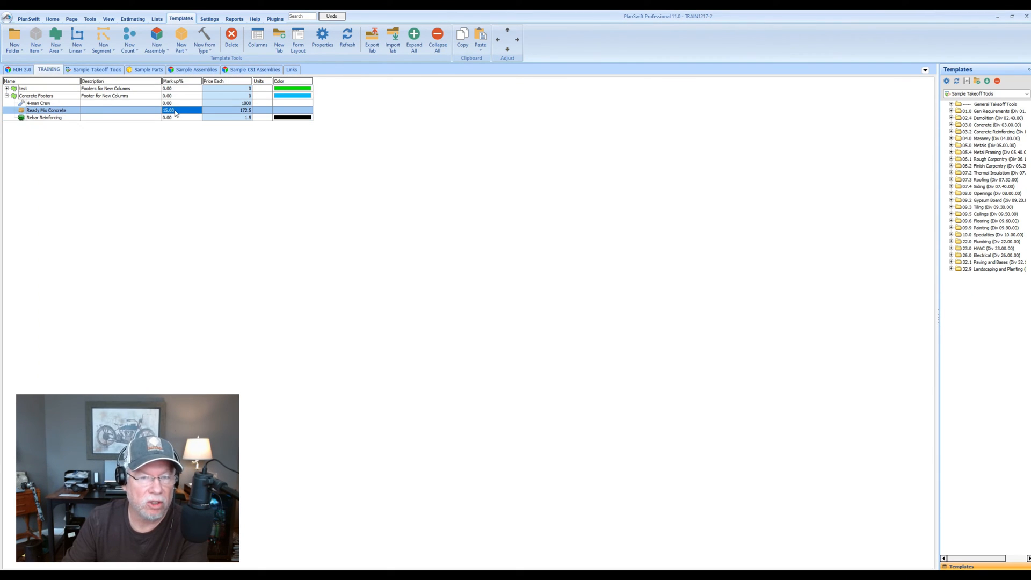
type("5")
key("Return")
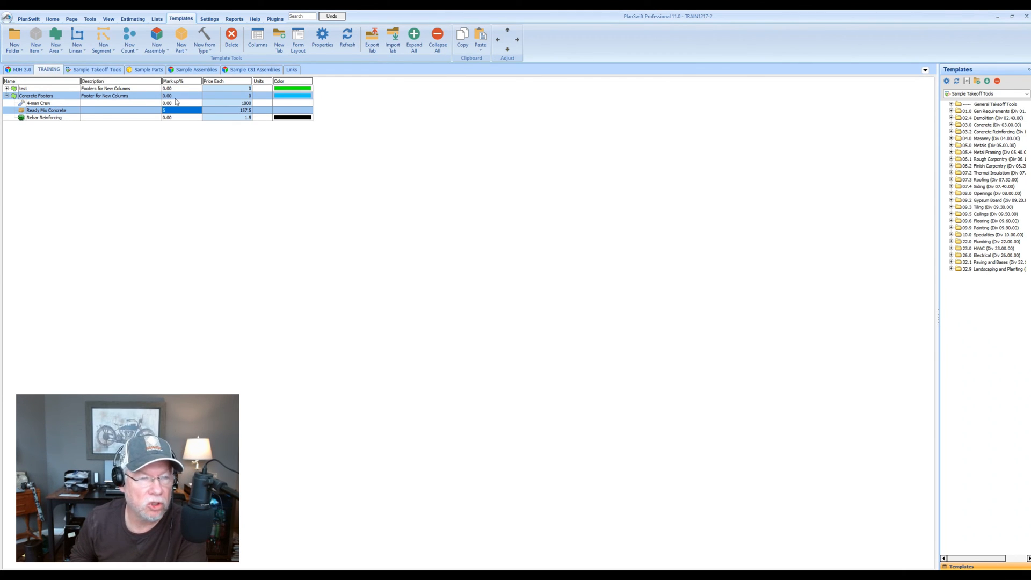
Set the Mark up% of Rebar Reinforcing to 5 and of Ready Mix Concrete back to 15 in the Concrete Footers template.
left_click(181, 118)
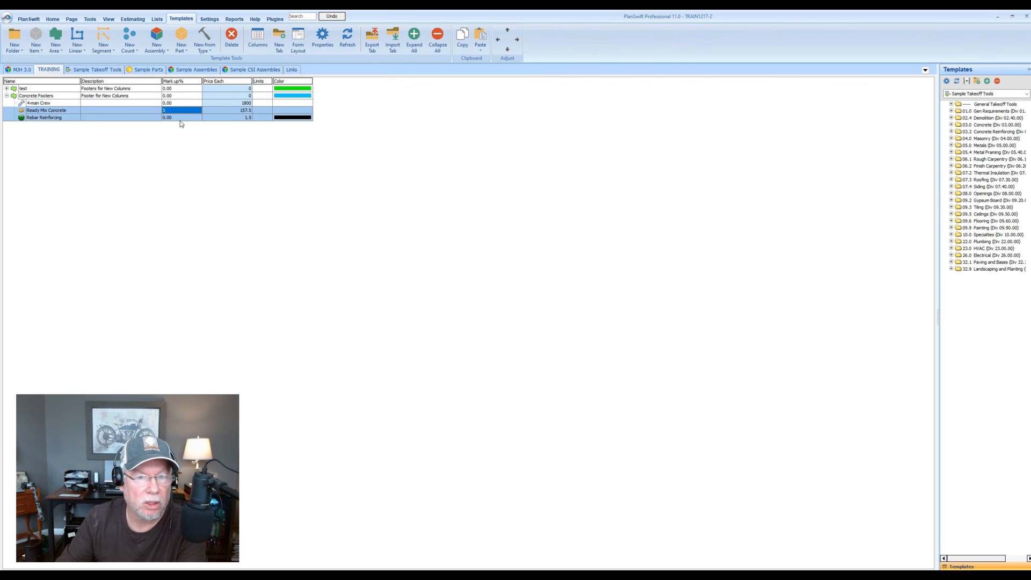
left_click(182, 118)
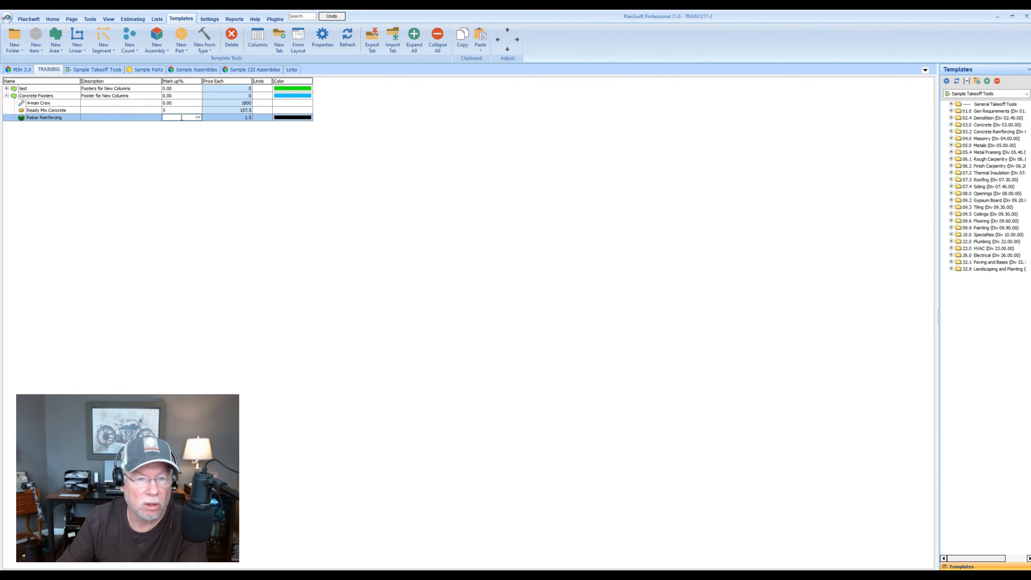
key("Return")
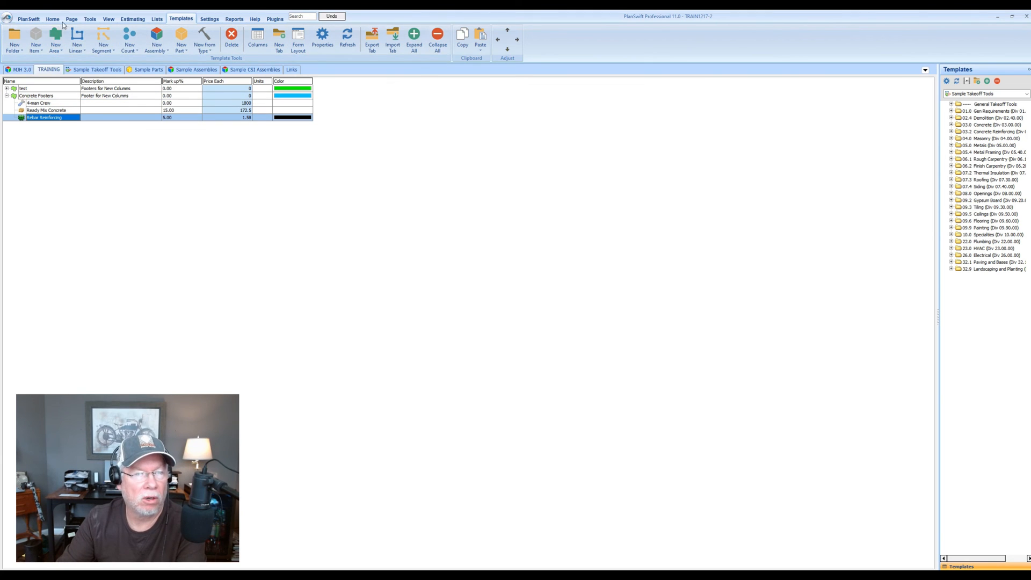
Delete the slab-on-grade takeoff over the F58.0T footing on plan S101, including its Grid Lines - 0 item, and check the takeoff summary.
left_click(55, 19)
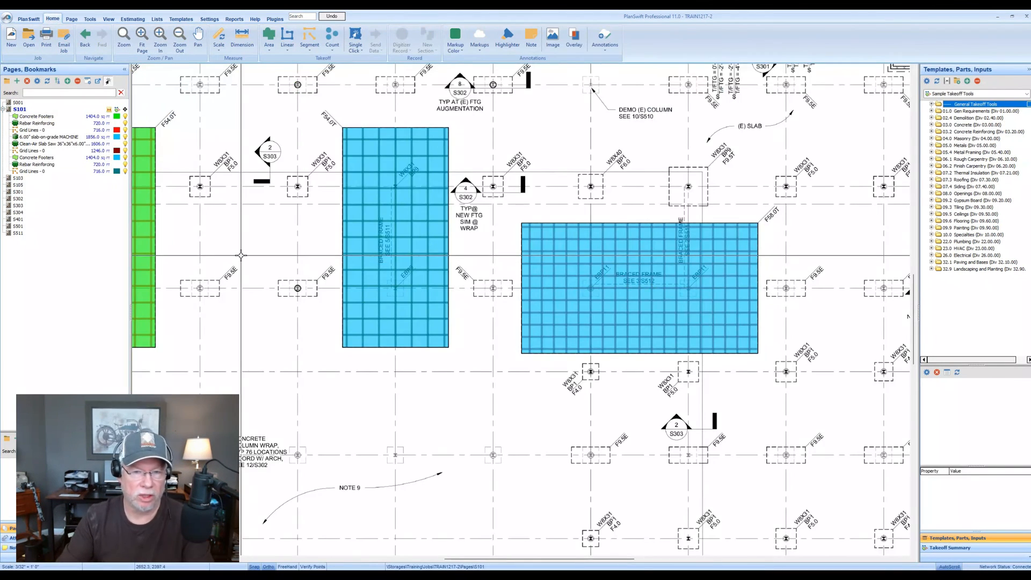
scroll(268, 284, "down", 1)
right_click_drag(305, 337, 389, 295)
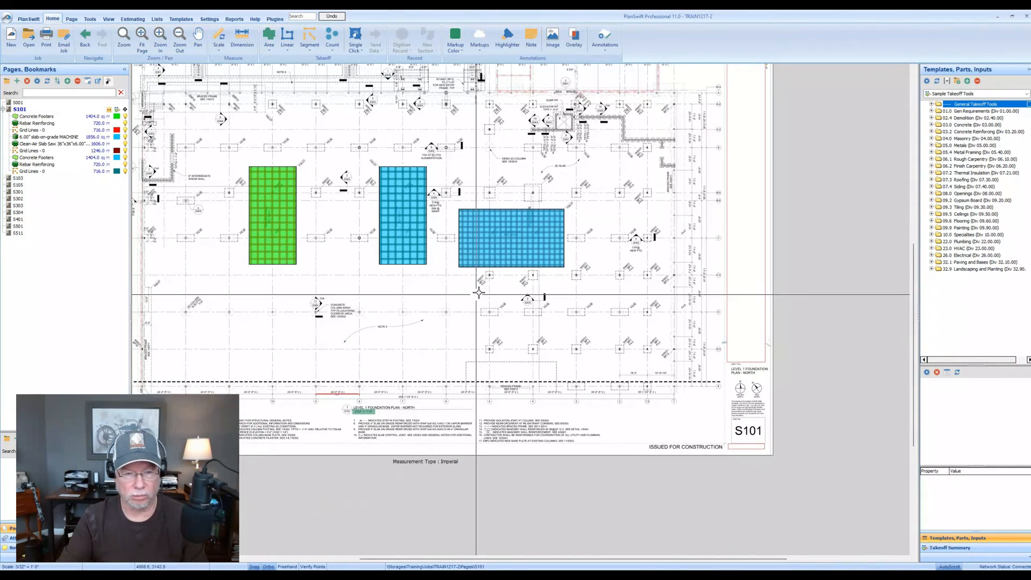
scroll(480, 294, "up", 1)
right_click_drag(479, 298, 418, 315)
left_click_drag(370, 168, 605, 301)
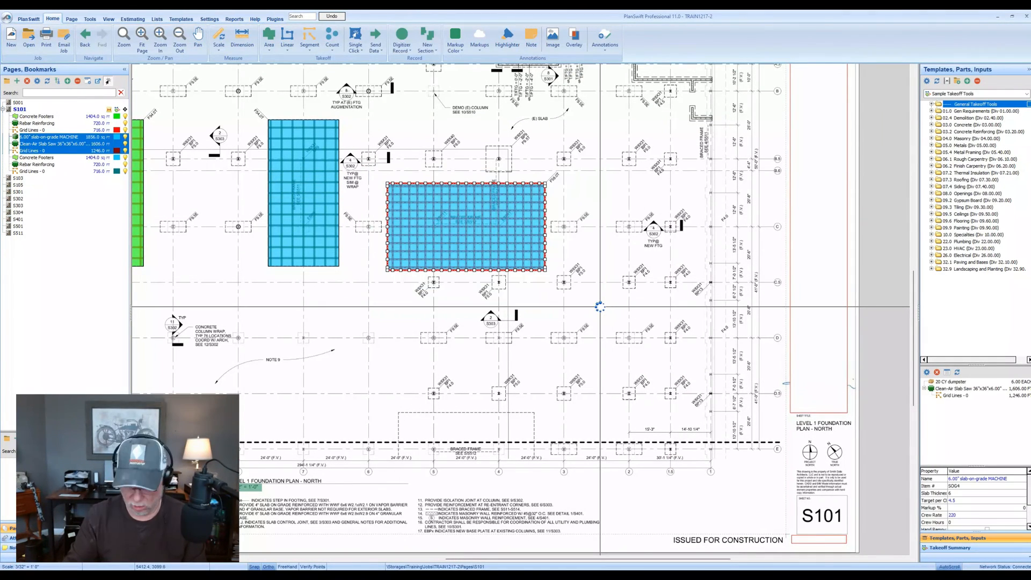
key("Delete")
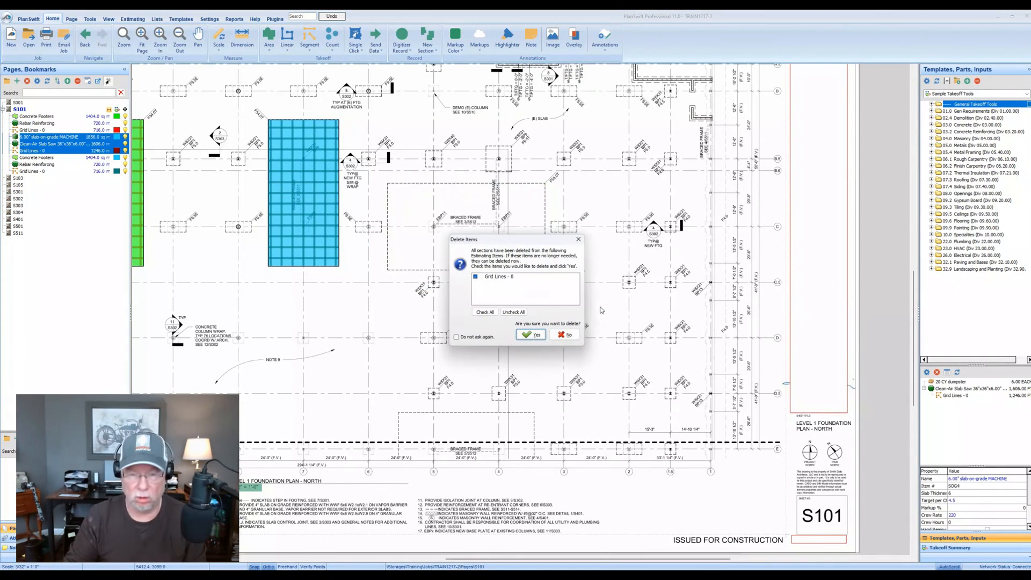
left_click(534, 335)
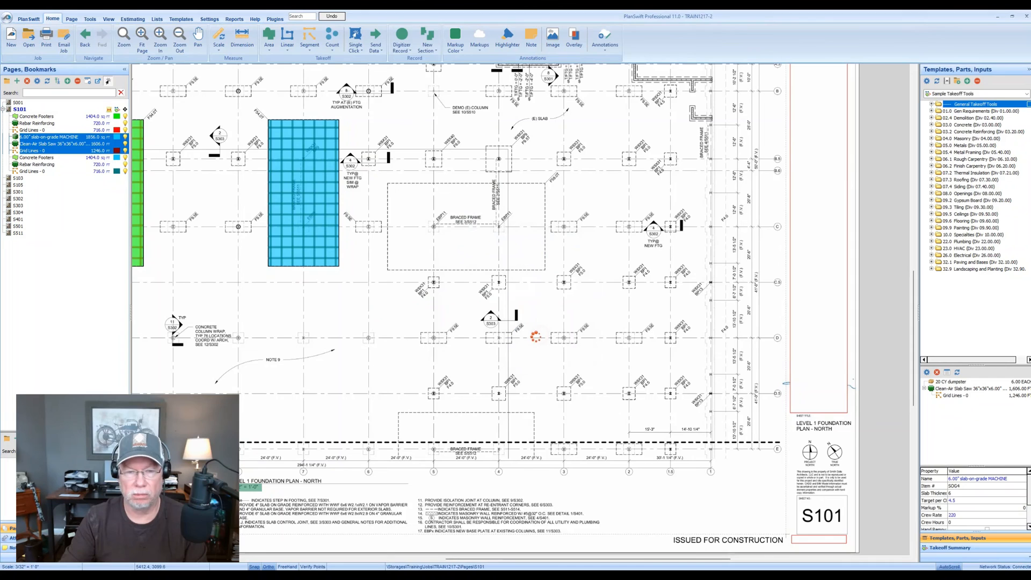
left_click(951, 548)
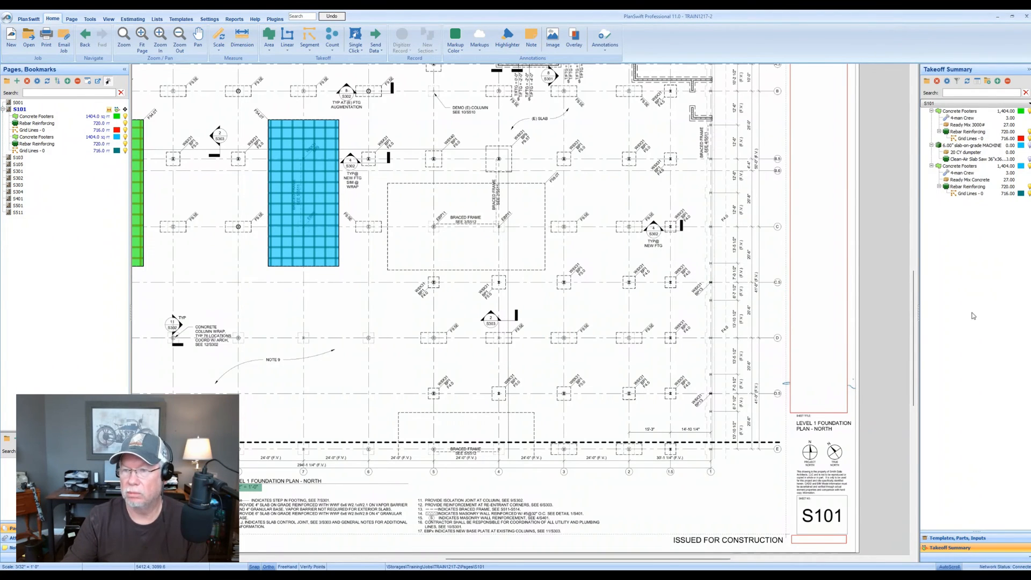
Display the TRAINING templates and start a takeoff with the Concrete Footers template, accepting its properties as they are.
left_click(958, 538)
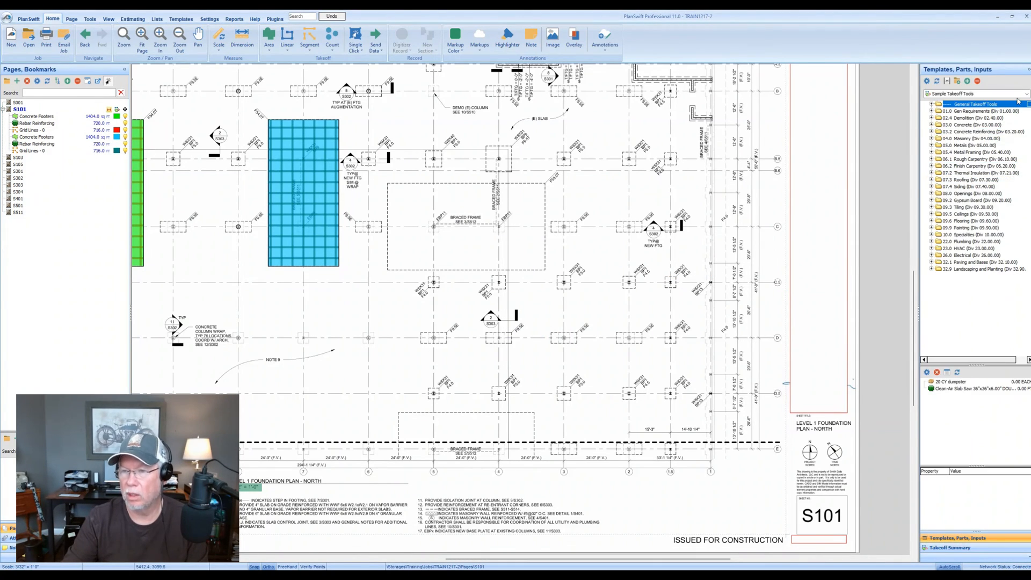
left_click(1027, 94)
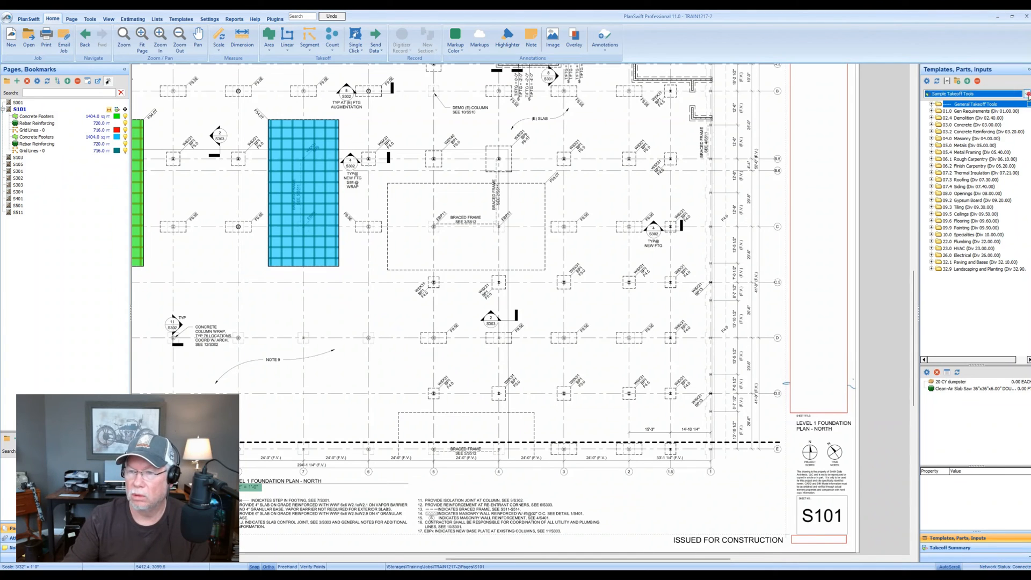
left_click(934, 108)
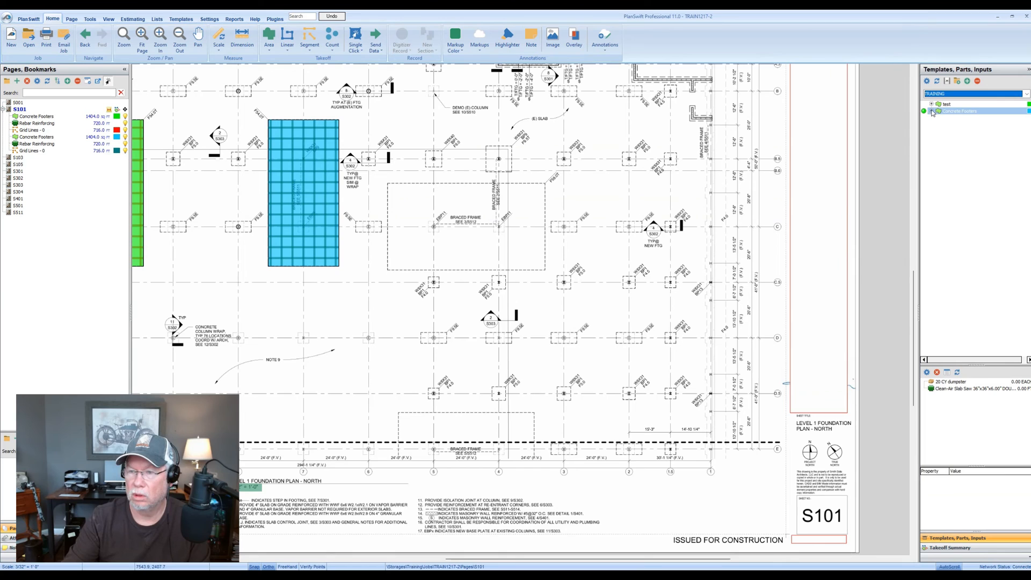
left_click(931, 111)
left_click(927, 111)
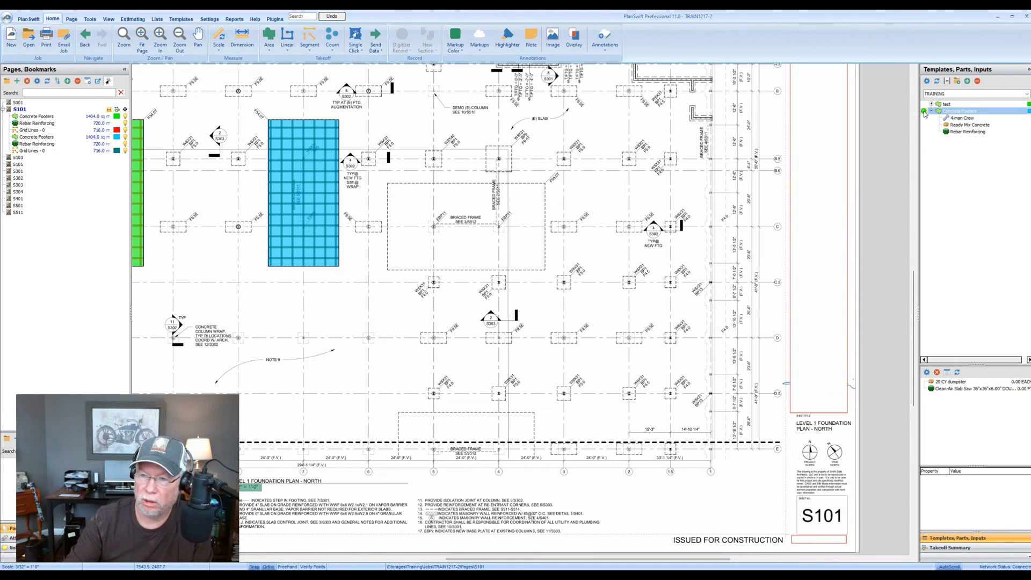
double_click(925, 112)
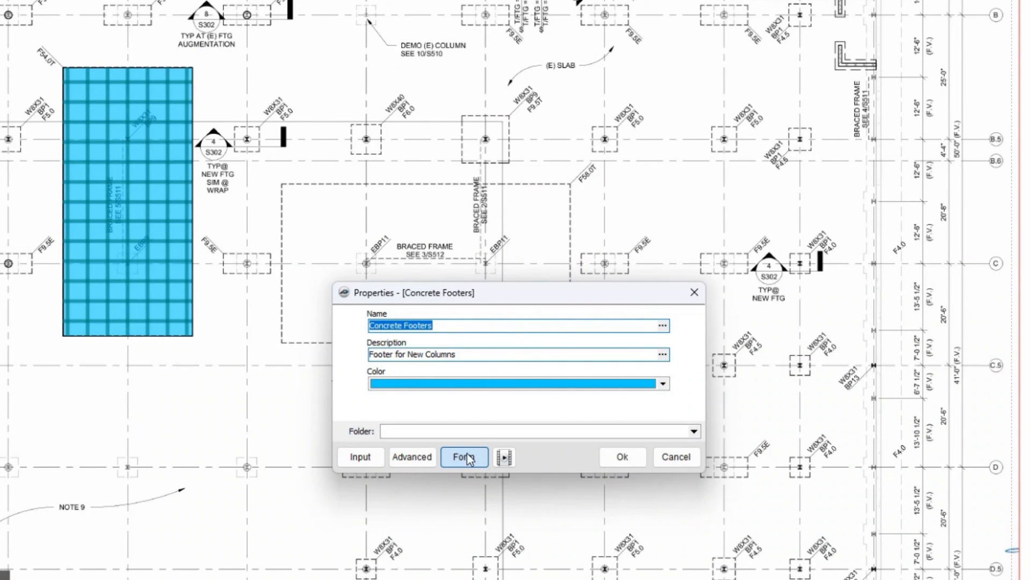
left_click(622, 457)
Start the Concrete Footers outline at the upper-left corner of footing F58.0T and give its top edge a length of 58 feet.
scroll(290, 199, "up", 10)
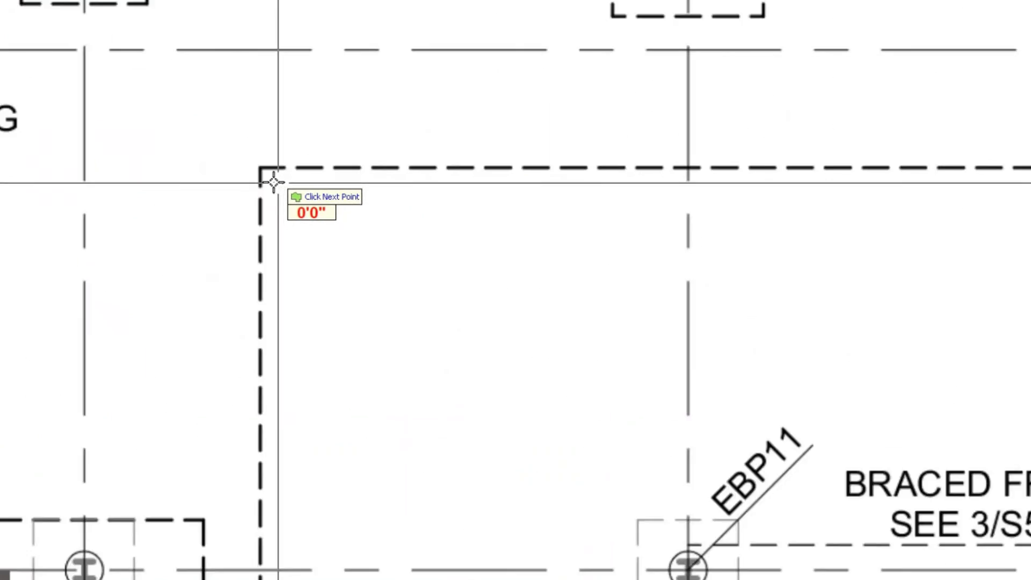
scroll(238, 149, "down", 4)
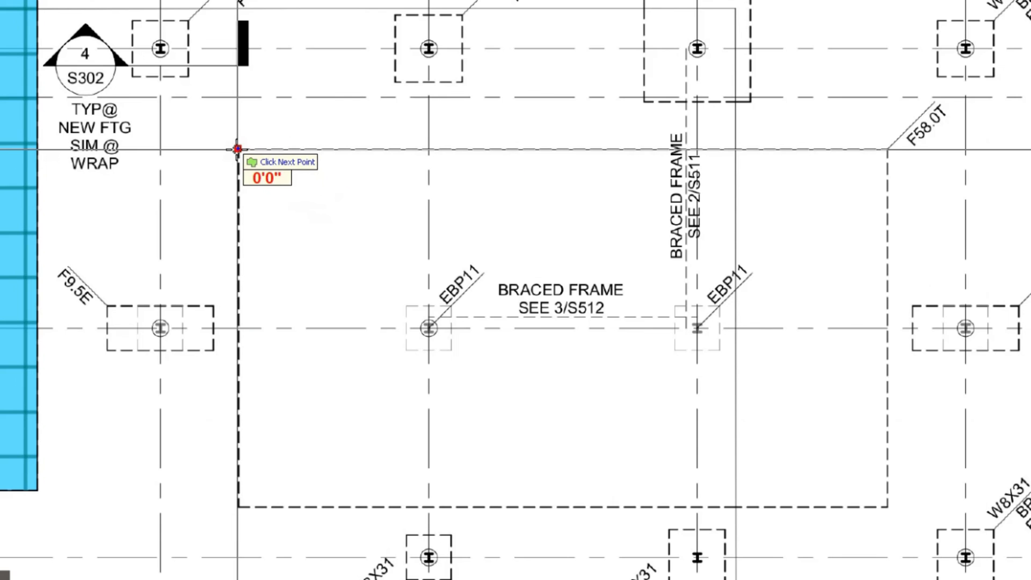
scroll(907, 138, "up", 2)
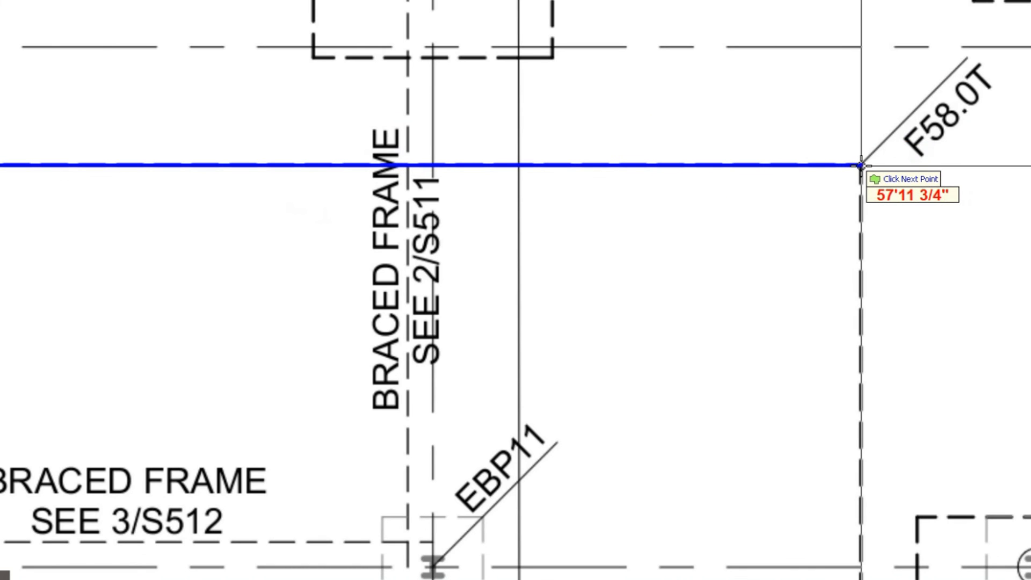
type("58")
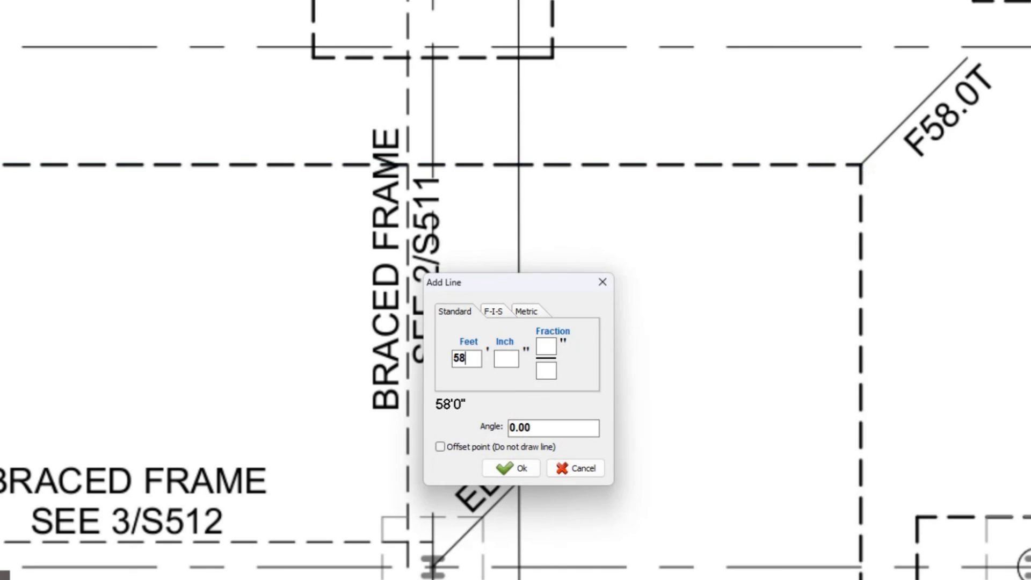
key("Return")
scroll(822, 183, "down", 3)
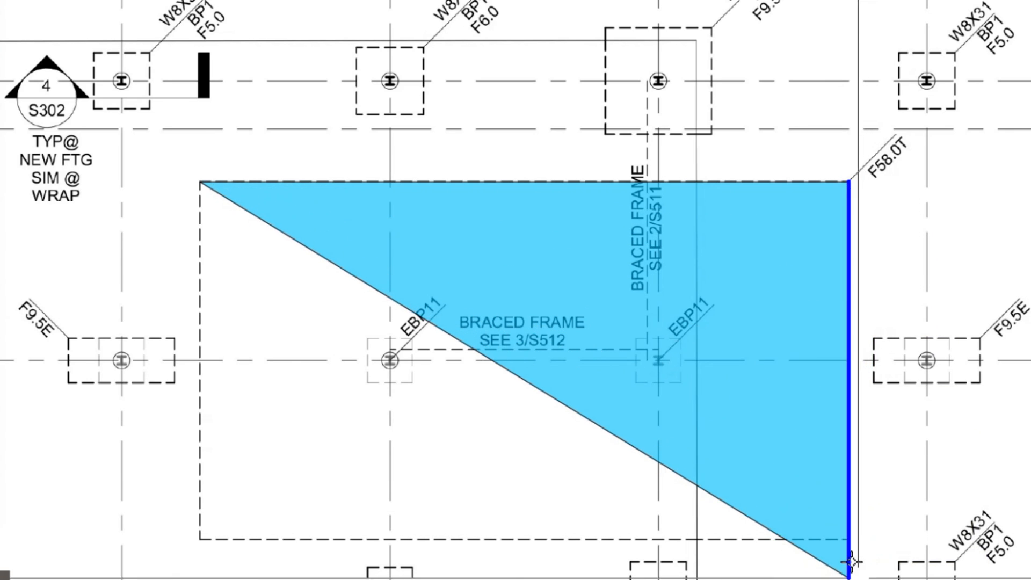
Finish the F58.0T footing outline with a 32-foot right side and a 58-foot bottom edge, closing the area.
scroll(848, 531, "up", 3)
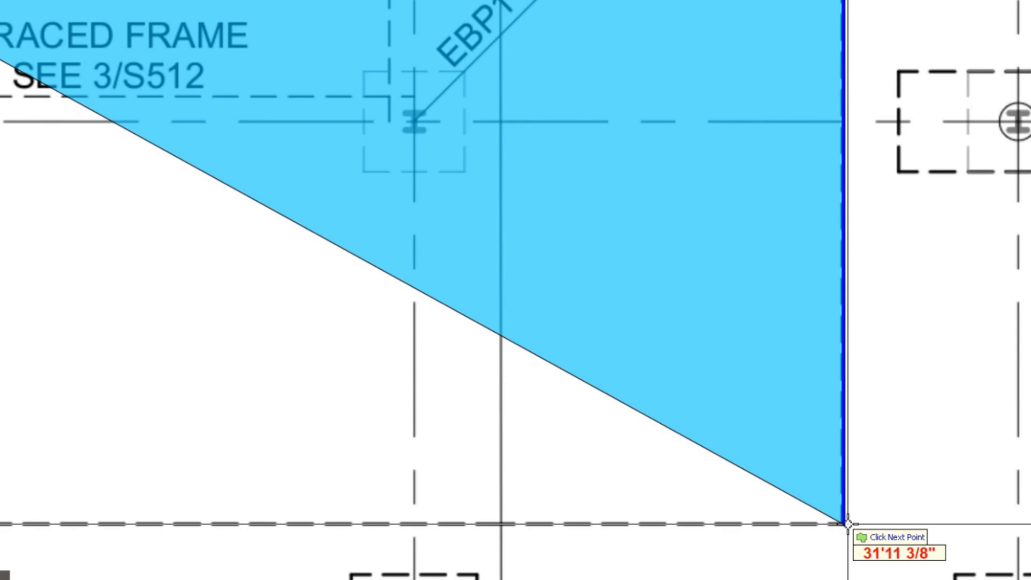
type("32")
key("Return")
type("58")
key("Return")
double_click(846, 524)
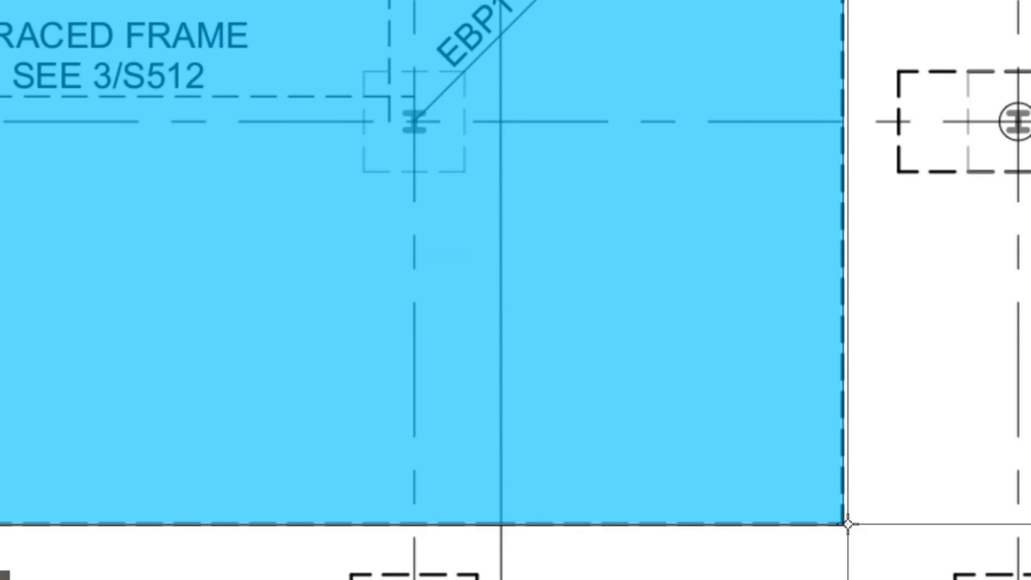
scroll(571, 428, "down", 5)
left_click(539, 364)
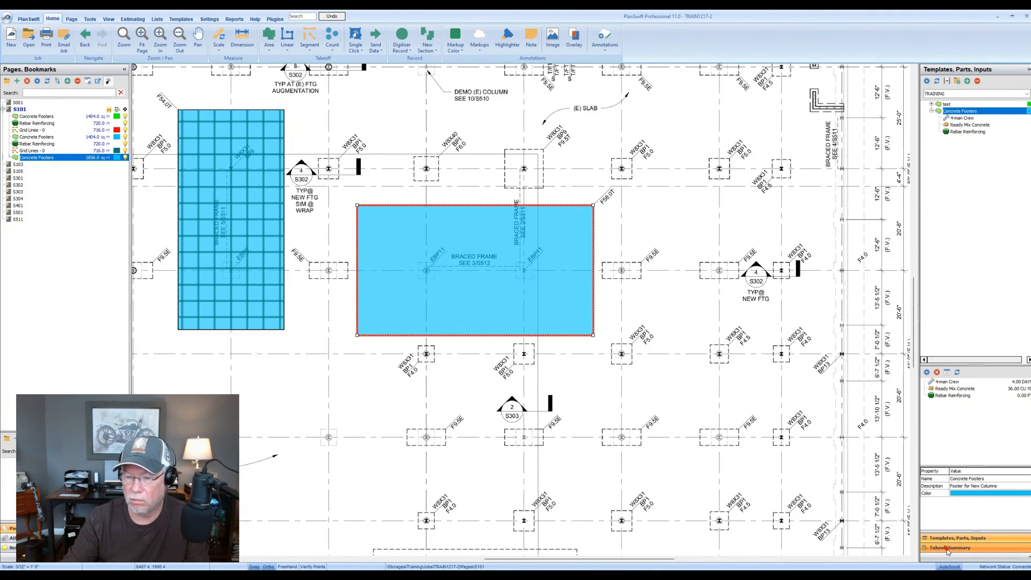
Show the takeoff summary, collapse the older footer and slab-on-grade assemblies, and deselect the F58.0T footing.
left_click(950, 548)
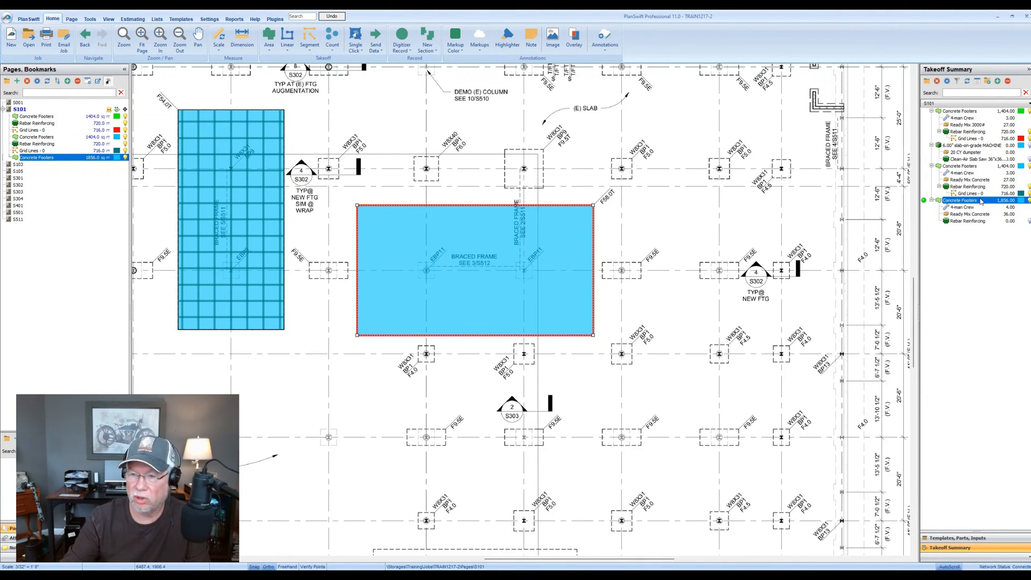
left_click(931, 111)
left_click(931, 118)
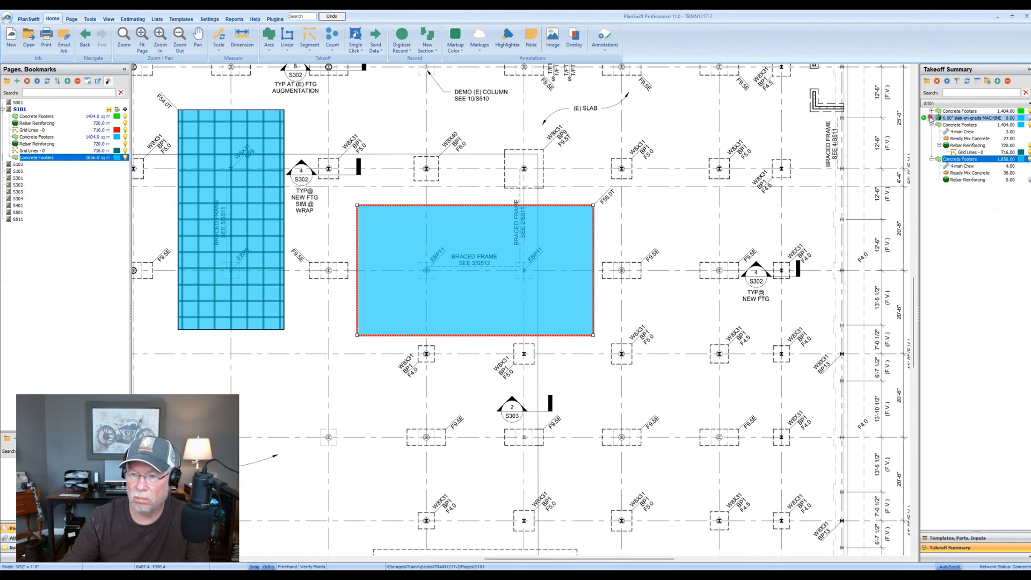
left_click(932, 125)
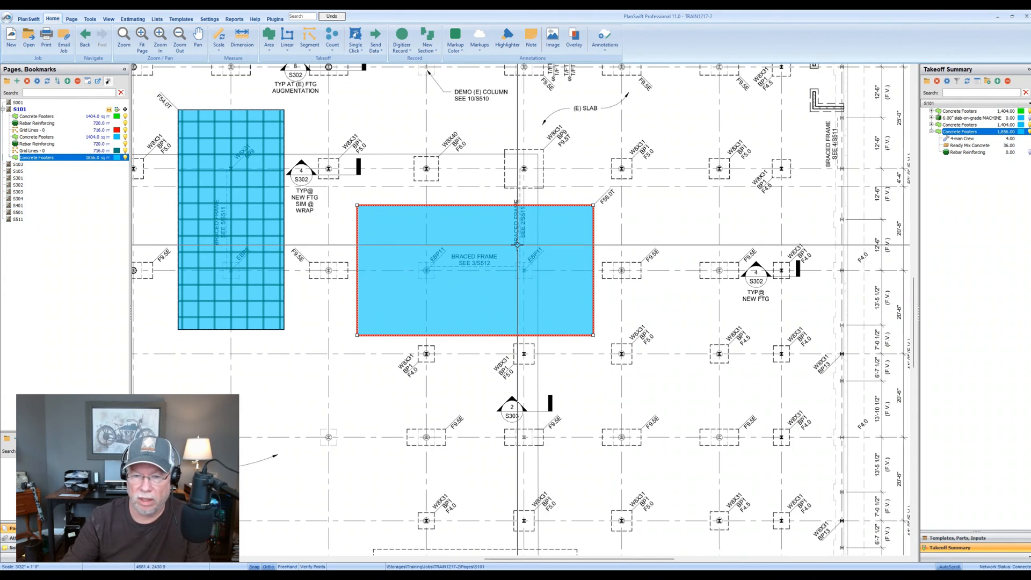
key("Escape")
Set the Crew Daly SF of the F58.0T footing's 4-man Crew to 1000 in the estimate.
mouse_move(466, 274)
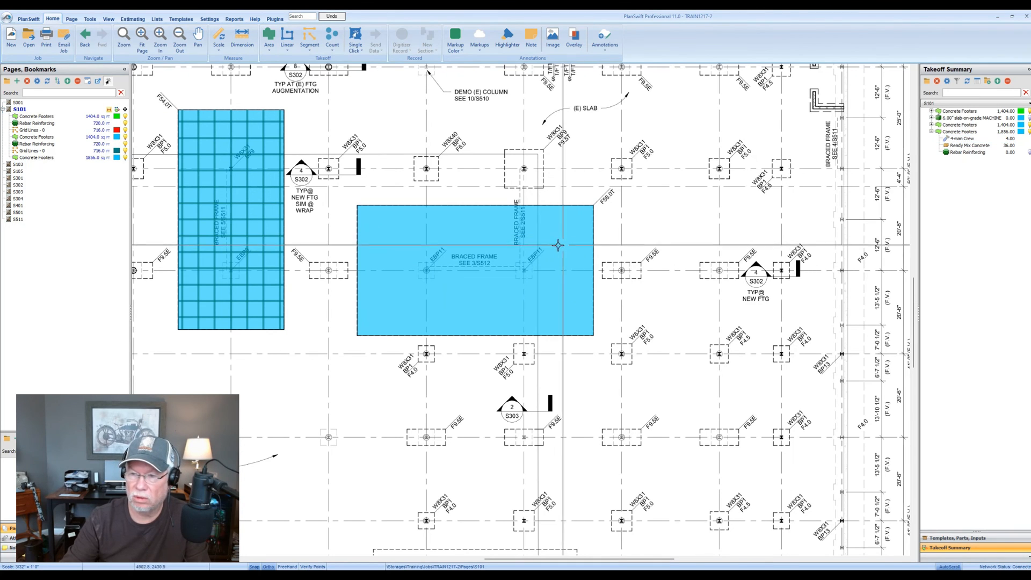
type("000")
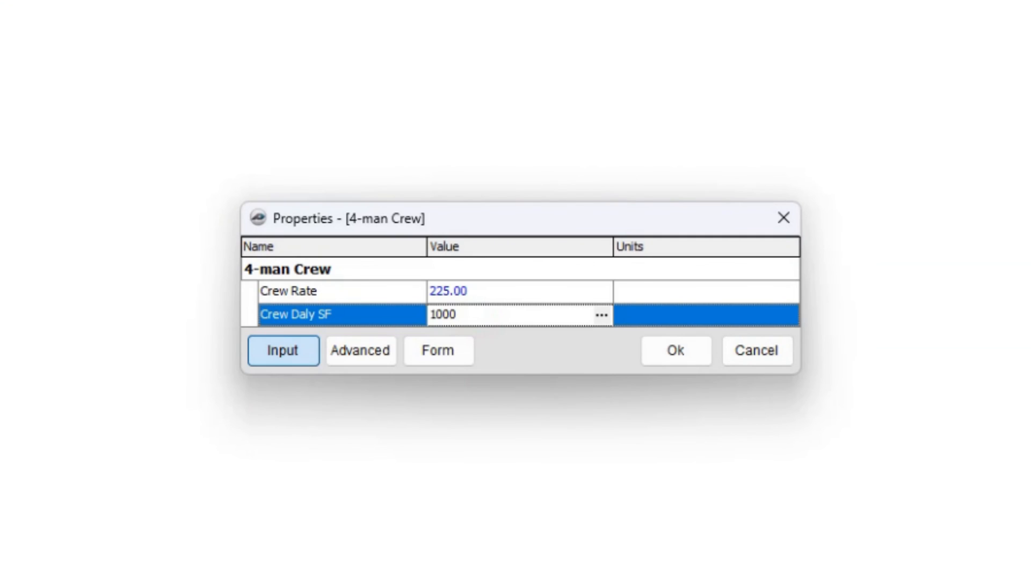
key("Return")
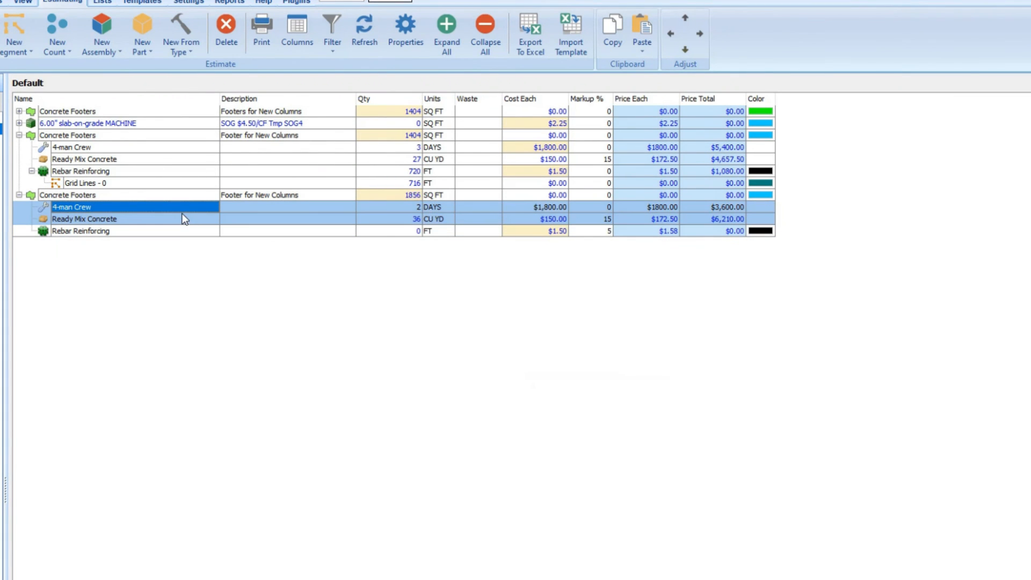
Set the Crew Daly SF of the F58.0T footing's 4-man Crew to 800.
left_click(181, 208)
double_click(181, 207)
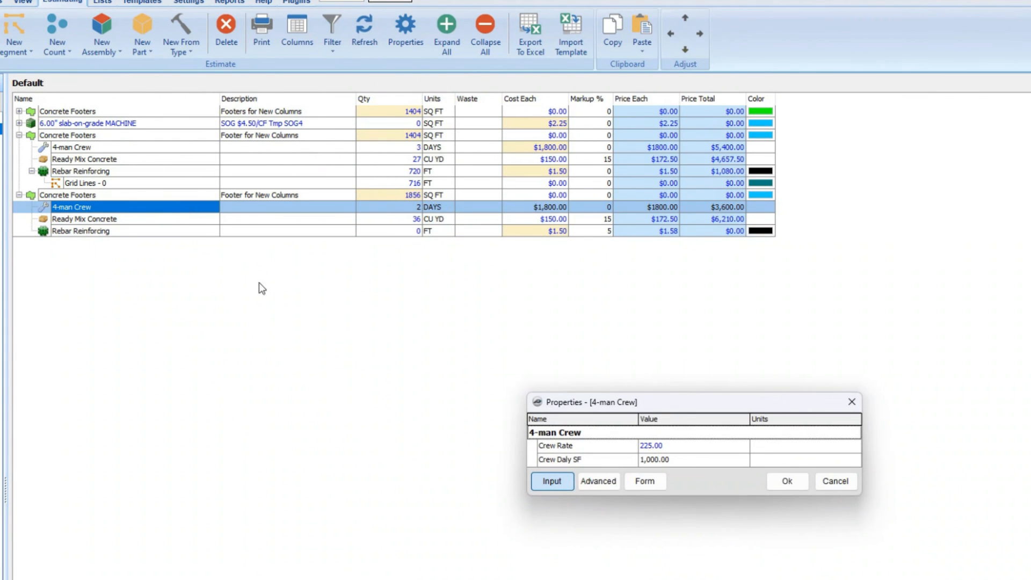
left_click(676, 460)
type("800")
key("Return")
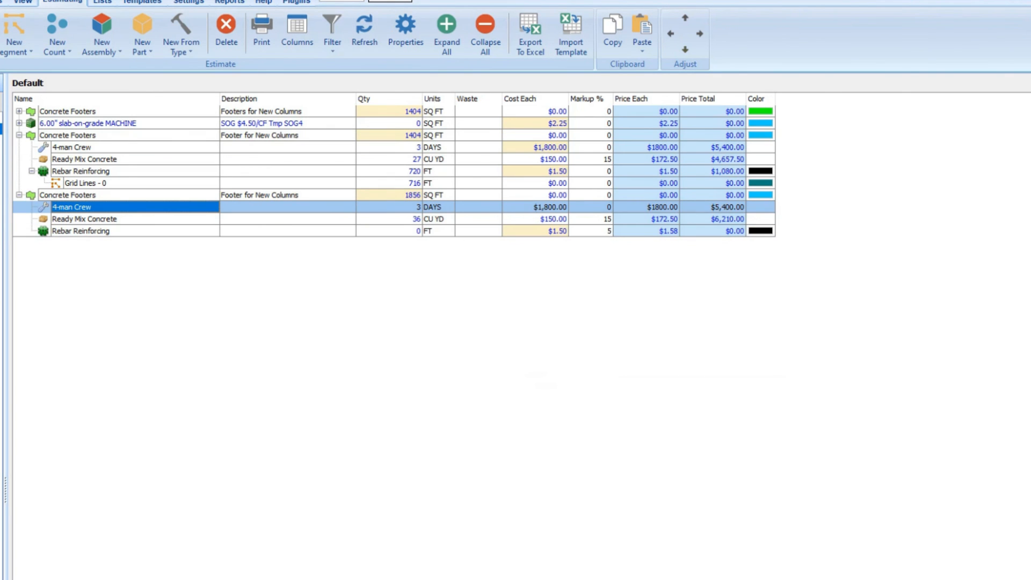
Check the Ready Mix Concrete row of the F58.0T footing in the estimate and return to plan S101.
left_click(1, 1)
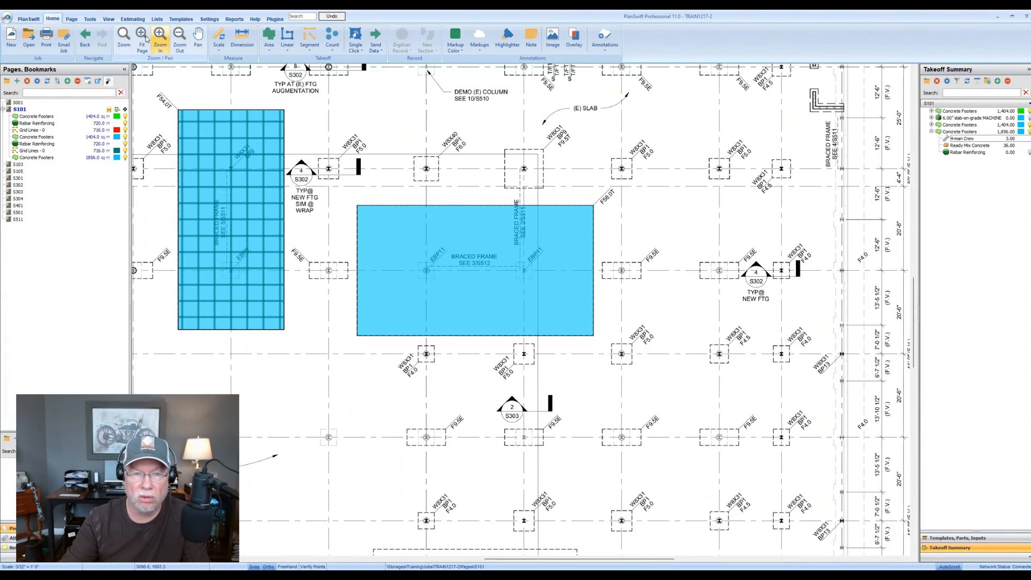
left_click(125, 18)
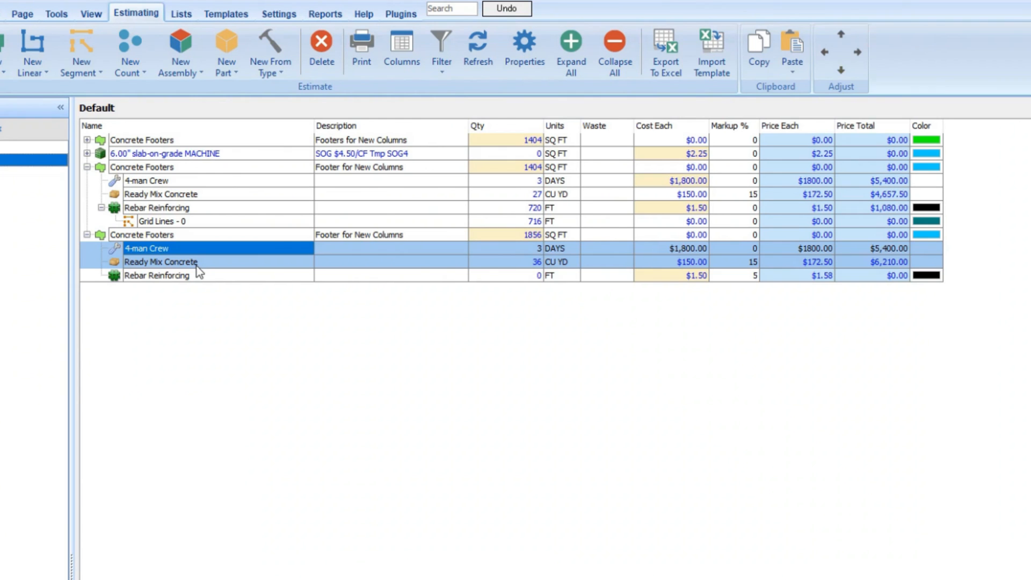
left_click(196, 264)
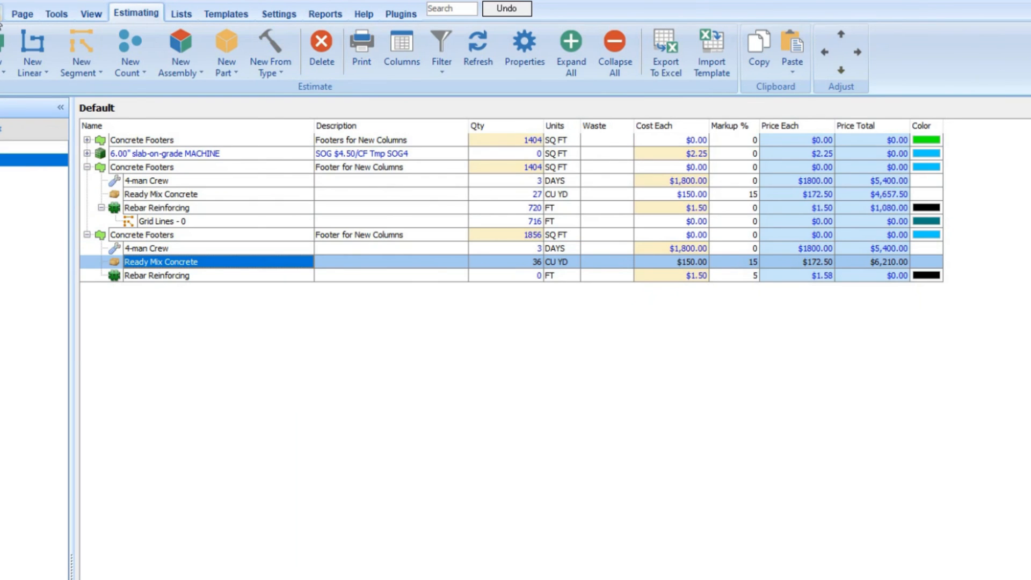
left_click(22, 13)
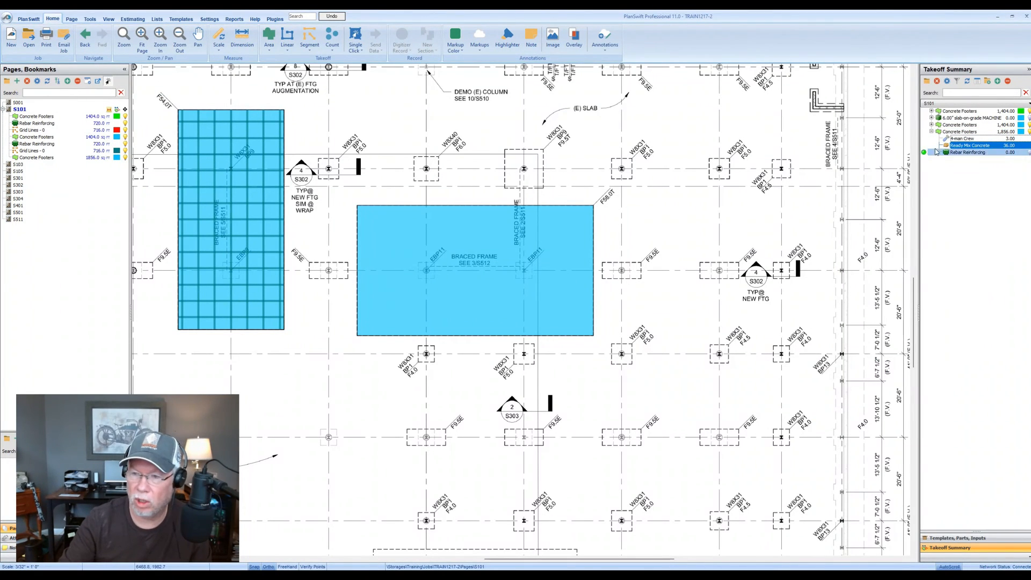
Start the Rebar Reinforcing takeoff for the F58.0T footing with vertical and horizontal spacing both set to 24.
left_click(968, 153)
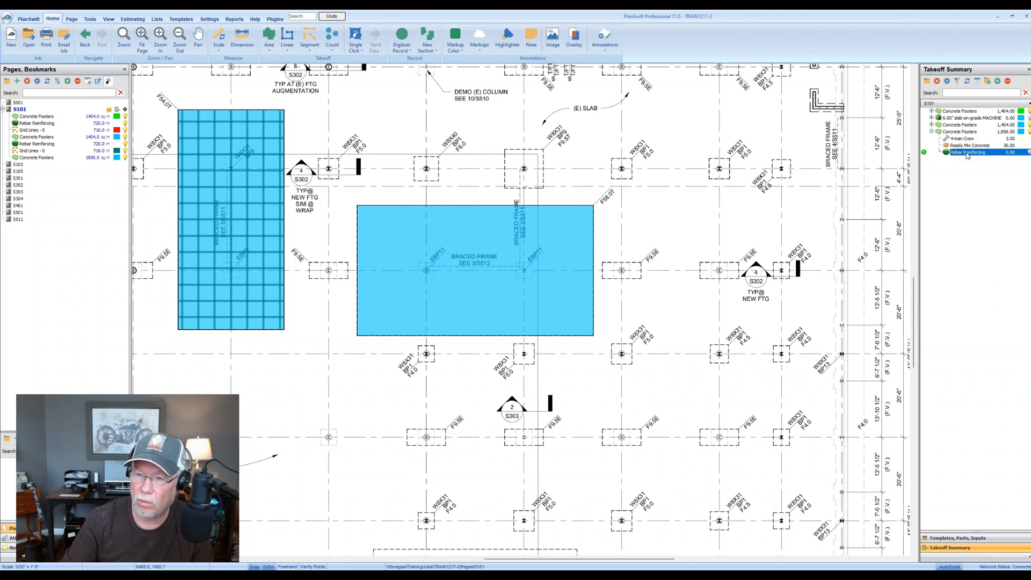
double_click(967, 153)
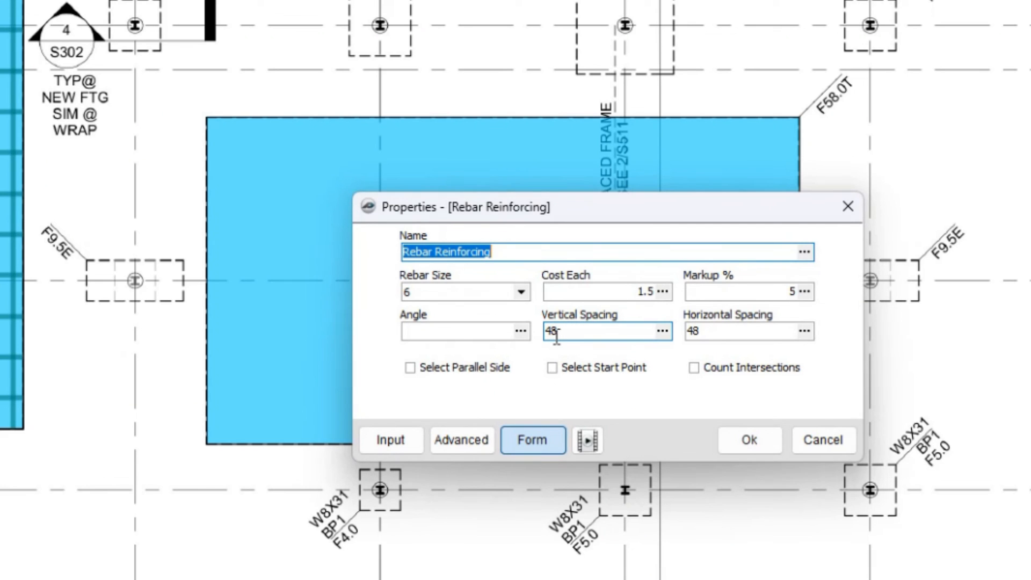
left_click(567, 331)
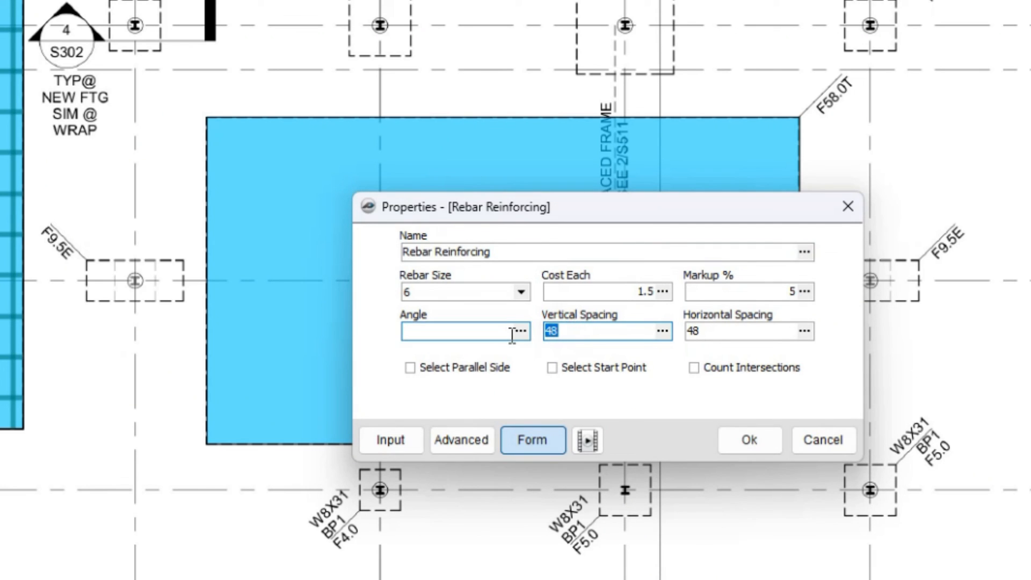
type("24")
left_click(710, 331)
type("24")
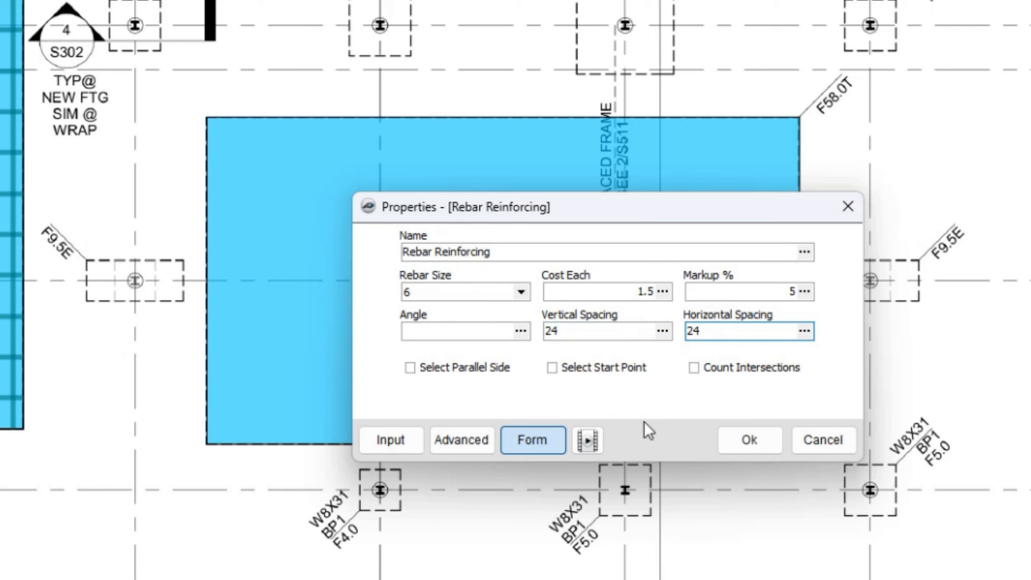
left_click(750, 442)
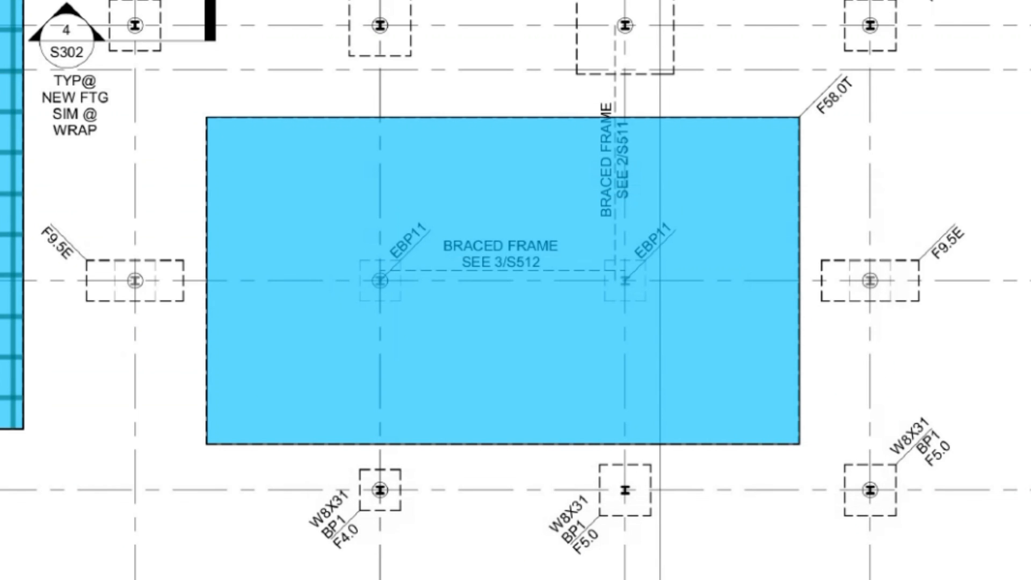
Trace the four corners of the F58.0T footing to generate its rebar grid, ending the takeoff.
left_click(207, 117)
left_click(800, 117)
left_click(800, 444)
left_click(206, 443)
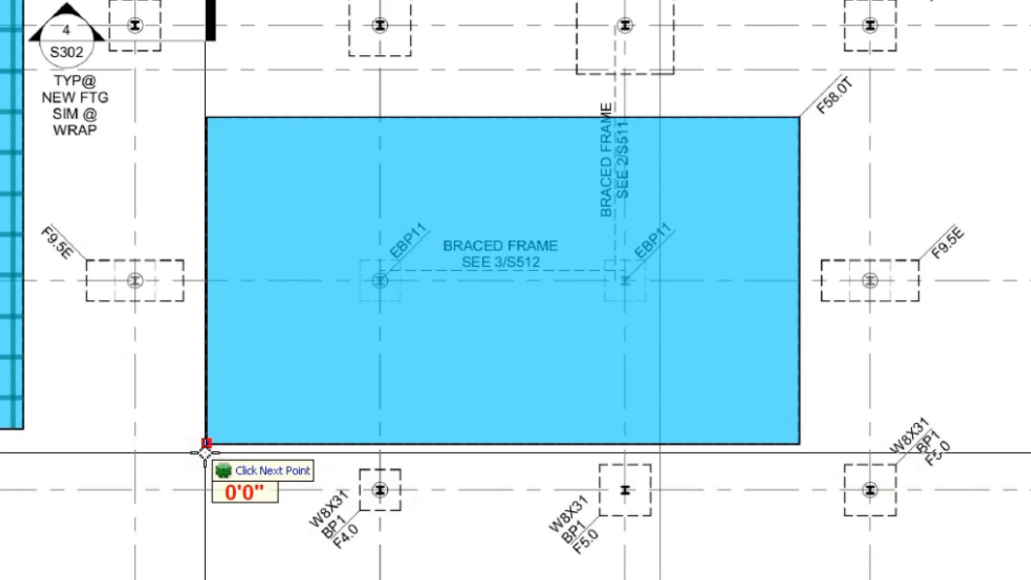
key("Escape")
Delete the rebar grid lines lying on the top and bottom edges of the F58.0T footing.
scroll(368, 290, "up", 1)
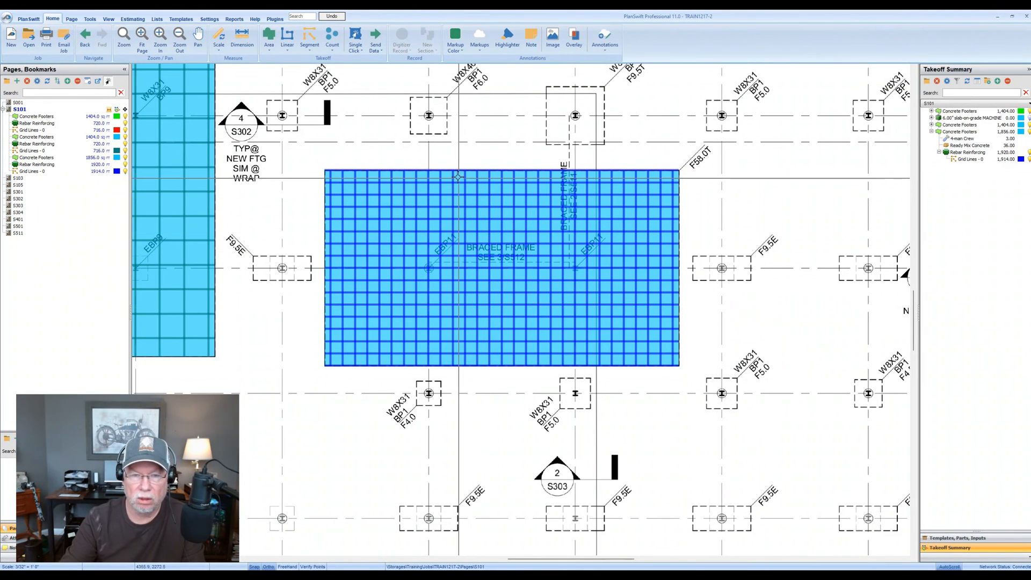
left_click(458, 171)
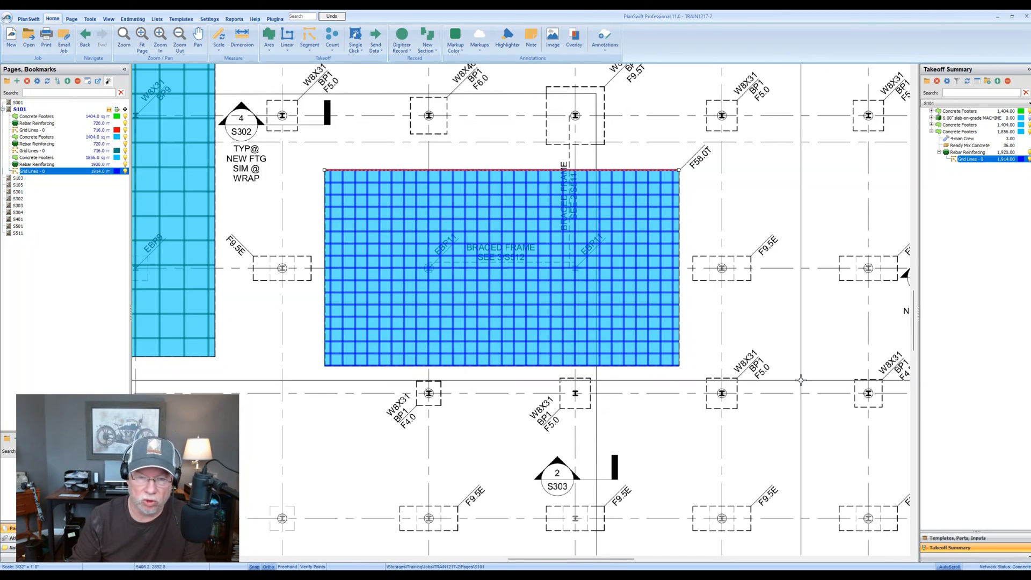
key("Delete")
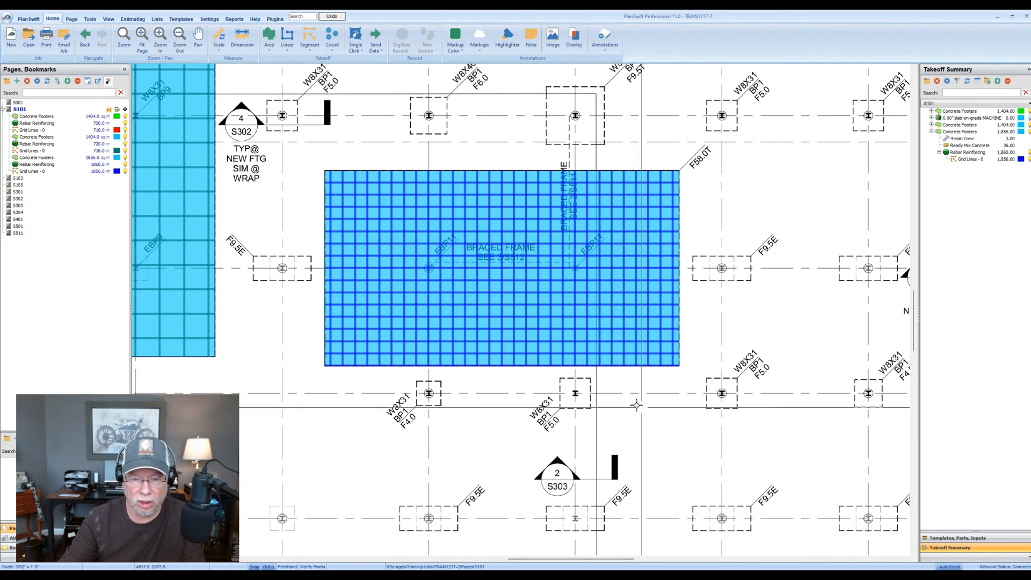
left_click(465, 366)
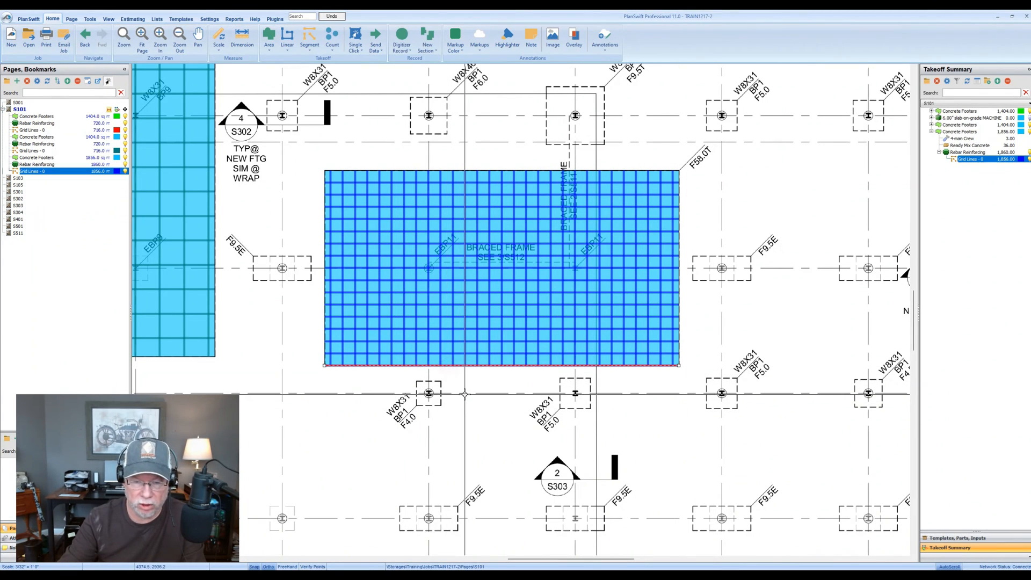
key("Delete")
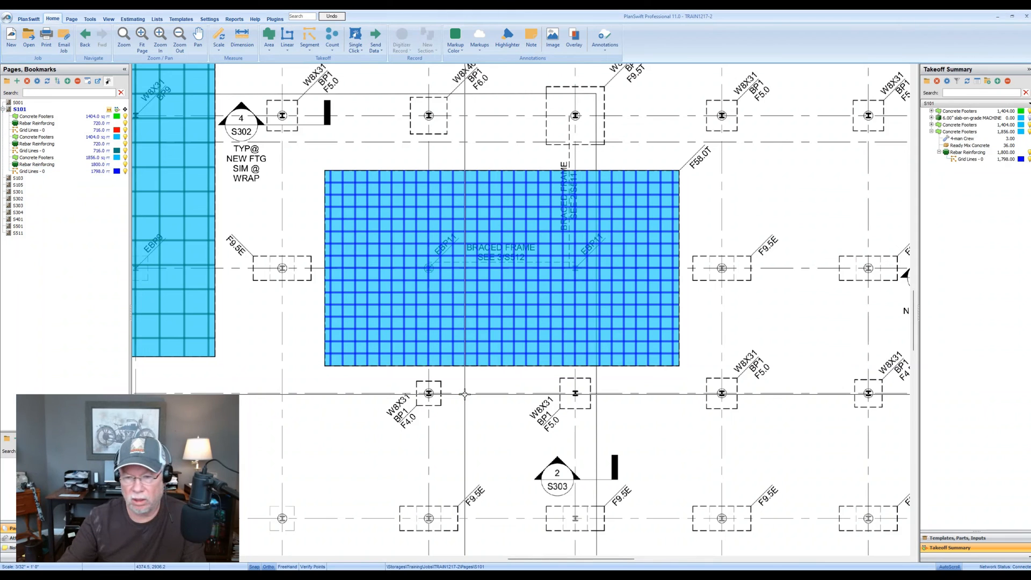
Inspect a horizontal grid line and the rebar area of the F58.0T footing, and review the footing's items in the estimate.
scroll(329, 266, "up", 1)
scroll(329, 267, "down", 1)
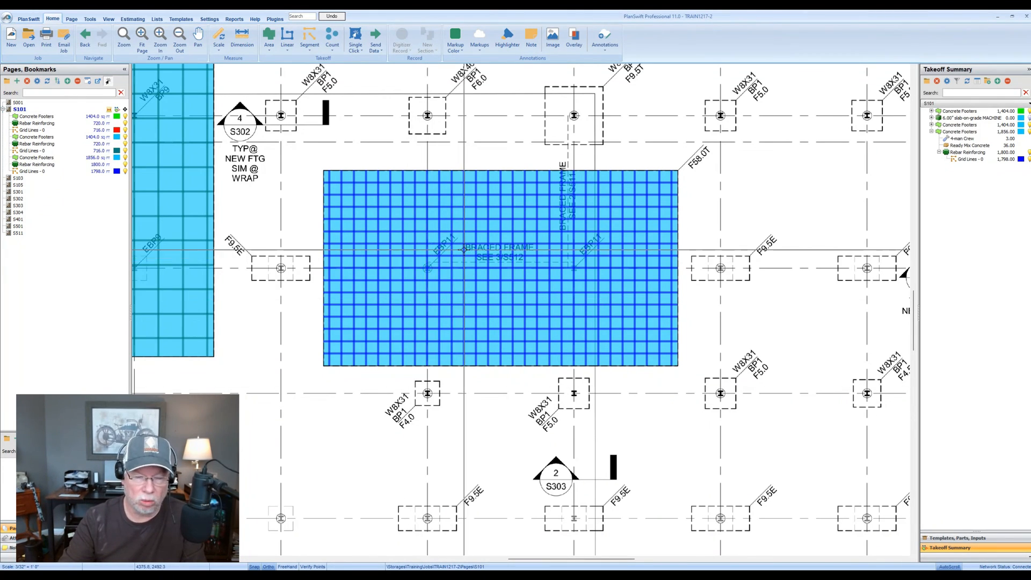
mouse_move(457, 258)
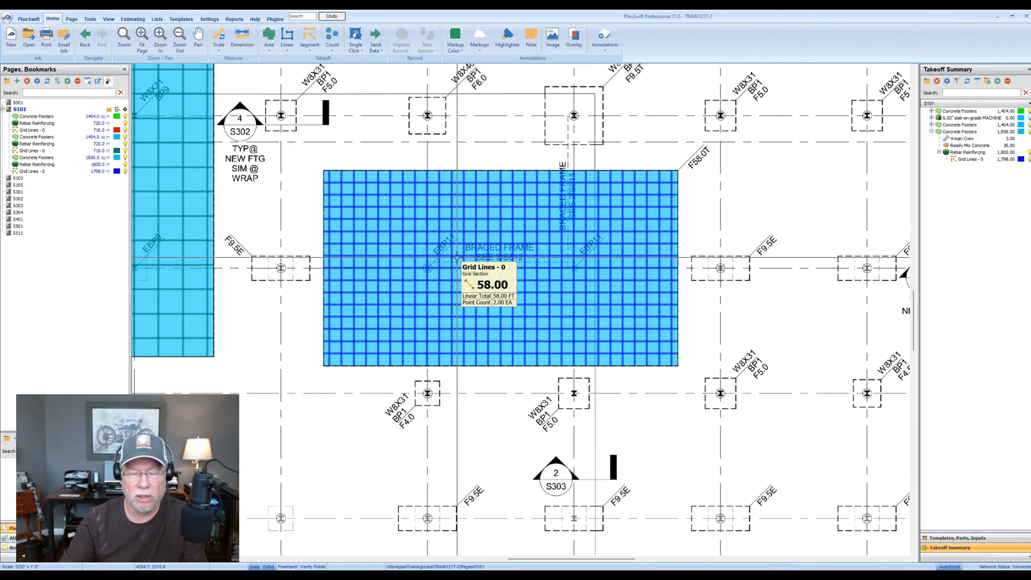
left_click(397, 226)
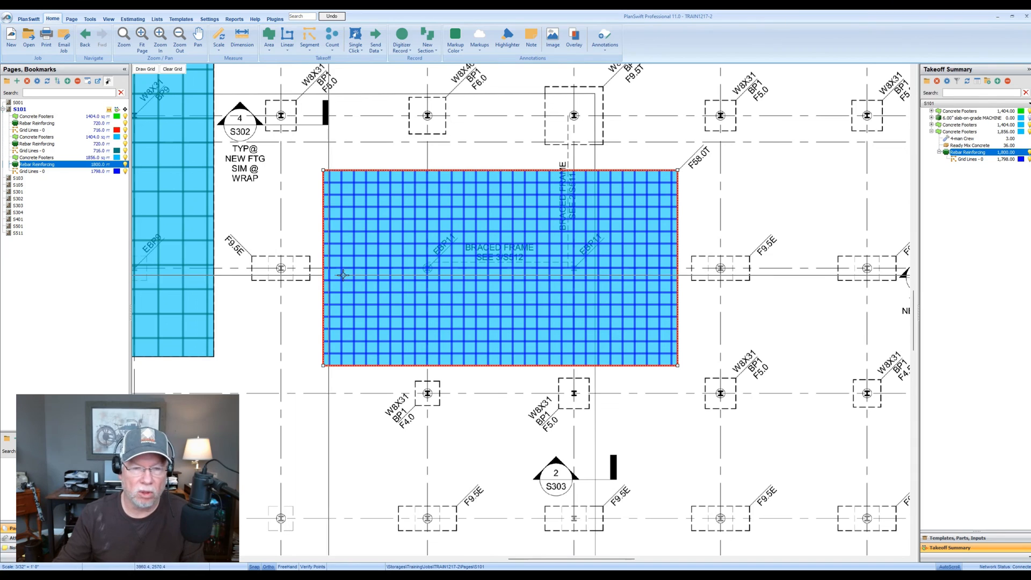
left_click(133, 19)
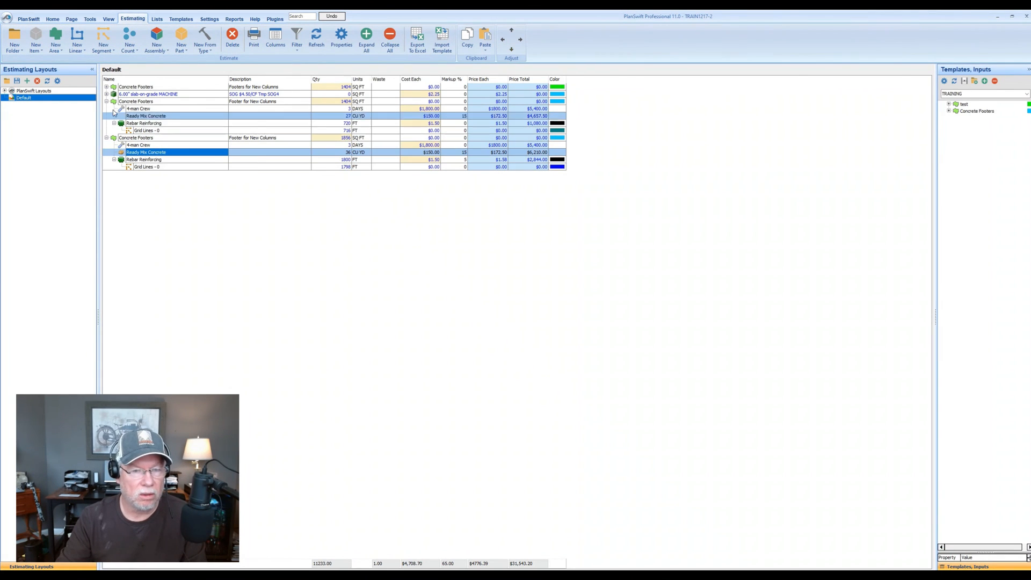
Collapse the second Concrete Footers item and review the 4-man Crew and Ready Mix Concrete lines of the last Concrete Footers item.
left_click(106, 101)
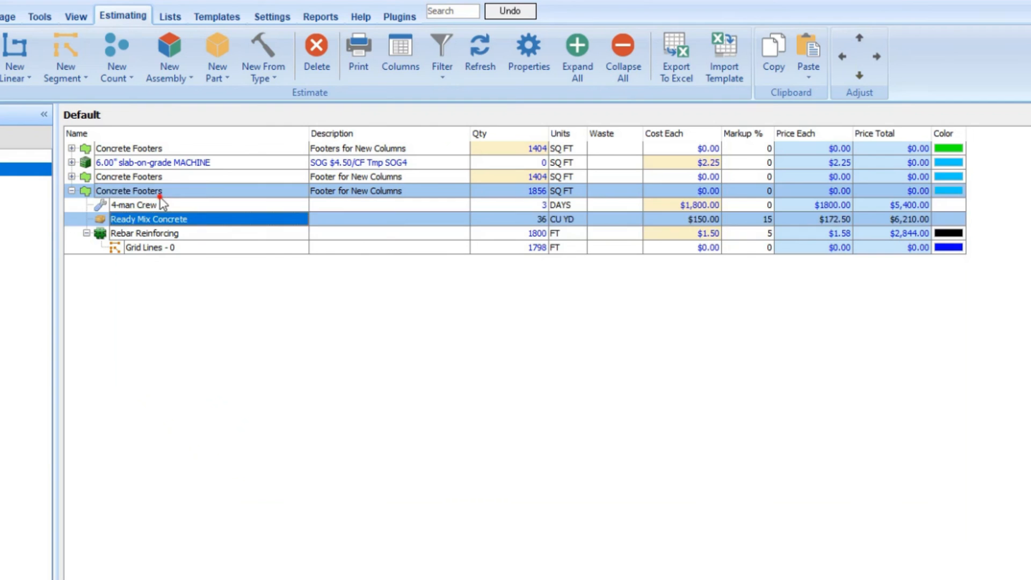
left_click(160, 196)
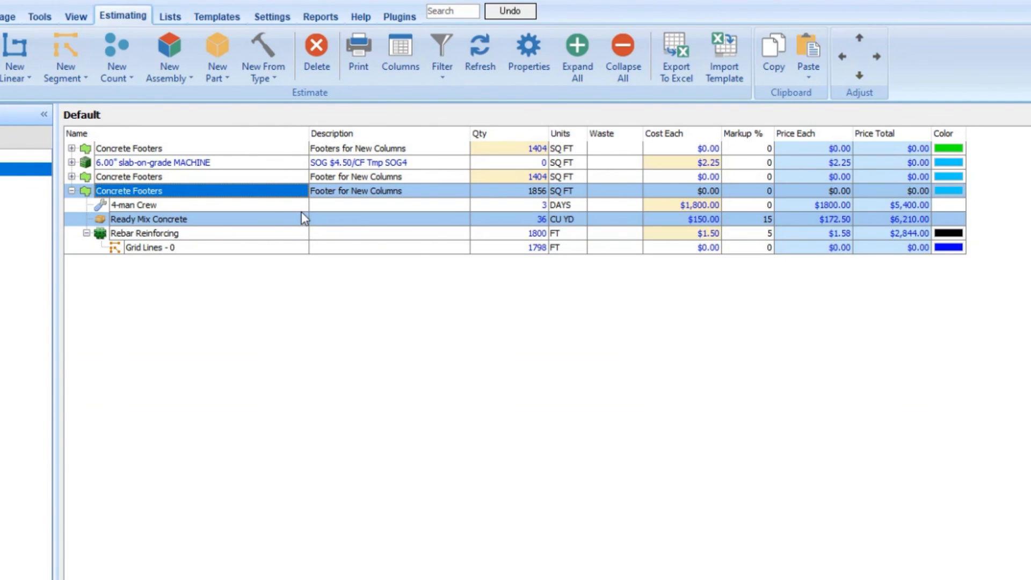
left_click(272, 205)
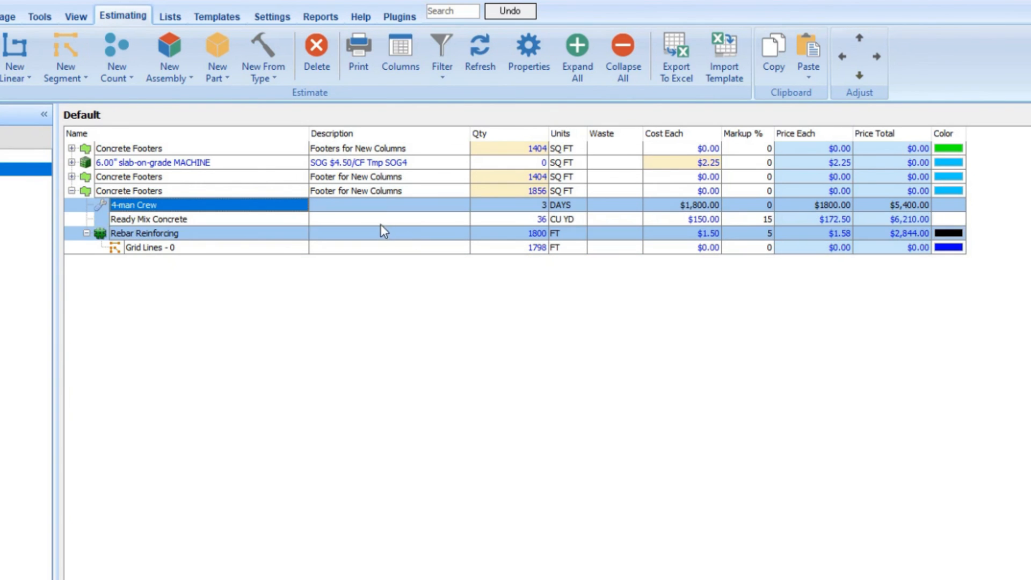
left_click(278, 222, "shift")
left_click(280, 228)
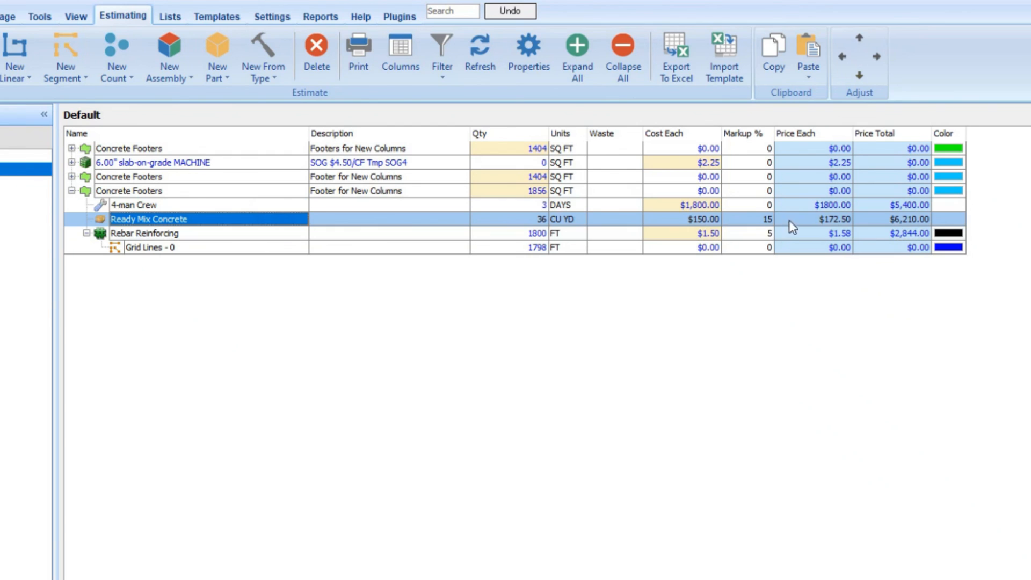
Set the markup of Rebar Reinforcing under the last Concrete Footers item to 15% and collapse its grid lines.
left_click(236, 237)
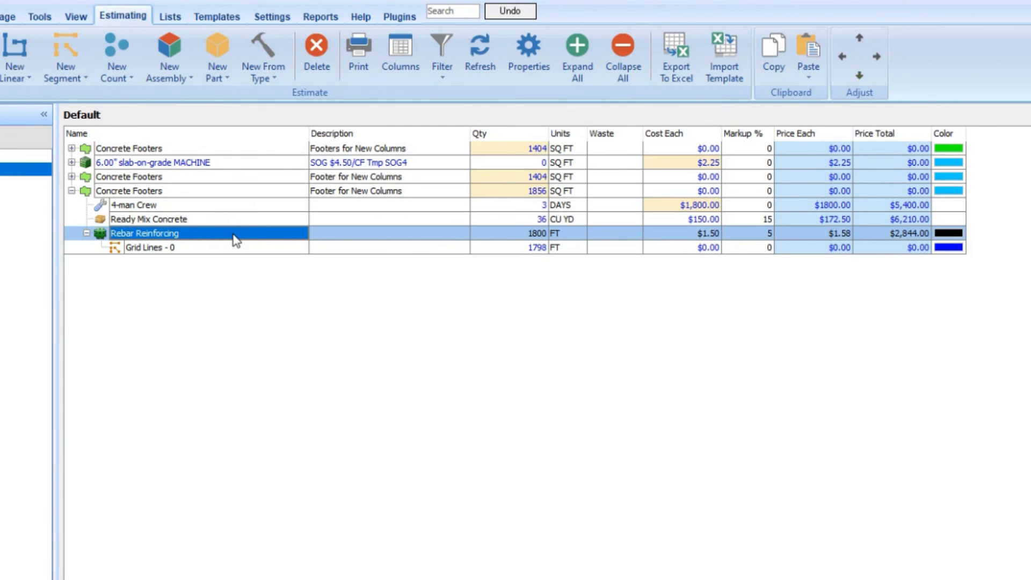
left_click(749, 237)
double_click(751, 237)
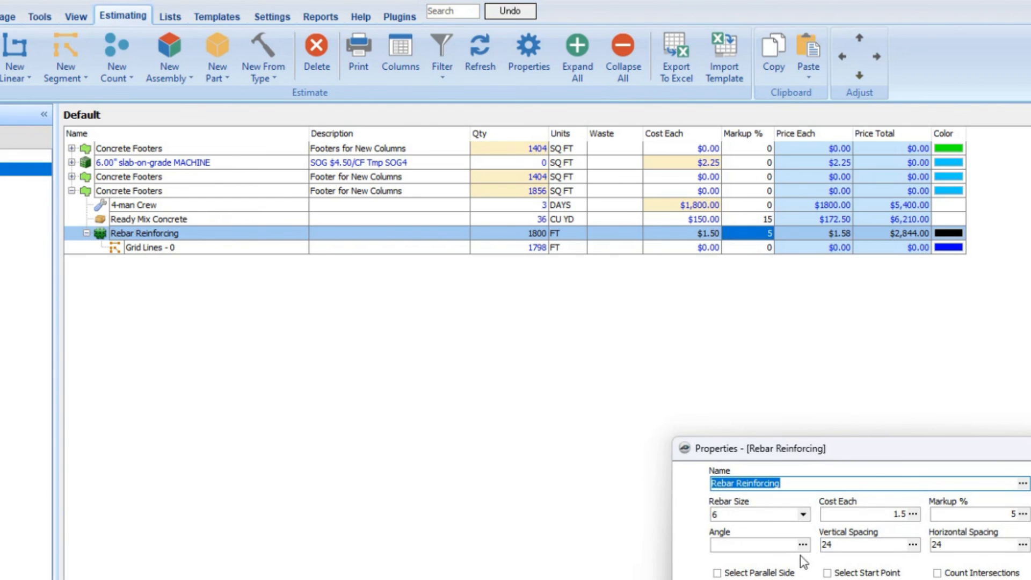
left_click(970, 515)
type("15")
key("Tab")
key("Return")
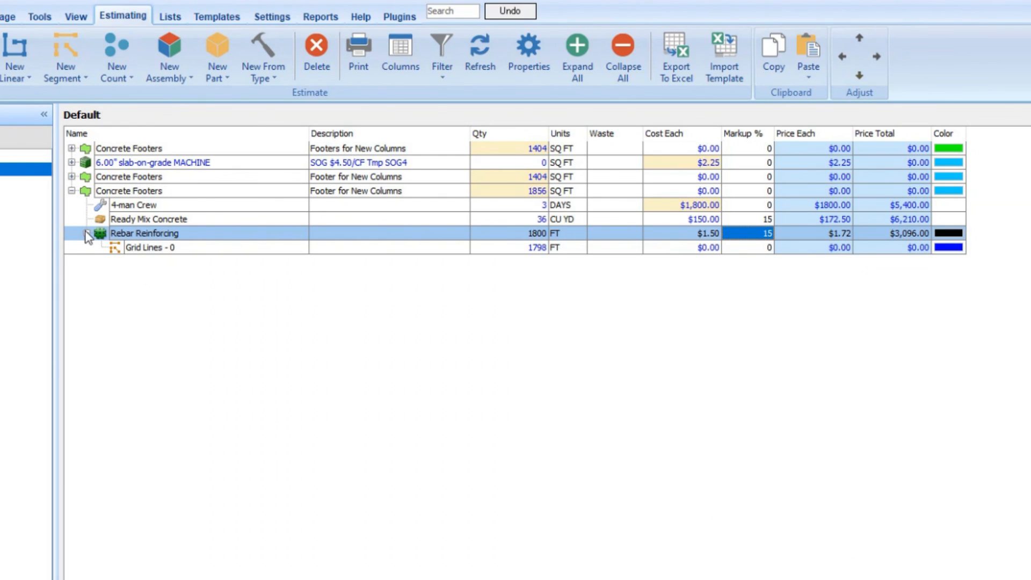
left_click(86, 234)
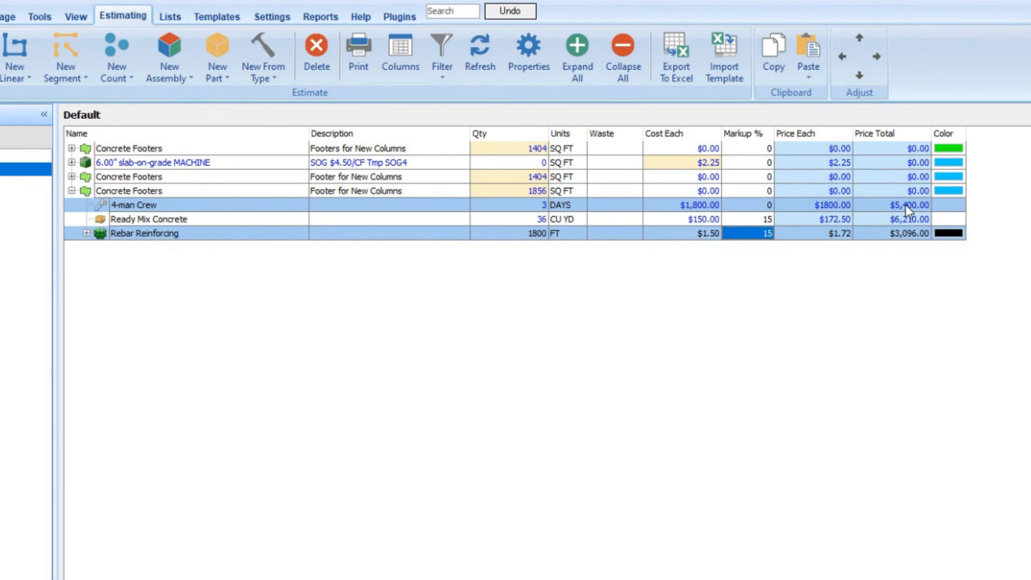